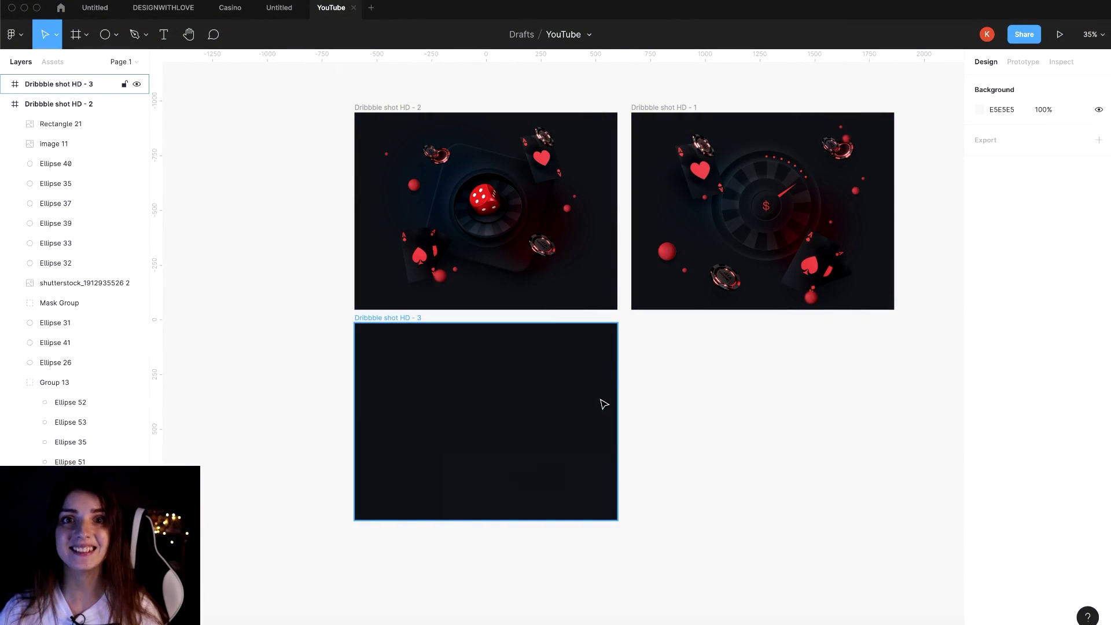
- Hide the dice, cards and chips image layer in Dribbble shot HD - 2
{"action": "left_click", "coordinate": [424, 401]}
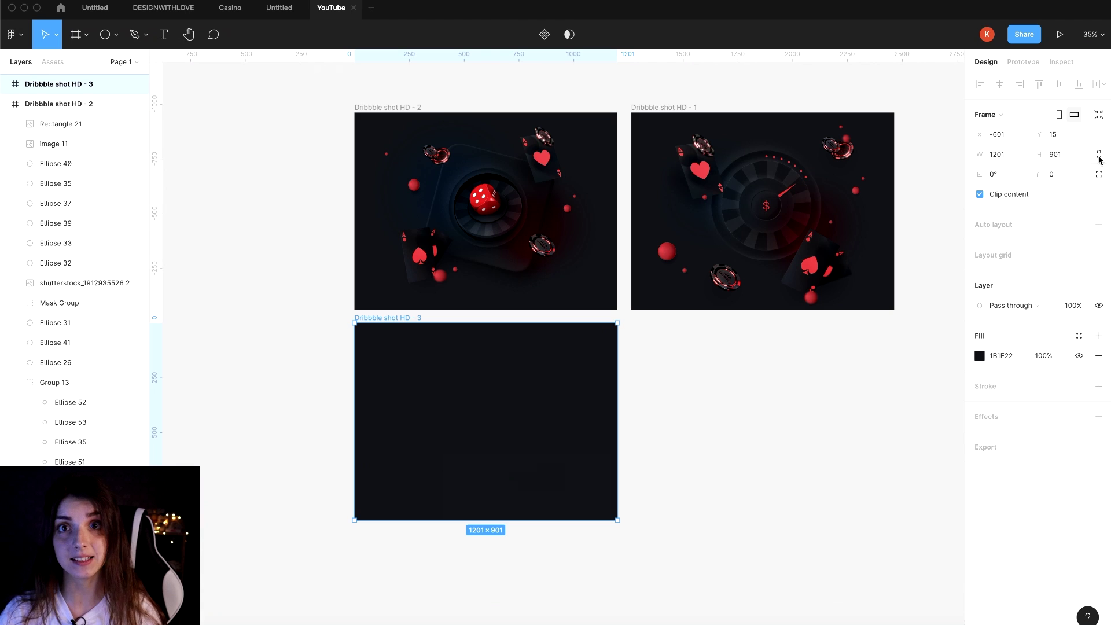
{"action": "scroll", "coordinate": [466, 505], "scroll_direction": "up", "scroll_amount": 5}
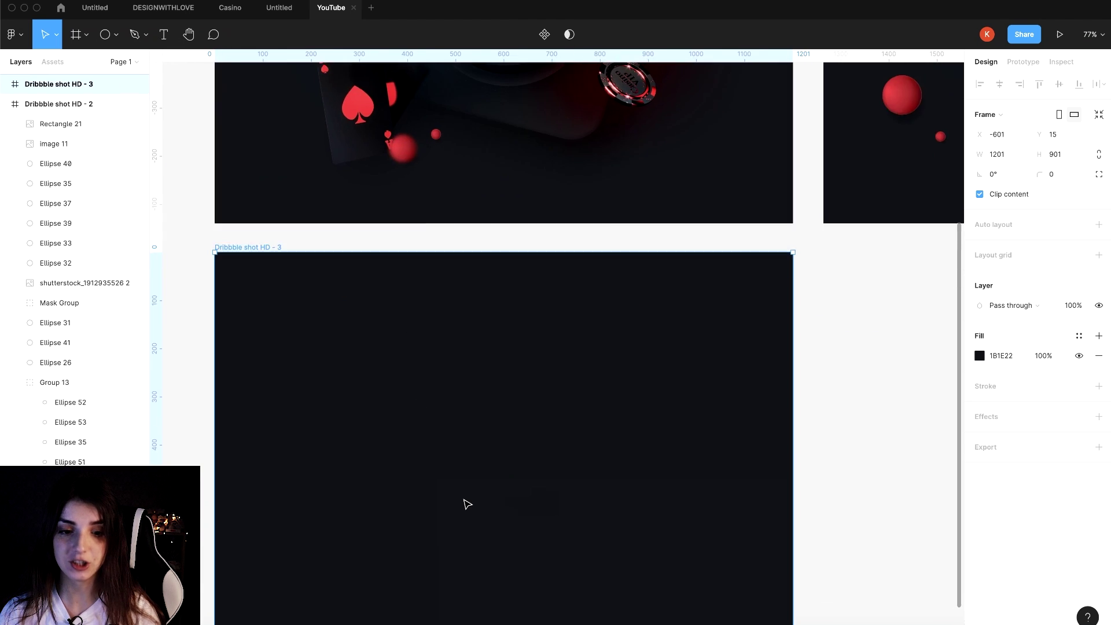
{"action": "scroll", "coordinate": [467, 503], "scroll_direction": "up", "scroll_amount": 1}
{"action": "left_click", "coordinate": [521, 209]}
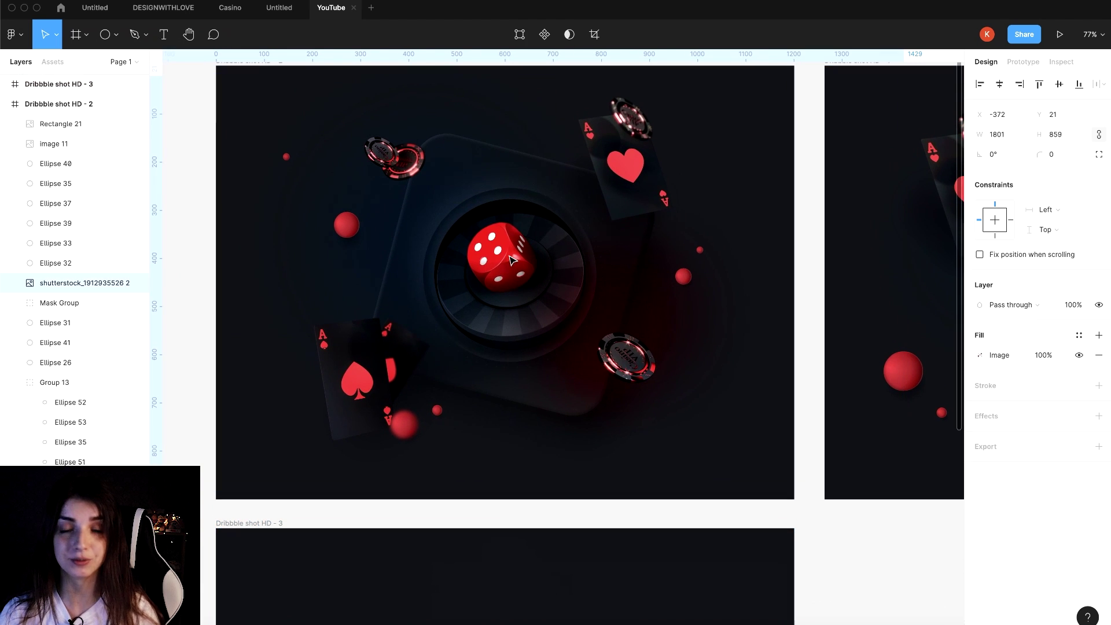
{"action": "left_click", "coordinate": [138, 283]}
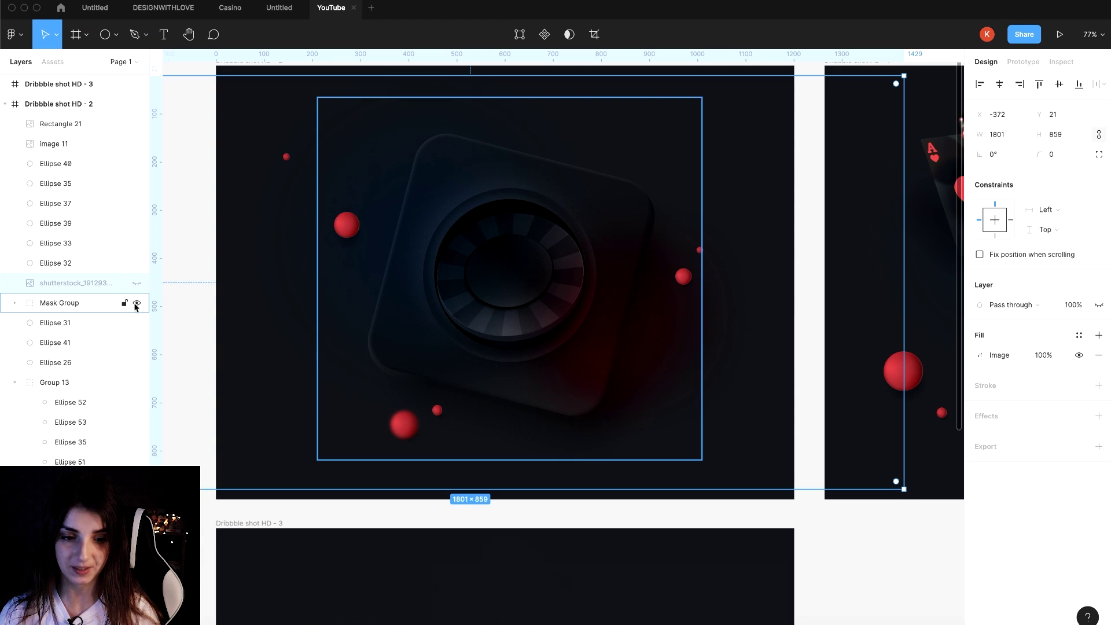
- Toggle the Mask Group off and back on, then select the empty Dribbble shot HD - 3 frame
{"action": "left_click", "coordinate": [137, 304]}
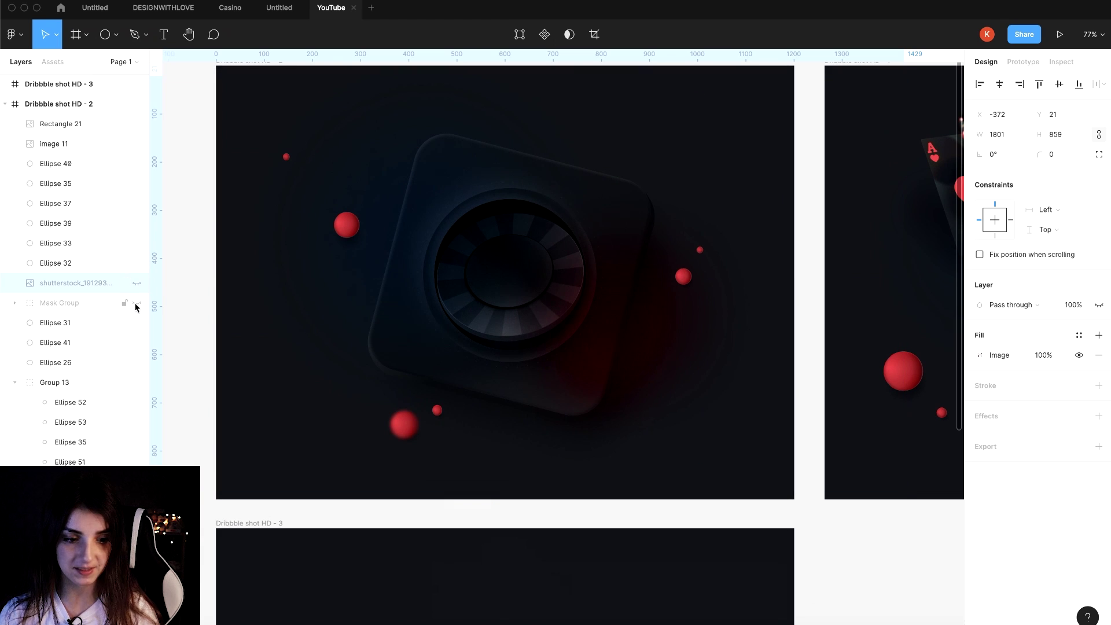
{"action": "left_click", "coordinate": [136, 305]}
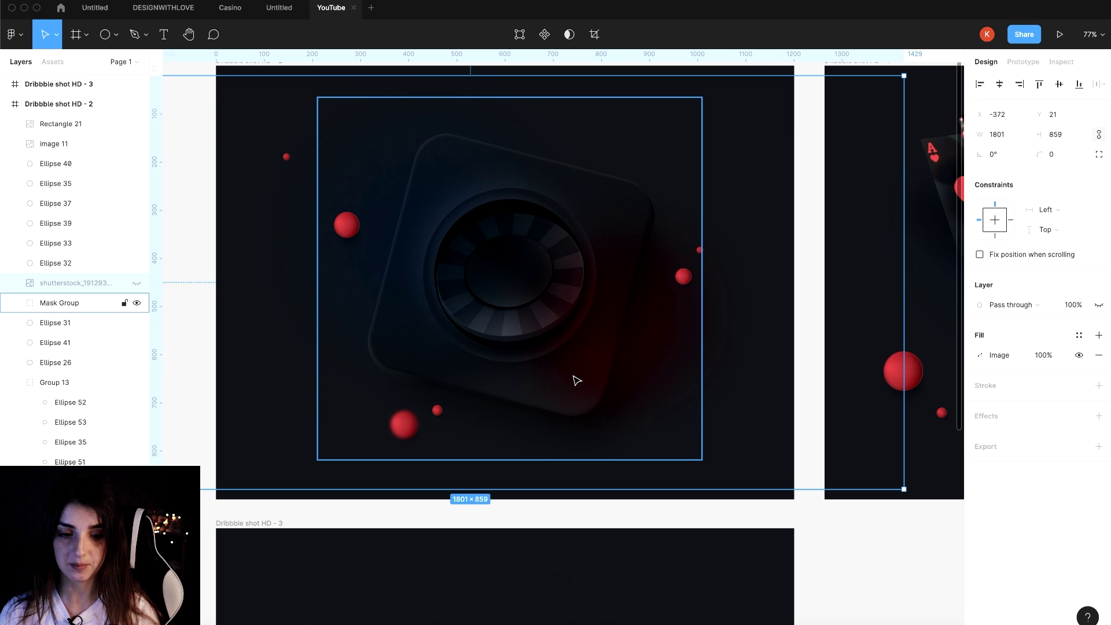
{"action": "scroll", "coordinate": [491, 234], "scroll_direction": "up", "scroll_amount": 3}
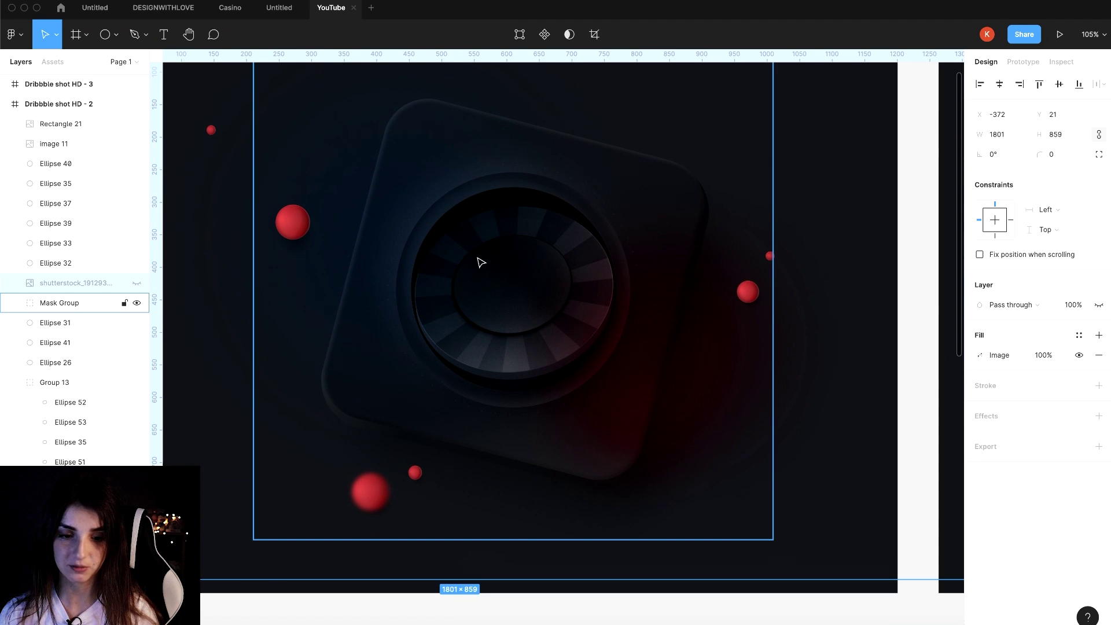
{"action": "scroll", "coordinate": [363, 400], "scroll_direction": "down", "scroll_amount": 5}
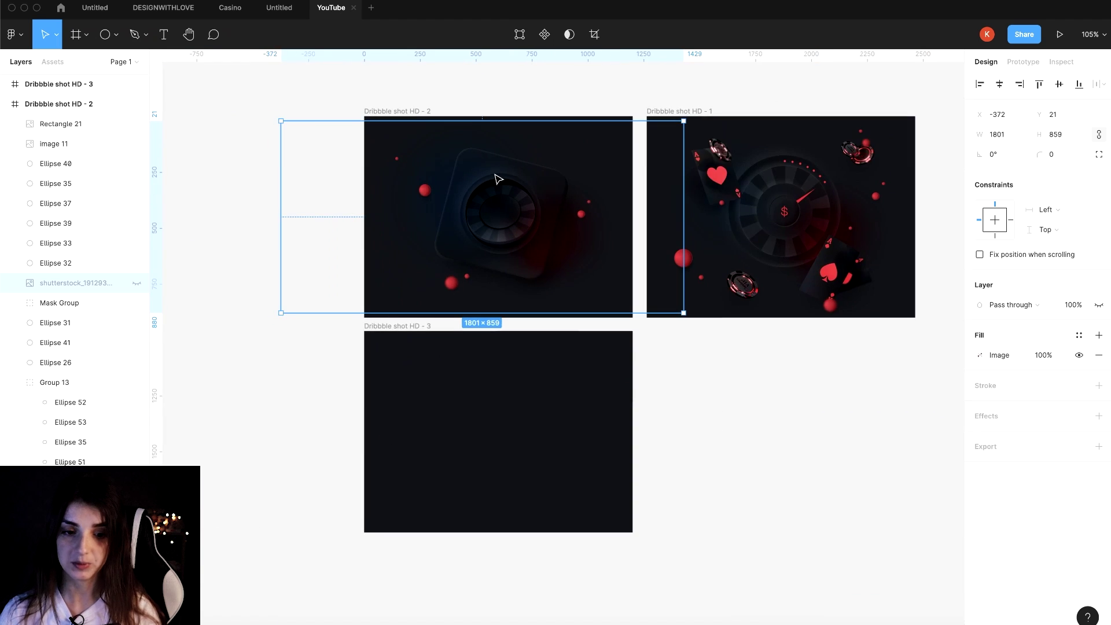
{"action": "scroll", "coordinate": [496, 173], "scroll_direction": "up", "scroll_amount": 2}
{"action": "left_click", "coordinate": [492, 405]}
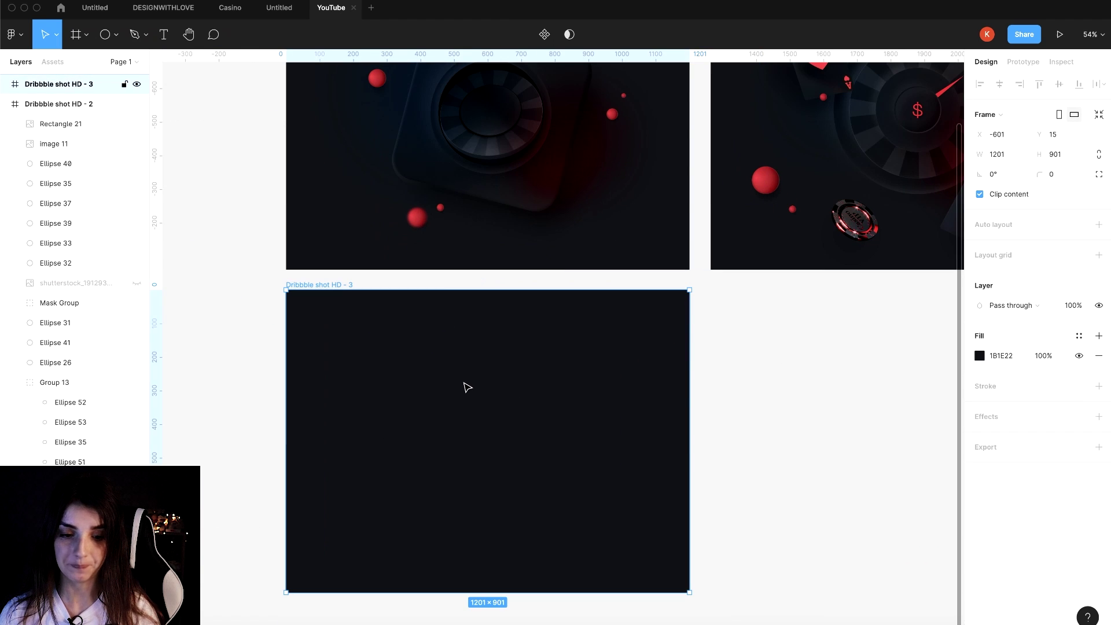
- Recolour the third frame to 151E27 by eyedropping the reference frame's background
{"action": "left_click", "coordinate": [115, 37]}
{"action": "key", "text": "i"}
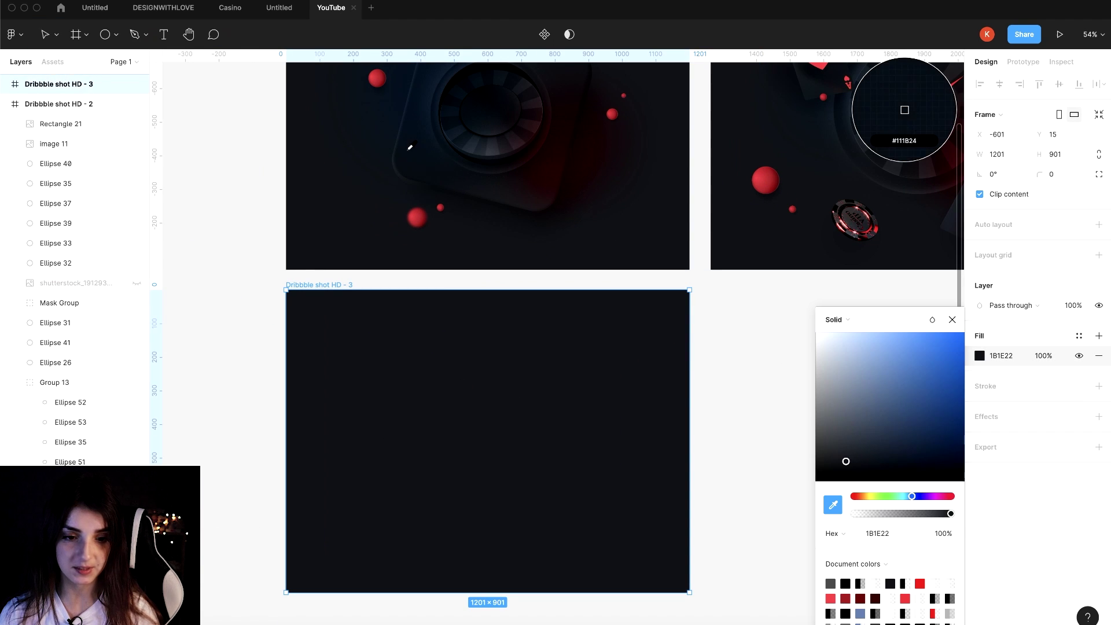
{"action": "left_click", "coordinate": [372, 133]}
{"action": "key", "text": "Escape"}
{"action": "scroll", "coordinate": [448, 355], "scroll_direction": "down", "scroll_amount": 2}
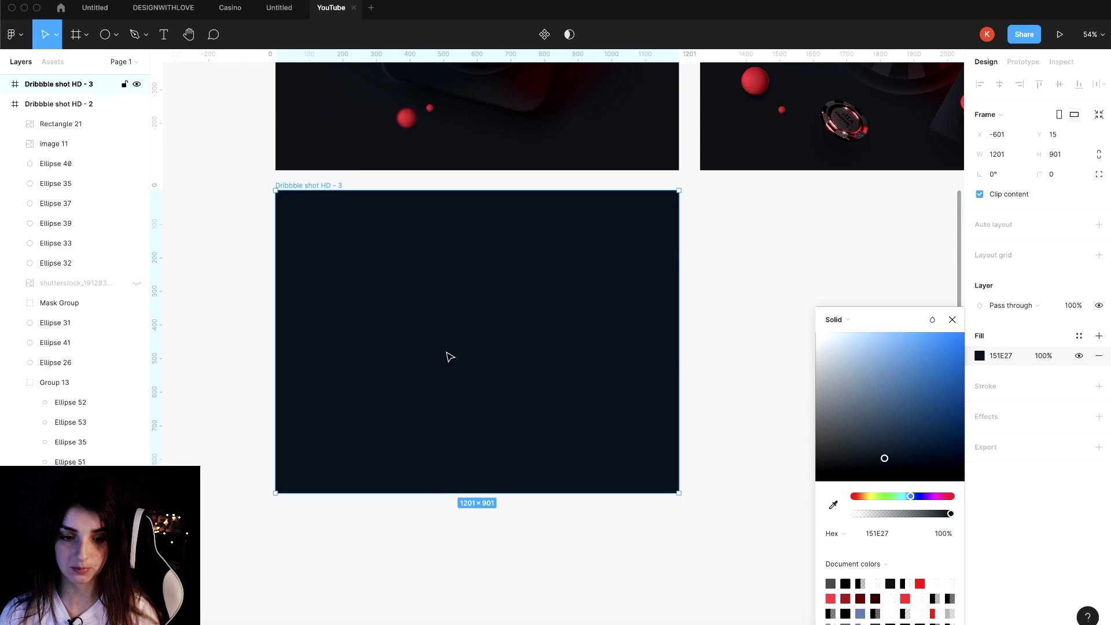
{"action": "scroll", "coordinate": [446, 355], "scroll_direction": "up", "scroll_amount": 3}
{"action": "scroll", "coordinate": [439, 405], "scroll_direction": "left", "scroll_amount": 2}
{"action": "key", "text": "Escape"}
- Draw a centred 482×482 rectangle with corner radius 60 in the frame
{"action": "left_click", "coordinate": [116, 35]}
{"action": "left_click", "coordinate": [75, 64]}
{"action": "left_click_drag", "start_coordinate": [429, 199], "coordinate": [683, 453]}
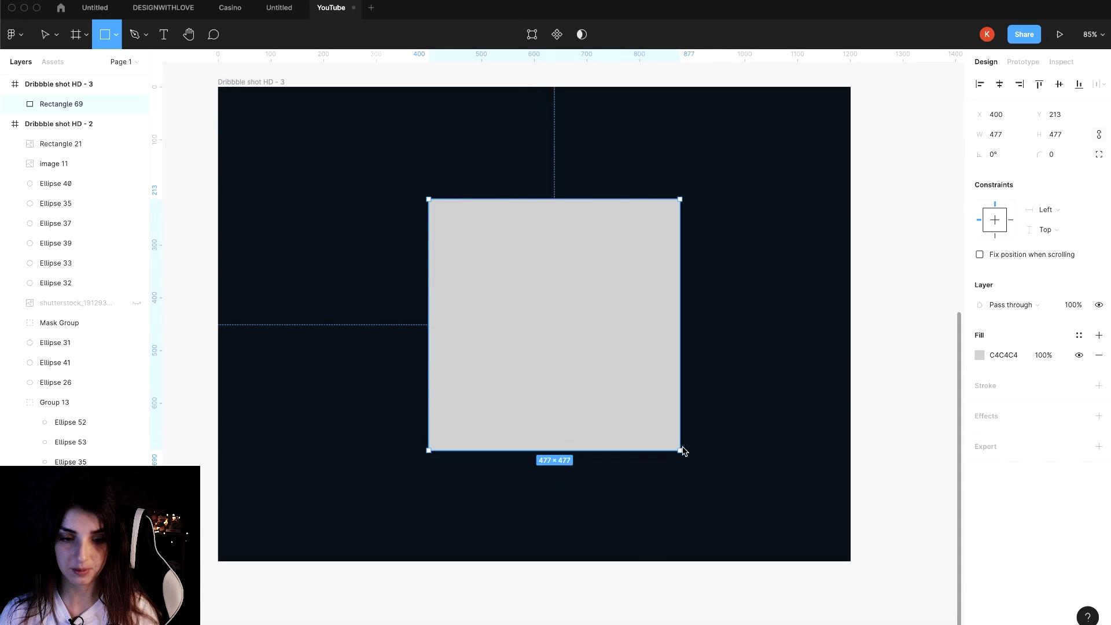
{"action": "left_click_drag", "start_coordinate": [436, 210], "coordinate": [461, 230]}
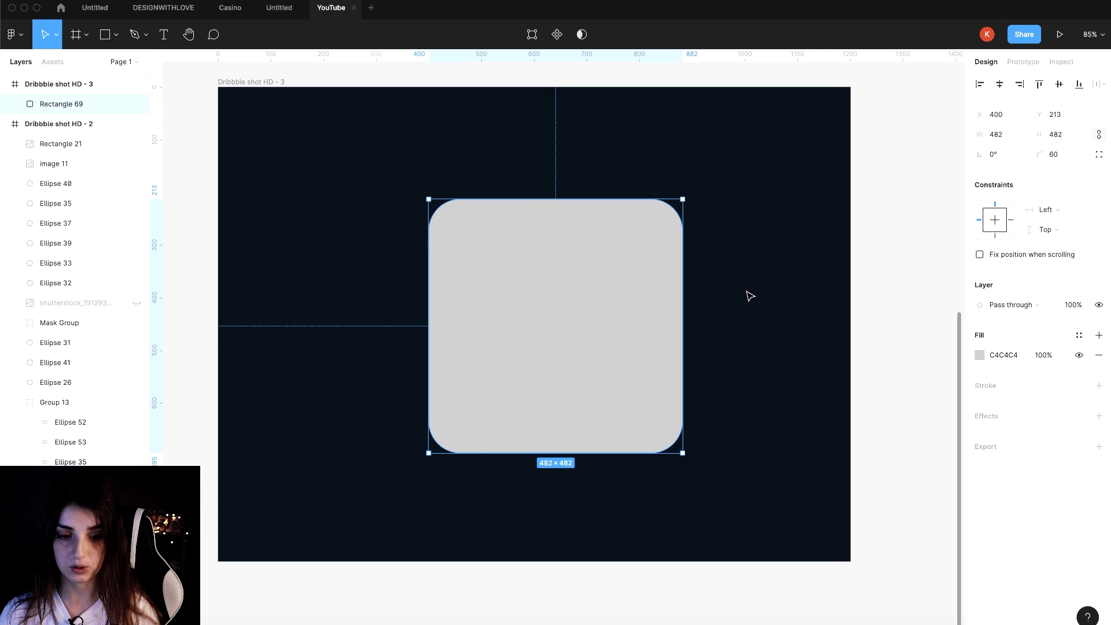
{"action": "left_click_drag", "start_coordinate": [642, 276], "coordinate": [621, 279]}
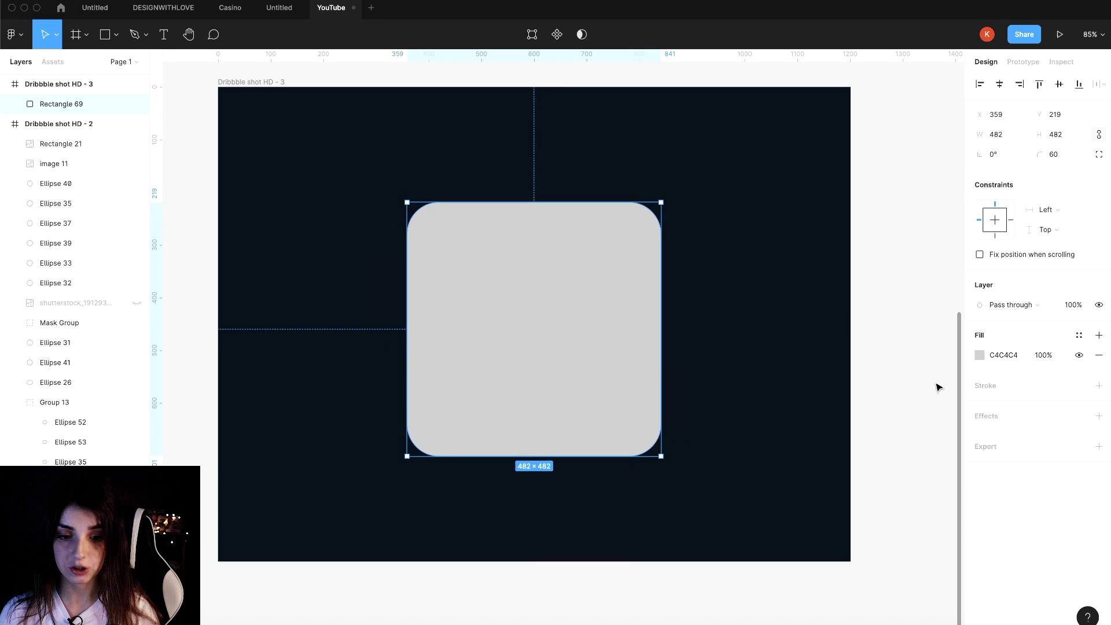
- Fill the rounded square with the dark 151E27 background colour and nudge it upward
{"action": "left_click", "coordinate": [980, 355]}
{"action": "left_click", "coordinate": [834, 505]}
{"action": "left_click", "coordinate": [715, 234]}
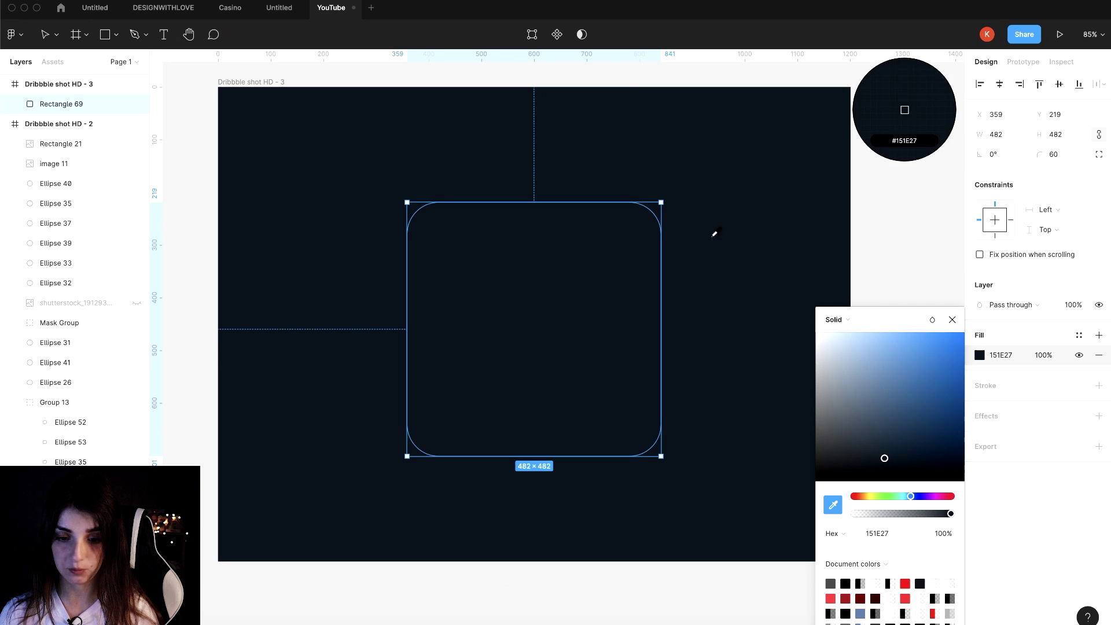
{"action": "left_click", "coordinate": [952, 320]}
{"action": "left_click_drag", "start_coordinate": [591, 284], "coordinate": [592, 276]}
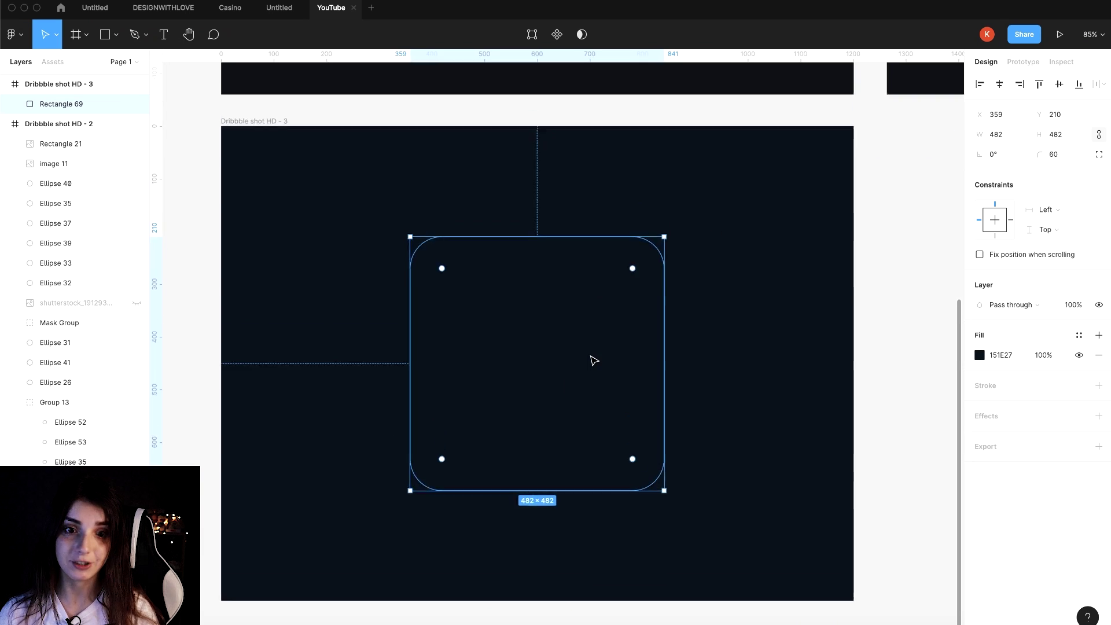
{"action": "scroll", "coordinate": [593, 359], "scroll_direction": "up", "scroll_amount": 10}
{"action": "scroll", "coordinate": [594, 361], "scroll_direction": "down", "scroll_amount": 3}
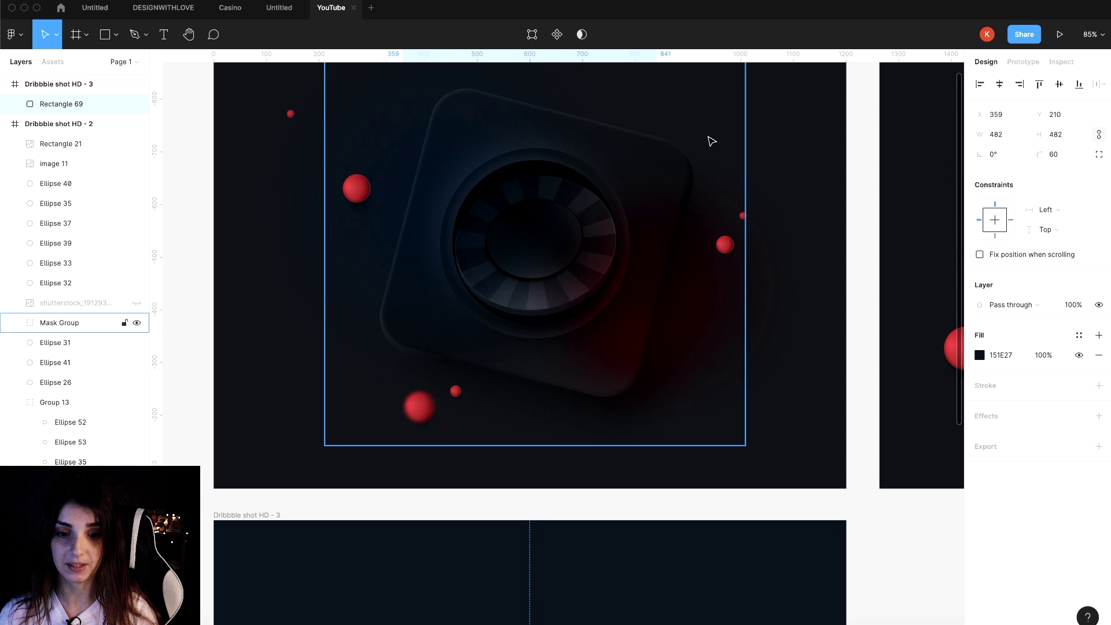
{"action": "scroll", "coordinate": [720, 342], "scroll_direction": "up", "scroll_amount": 1}
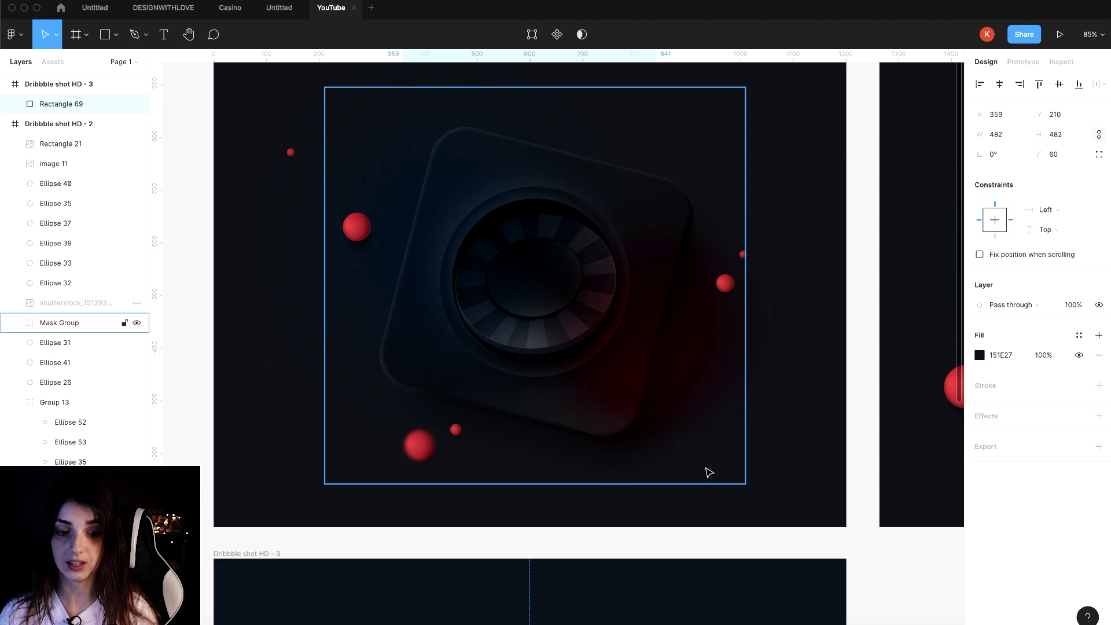
{"action": "scroll", "coordinate": [499, 258], "scroll_direction": "down", "scroll_amount": 8}
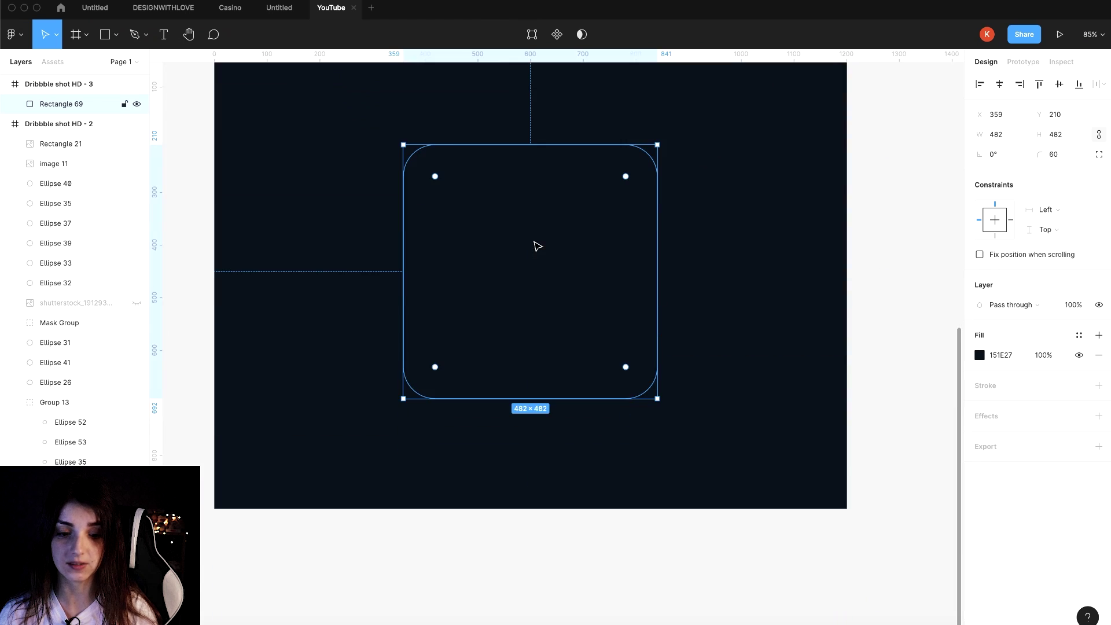
- Rotate the square to -22.57° and add a drop shadow: X 21, Y 43, blur 110, spread -20, 59%
{"action": "left_click", "coordinate": [1100, 415]}
{"action": "left_click_drag", "start_coordinate": [639, 181], "coordinate": [739, 219]}
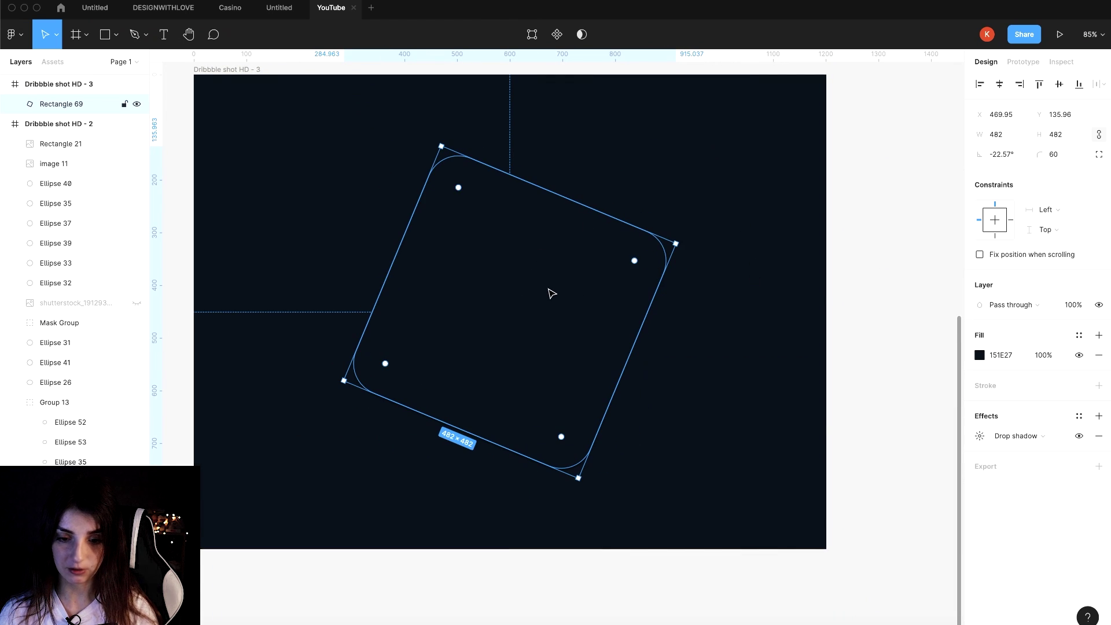
{"action": "left_click", "coordinate": [981, 437]}
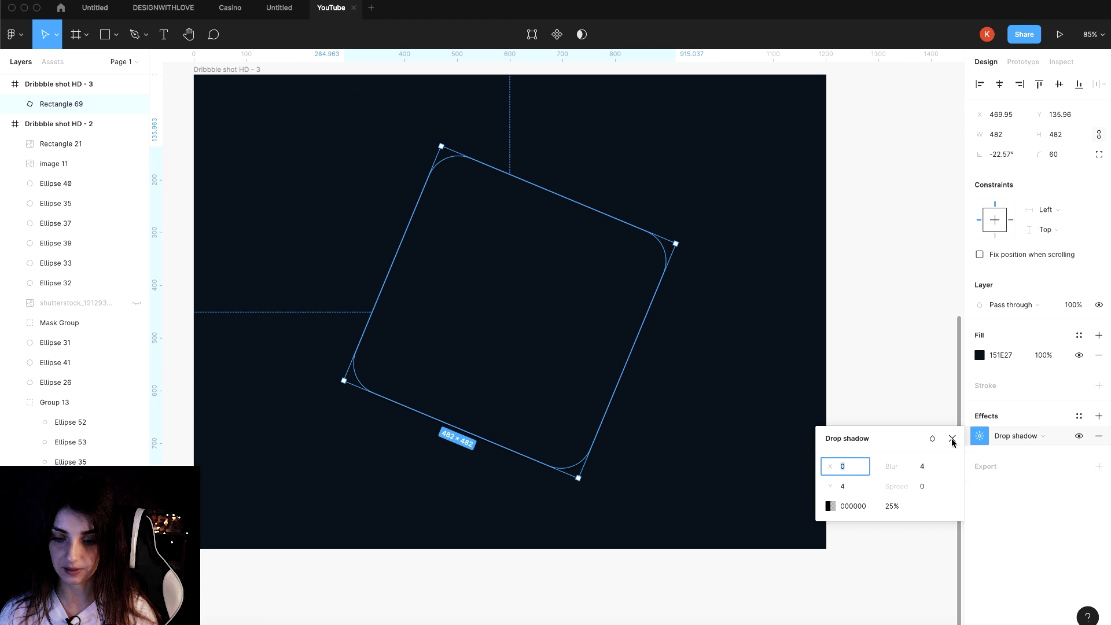
{"action": "left_click_drag", "start_coordinate": [899, 466], "coordinate": [929, 466]}
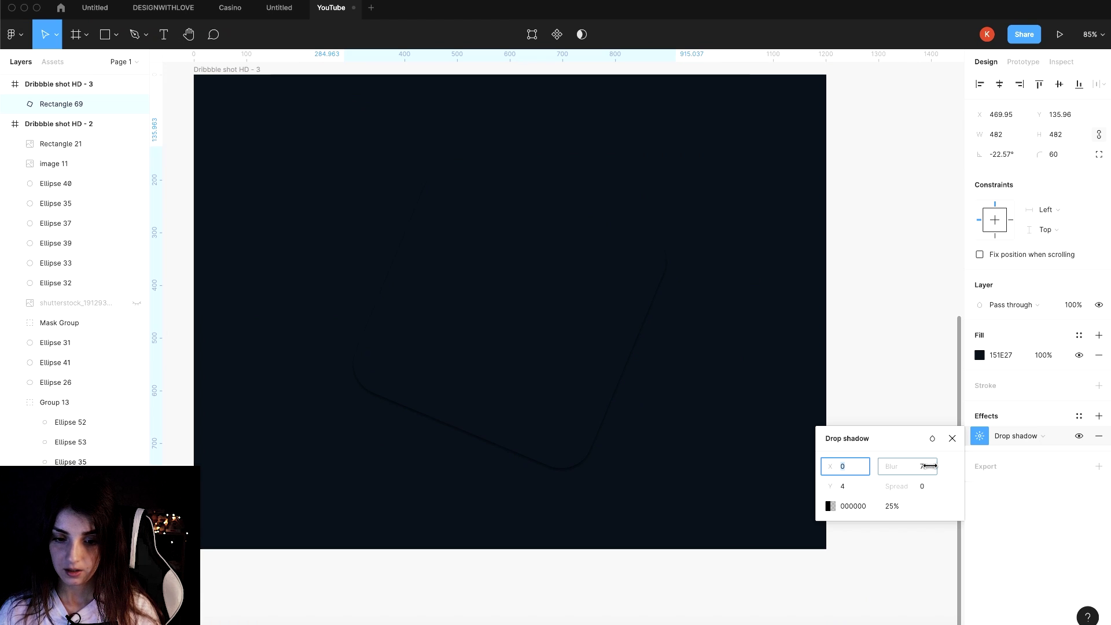
{"action": "left_click_drag", "start_coordinate": [1028, 468], "coordinate": [1037, 467]}
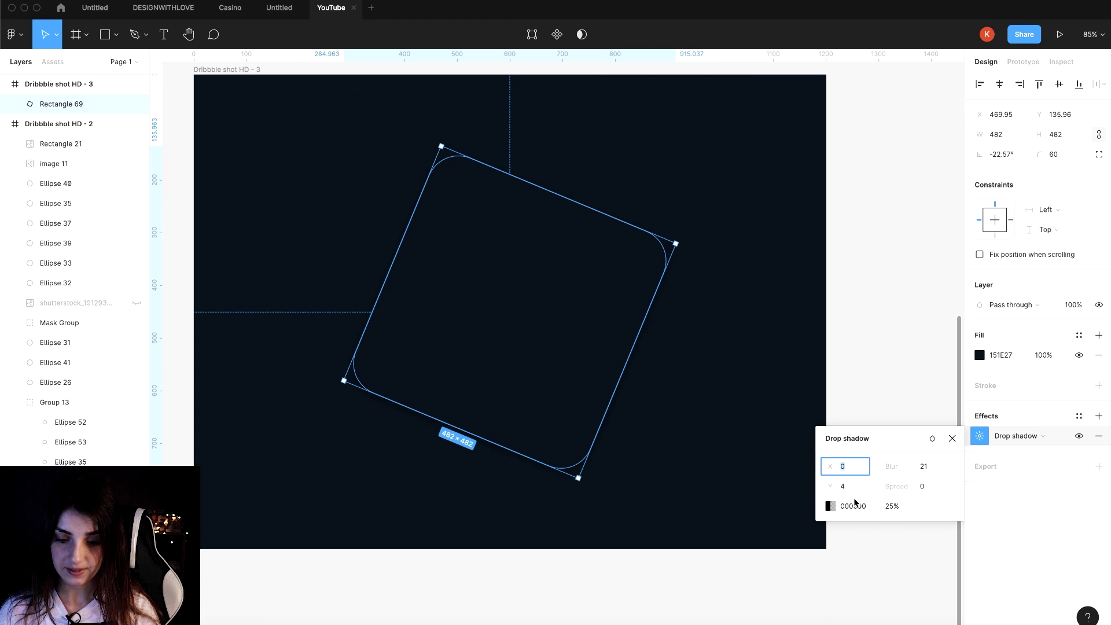
{"action": "left_click_drag", "start_coordinate": [879, 510], "coordinate": [934, 509]}
{"action": "mouse_move", "coordinate": [830, 488]}
{"action": "left_mouse_down"}
{"action": "mouse_move", "coordinate": [894, 491]}
{"action": "mouse_move", "coordinate": [879, 491]}
{"action": "mouse_move", "coordinate": [880, 469]}
{"action": "mouse_move", "coordinate": [859, 471]}
{"action": "mouse_move", "coordinate": [890, 465]}
{"action": "left_mouse_up"}
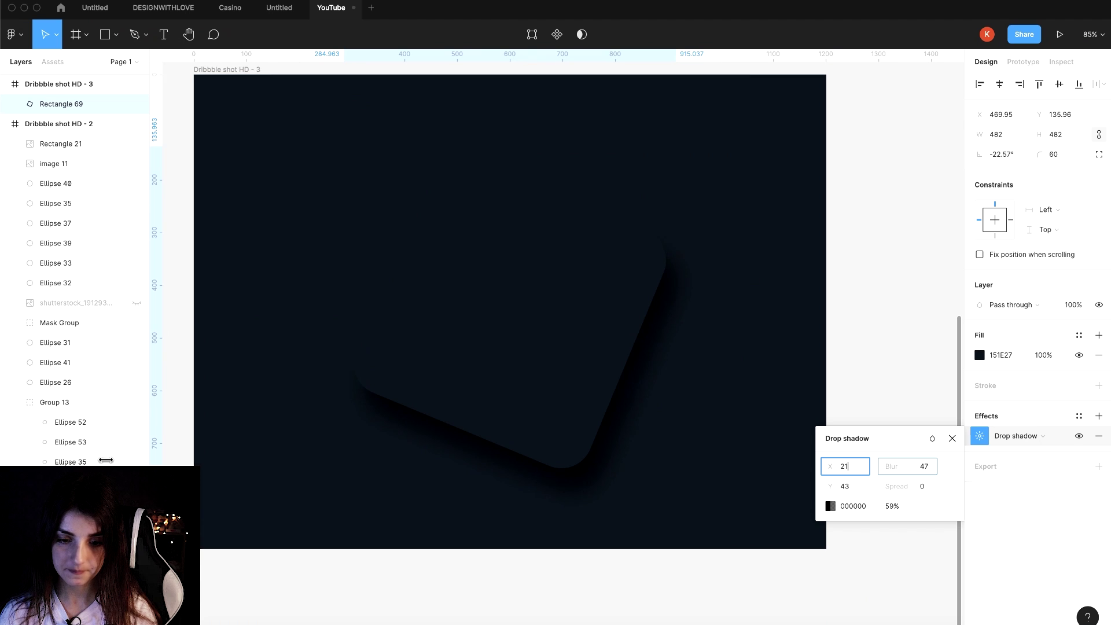
{"action": "left_click_drag", "start_coordinate": [900, 466], "coordinate": [1014, 478]}
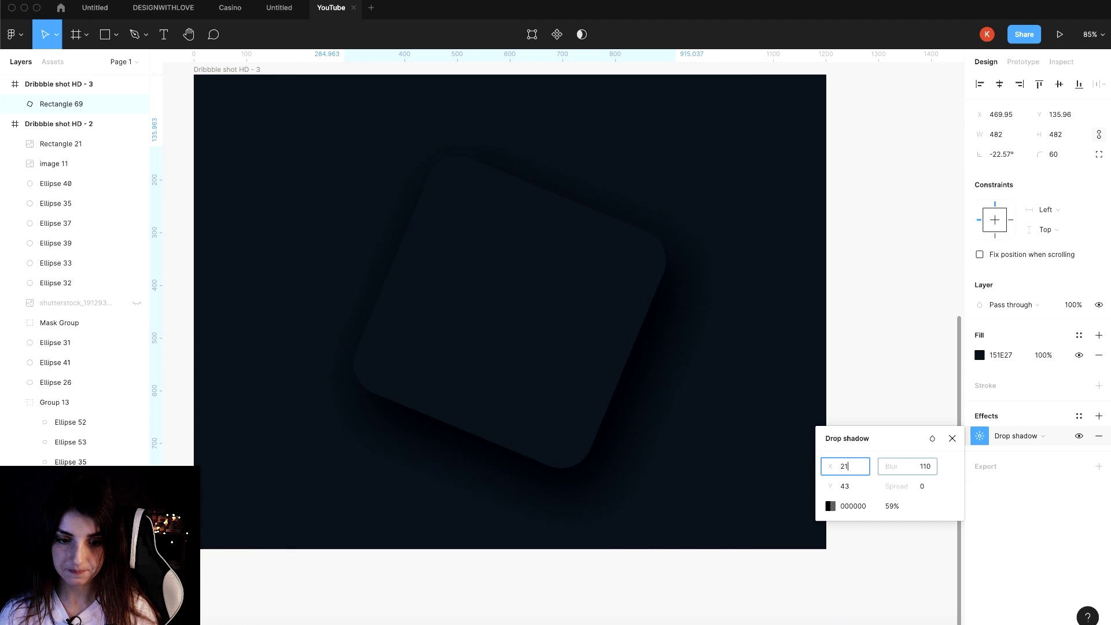
{"action": "left_click_drag", "start_coordinate": [900, 485], "coordinate": [875, 488]}
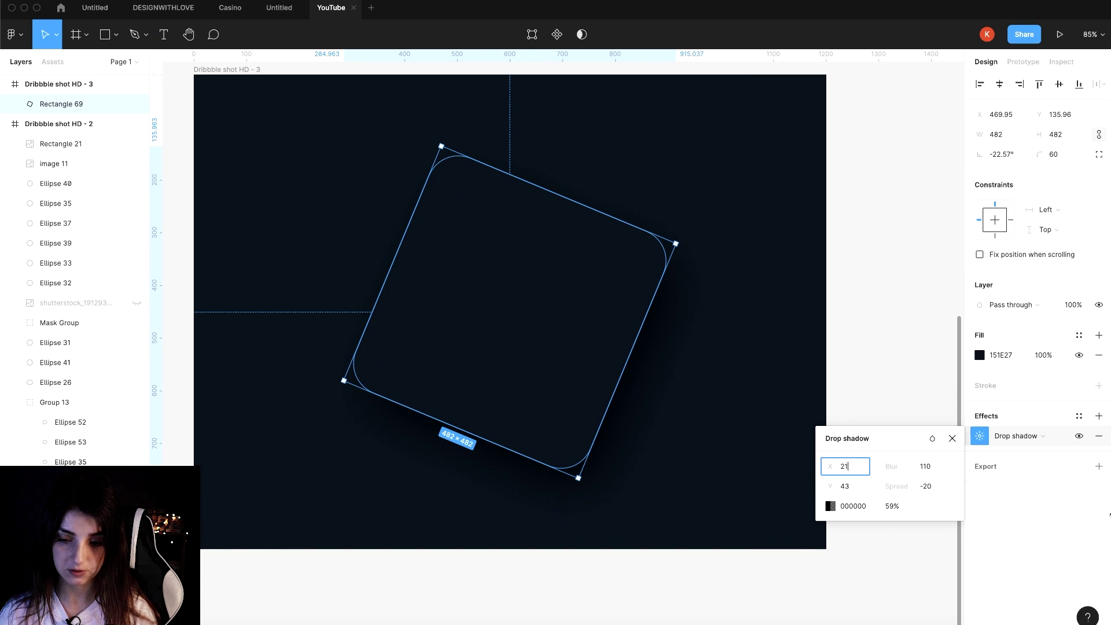
- Add a second drop shadow in slate blue 354C62, offset up-left to X -18, Y -33
{"action": "left_click", "coordinate": [1099, 416]}
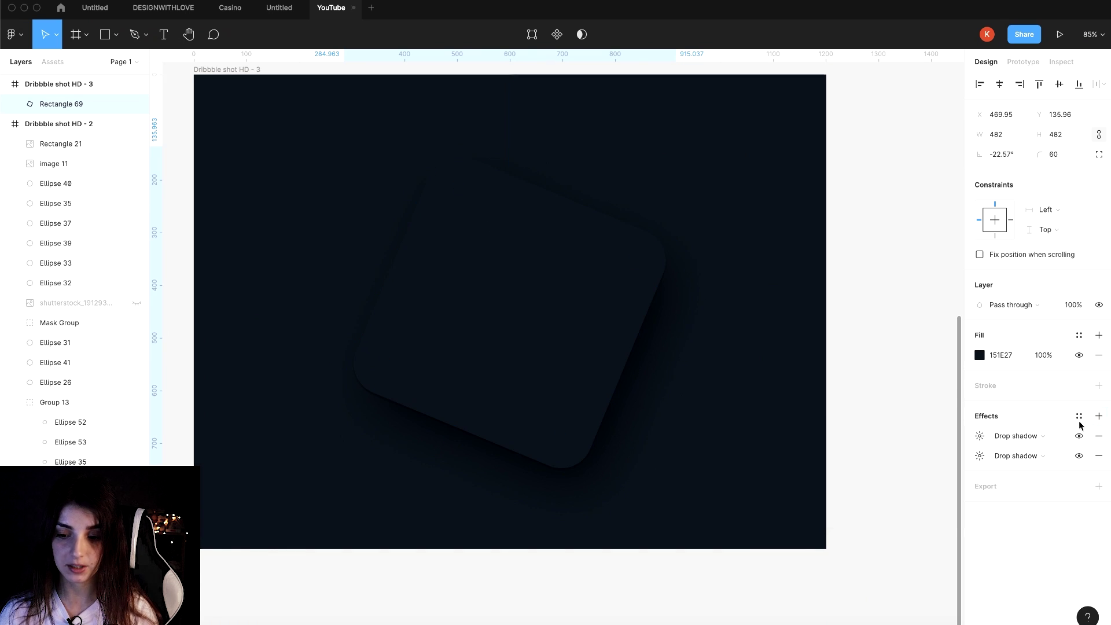
{"action": "left_click", "coordinate": [1029, 437]}
{"action": "left_click", "coordinate": [1019, 436]}
{"action": "left_click", "coordinate": [980, 436]}
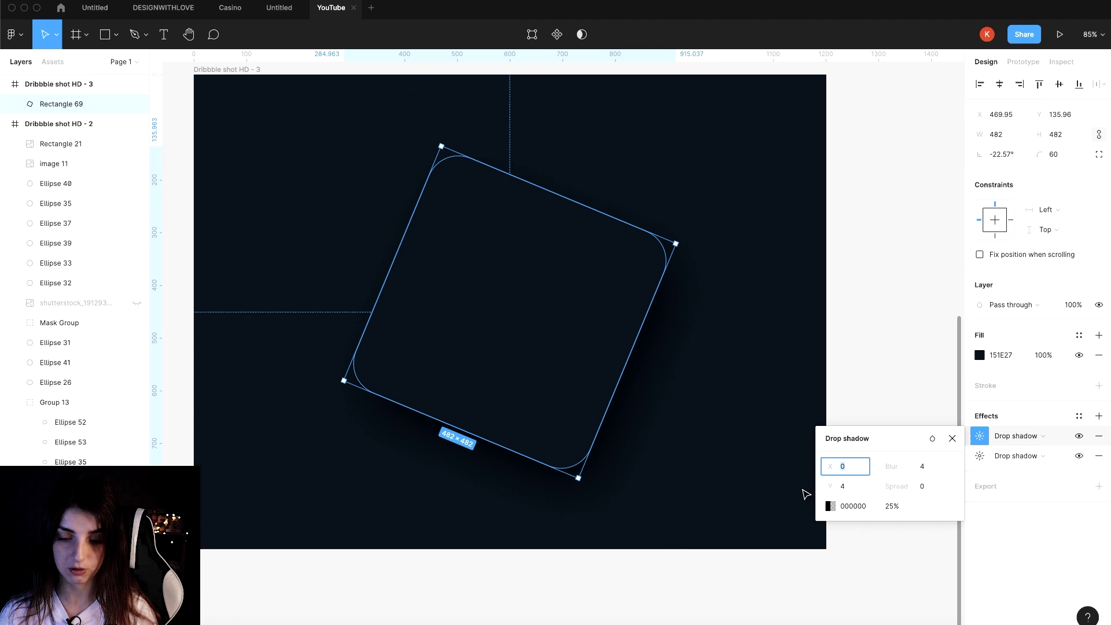
{"action": "left_click", "coordinate": [831, 506]}
{"action": "left_click", "coordinate": [684, 505]}
{"action": "left_click", "coordinate": [717, 168]}
{"action": "left_click_drag", "start_coordinate": [734, 459], "coordinate": [734, 430]}
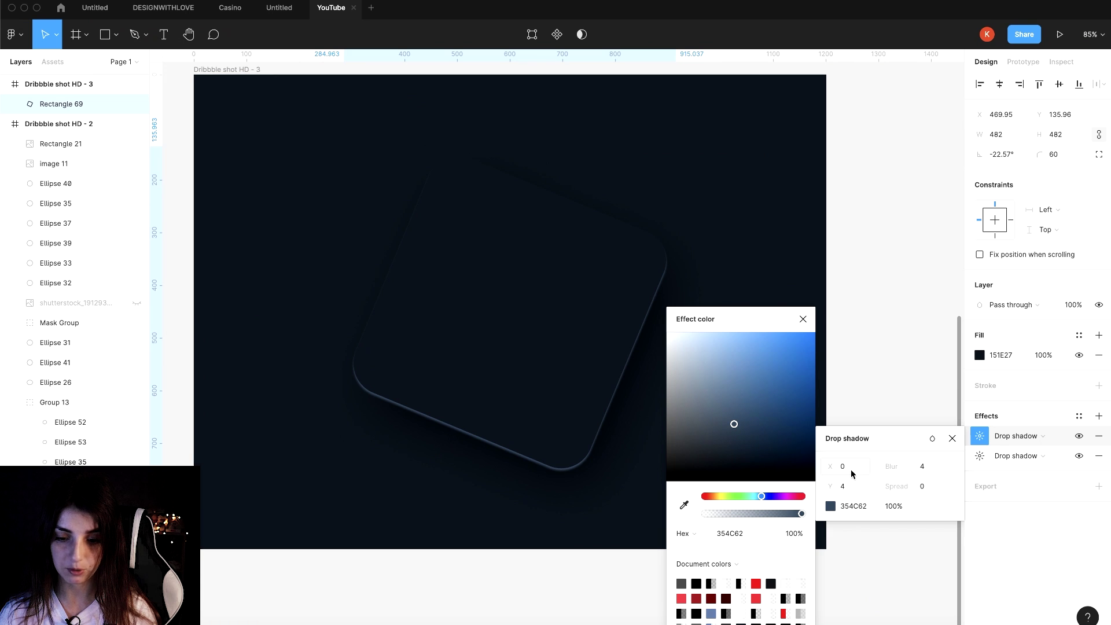
{"action": "mouse_move", "coordinate": [829, 466]}
{"action": "left_mouse_down"}
{"action": "mouse_move", "coordinate": [819, 466]}
{"action": "mouse_move", "coordinate": [826, 485]}
{"action": "mouse_move", "coordinate": [784, 487]}
{"action": "mouse_move", "coordinate": [897, 475]}
{"action": "left_mouse_up"}
- Set the glow shadow's blur to 134 and spread to -61, then preview it
{"action": "left_click", "coordinate": [924, 467]}
{"action": "type", "text": "80"}
{"action": "key", "text": "Return"}
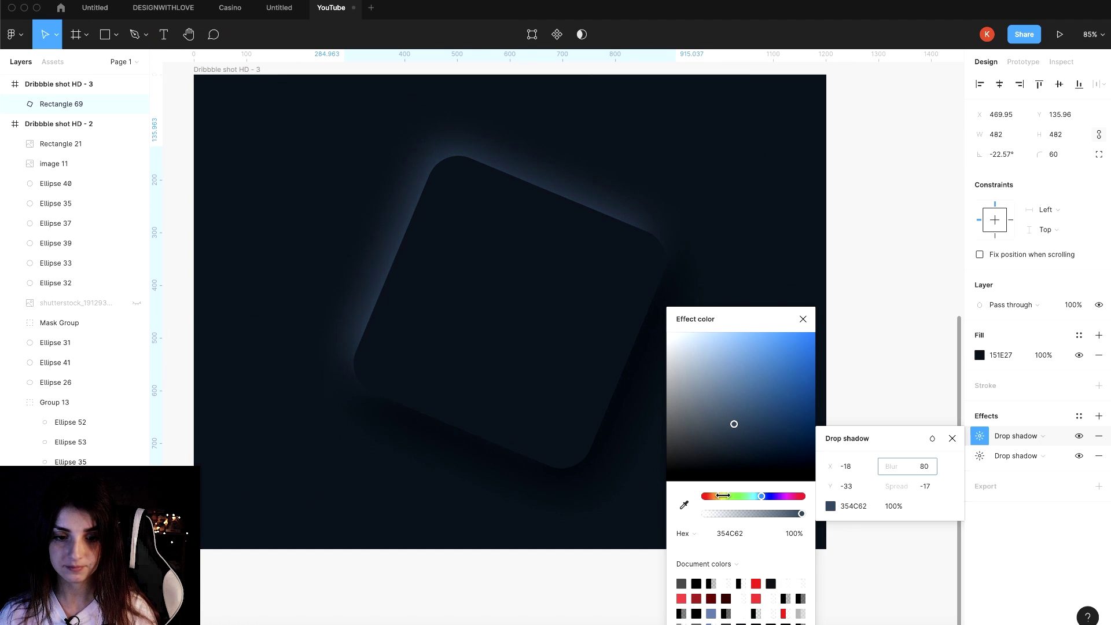
{"action": "mouse_move", "coordinate": [879, 467]}
{"action": "left_mouse_down"}
{"action": "mouse_move", "coordinate": [910, 467]}
{"action": "mouse_move", "coordinate": [899, 490]}
{"action": "left_mouse_up"}
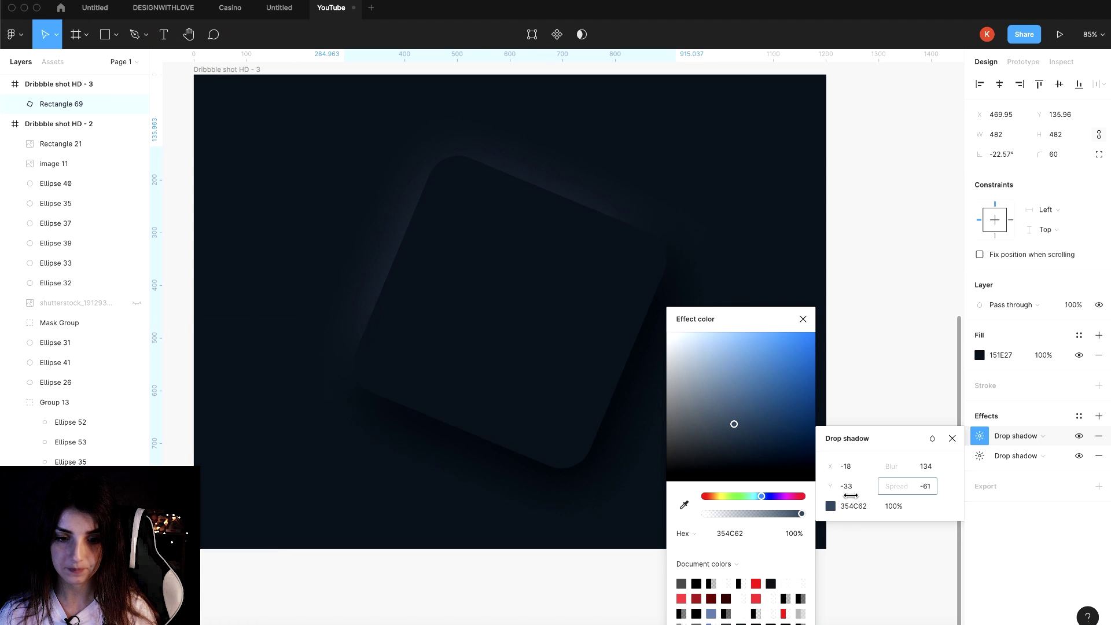
{"action": "left_click", "coordinate": [803, 319]}
{"action": "left_click", "coordinate": [831, 187]}
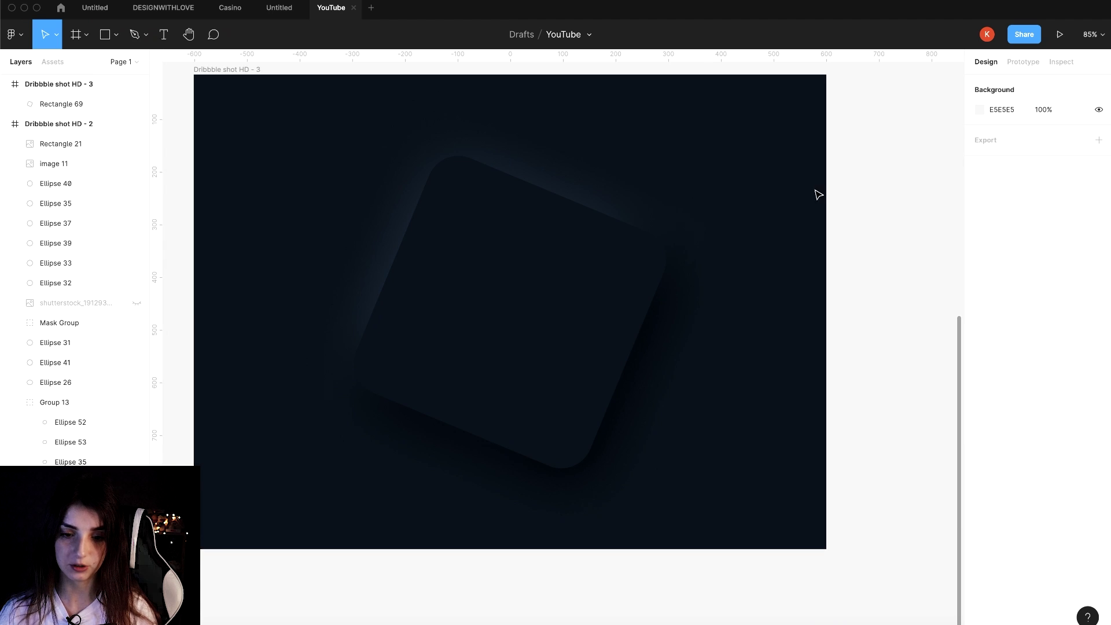
{"action": "left_click", "coordinate": [588, 342]}
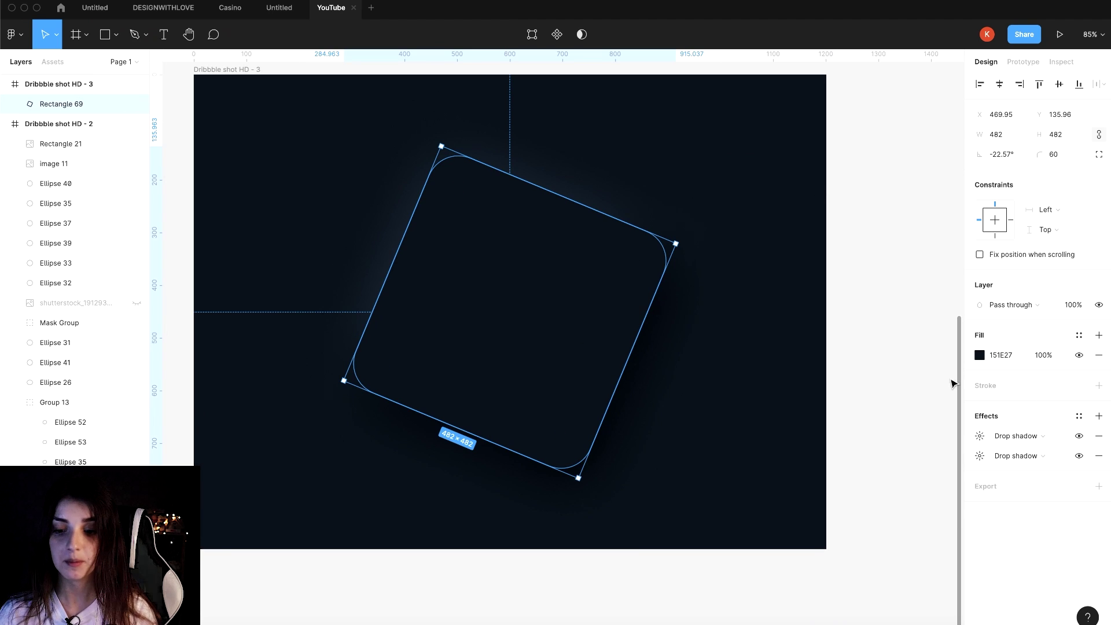
- Add an inner shadow coloured 576778, sampled from the tile and lightened
{"action": "left_click", "coordinate": [1099, 416]}
{"action": "left_click", "coordinate": [1016, 436]}
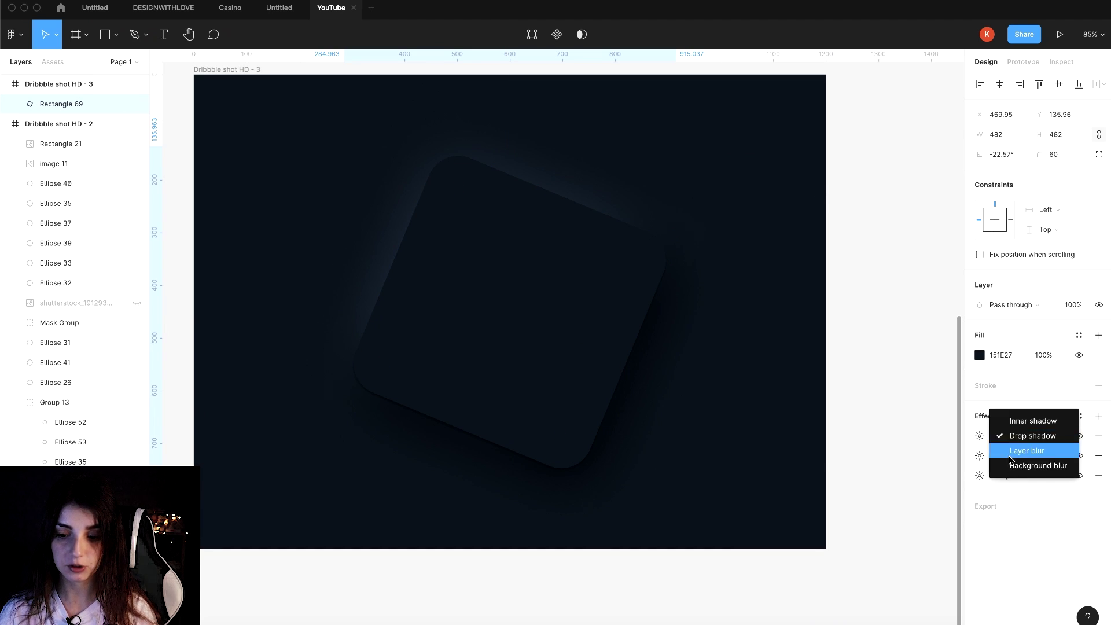
{"action": "left_click", "coordinate": [1029, 426]}
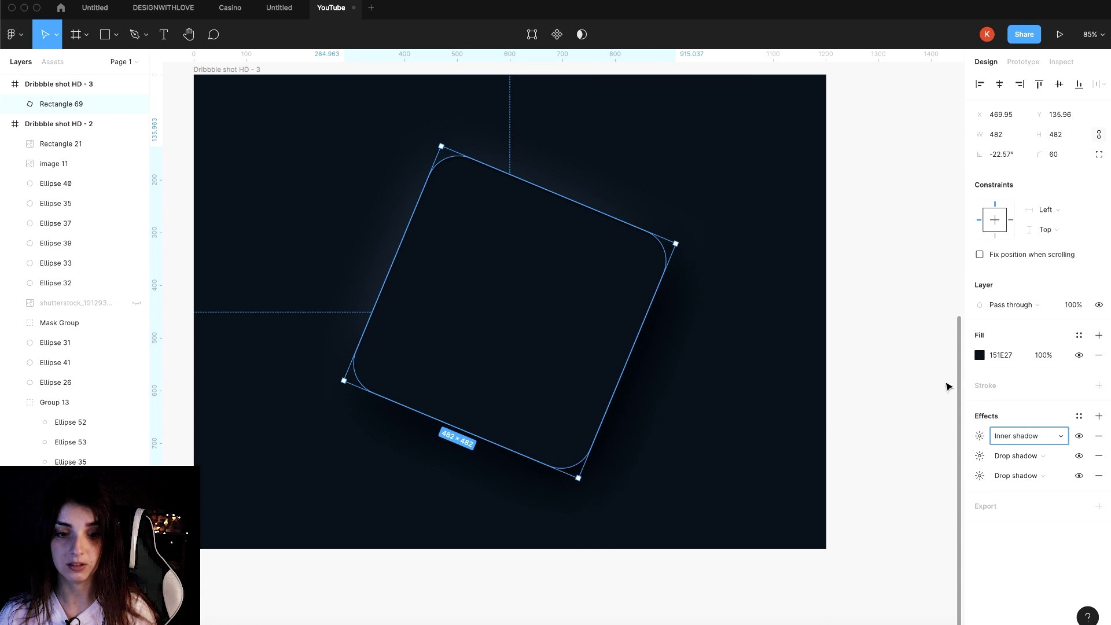
{"action": "left_click", "coordinate": [978, 439]}
{"action": "left_click", "coordinate": [830, 507]}
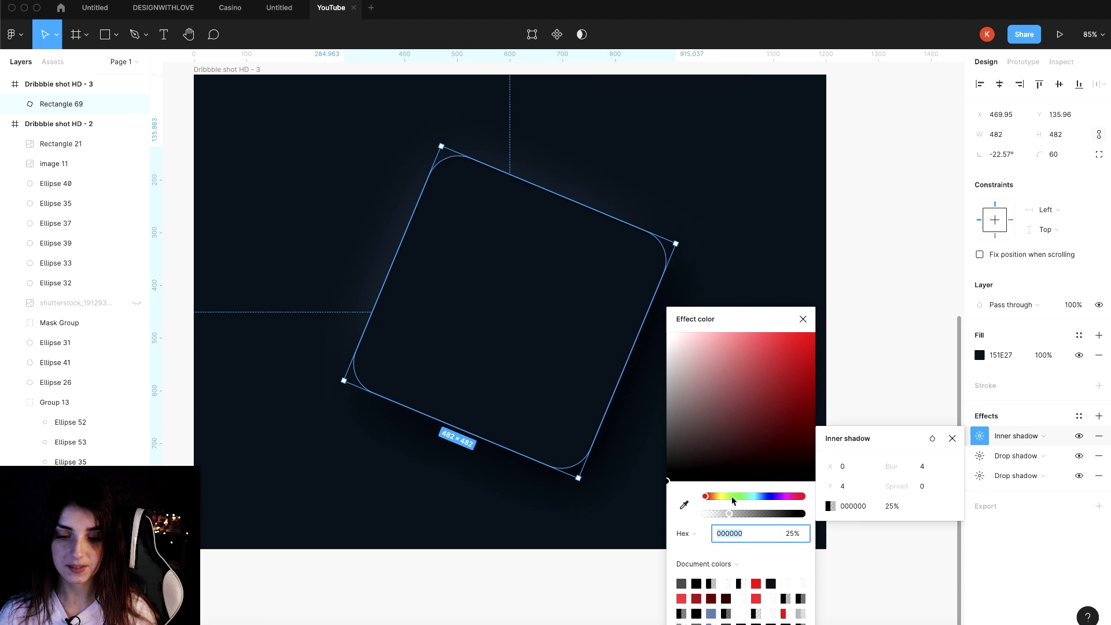
{"action": "left_click", "coordinate": [684, 505]}
{"action": "left_click", "coordinate": [669, 174]}
{"action": "left_click_drag", "start_coordinate": [723, 438], "coordinate": [708, 411]}
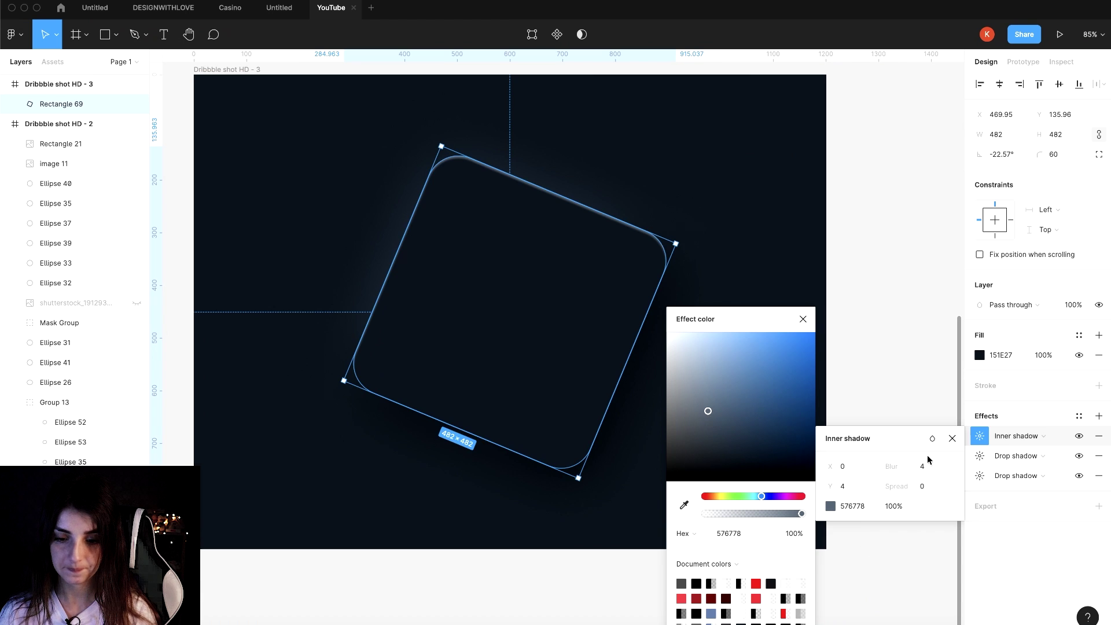
- Set the inner shadow to X 4, Y 10, blur 24 at 23% opacity
{"action": "left_click_drag", "start_coordinate": [891, 467], "coordinate": [894, 467]}
{"action": "left_click_drag", "start_coordinate": [824, 468], "coordinate": [832, 468]}
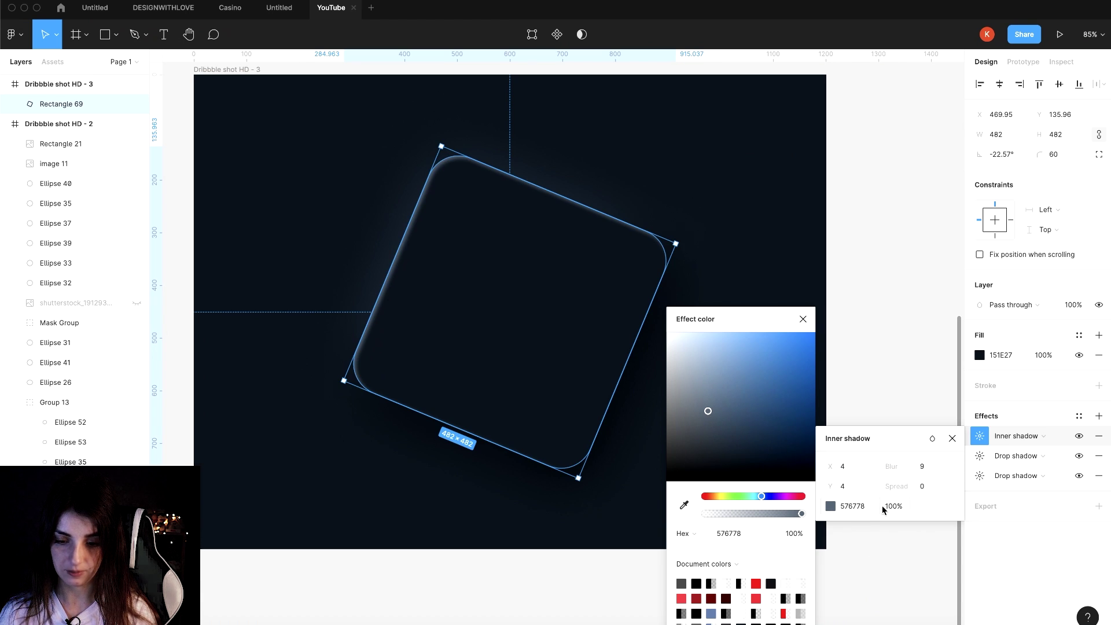
{"action": "left_click_drag", "start_coordinate": [879, 508], "coordinate": [803, 508]}
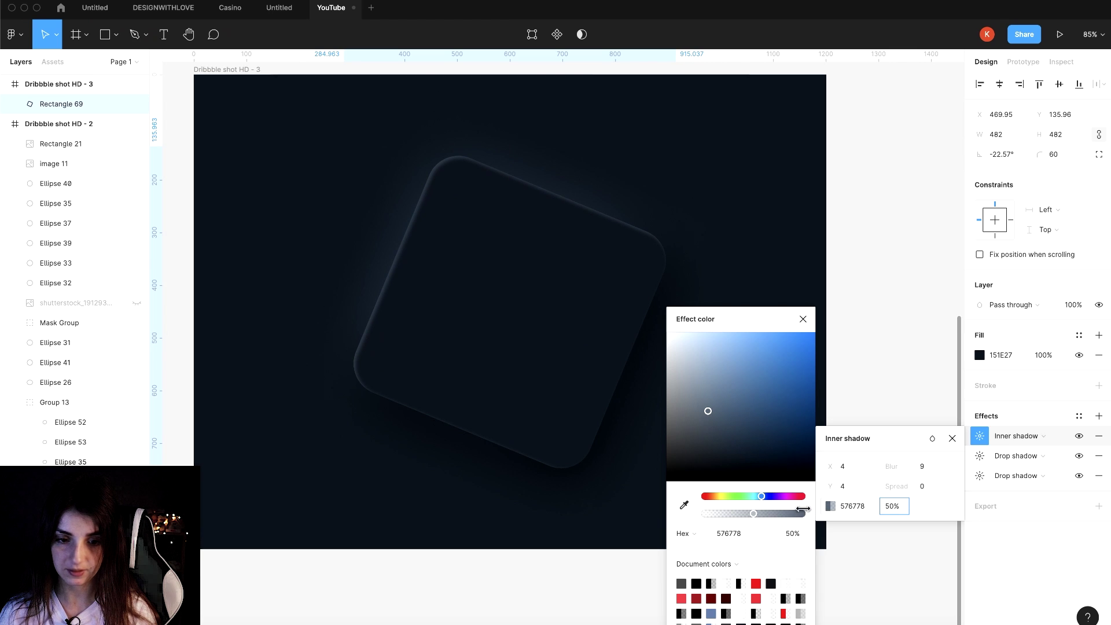
{"action": "left_click_drag", "start_coordinate": [893, 466], "coordinate": [1103, 480]}
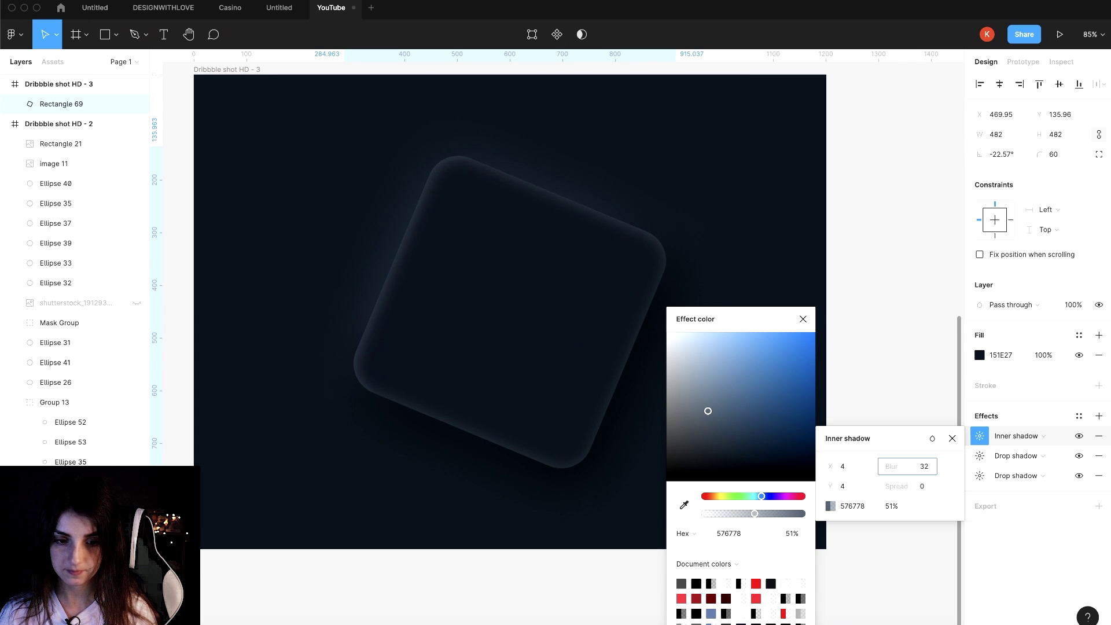
{"action": "mouse_move", "coordinate": [830, 467]}
{"action": "left_mouse_down"}
{"action": "mouse_move", "coordinate": [824, 478]}
{"action": "mouse_move", "coordinate": [849, 486]}
{"action": "left_mouse_up"}
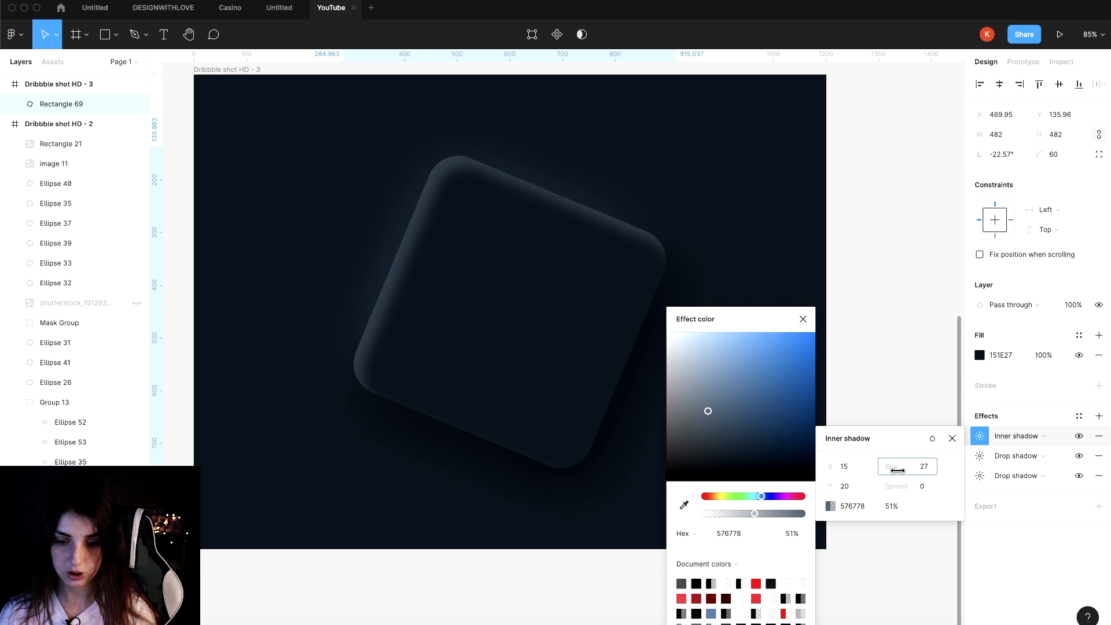
{"action": "left_click_drag", "start_coordinate": [826, 467], "coordinate": [812, 469]}
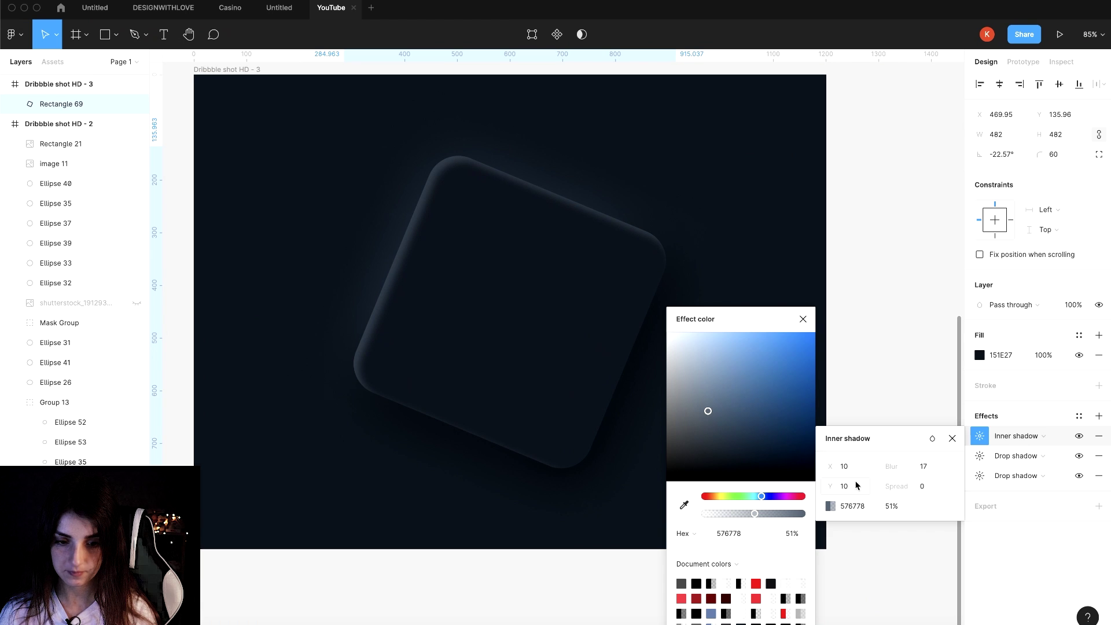
{"action": "left_click_drag", "start_coordinate": [746, 518], "coordinate": [728, 514]}
{"action": "mouse_move", "coordinate": [835, 467]}
{"action": "left_mouse_down"}
{"action": "mouse_move", "coordinate": [818, 467]}
{"action": "mouse_move", "coordinate": [837, 484]}
{"action": "mouse_move", "coordinate": [838, 468]}
{"action": "mouse_move", "coordinate": [905, 468]}
{"action": "left_mouse_up"}
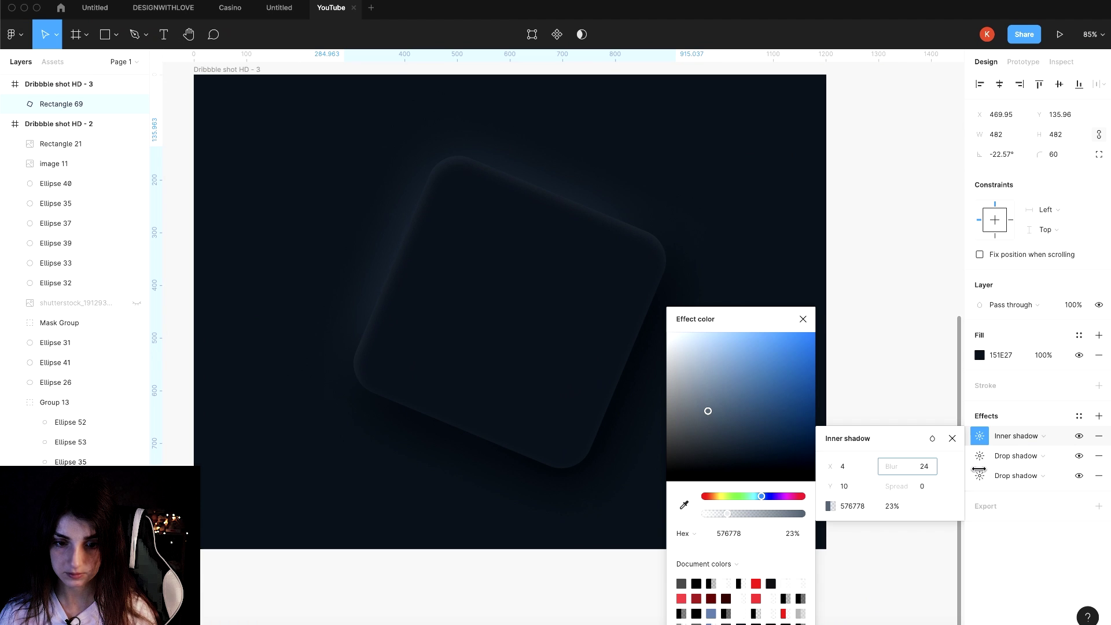
{"action": "left_click", "coordinate": [726, 197]}
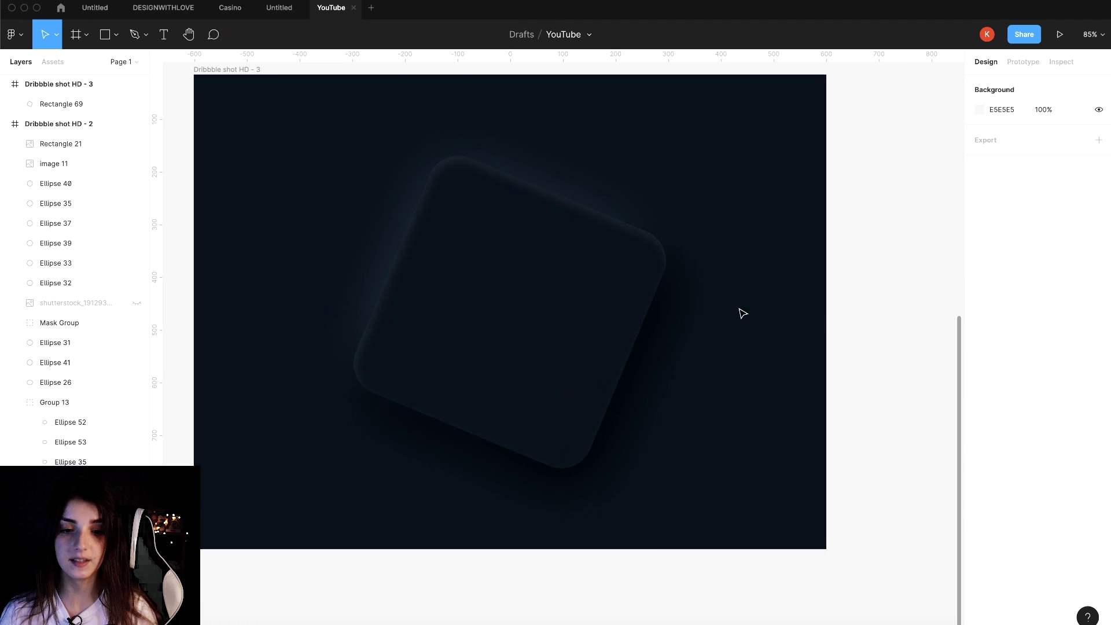
- Lower the bluish glow drop shadow's opacity to 92%
{"action": "scroll", "coordinate": [741, 305], "scroll_direction": "up", "scroll_amount": 15}
{"action": "scroll", "coordinate": [744, 303], "scroll_direction": "down", "scroll_amount": 5}
{"action": "scroll", "coordinate": [637, 231], "scroll_direction": "down", "scroll_amount": 2}
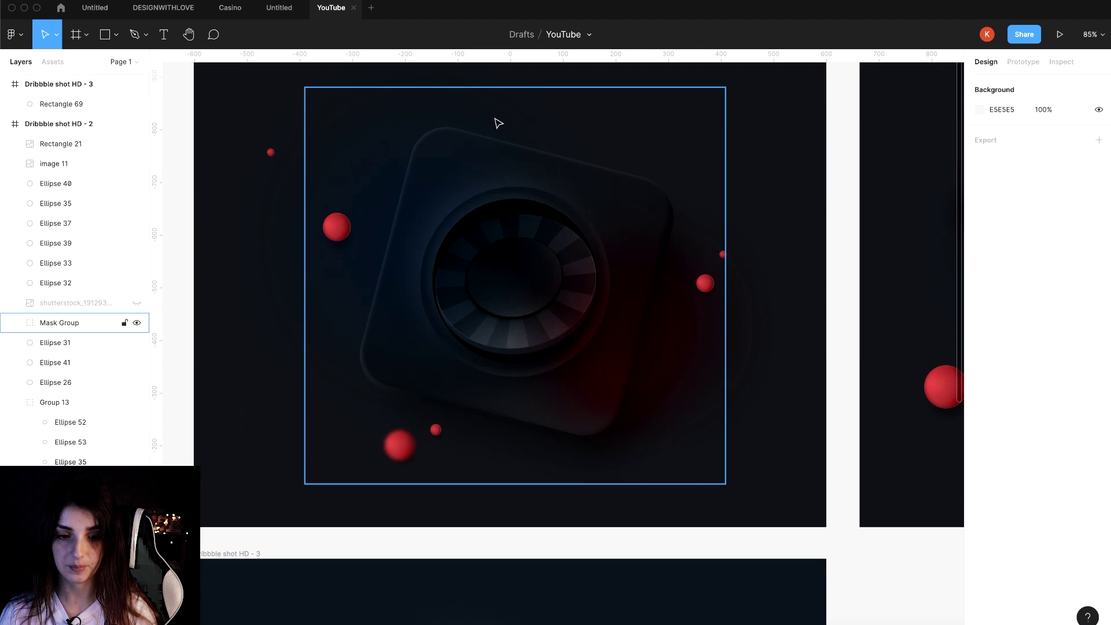
{"action": "scroll", "coordinate": [424, 133], "scroll_direction": "down", "scroll_amount": 5}
{"action": "scroll", "coordinate": [576, 196], "scroll_direction": "down", "scroll_amount": 5}
{"action": "left_click", "coordinate": [543, 322]}
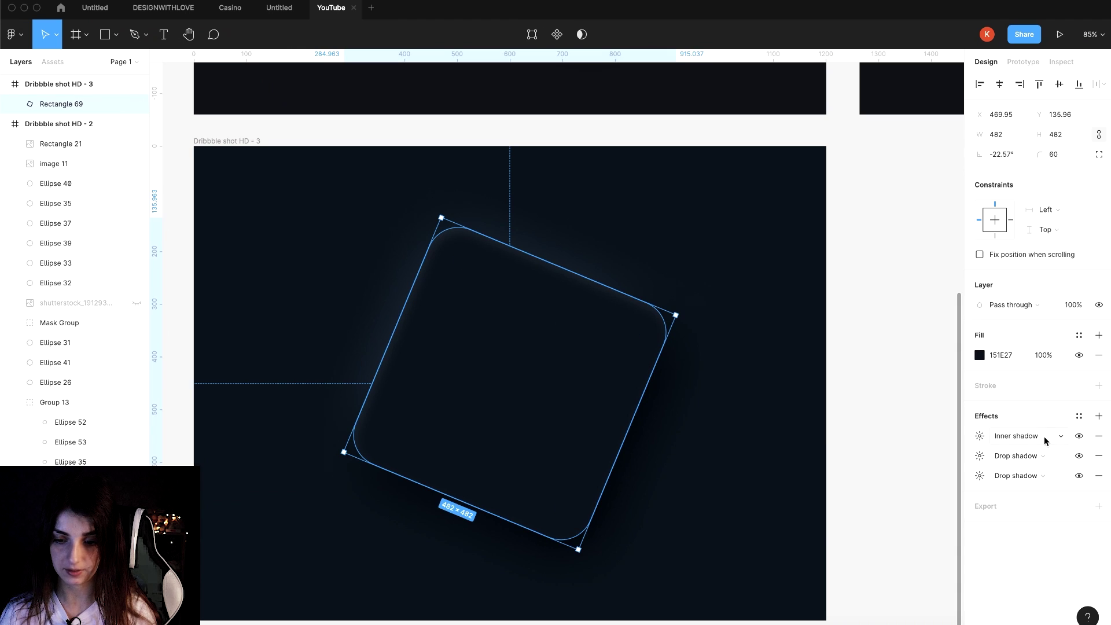
{"action": "left_click", "coordinate": [979, 456]}
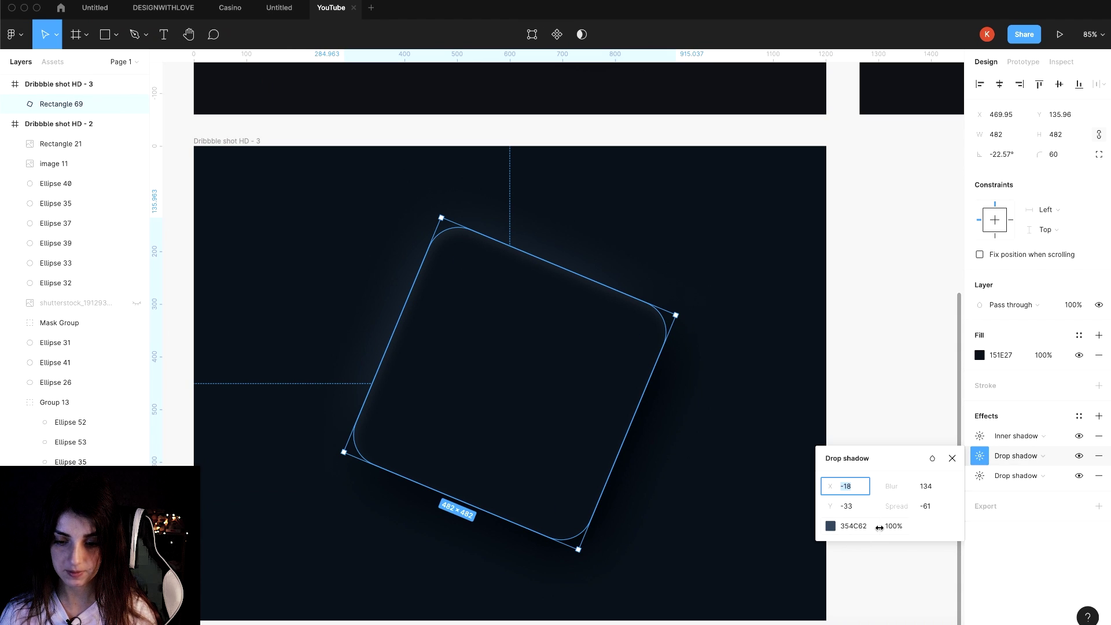
{"action": "left_click", "coordinate": [881, 527]}
{"action": "mouse_move", "coordinate": [879, 528]}
{"action": "left_mouse_down"}
{"action": "mouse_move", "coordinate": [801, 525]}
{"action": "mouse_move", "coordinate": [866, 528]}
{"action": "left_mouse_up"}
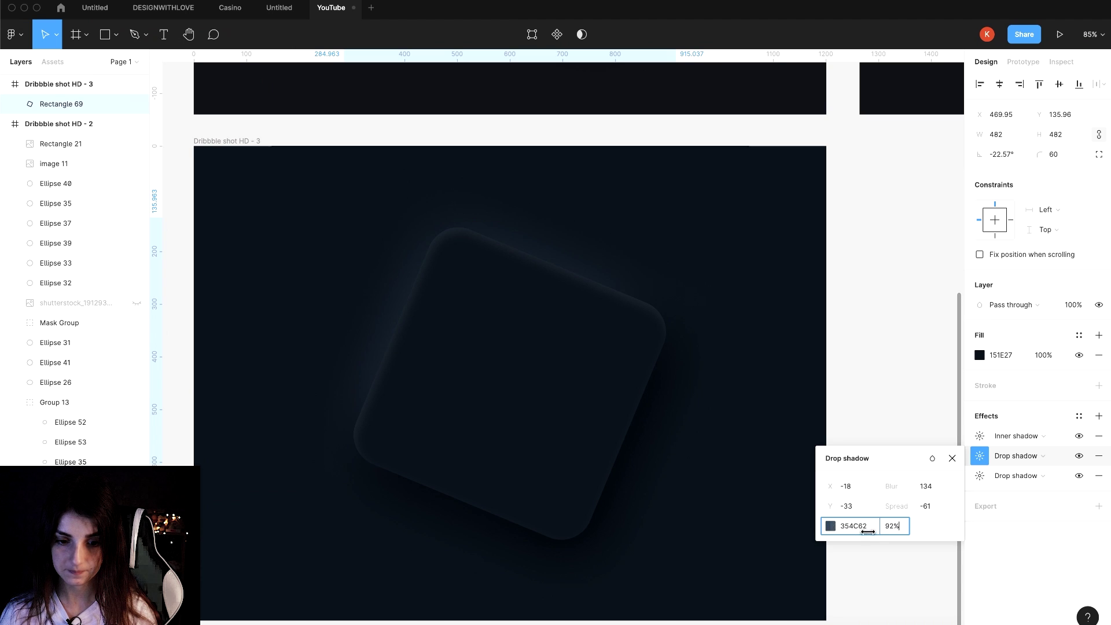
{"action": "left_click", "coordinate": [752, 233]}
- Toggle the tile's selection to compare its shading against the roulette reference
{"action": "left_click", "coordinate": [632, 322]}
{"action": "left_click", "coordinate": [755, 321]}
{"action": "scroll", "coordinate": [758, 322], "scroll_direction": "up", "scroll_amount": 3}
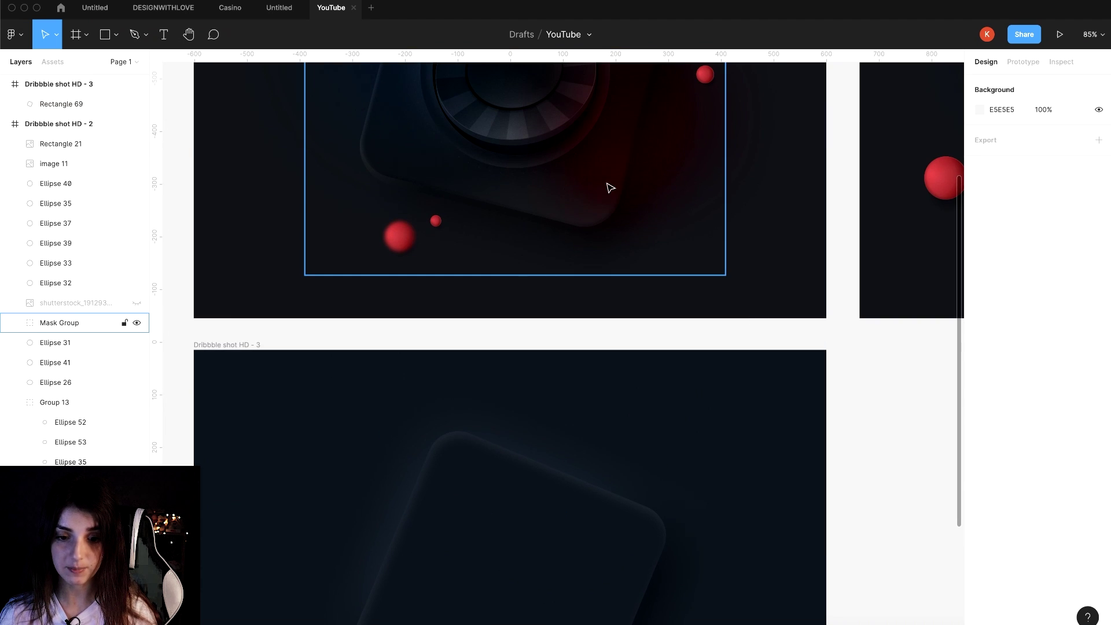
{"action": "scroll", "coordinate": [578, 236], "scroll_direction": "down", "scroll_amount": 4}
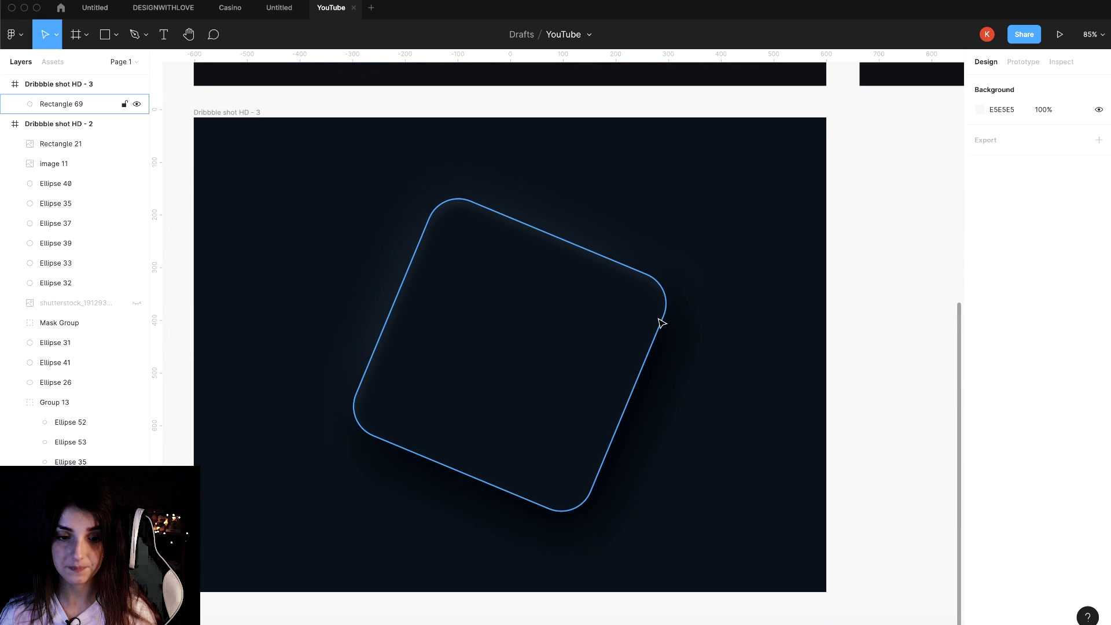
{"action": "left_click", "coordinate": [662, 322]}
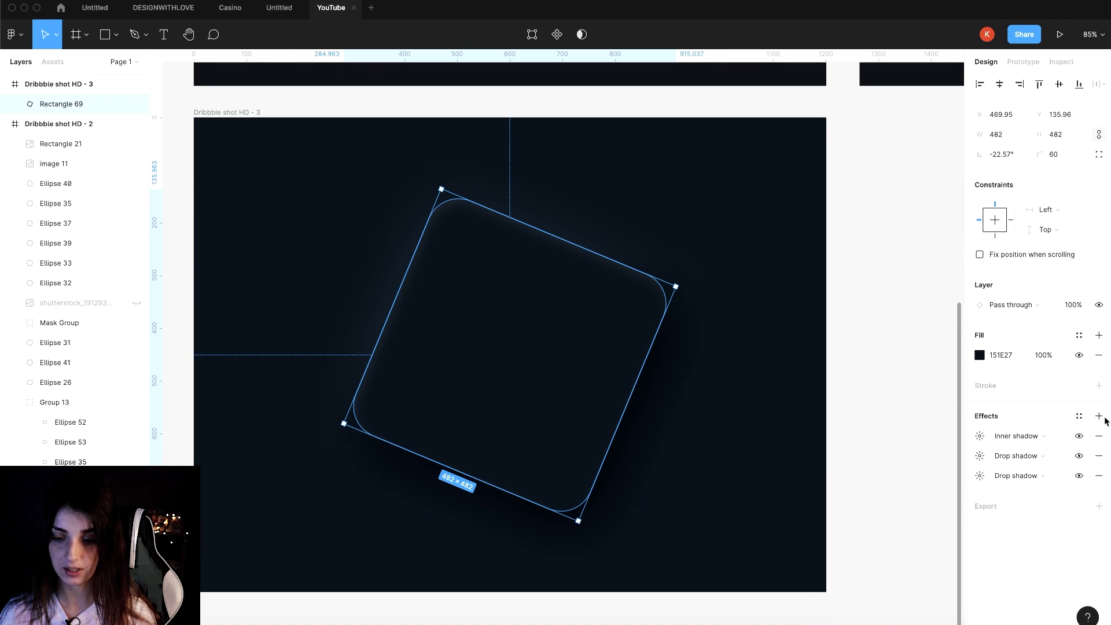
- Add a second inner shadow with X offset -5 and a small vertical offset
{"action": "left_click", "coordinate": [1099, 417]}
{"action": "left_click", "coordinate": [1020, 436]}
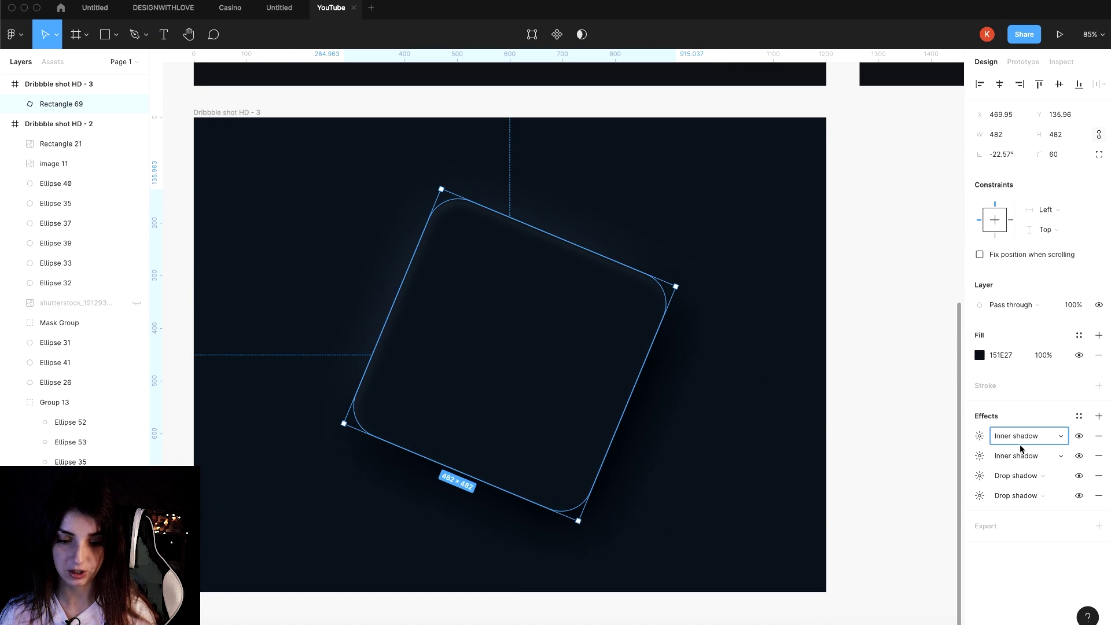
{"action": "left_click", "coordinate": [980, 436]}
{"action": "left_click", "coordinate": [845, 467]}
{"action": "type", "text": "-5"}
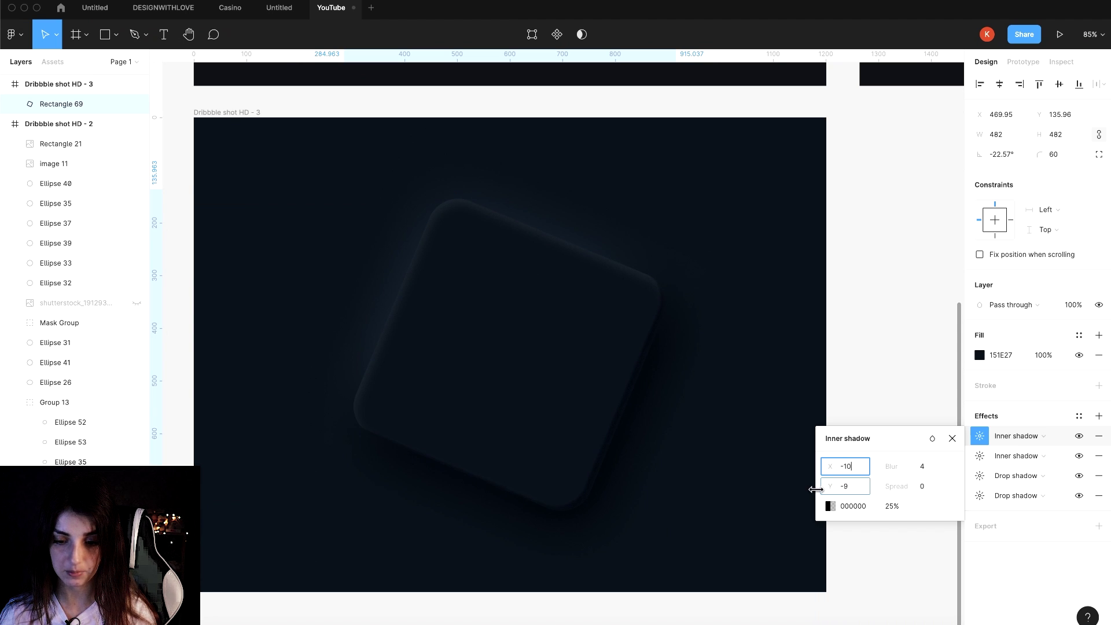
{"action": "left_click_drag", "start_coordinate": [813, 490], "coordinate": [817, 490]}
{"action": "scroll", "coordinate": [600, 495], "scroll_direction": "up", "scroll_amount": 5}
- Hide both drop shadows while tuning the black inner shadow to blur 17 at 34% opacity
{"action": "left_click", "coordinate": [1079, 496]}
{"action": "left_click", "coordinate": [1079, 476]}
{"action": "mouse_move", "coordinate": [599, 424]}
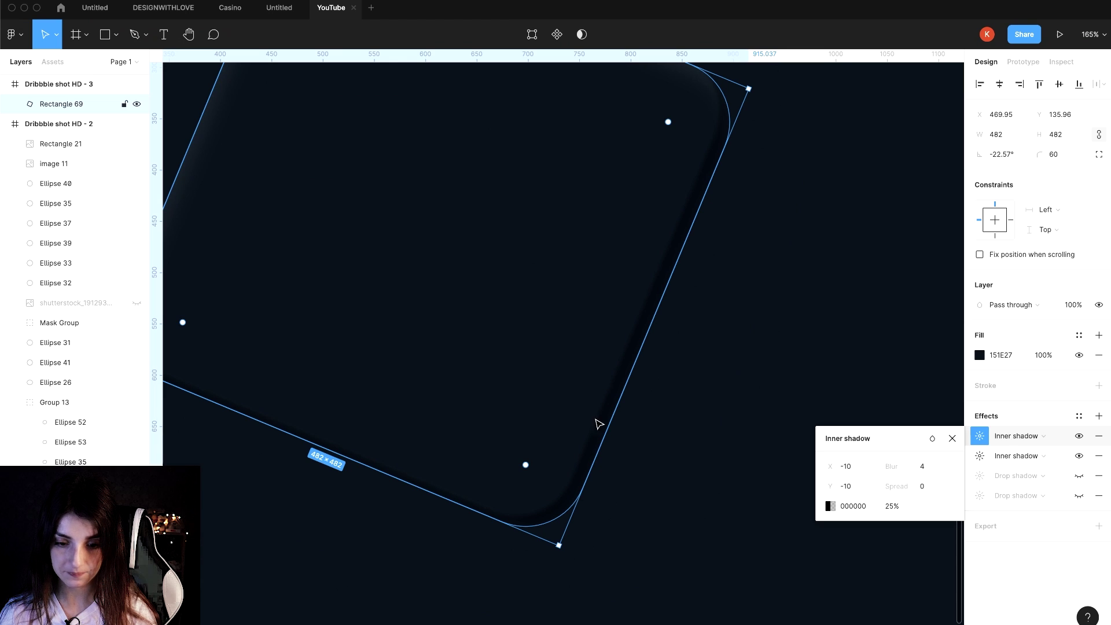
{"action": "left_click_drag", "start_coordinate": [879, 505], "coordinate": [877, 508]}
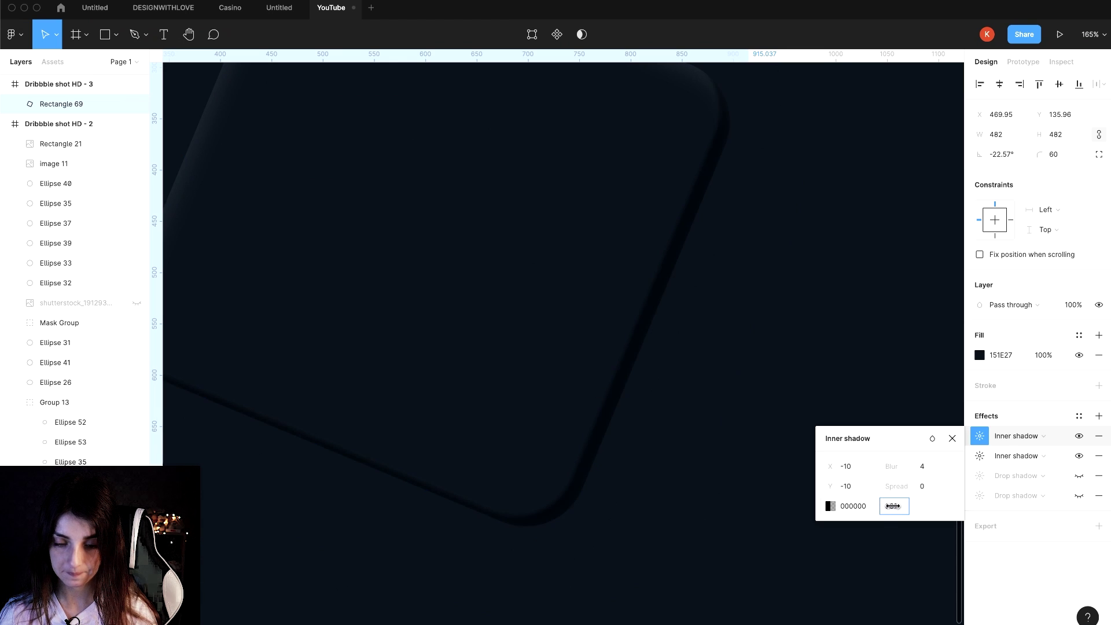
{"action": "left_click_drag", "start_coordinate": [833, 466], "coordinate": [1056, 471]}
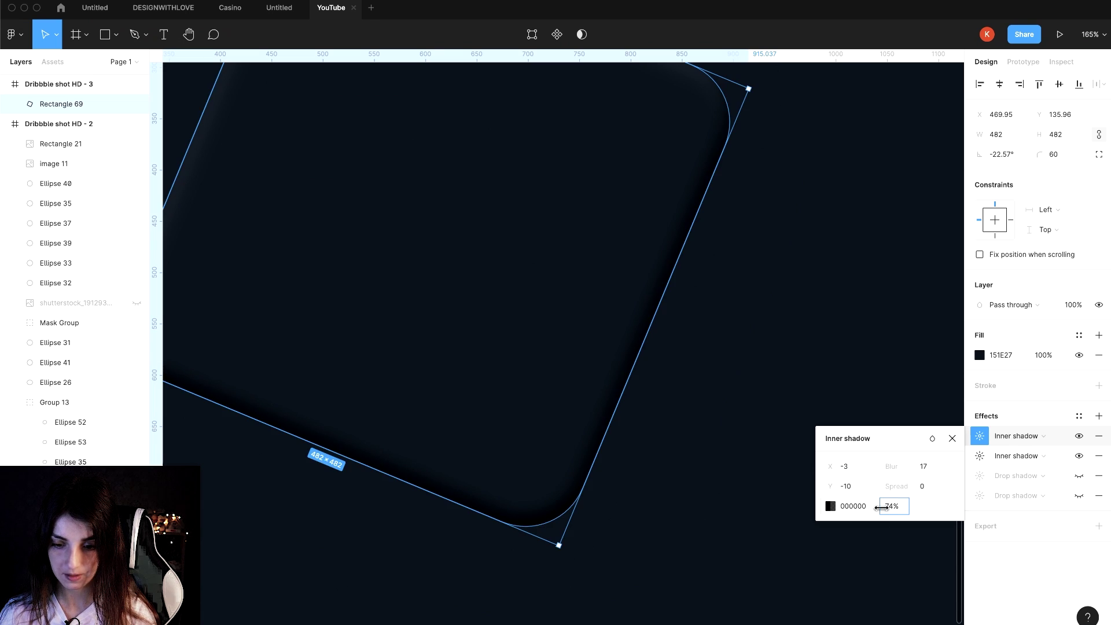
{"action": "left_click_drag", "start_coordinate": [881, 508], "coordinate": [806, 513]}
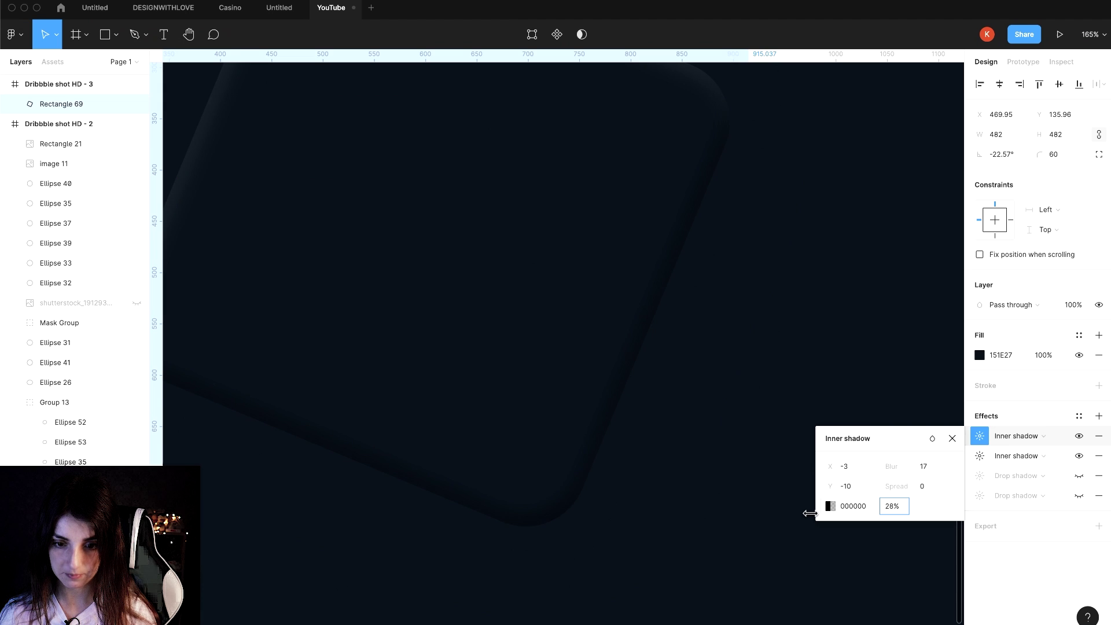
- Deselect the tile and zoom around to review the embossed shading
{"action": "scroll", "coordinate": [741, 334], "scroll_direction": "down", "scroll_amount": 5}
{"action": "left_click", "coordinate": [737, 330]}
{"action": "scroll", "coordinate": [742, 333], "scroll_direction": "down", "scroll_amount": 5}
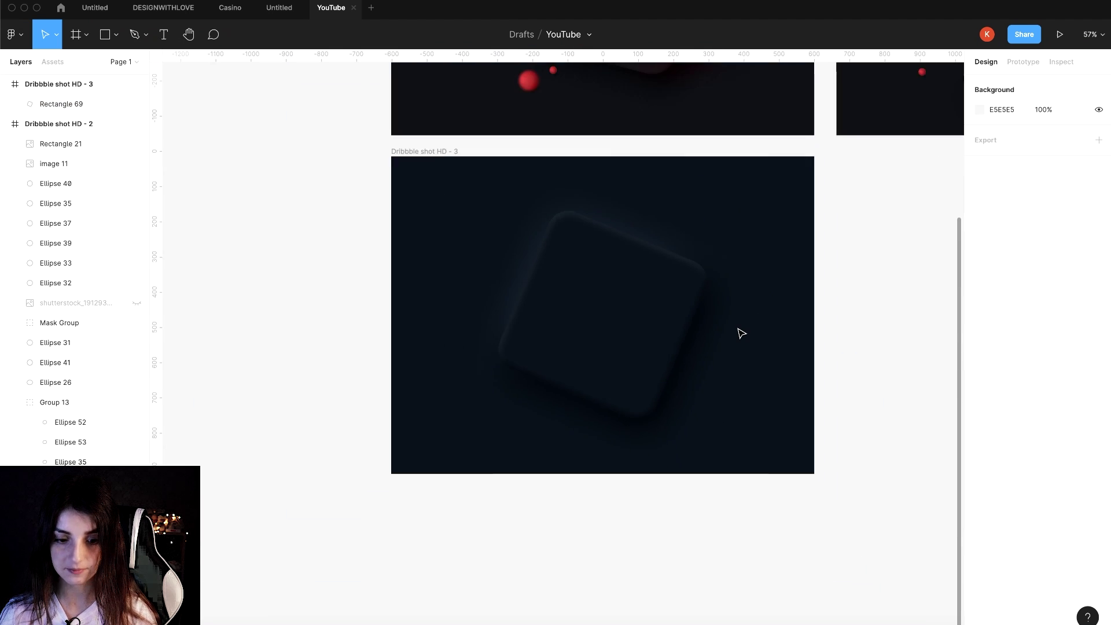
{"action": "scroll", "coordinate": [740, 330], "scroll_direction": "up", "scroll_amount": 3}
{"action": "scroll", "coordinate": [654, 393], "scroll_direction": "up", "scroll_amount": 2}
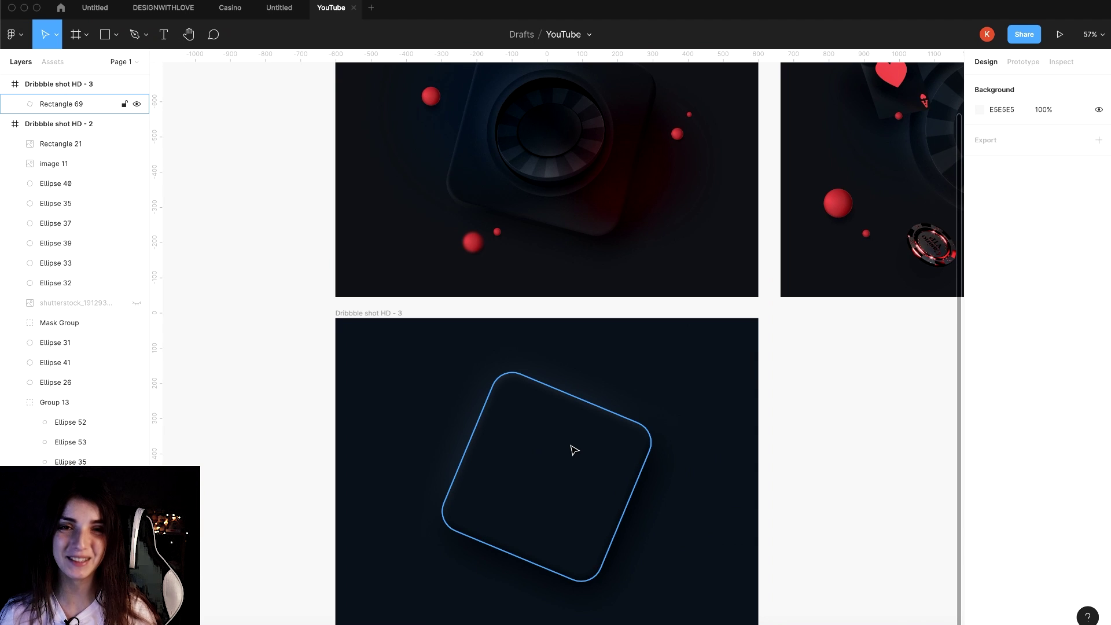
{"action": "scroll", "coordinate": [724, 446], "scroll_direction": "down", "scroll_amount": 1}
{"action": "scroll", "coordinate": [725, 447], "scroll_direction": "up", "scroll_amount": 2}
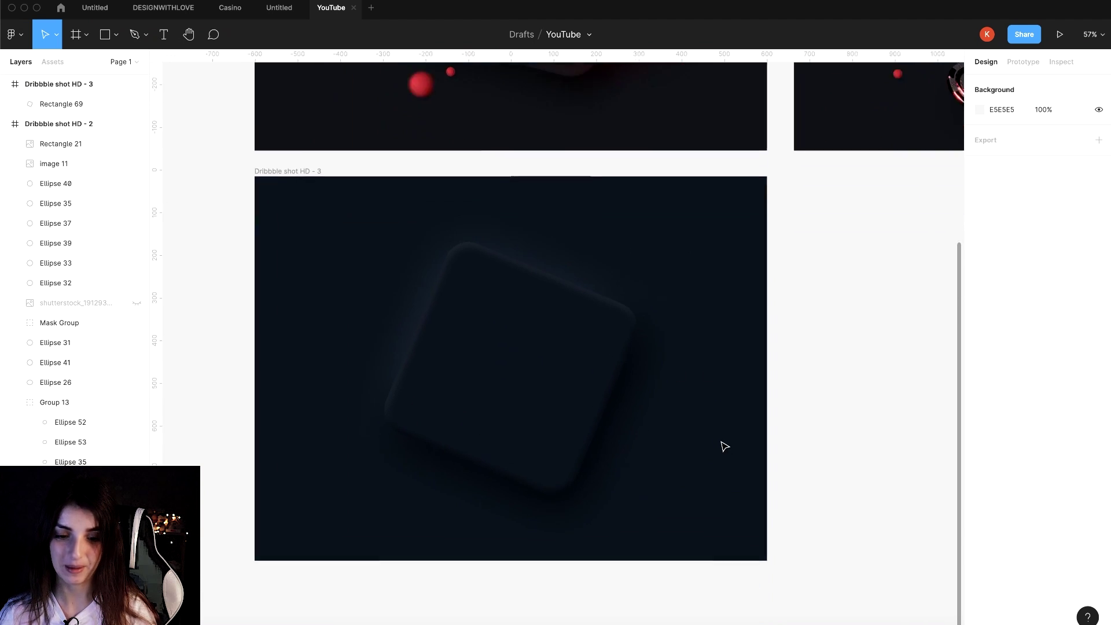
{"action": "scroll", "coordinate": [724, 446], "scroll_direction": "up", "scroll_amount": 2}
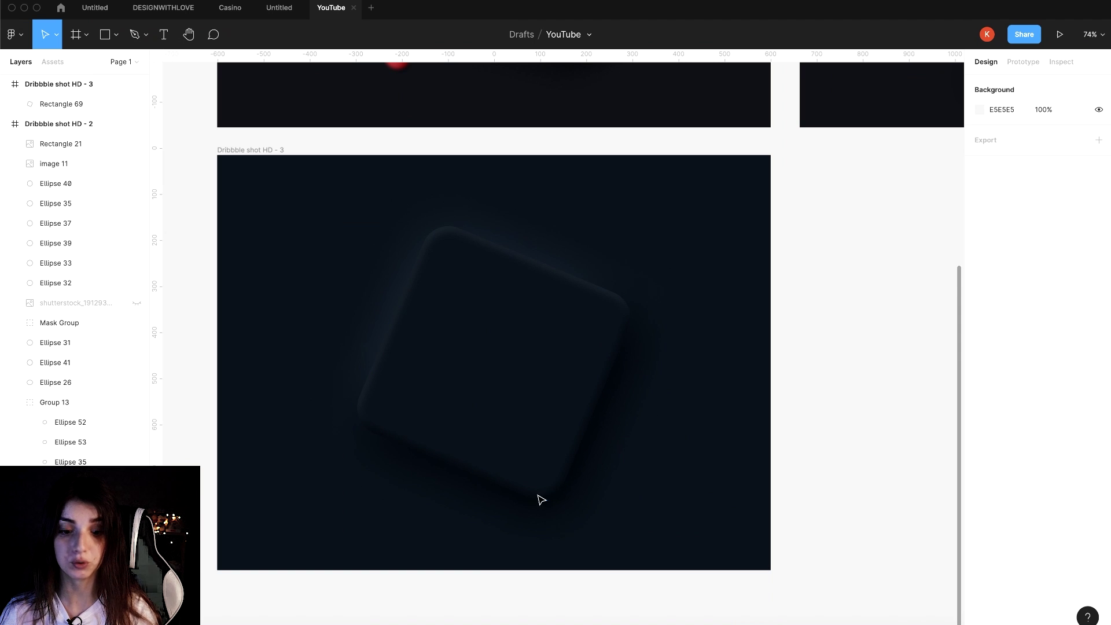
- Add a linear gradient fill sampled from 151E27 and lightened to muted blue 2E4255
{"action": "left_click", "coordinate": [489, 317]}
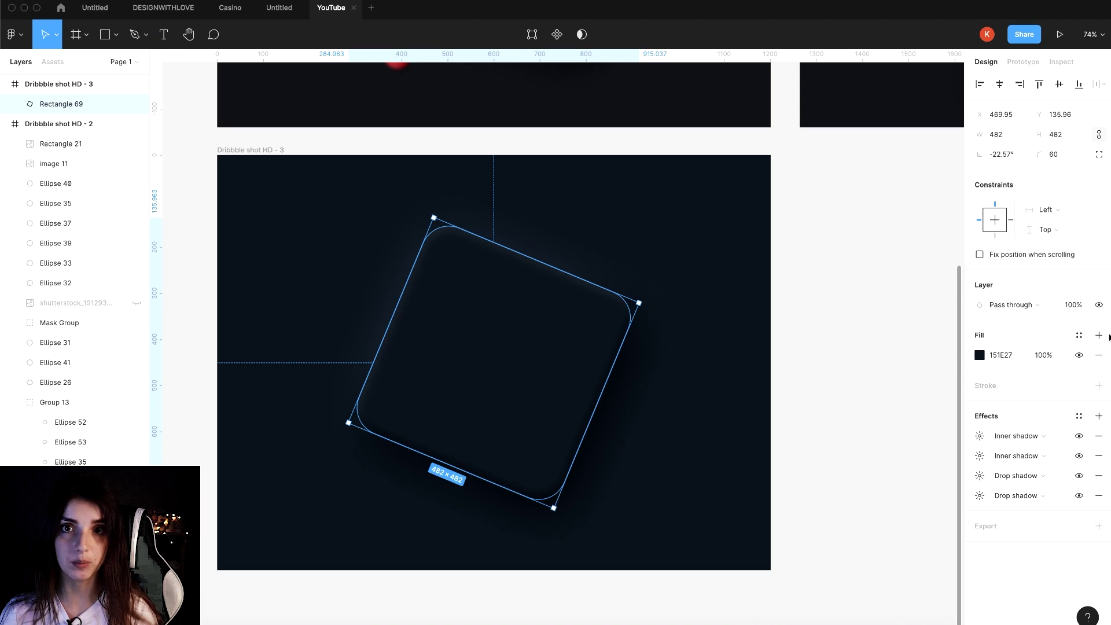
{"action": "left_click", "coordinate": [1099, 335]}
{"action": "left_click", "coordinate": [980, 355]}
{"action": "left_click", "coordinate": [837, 318]}
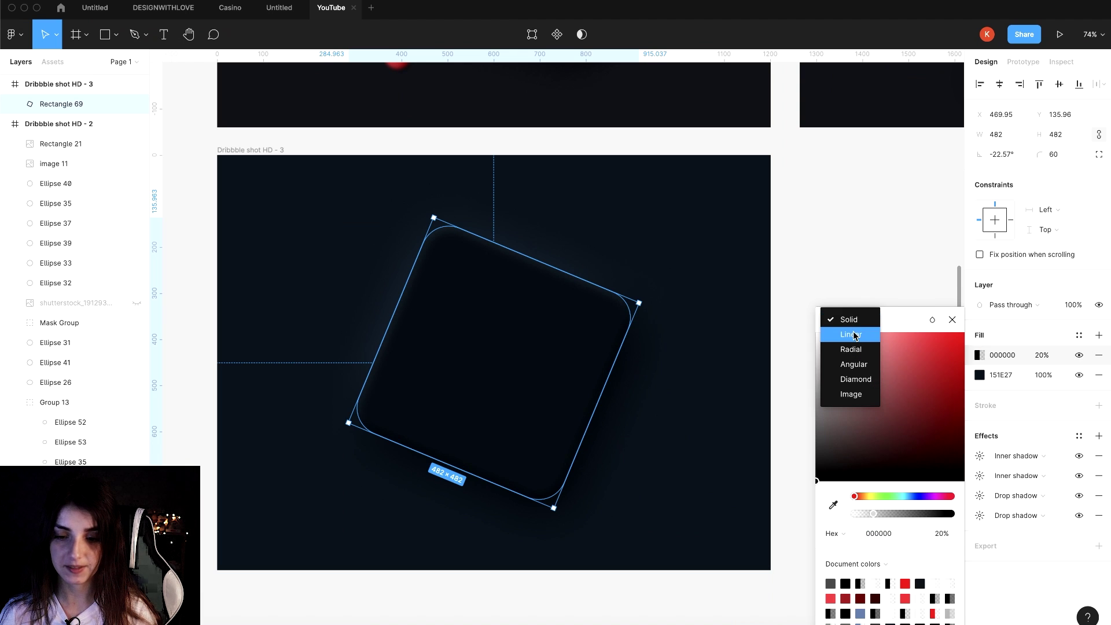
{"action": "left_click", "coordinate": [849, 333]}
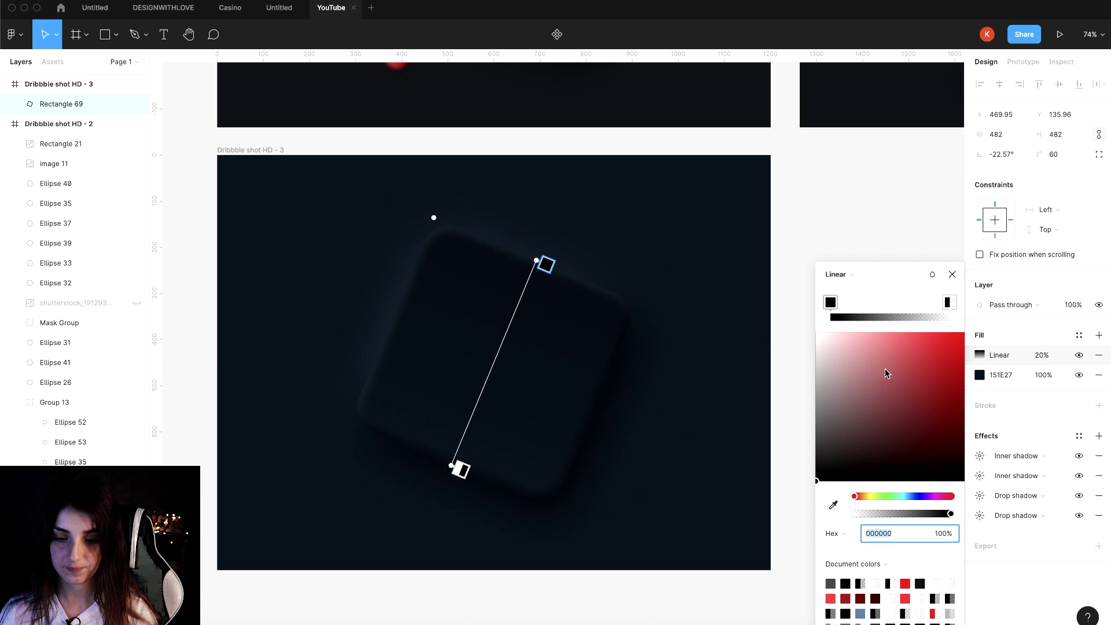
{"action": "left_click", "coordinate": [841, 506]}
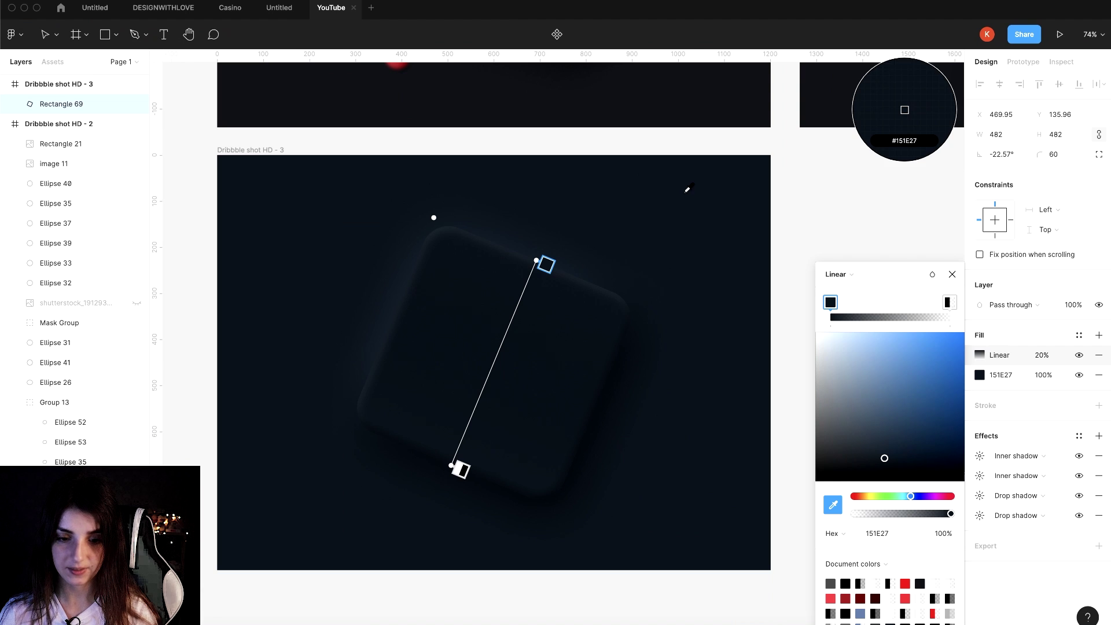
{"action": "left_click", "coordinate": [905, 110]}
{"action": "left_click_drag", "start_coordinate": [890, 454], "coordinate": [884, 431]}
- Angle the gradient diagonally from above the tile's top corner to its lower corner, lightening the stop slightly
{"action": "left_click_drag", "start_coordinate": [537, 262], "coordinate": [558, 446]}
{"action": "left_click_drag", "start_coordinate": [540, 485], "coordinate": [546, 504]}
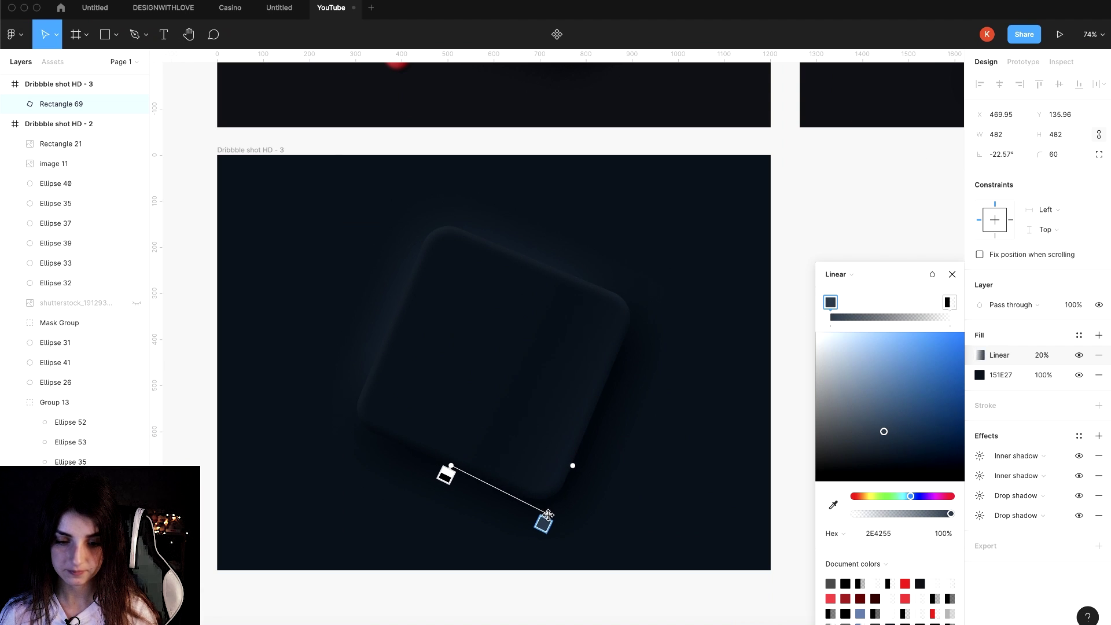
{"action": "left_click_drag", "start_coordinate": [452, 464], "coordinate": [439, 213]}
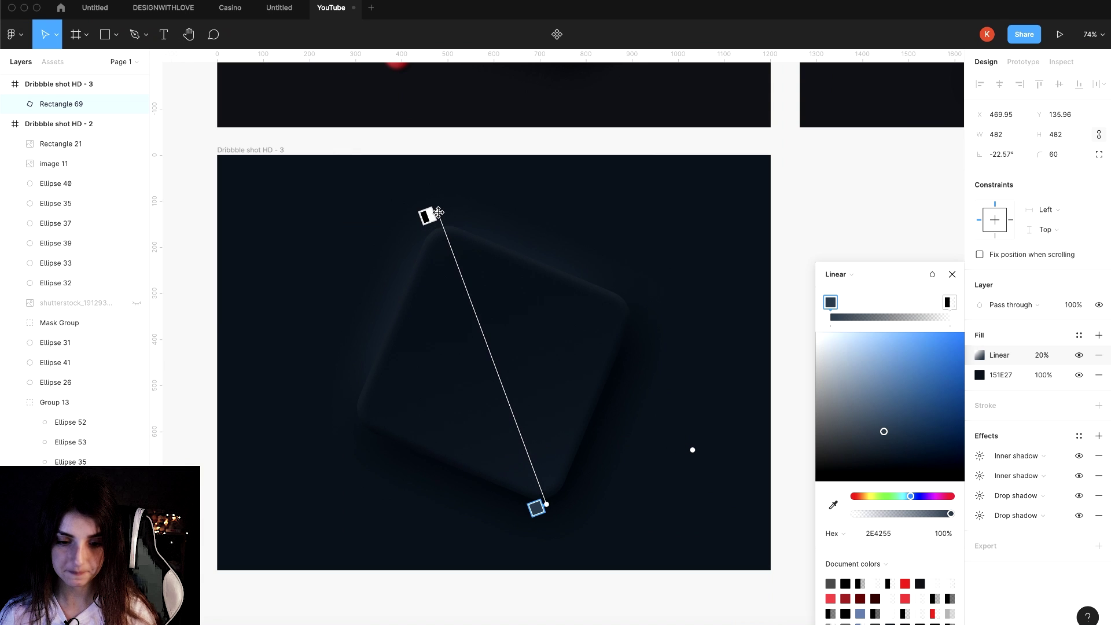
{"action": "left_click_drag", "start_coordinate": [886, 429], "coordinate": [881, 411]}
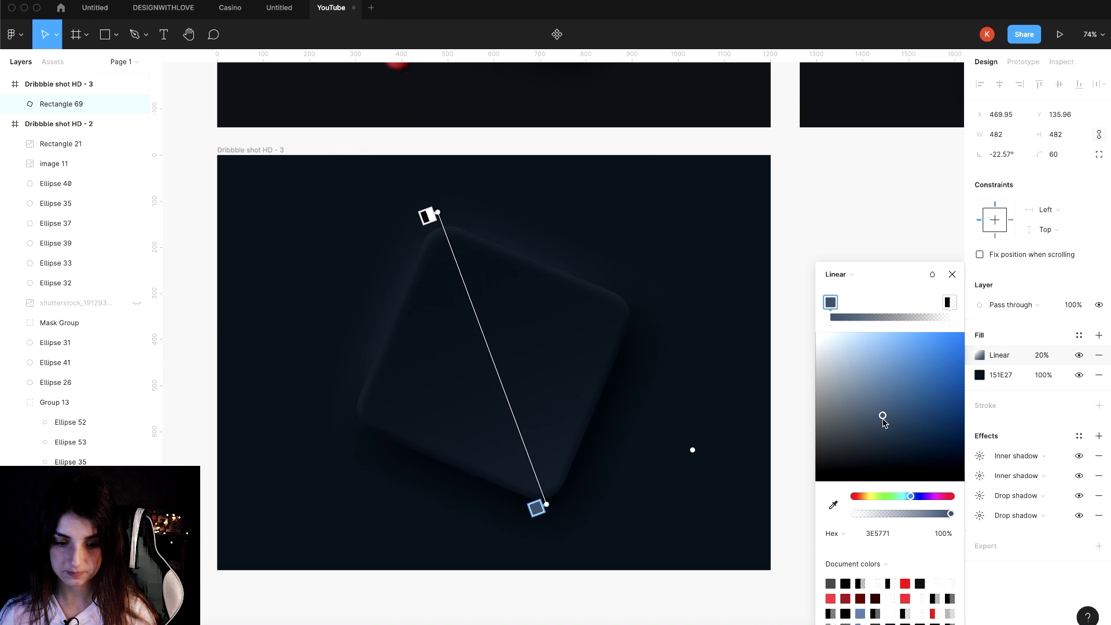
{"action": "left_click", "coordinate": [683, 349]}
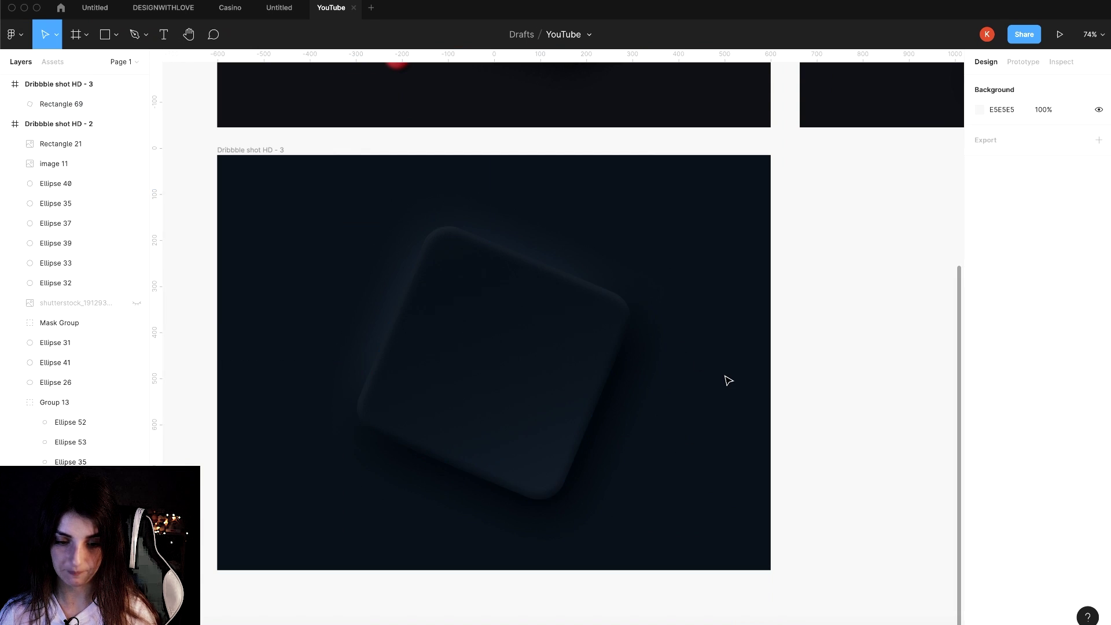
{"action": "scroll", "coordinate": [726, 382], "scroll_direction": "up", "scroll_amount": 3}
{"action": "scroll", "coordinate": [637, 278], "scroll_direction": "up", "scroll_amount": 1}
- Add a faint 6% white inner shadow to the rounded tile, offset 3 pixels sideways
{"action": "scroll", "coordinate": [655, 293], "scroll_direction": "down", "scroll_amount": 3}
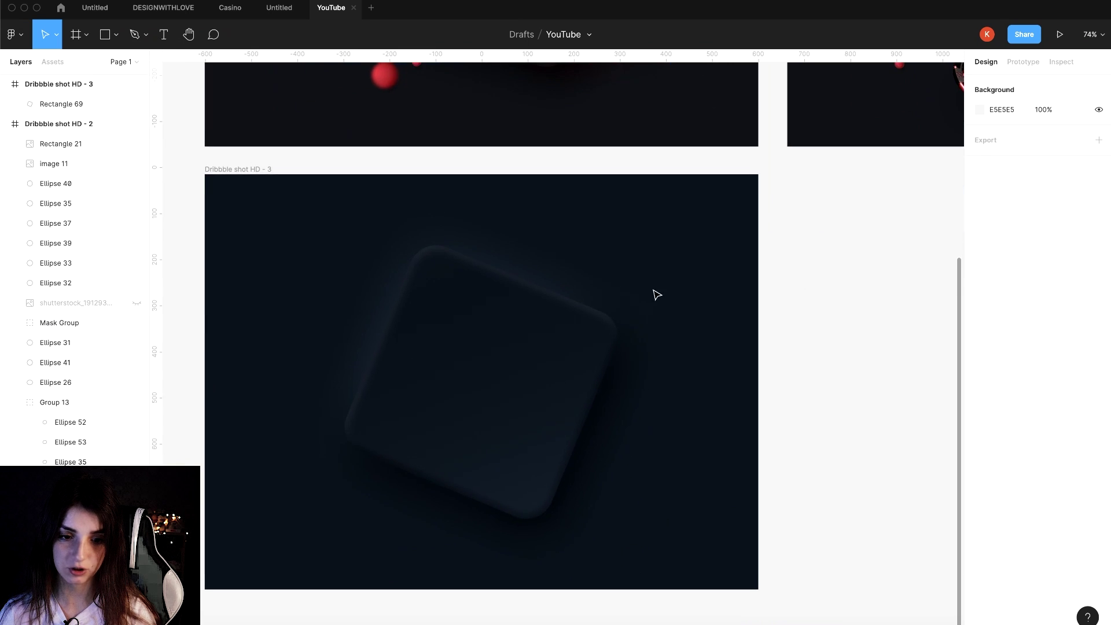
{"action": "scroll", "coordinate": [670, 319], "scroll_direction": "up", "scroll_amount": 5}
{"action": "scroll", "coordinate": [671, 319], "scroll_direction": "down", "scroll_amount": 1}
{"action": "scroll", "coordinate": [578, 312], "scroll_direction": "down", "scroll_amount": 5}
{"action": "left_click", "coordinate": [534, 310]}
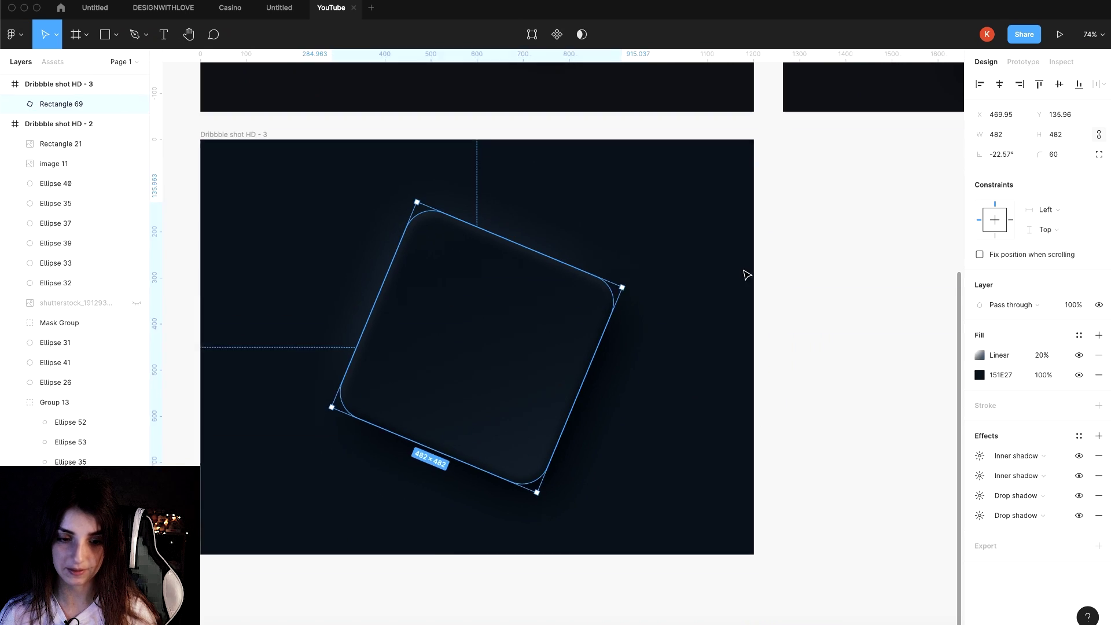
{"action": "scroll", "coordinate": [515, 348], "scroll_direction": "up", "scroll_amount": 1}
{"action": "scroll", "coordinate": [516, 348], "scroll_direction": "up", "scroll_amount": 2}
{"action": "left_click", "coordinate": [1099, 436]}
{"action": "left_click", "coordinate": [1017, 456]}
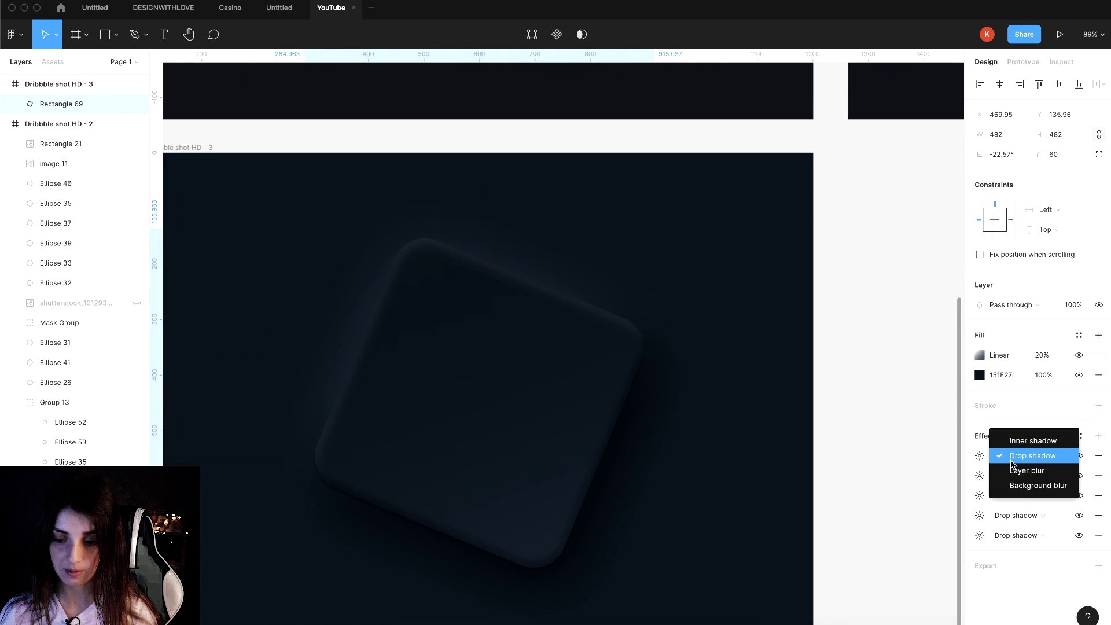
{"action": "left_click", "coordinate": [1021, 443]}
{"action": "left_click", "coordinate": [980, 456]}
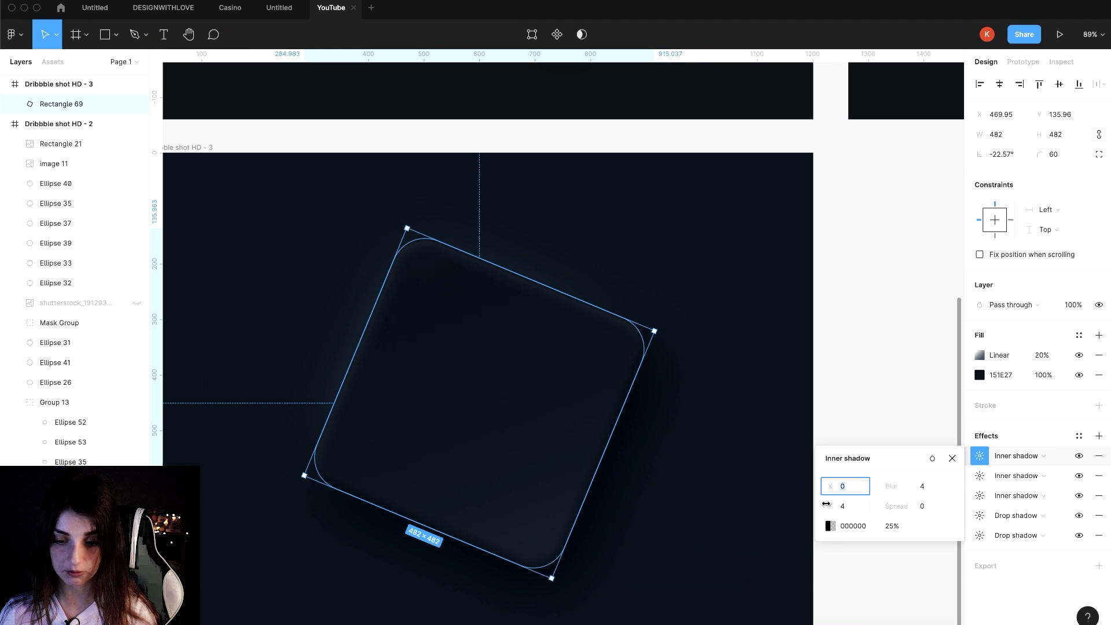
{"action": "left_click", "coordinate": [833, 525]}
{"action": "left_click_drag", "start_coordinate": [831, 486], "coordinate": [966, 489]}
{"action": "left_click_drag", "start_coordinate": [727, 514], "coordinate": [706, 518]}
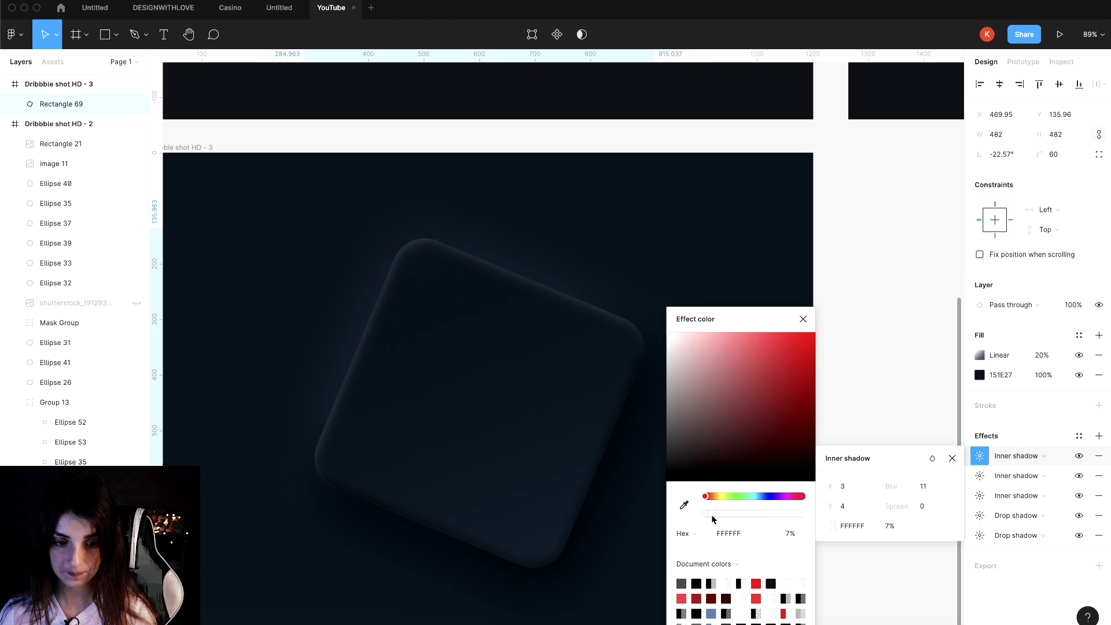
{"action": "left_click", "coordinate": [653, 272]}
- Change the tile's white inner shadow offset to 11
{"action": "scroll", "coordinate": [660, 248], "scroll_direction": "down", "scroll_amount": 2}
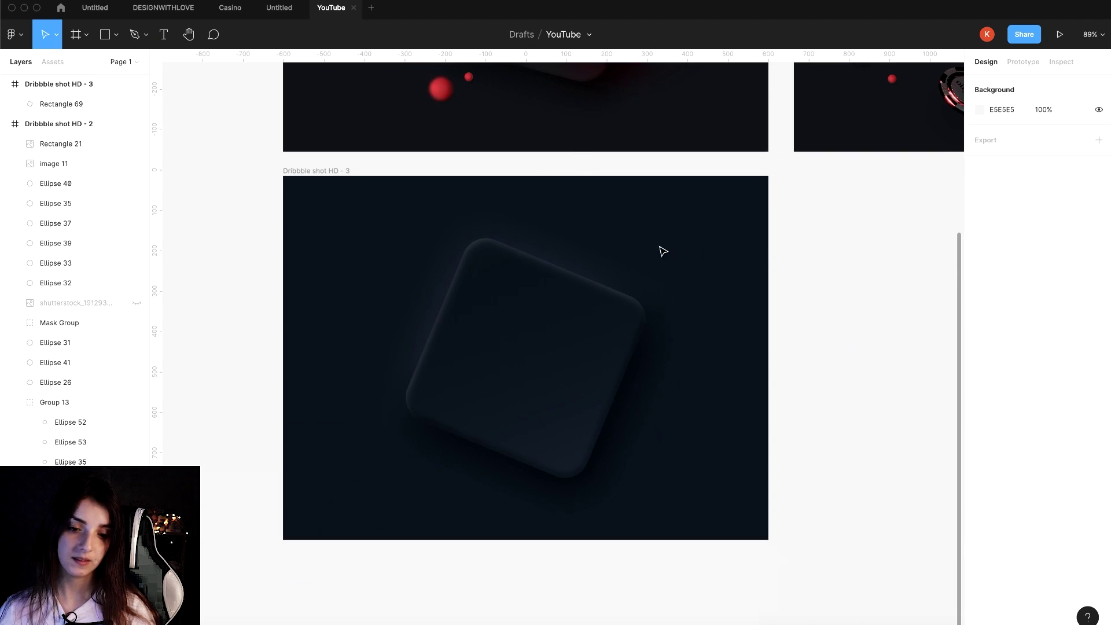
{"action": "scroll", "coordinate": [664, 251], "scroll_direction": "up", "scroll_amount": 3}
{"action": "scroll", "coordinate": [627, 446], "scroll_direction": "up", "scroll_amount": 5}
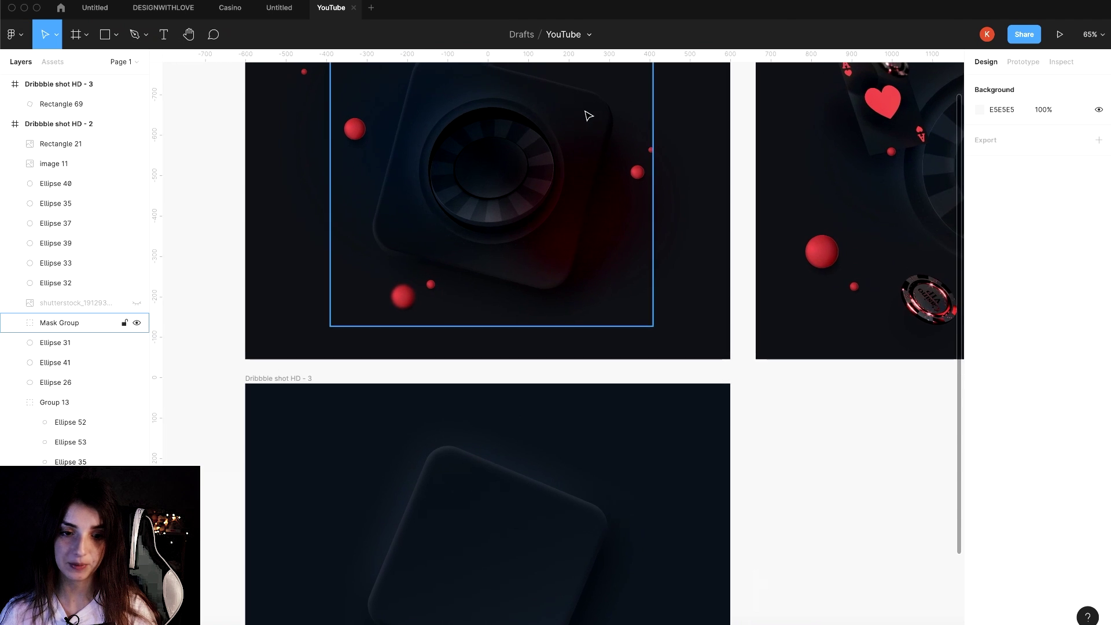
{"action": "scroll", "coordinate": [591, 115], "scroll_direction": "up", "scroll_amount": 2}
{"action": "scroll", "coordinate": [549, 348], "scroll_direction": "down", "scroll_amount": 4}
{"action": "scroll", "coordinate": [716, 350], "scroll_direction": "up", "scroll_amount": 3}
{"action": "scroll", "coordinate": [572, 192], "scroll_direction": "up", "scroll_amount": 1}
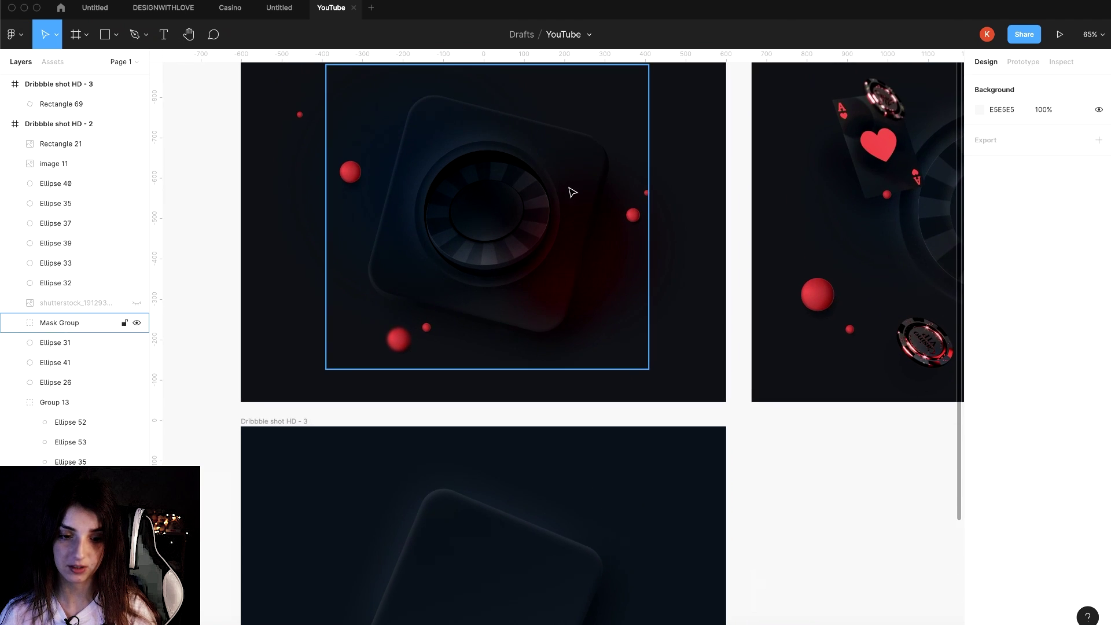
{"action": "scroll", "coordinate": [572, 193], "scroll_direction": "down", "scroll_amount": 3}
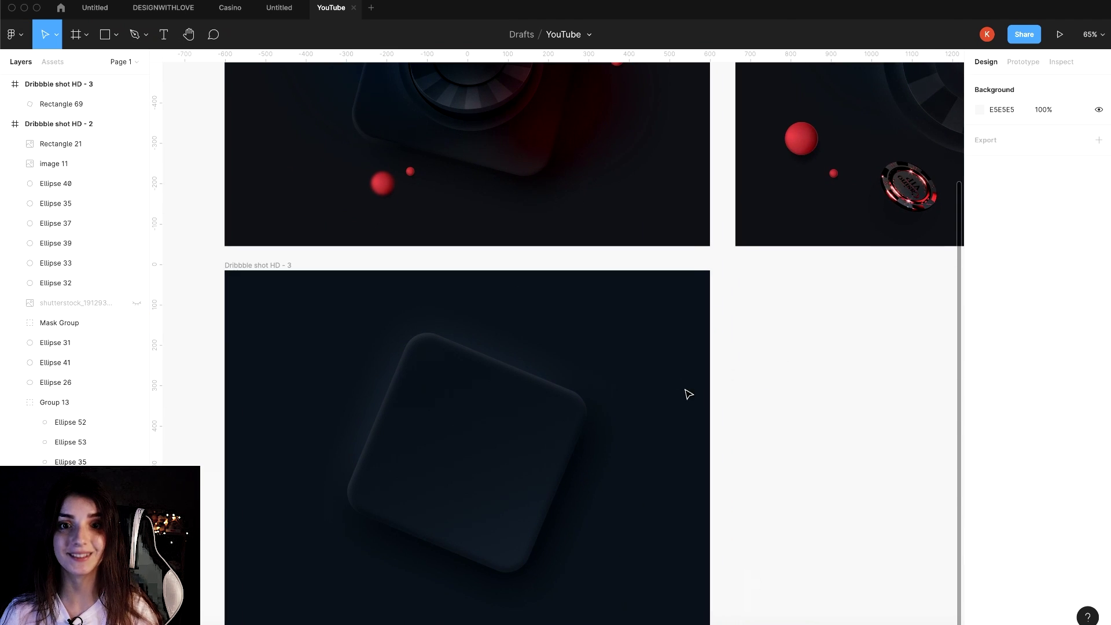
{"action": "scroll", "coordinate": [528, 526], "scroll_direction": "up", "scroll_amount": 3}
{"action": "scroll", "coordinate": [769, 451], "scroll_direction": "up", "scroll_amount": 2}
{"action": "scroll", "coordinate": [759, 450], "scroll_direction": "down", "scroll_amount": 7}
{"action": "scroll", "coordinate": [427, 354], "scroll_direction": "up", "scroll_amount": 2}
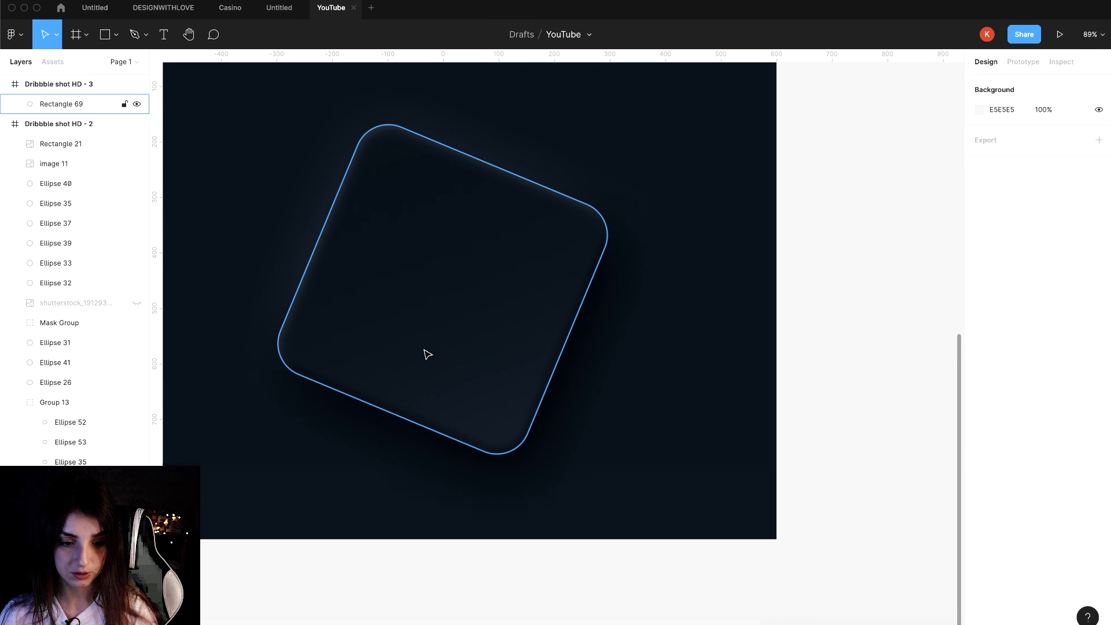
{"action": "left_click", "coordinate": [428, 354]}
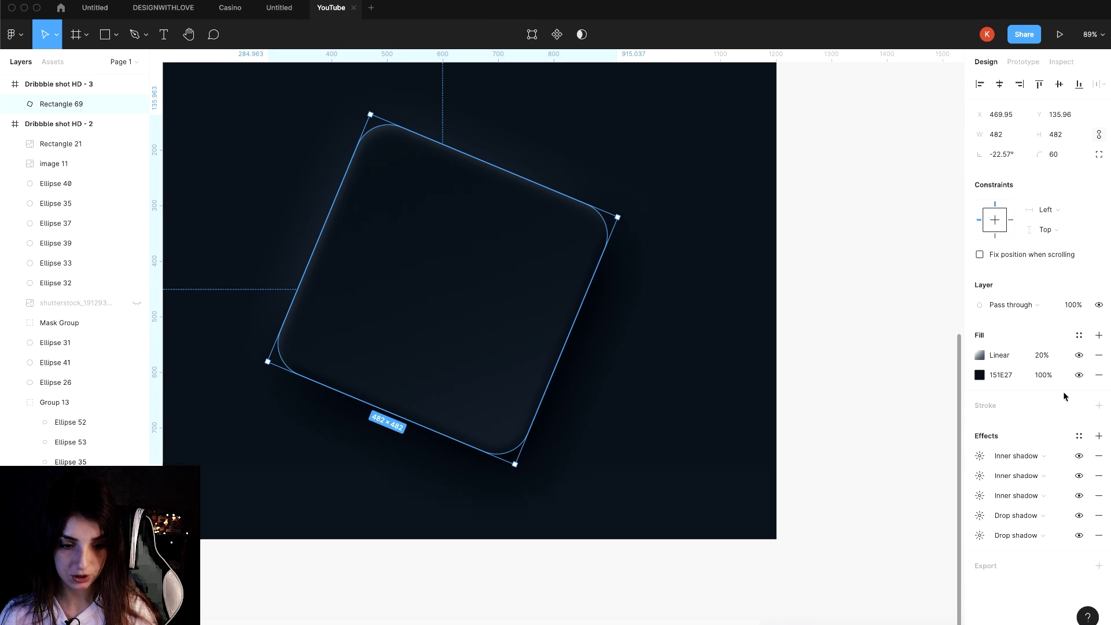
{"action": "left_click", "coordinate": [980, 456]}
{"action": "left_click_drag", "start_coordinate": [831, 506], "coordinate": [817, 508]}
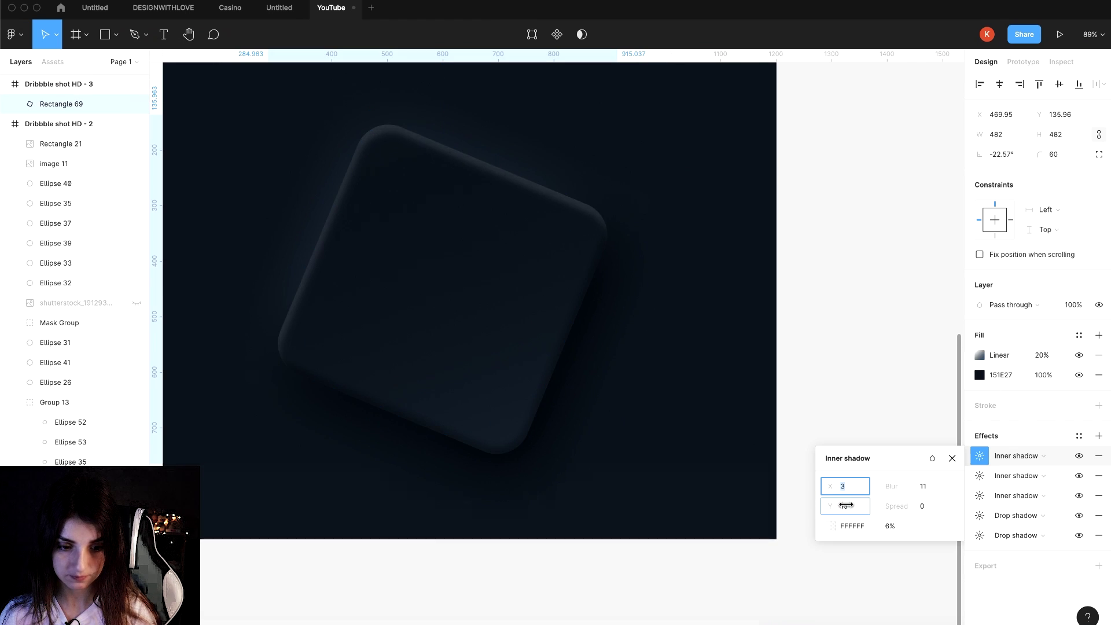
{"action": "type", "text": "11"}
{"action": "left_click_drag", "start_coordinate": [834, 509], "coordinate": [838, 508]}
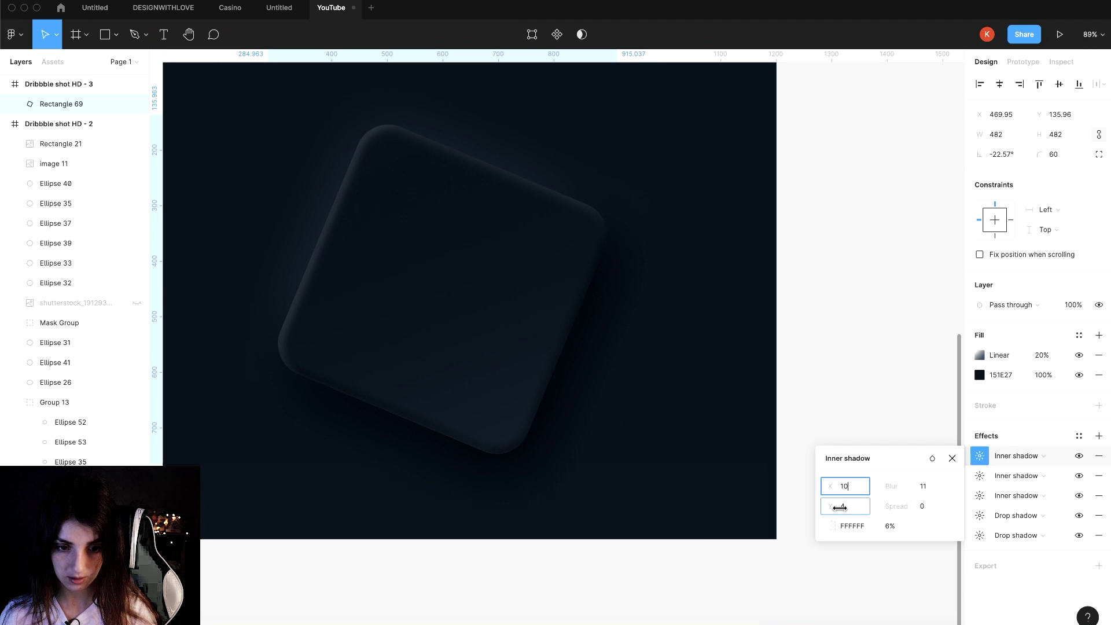
{"action": "key", "text": "Escape"}
{"action": "scroll", "coordinate": [678, 378], "scroll_direction": "up", "scroll_amount": 3}
{"action": "scroll", "coordinate": [554, 223], "scroll_direction": "up", "scroll_amount": 5}
{"action": "scroll", "coordinate": [553, 223], "scroll_direction": "down", "scroll_amount": 3}
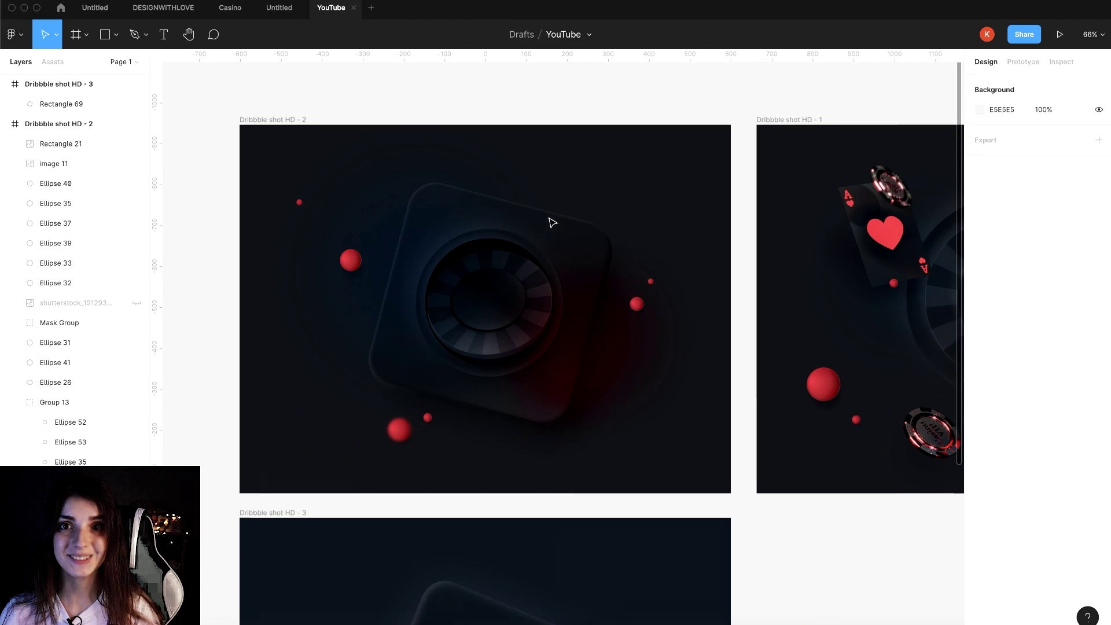
{"action": "scroll", "coordinate": [553, 223], "scroll_direction": "down", "scroll_amount": 2}
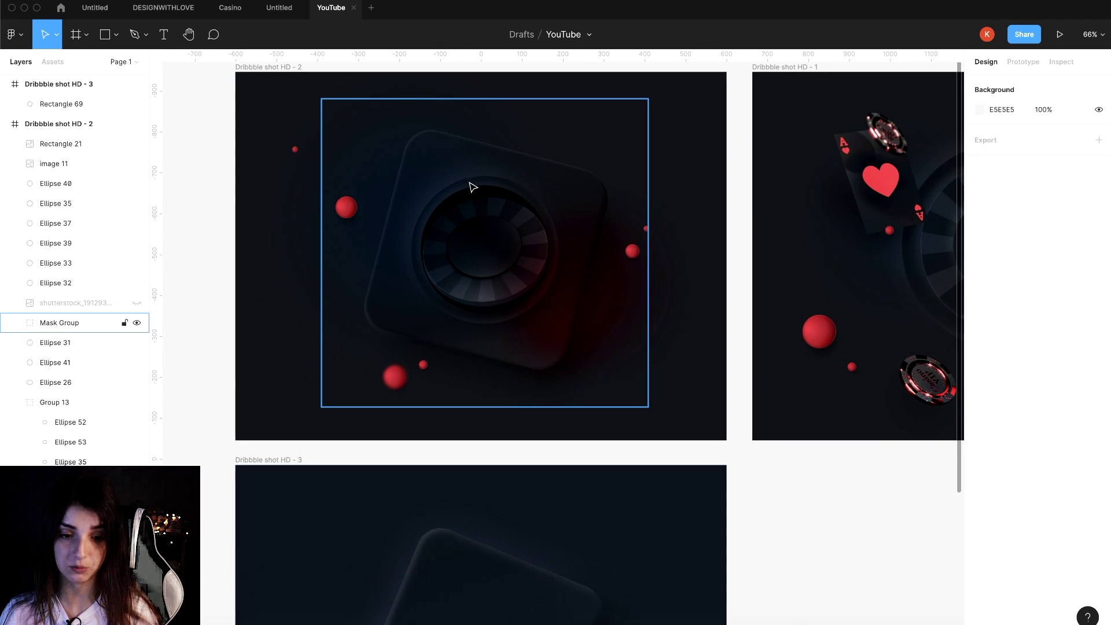
- Draw a 317 × 317 circle and centre it on the rotated tile
{"action": "left_click", "coordinate": [116, 34]}
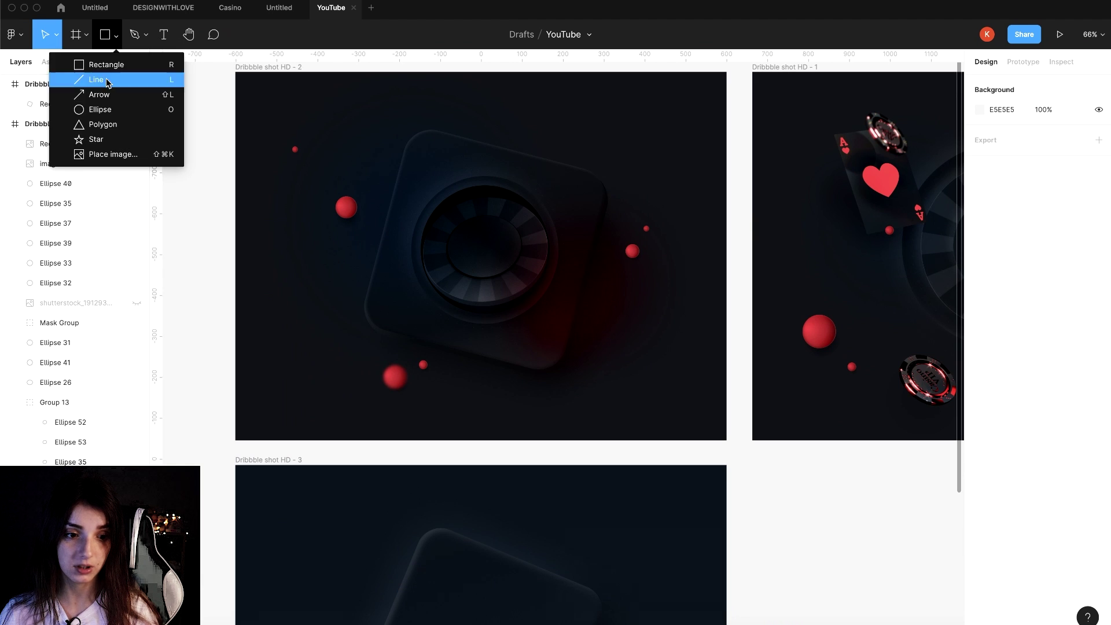
{"action": "left_click", "coordinate": [115, 110]}
{"action": "scroll", "coordinate": [521, 236], "scroll_direction": "down", "scroll_amount": 10}
{"action": "scroll", "coordinate": [511, 238], "scroll_direction": "up", "scroll_amount": 2}
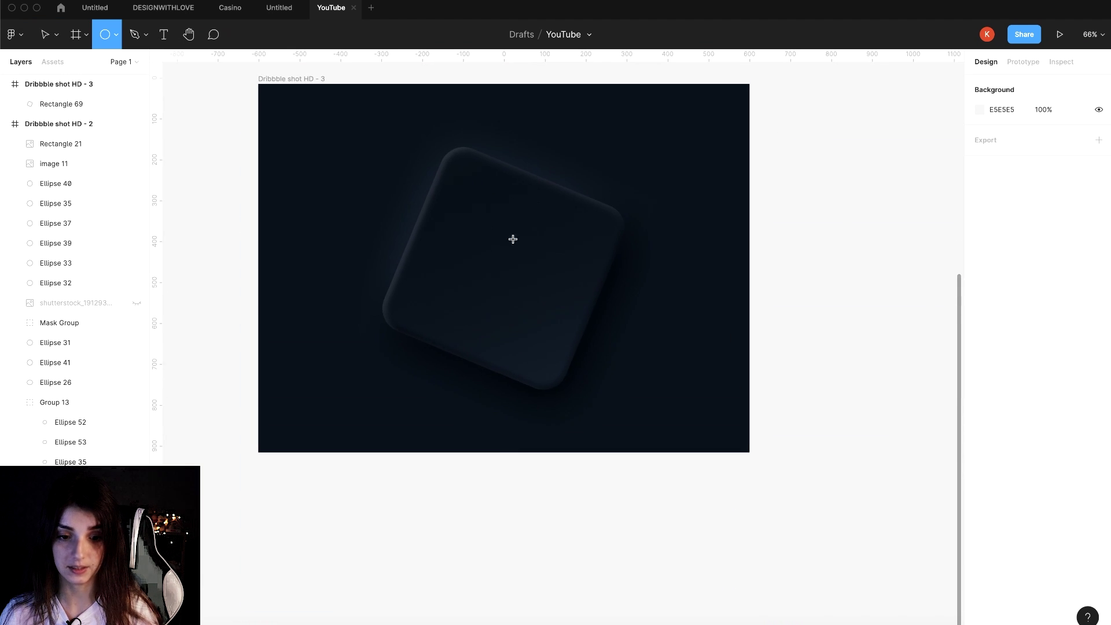
{"action": "scroll", "coordinate": [511, 238], "scroll_direction": "up", "scroll_amount": 2}
{"action": "mouse_move", "coordinate": [455, 202]}
{"action": "left_mouse_down"}
{"action": "mouse_move", "coordinate": [604, 378]}
{"action": "mouse_move", "coordinate": [607, 354]}
{"action": "left_mouse_up"}
{"action": "left_click_drag", "start_coordinate": [539, 263], "coordinate": [517, 264]}
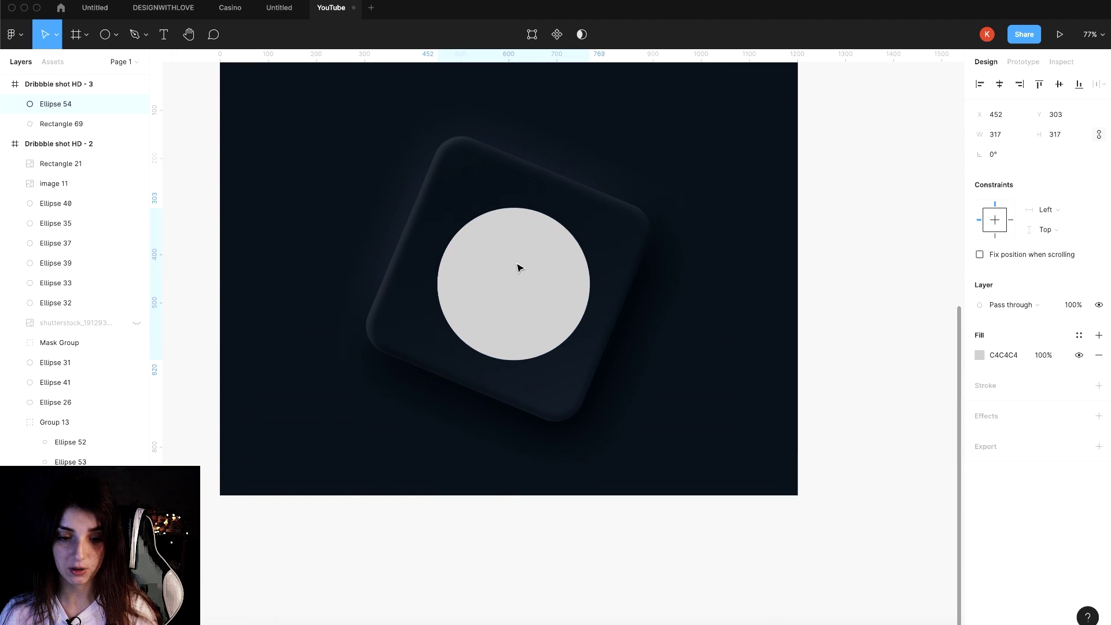
{"action": "left_click", "coordinate": [653, 218], "text": "shift"}
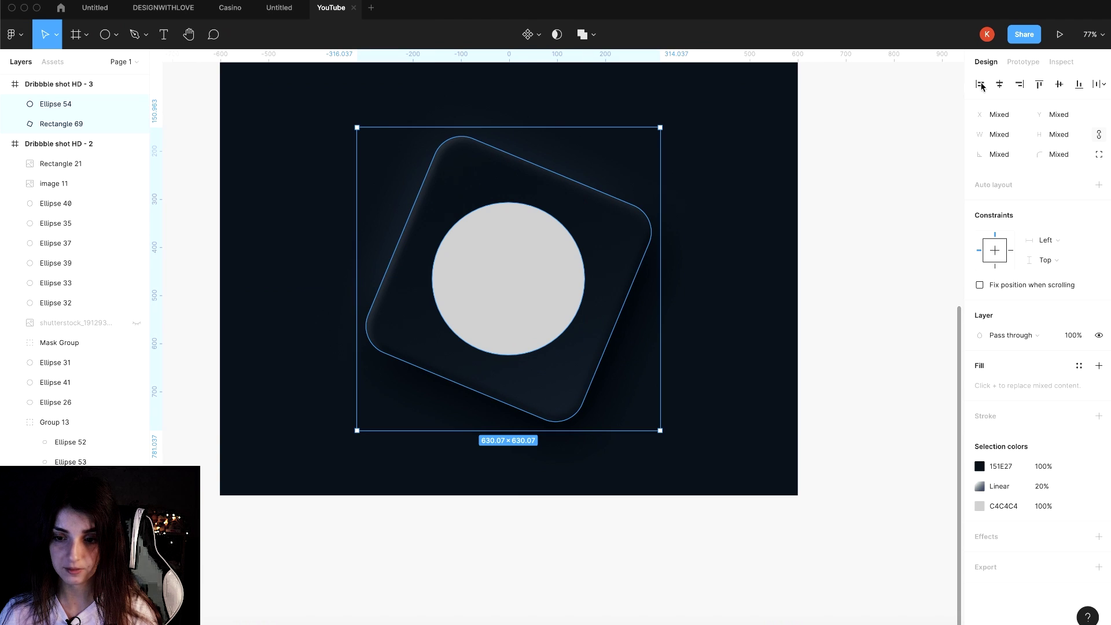
{"action": "left_click", "coordinate": [1066, 84]}
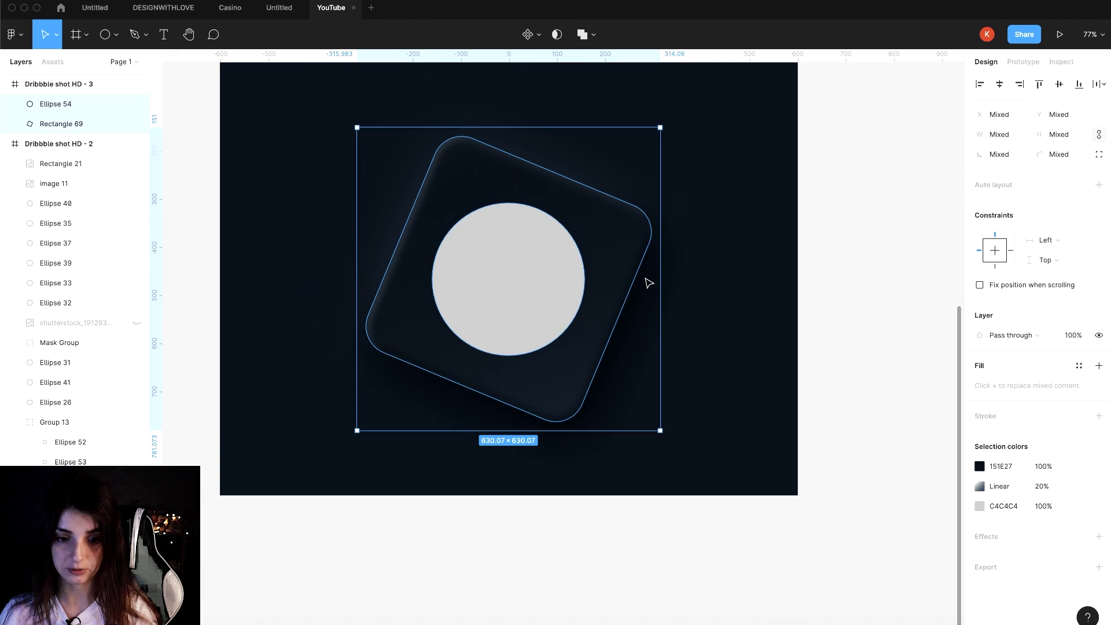
- Fill the circle with the tile's dark navy colour 162029 using the eyedropper
{"action": "left_click", "coordinate": [799, 269]}
{"action": "scroll", "coordinate": [608, 255], "scroll_direction": "up", "scroll_amount": 2}
{"action": "left_click", "coordinate": [556, 243]}
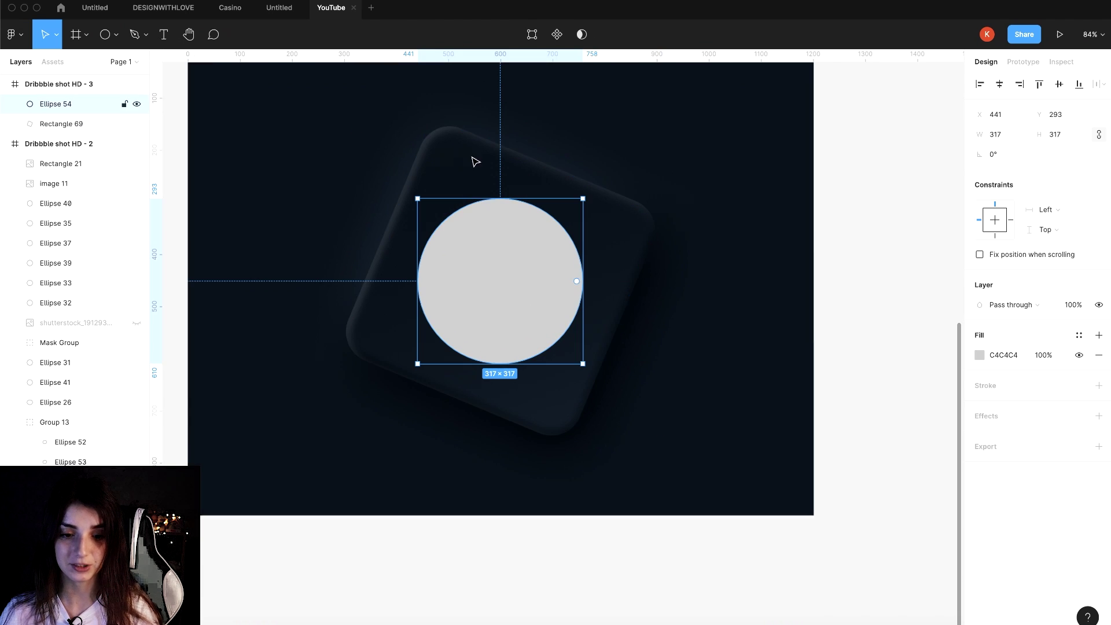
{"action": "left_click", "coordinate": [980, 355]}
{"action": "left_click", "coordinate": [835, 505]}
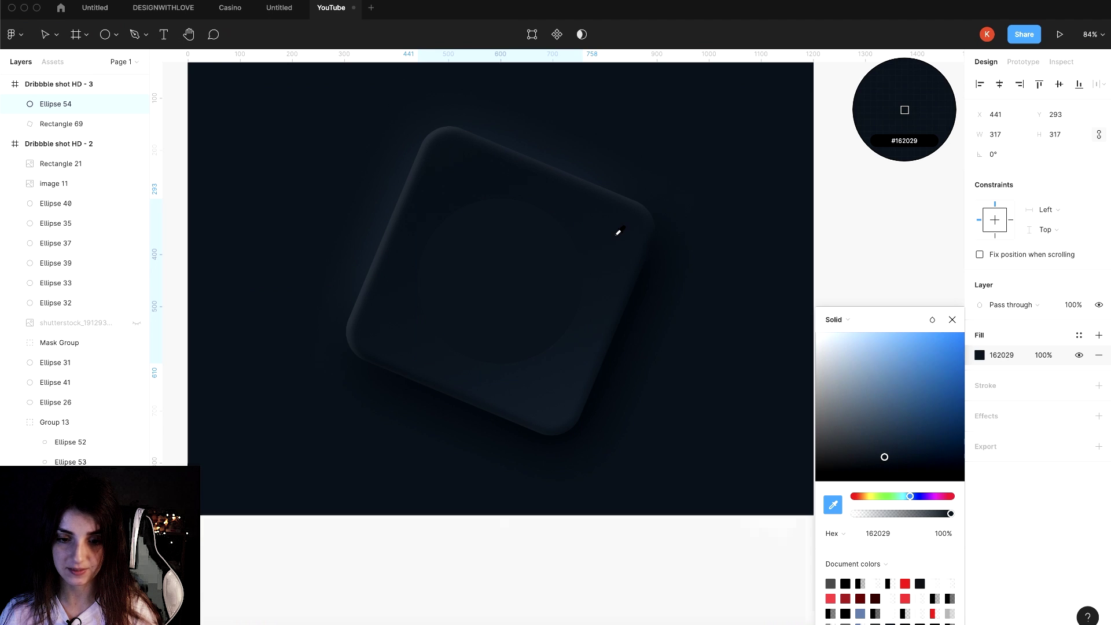
{"action": "left_click", "coordinate": [617, 231]}
{"action": "left_click", "coordinate": [952, 320]}
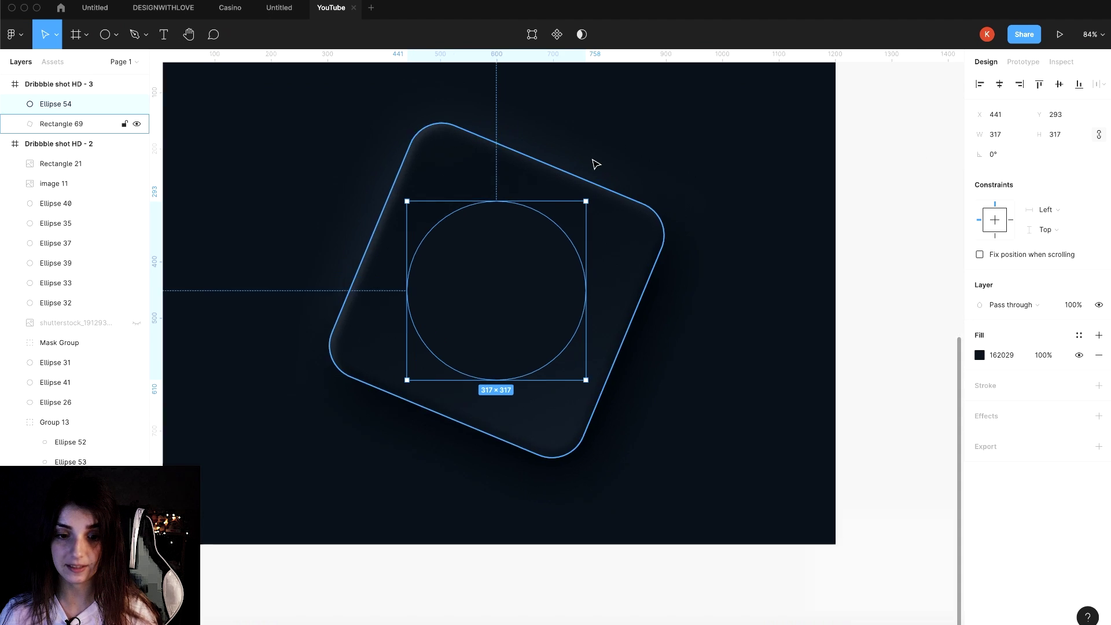
{"action": "key", "text": "Escape"}
{"action": "scroll", "coordinate": [722, 325], "scroll_direction": "up", "scroll_amount": 5}
{"action": "scroll", "coordinate": [722, 325], "scroll_direction": "up", "scroll_amount": 5}
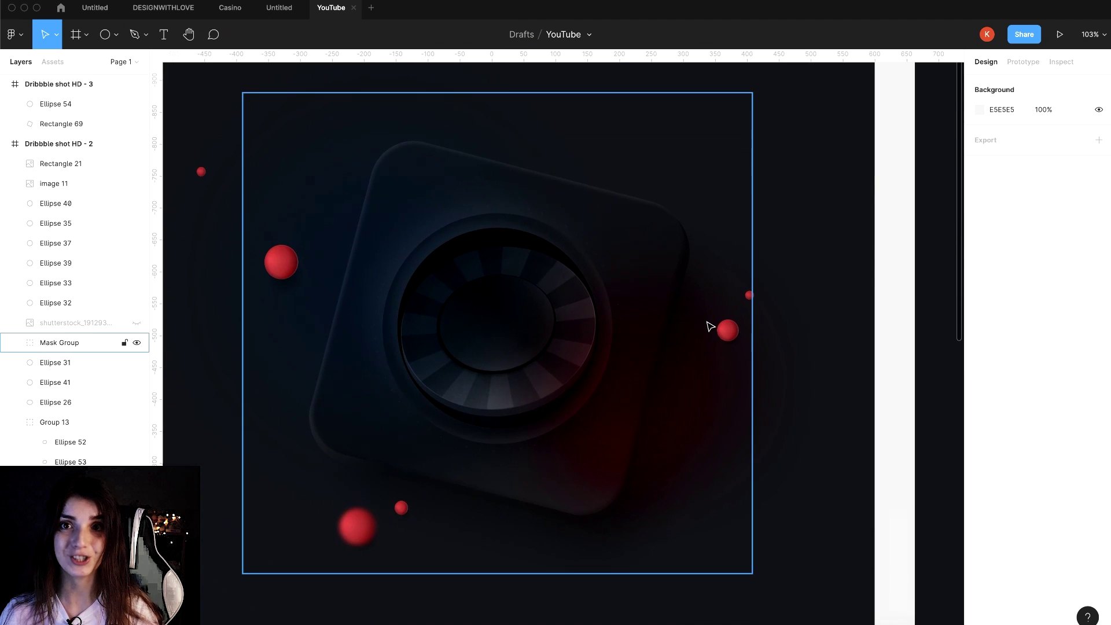
{"action": "scroll", "coordinate": [501, 231], "scroll_direction": "up", "scroll_amount": 5}
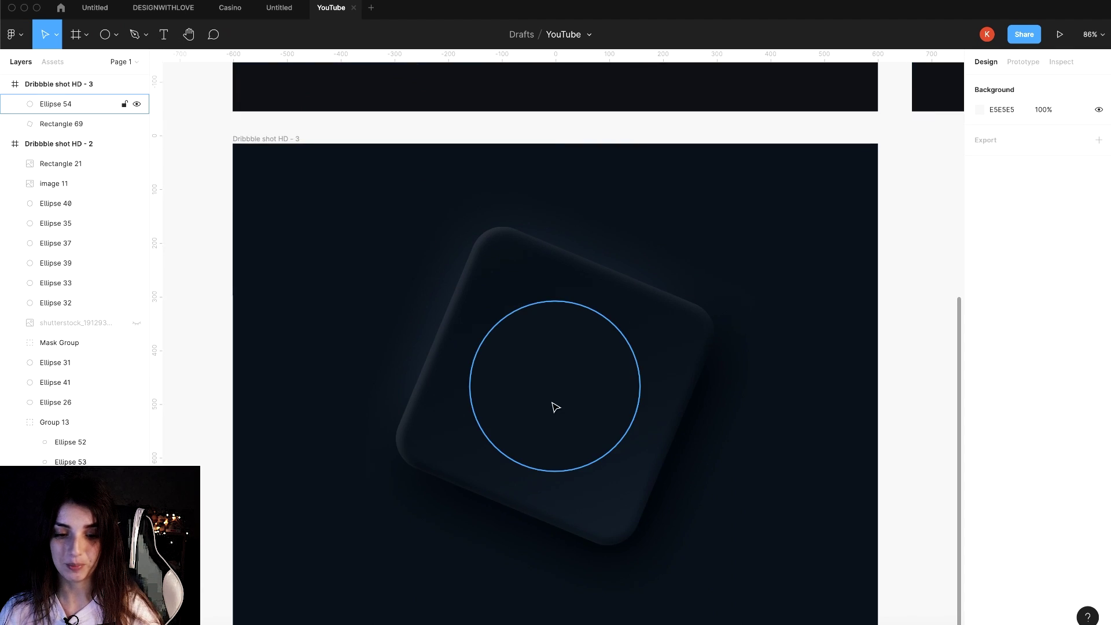
- Give the circle a black 38% drop shadow at X 14, Y 22, blur 46
{"action": "left_click", "coordinate": [553, 404]}
{"action": "left_click", "coordinate": [1099, 416]}
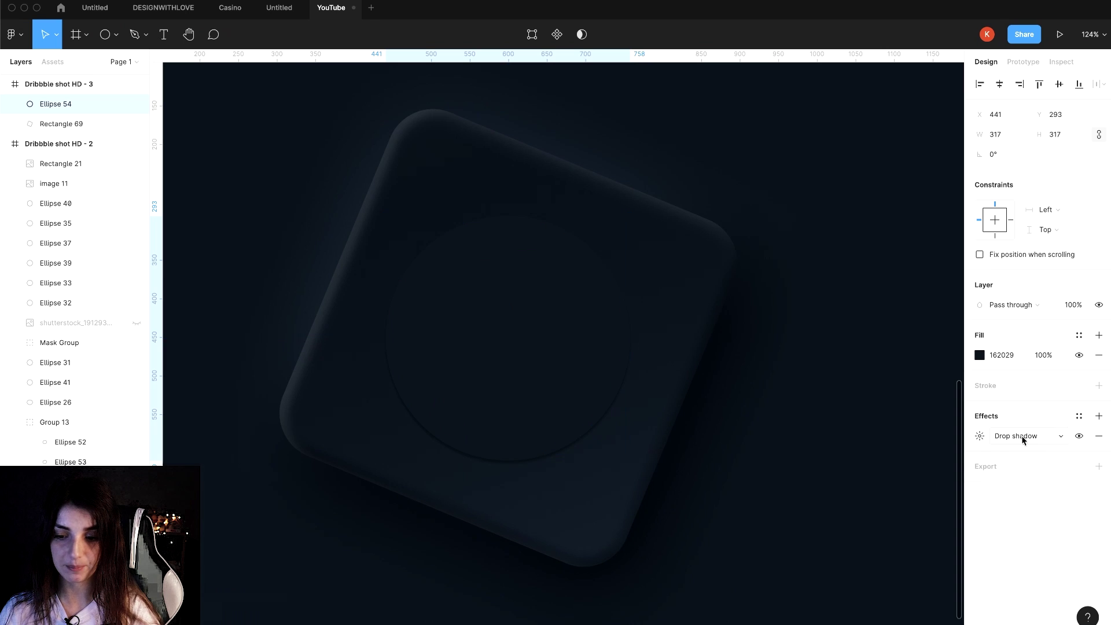
{"action": "left_click", "coordinate": [1019, 436]}
{"action": "left_click", "coordinate": [1015, 421]}
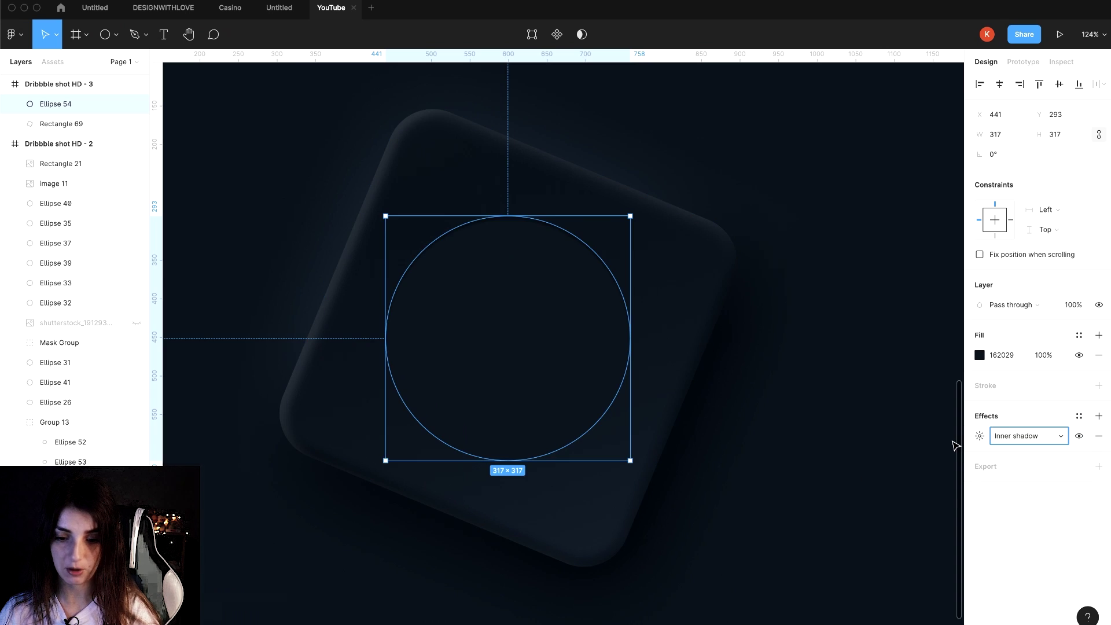
{"action": "left_click", "coordinate": [979, 436]}
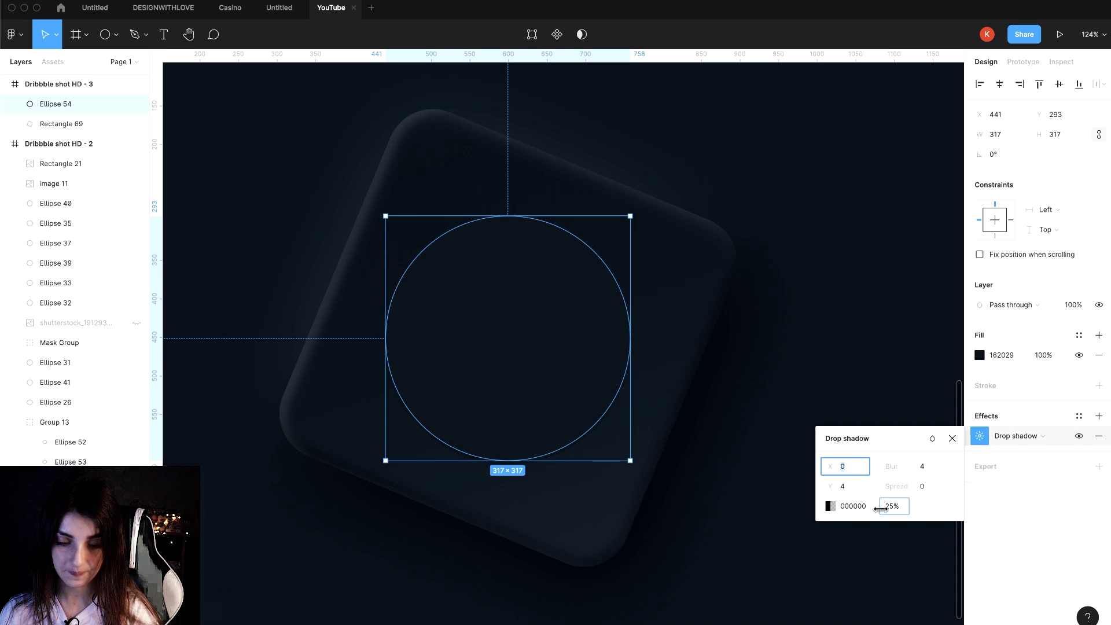
{"action": "left_click_drag", "start_coordinate": [881, 508], "coordinate": [904, 509]}
{"action": "mouse_move", "coordinate": [833, 467]}
{"action": "left_mouse_down"}
{"action": "mouse_move", "coordinate": [855, 486]}
{"action": "mouse_move", "coordinate": [897, 488]}
{"action": "mouse_move", "coordinate": [880, 488]}
{"action": "mouse_move", "coordinate": [892, 466]}
{"action": "left_mouse_up"}
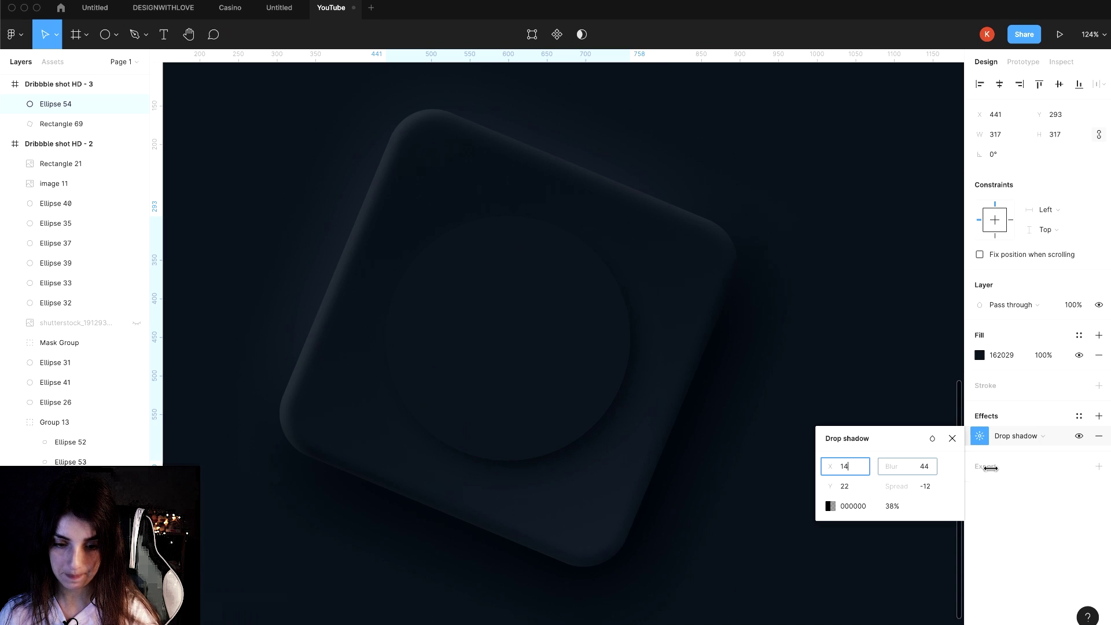
- Add a second white 8% drop shadow at X -17, Y -10, blur 41
{"action": "left_click", "coordinate": [1099, 417]}
{"action": "left_click", "coordinate": [1023, 437]}
{"action": "left_click", "coordinate": [1023, 437]}
{"action": "left_click", "coordinate": [980, 435]}
{"action": "mouse_move", "coordinate": [828, 465]}
{"action": "left_mouse_down"}
{"action": "mouse_move", "coordinate": [789, 466]}
{"action": "mouse_move", "coordinate": [778, 487]}
{"action": "mouse_move", "coordinate": [806, 464]}
{"action": "mouse_move", "coordinate": [868, 465]}
{"action": "mouse_move", "coordinate": [854, 468]}
{"action": "mouse_move", "coordinate": [856, 489]}
{"action": "mouse_move", "coordinate": [898, 489]}
{"action": "left_mouse_up"}
{"action": "mouse_move", "coordinate": [834, 468]}
{"action": "left_mouse_down"}
{"action": "mouse_move", "coordinate": [849, 466]}
{"action": "mouse_move", "coordinate": [797, 474]}
{"action": "mouse_move", "coordinate": [862, 464]}
{"action": "mouse_move", "coordinate": [829, 466]}
{"action": "mouse_move", "coordinate": [854, 467]}
{"action": "mouse_move", "coordinate": [834, 486]}
{"action": "left_mouse_up"}
{"action": "left_click", "coordinate": [854, 506]}
{"action": "type", "text": "ffffff"}
{"action": "left_click_drag", "start_coordinate": [891, 467], "coordinate": [907, 466]}
{"action": "left_click_drag", "start_coordinate": [724, 514], "coordinate": [714, 519]}
{"action": "mouse_move", "coordinate": [833, 467]}
{"action": "left_mouse_down"}
{"action": "mouse_move", "coordinate": [803, 470]}
{"action": "mouse_move", "coordinate": [837, 482]}
{"action": "mouse_move", "coordinate": [823, 490]}
{"action": "mouse_move", "coordinate": [866, 472]}
{"action": "mouse_move", "coordinate": [837, 465]}
{"action": "mouse_move", "coordinate": [850, 466]}
{"action": "left_mouse_up"}
{"action": "left_click_drag", "start_coordinate": [831, 490], "coordinate": [830, 492]}
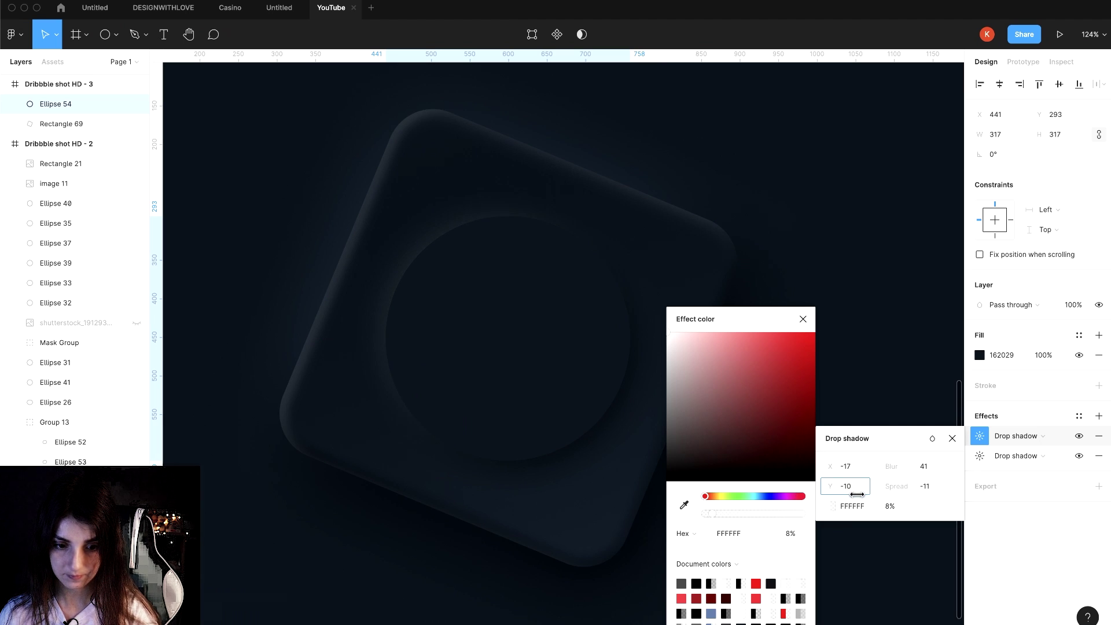
- Raise the circle's white glow blur to 52 and its dark shadow blur to 51
{"action": "left_click", "coordinate": [884, 235]}
{"action": "scroll", "coordinate": [843, 263], "scroll_direction": "down", "scroll_amount": 3}
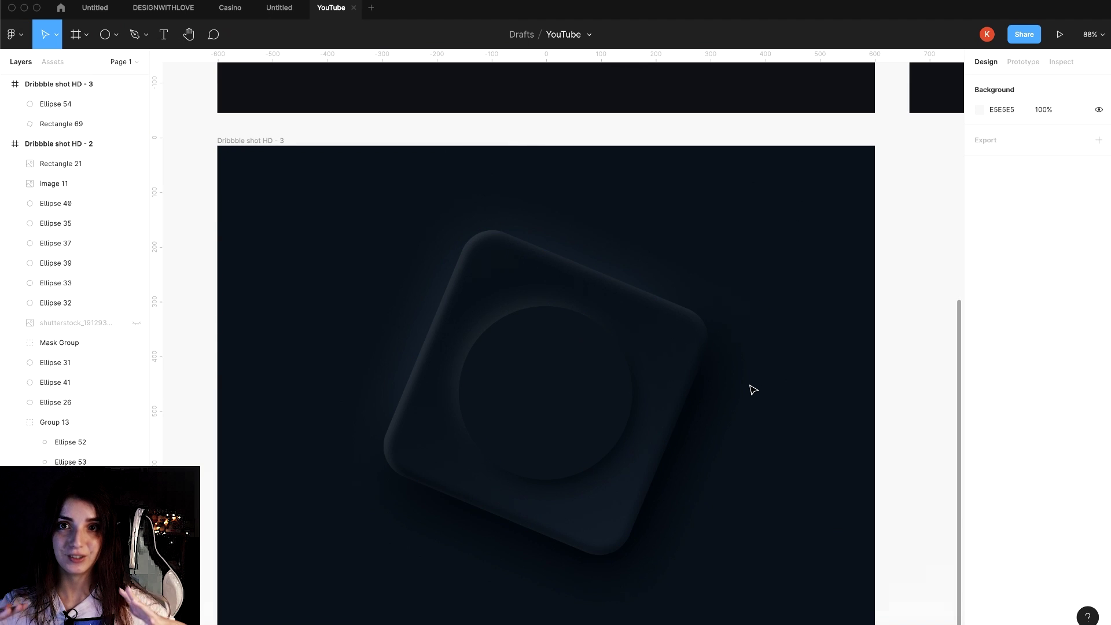
{"action": "scroll", "coordinate": [741, 386], "scroll_direction": "up", "scroll_amount": 5}
{"action": "scroll", "coordinate": [468, 118], "scroll_direction": "up", "scroll_amount": 3}
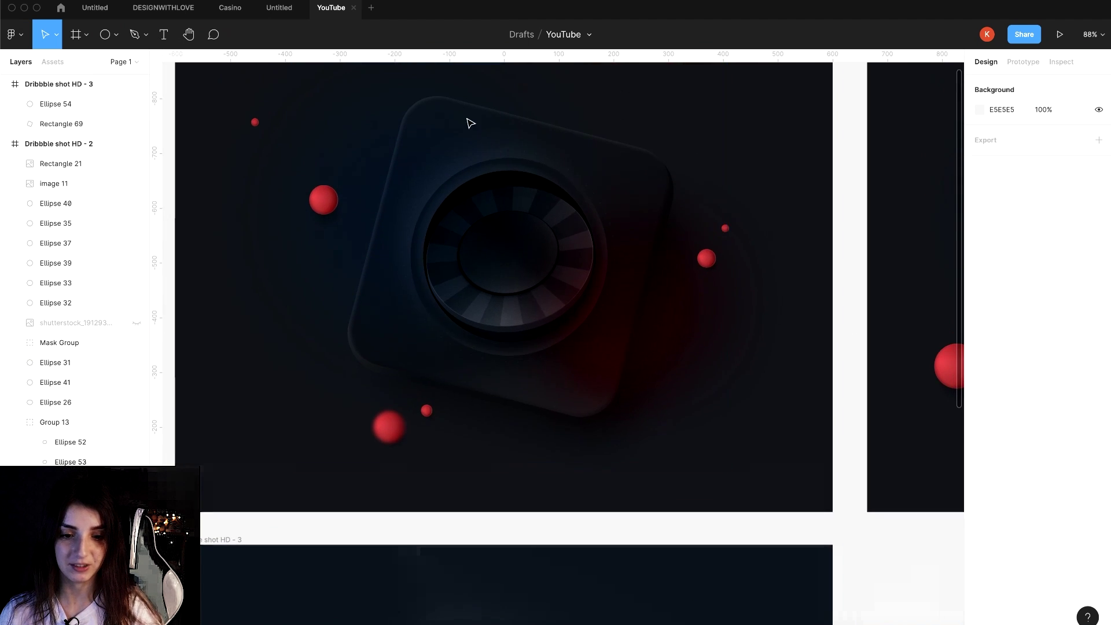
{"action": "scroll", "coordinate": [518, 216], "scroll_direction": "down", "scroll_amount": 5}
{"action": "scroll", "coordinate": [857, 236], "scroll_direction": "up", "scroll_amount": 1}
{"action": "scroll", "coordinate": [675, 337], "scroll_direction": "up", "scroll_amount": 2}
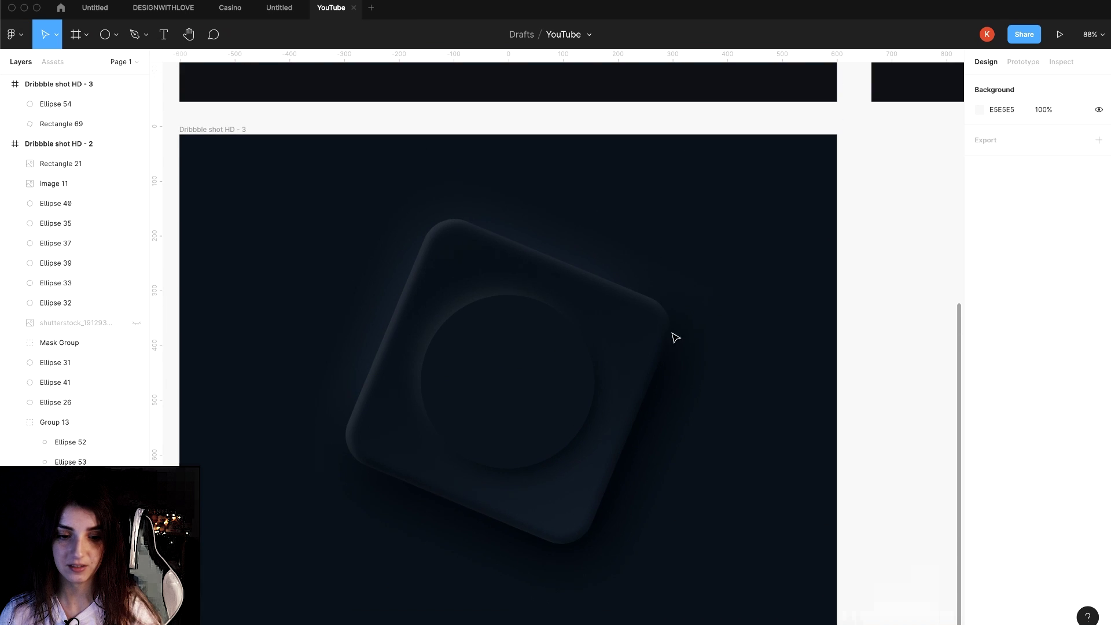
{"action": "left_click", "coordinate": [521, 330]}
{"action": "left_click", "coordinate": [980, 436]}
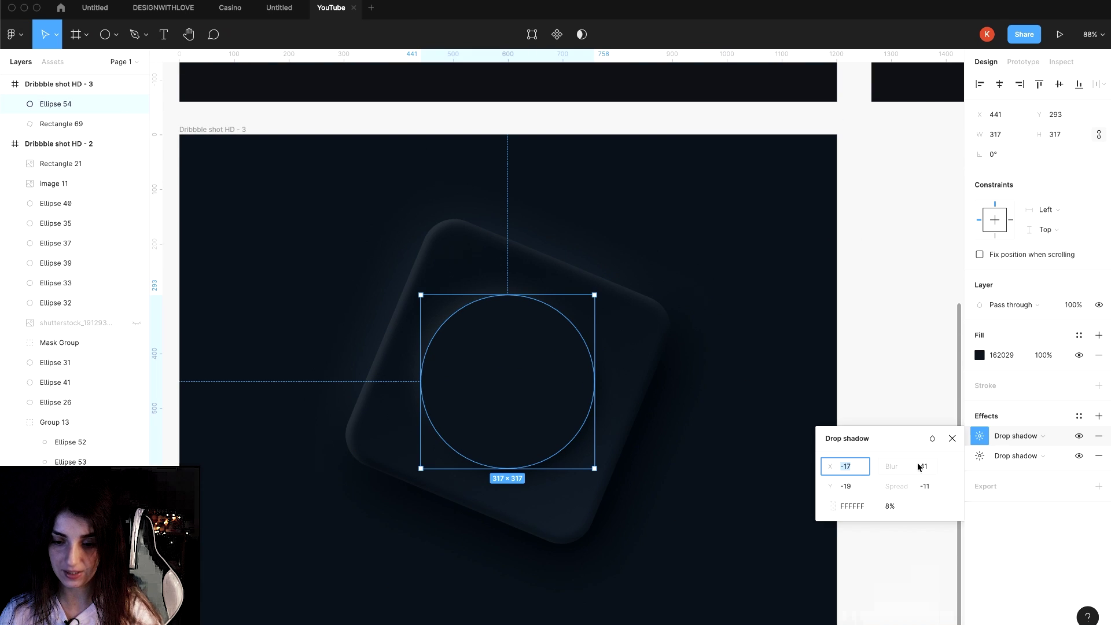
{"action": "left_click_drag", "start_coordinate": [900, 468], "coordinate": [1031, 477]}
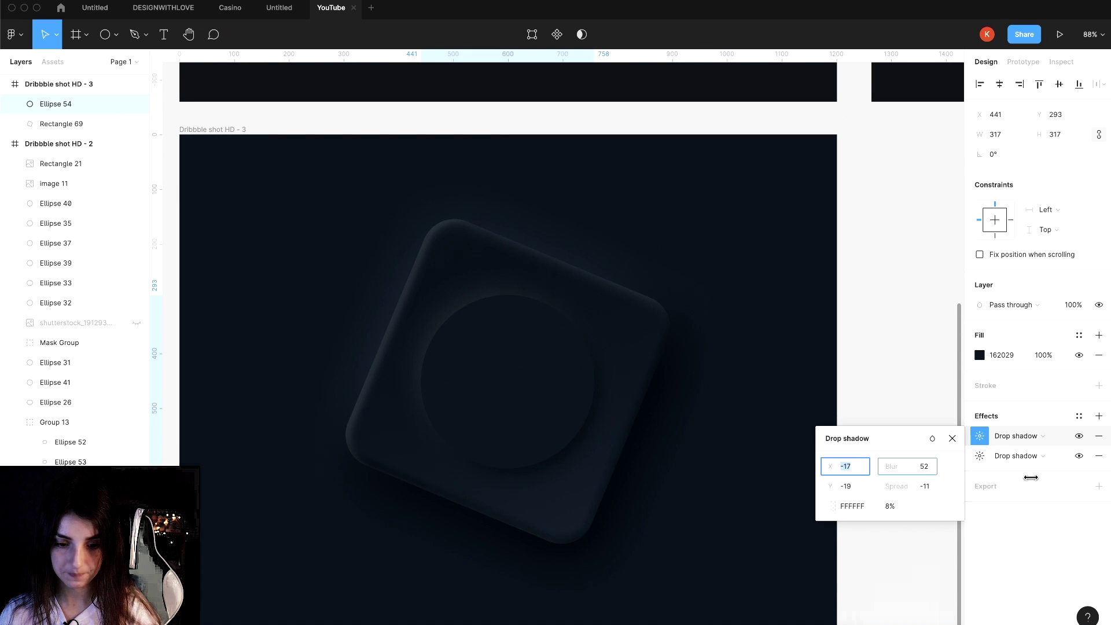
{"action": "left_click", "coordinate": [980, 456]}
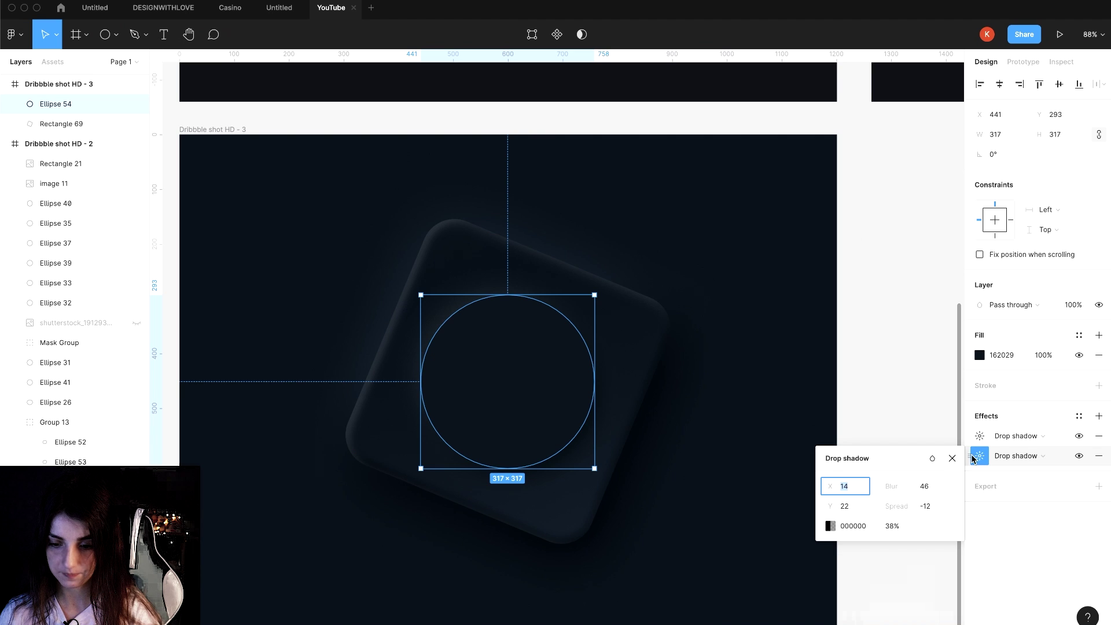
{"action": "left_click_drag", "start_coordinate": [895, 489], "coordinate": [942, 489]}
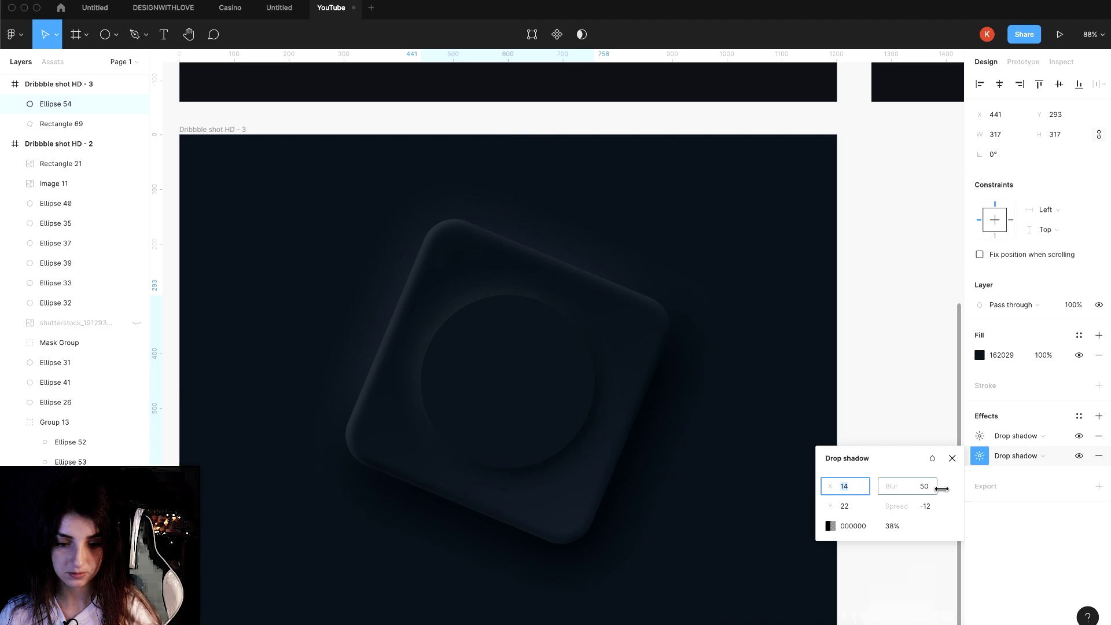
{"action": "left_click", "coordinate": [710, 308]}
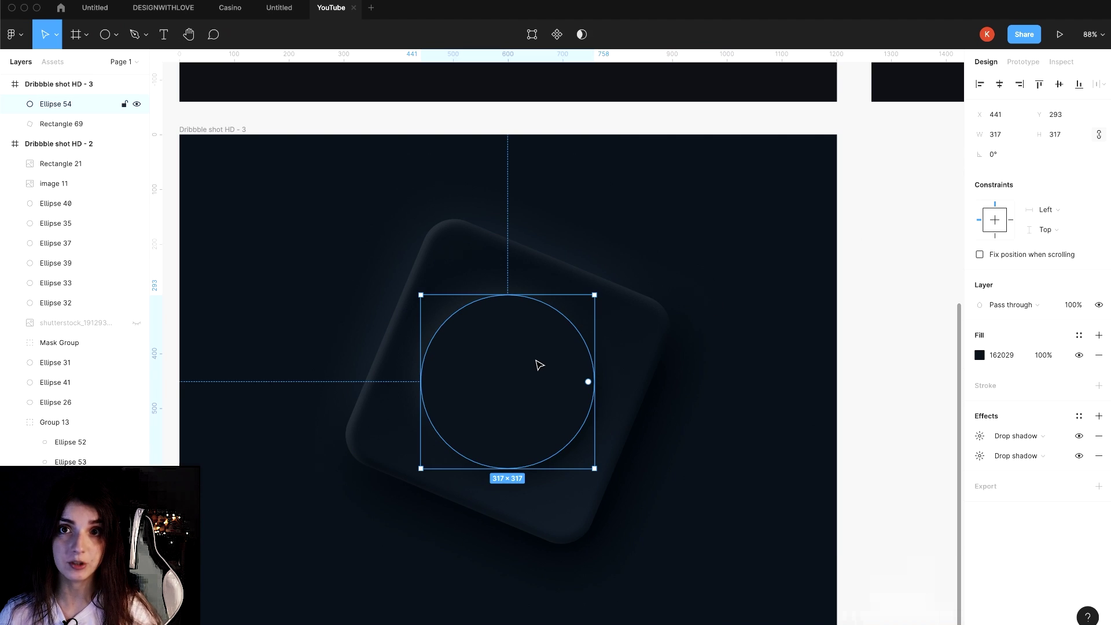
- Paste a copy of the circle, shrink it to 266 × 266, and centre it inside the larger one
{"action": "key", "text": "ctrl+v"}
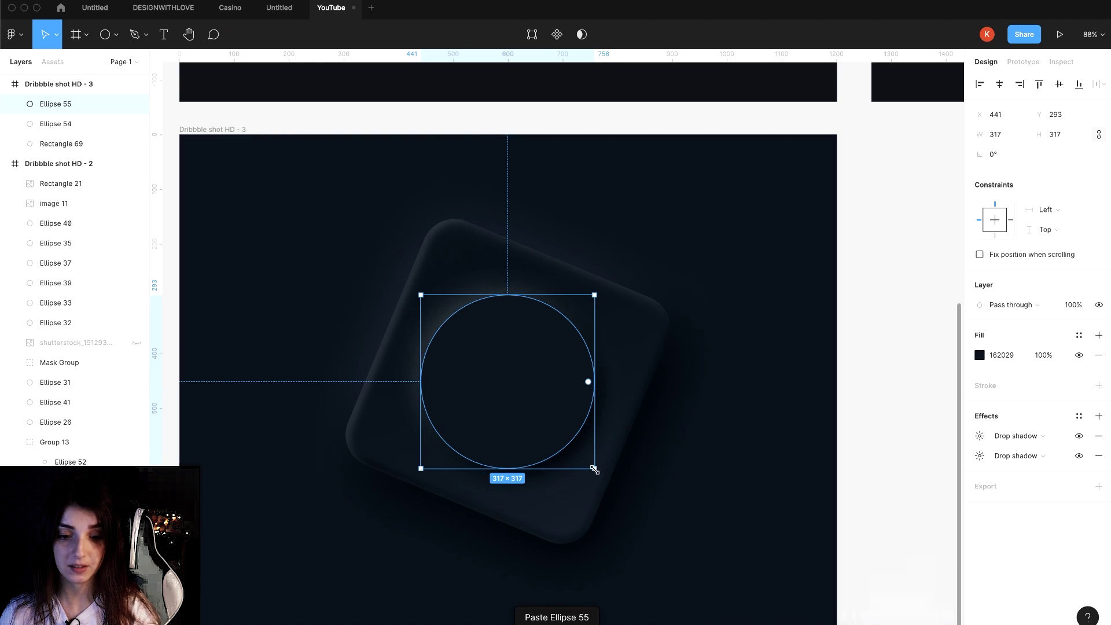
{"action": "scroll", "coordinate": [593, 467], "scroll_direction": "up", "scroll_amount": 5, "text": "ctrl"}
{"action": "left_click_drag", "start_coordinate": [592, 466], "coordinate": [569, 438]}
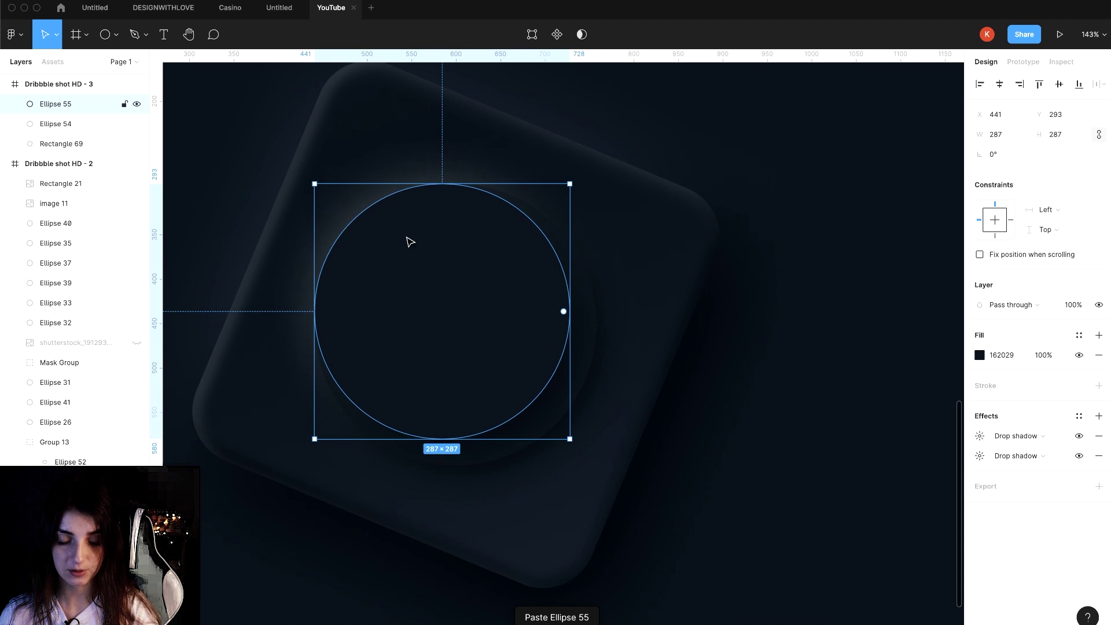
{"action": "left_click_drag", "start_coordinate": [328, 184], "coordinate": [347, 202]}
{"action": "left_click", "coordinate": [594, 307], "text": "shift"}
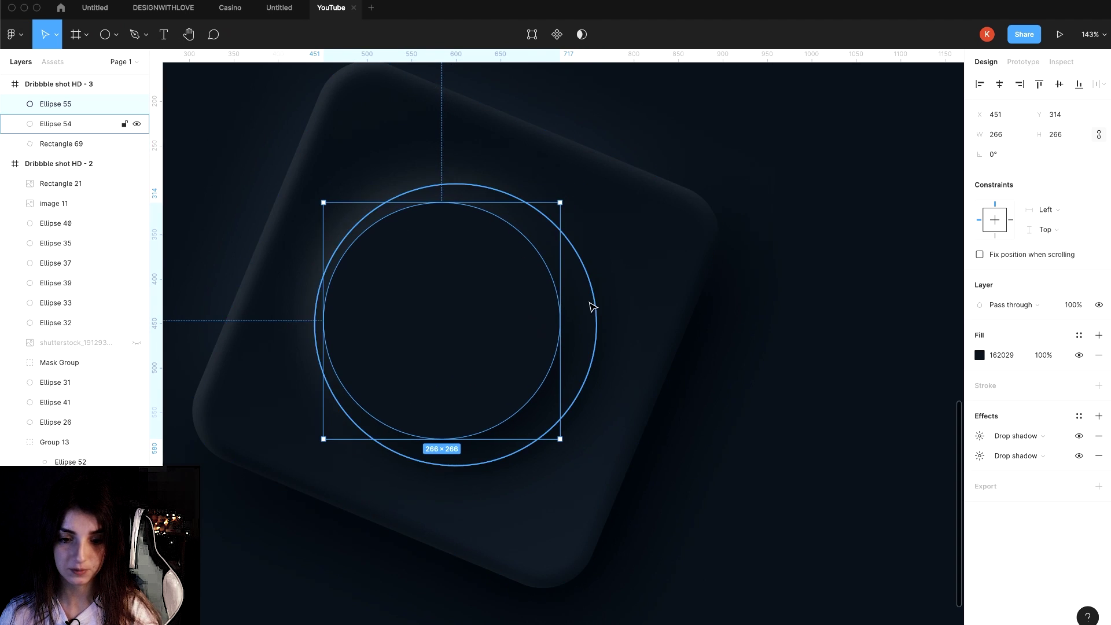
{"action": "left_click", "coordinate": [999, 84]}
{"action": "left_click", "coordinate": [1059, 84]}
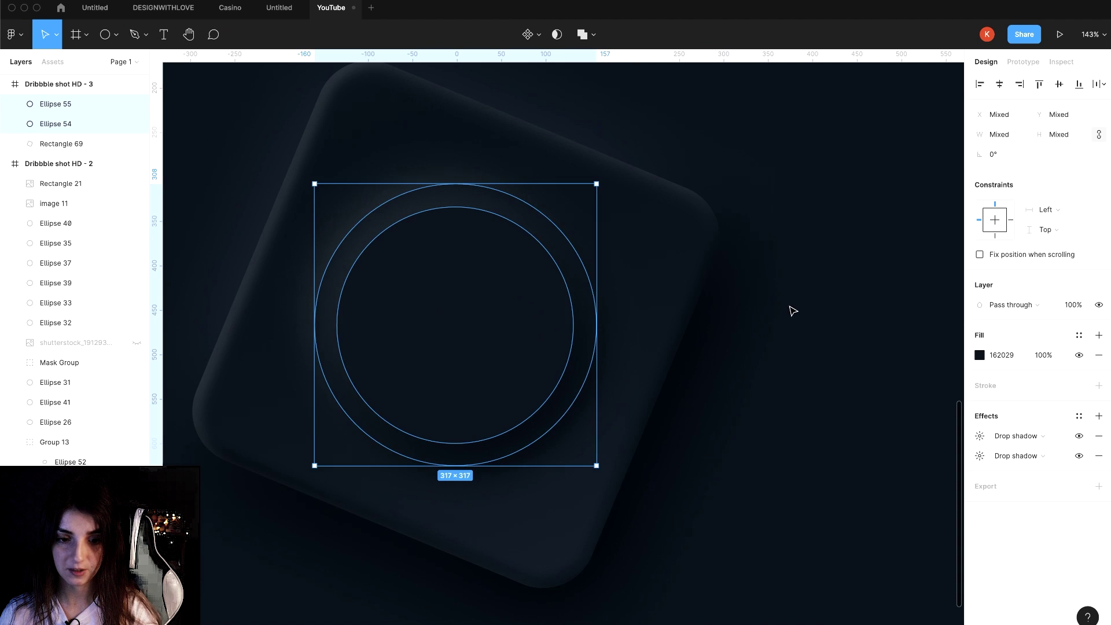
{"action": "left_click", "coordinate": [804, 307]}
{"action": "scroll", "coordinate": [805, 306], "scroll_direction": "down", "scroll_amount": 5}
{"action": "scroll", "coordinate": [804, 307], "scroll_direction": "up", "scroll_amount": 10}
{"action": "scroll", "coordinate": [502, 367], "scroll_direction": "up", "scroll_amount": 2}
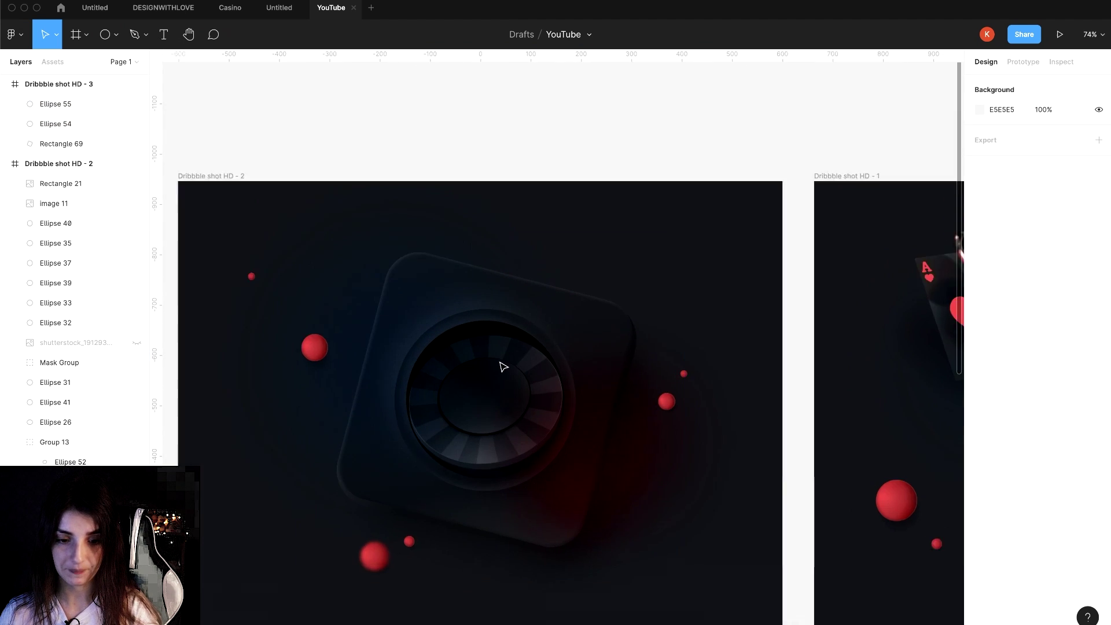
{"action": "scroll", "coordinate": [389, 299], "scroll_direction": "up", "scroll_amount": 5}
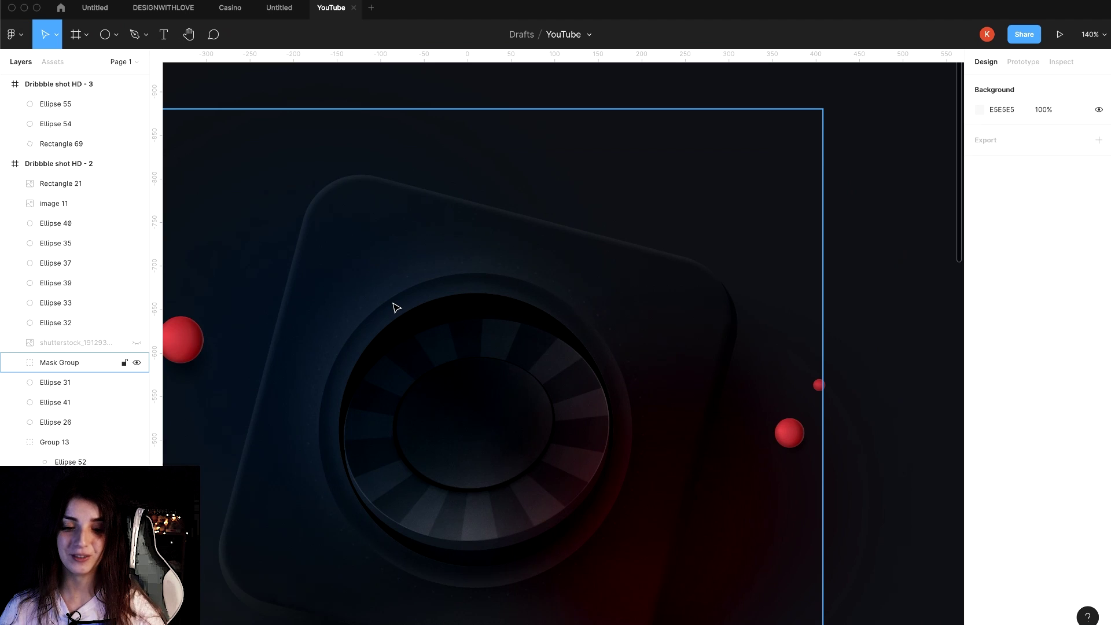
- Leave the inner circle one black drop shadow at X -8, Y -9, blur 16, spread -3
{"action": "left_click", "coordinate": [454, 330]}
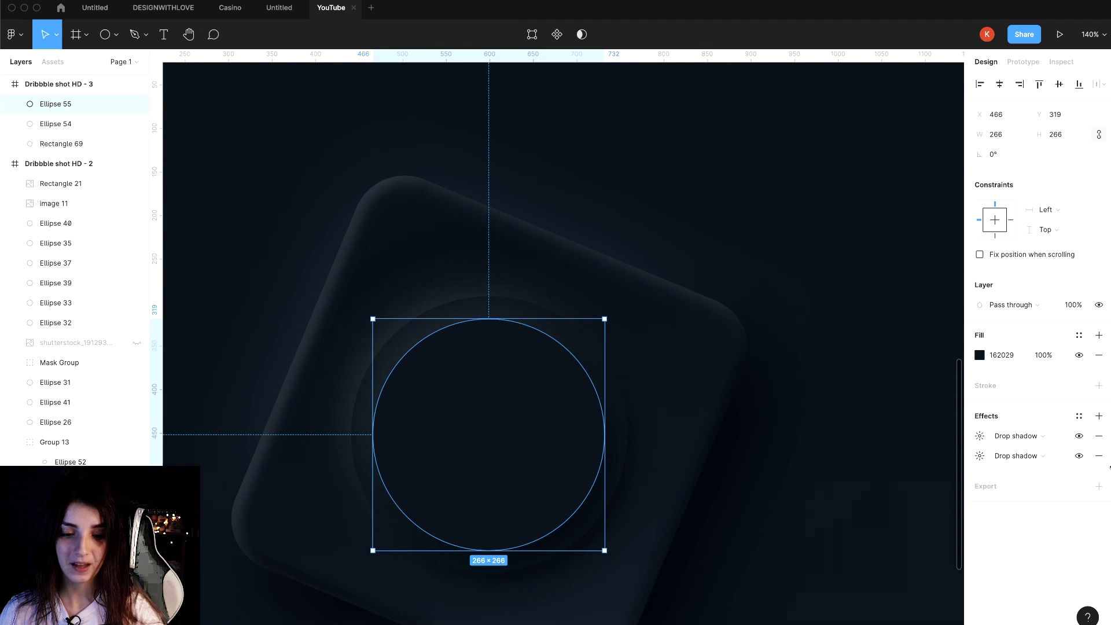
{"action": "left_click", "coordinate": [979, 456]}
{"action": "mouse_move", "coordinate": [1029, 456]}
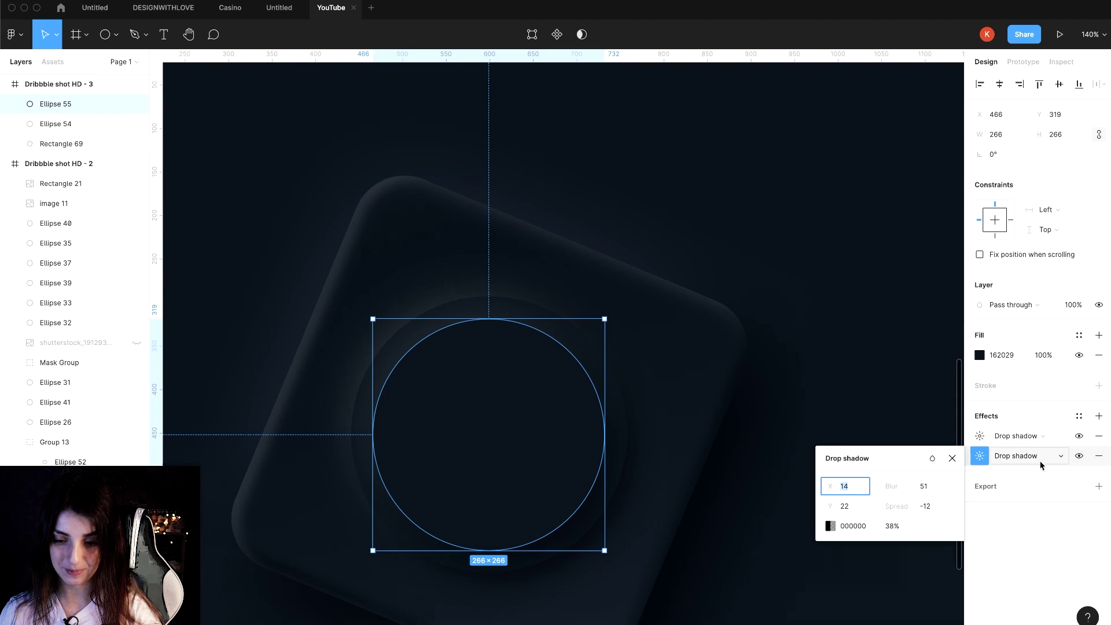
{"action": "left_click", "coordinate": [1099, 456]}
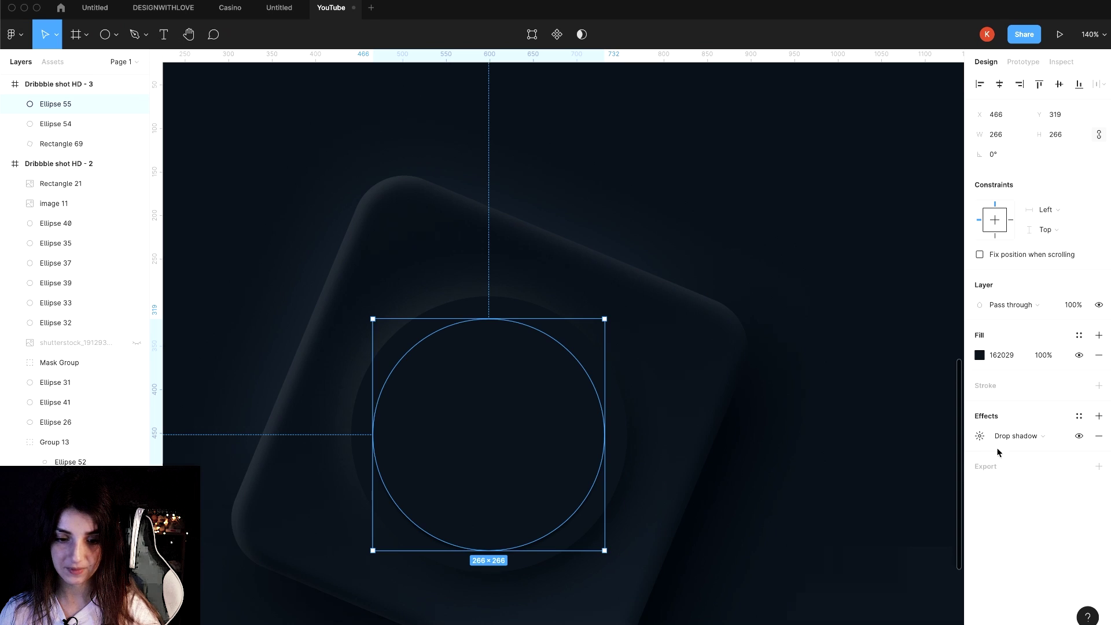
{"action": "left_click", "coordinate": [980, 436]}
{"action": "left_click", "coordinate": [836, 468]}
{"action": "type", "text": "5"}
{"action": "mouse_move", "coordinate": [849, 468]}
{"action": "left_mouse_down"}
{"action": "mouse_move", "coordinate": [818, 470]}
{"action": "mouse_move", "coordinate": [823, 484]}
{"action": "mouse_move", "coordinate": [841, 471]}
{"action": "mouse_move", "coordinate": [984, 469]}
{"action": "left_mouse_up"}
{"action": "mouse_move", "coordinate": [896, 486]}
{"action": "left_mouse_down"}
{"action": "mouse_move", "coordinate": [887, 488]}
{"action": "mouse_move", "coordinate": [959, 467]}
{"action": "left_mouse_up"}
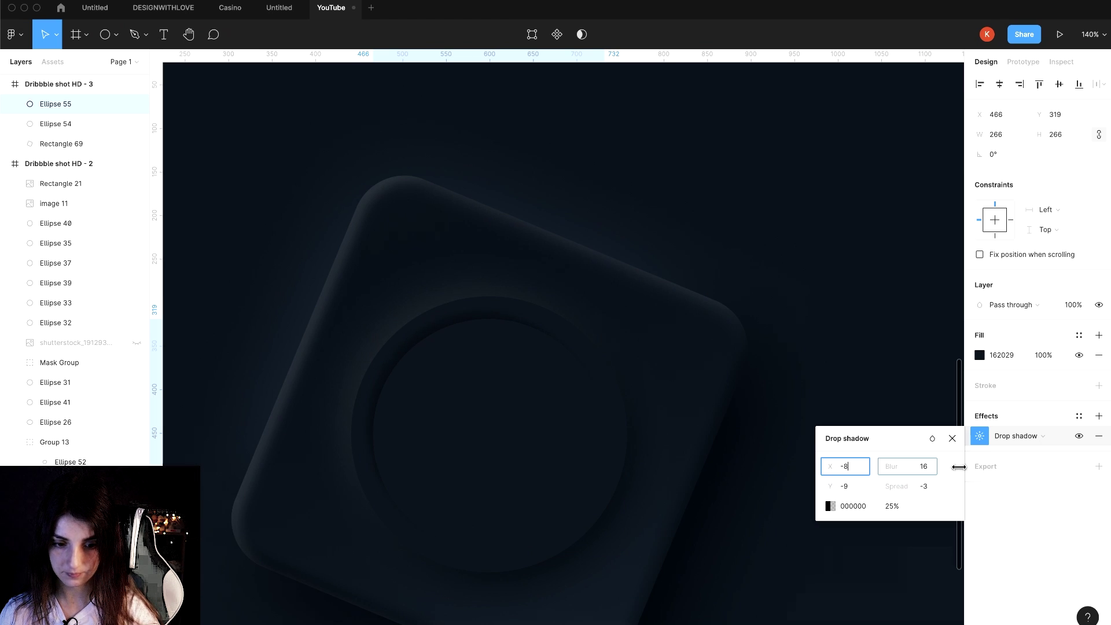
{"action": "left_click", "coordinate": [844, 322]}
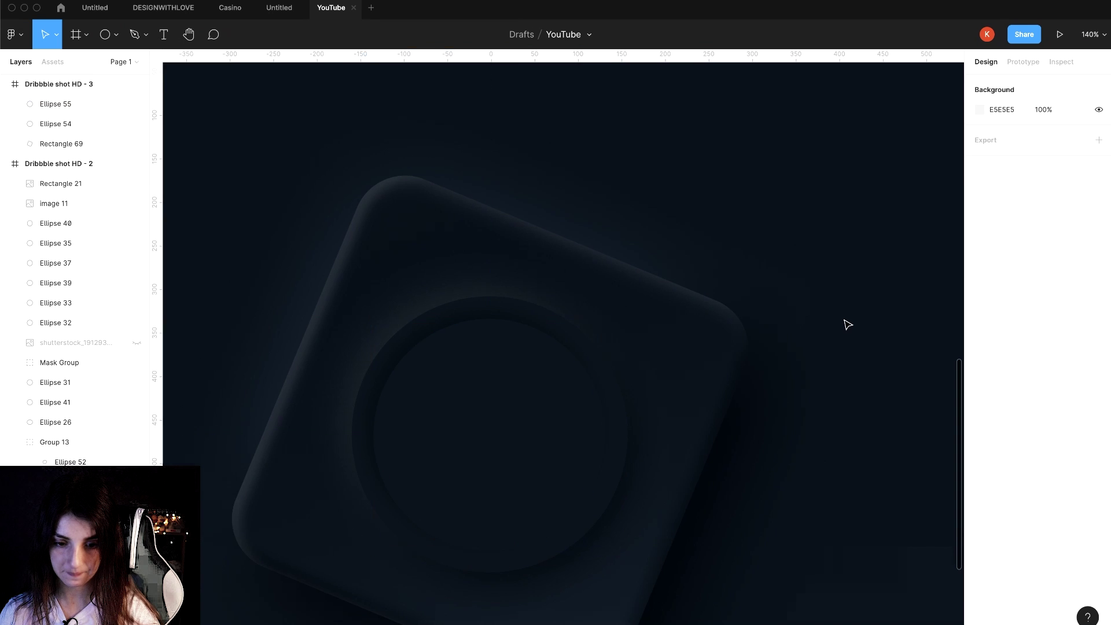
{"action": "scroll", "coordinate": [848, 325], "scroll_direction": "down", "scroll_amount": 3}
{"action": "key", "text": "ctrl+z"}
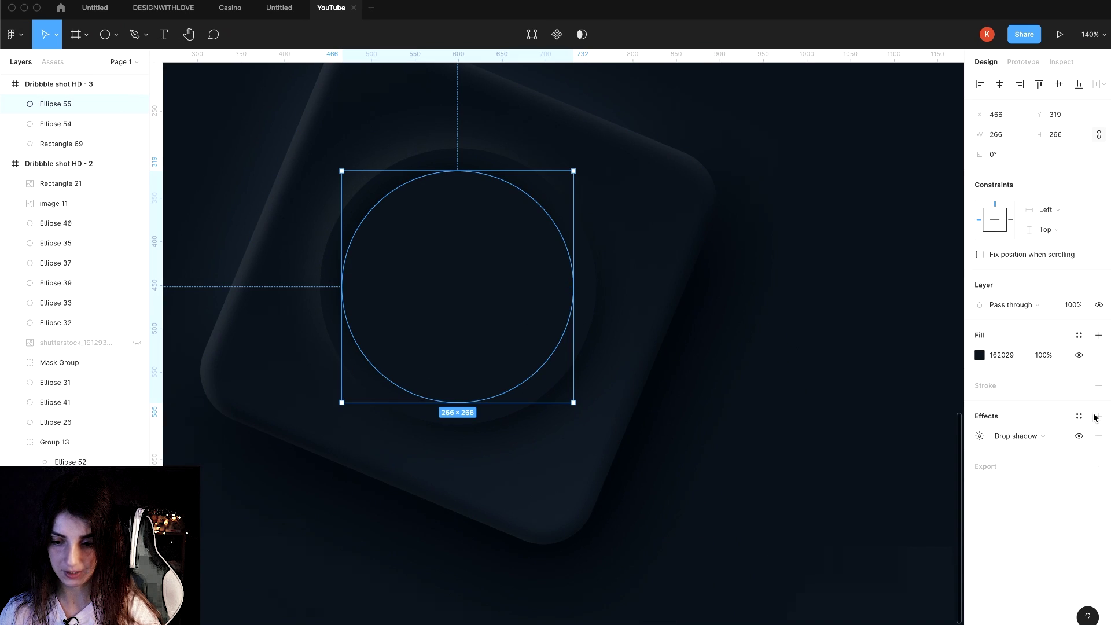
- Add a white FFFFFF drop shadow to the inner circle: X 2, blur 19, spread -5, 5% opacity
{"action": "left_click", "coordinate": [1097, 416]}
{"action": "left_click", "coordinate": [1024, 440]}
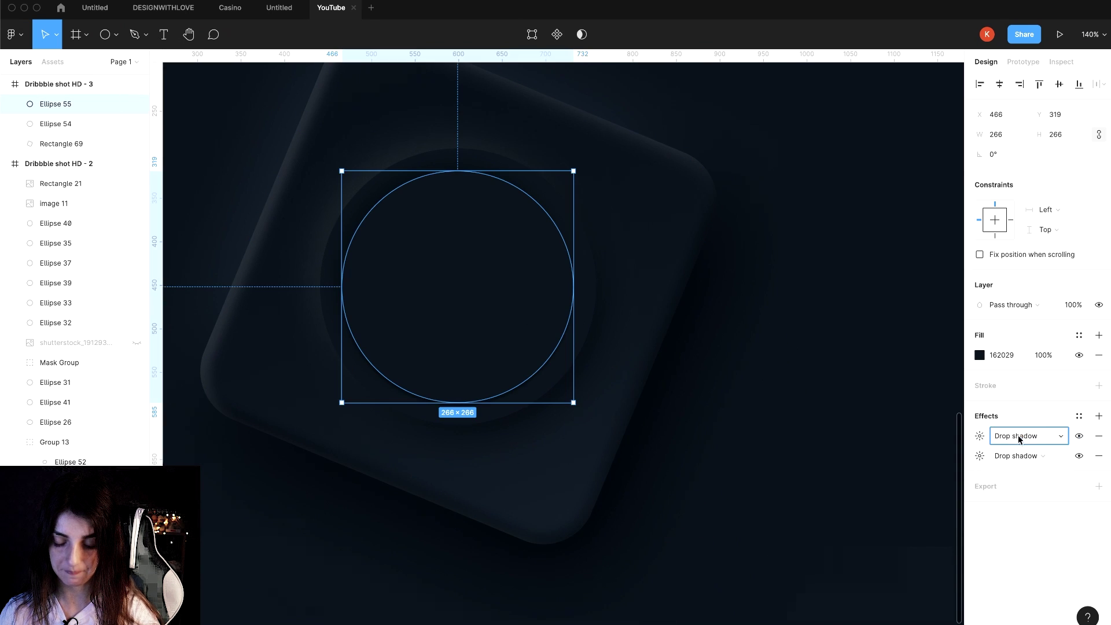
{"action": "left_click", "coordinate": [979, 442]}
{"action": "left_click", "coordinate": [833, 510]}
{"action": "left_click_drag", "start_coordinate": [778, 437], "coordinate": [565, 246]}
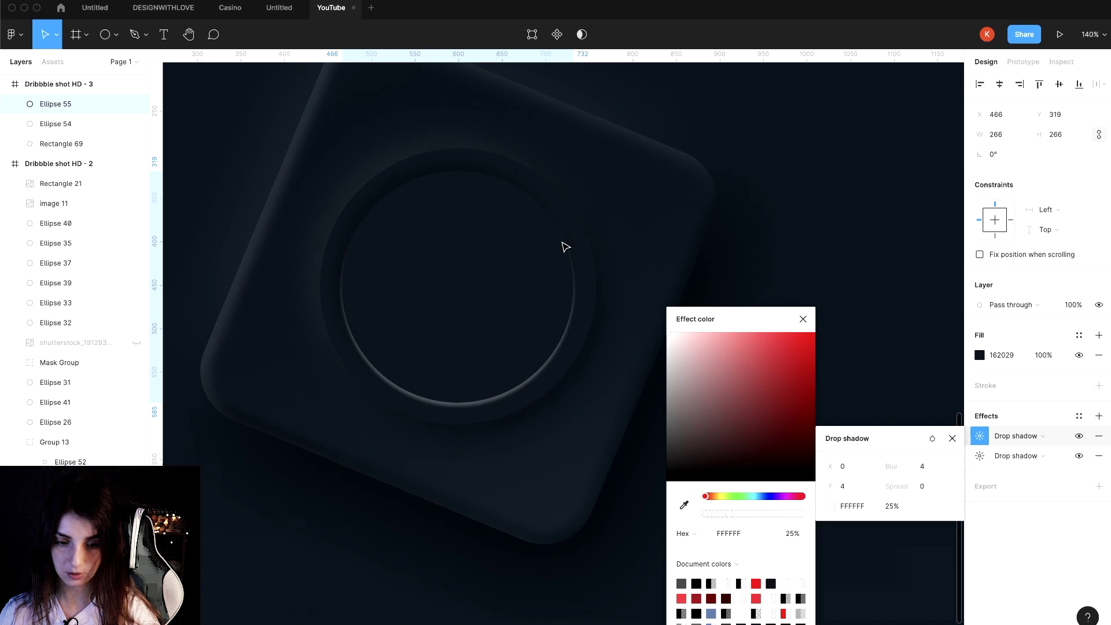
{"action": "mouse_move", "coordinate": [832, 467]}
{"action": "left_mouse_down"}
{"action": "mouse_move", "coordinate": [896, 489]}
{"action": "mouse_move", "coordinate": [981, 469]}
{"action": "left_mouse_up"}
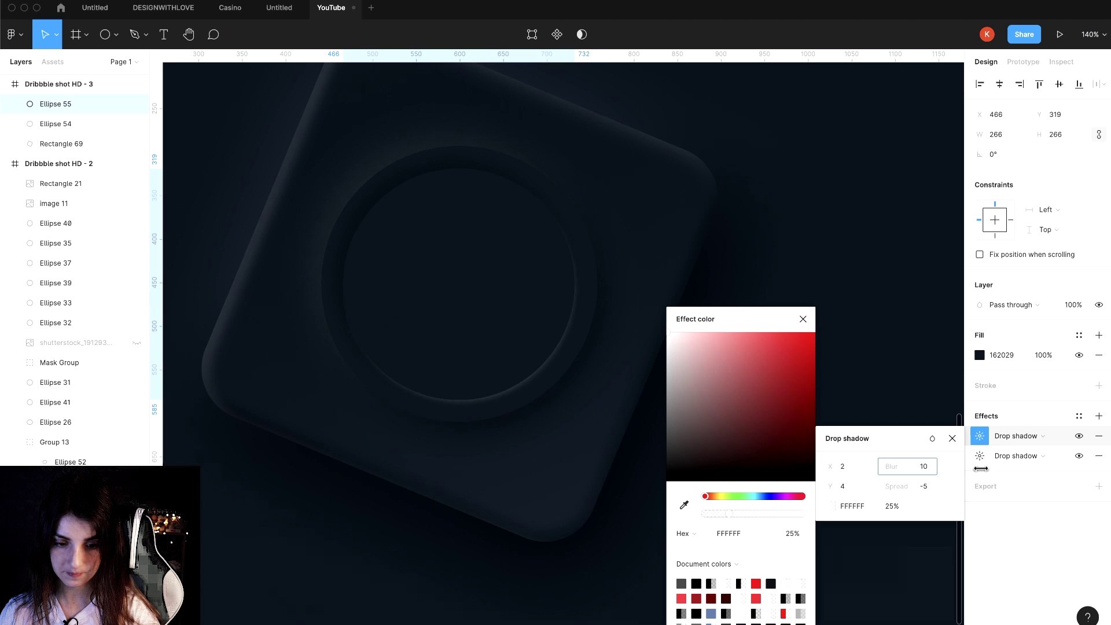
{"action": "type", "text": "19"}
{"action": "left_click_drag", "start_coordinate": [1088, 470], "coordinate": [1088, 470]}
{"action": "left_click_drag", "start_coordinate": [723, 512], "coordinate": [709, 512]}
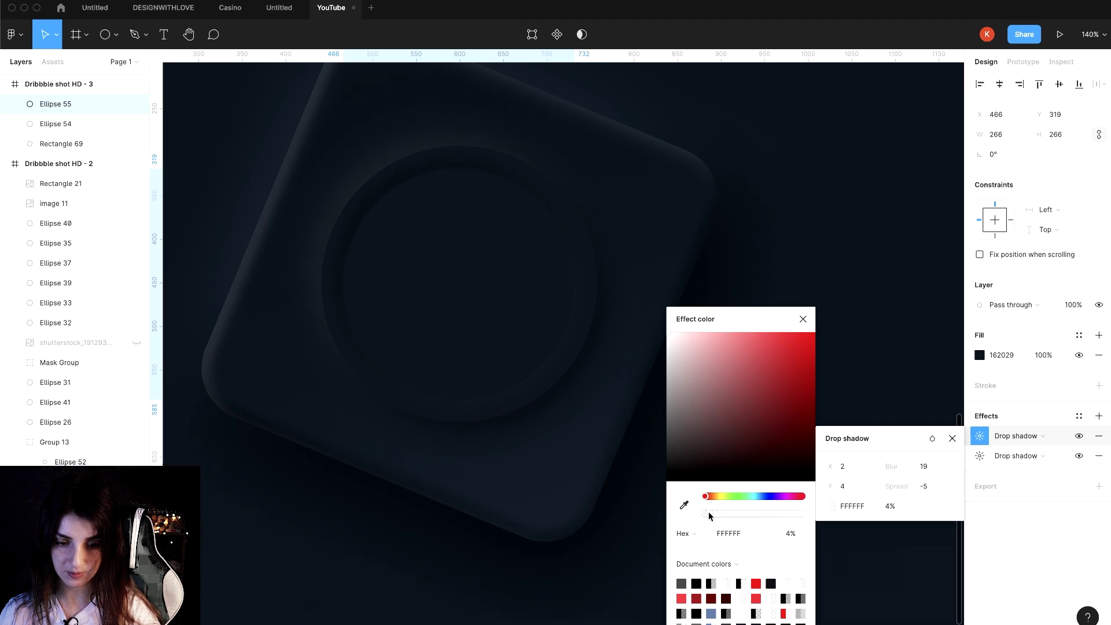
{"action": "left_click", "coordinate": [801, 218]}
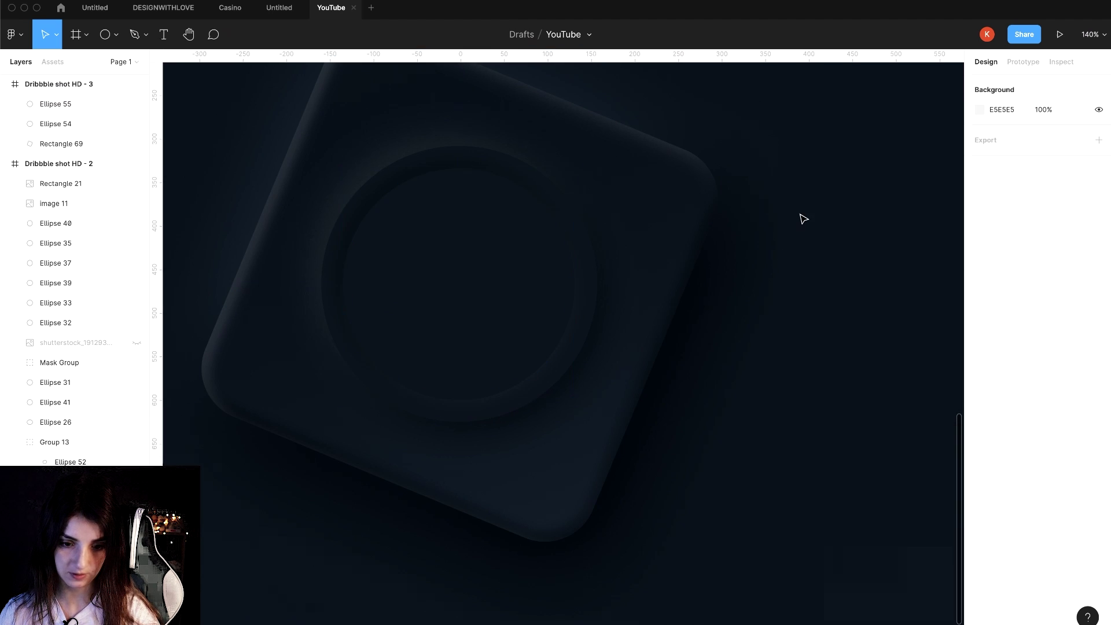
{"action": "scroll", "coordinate": [811, 226], "scroll_direction": "down", "scroll_amount": 5}
{"action": "scroll", "coordinate": [739, 377], "scroll_direction": "up", "scroll_amount": 2}
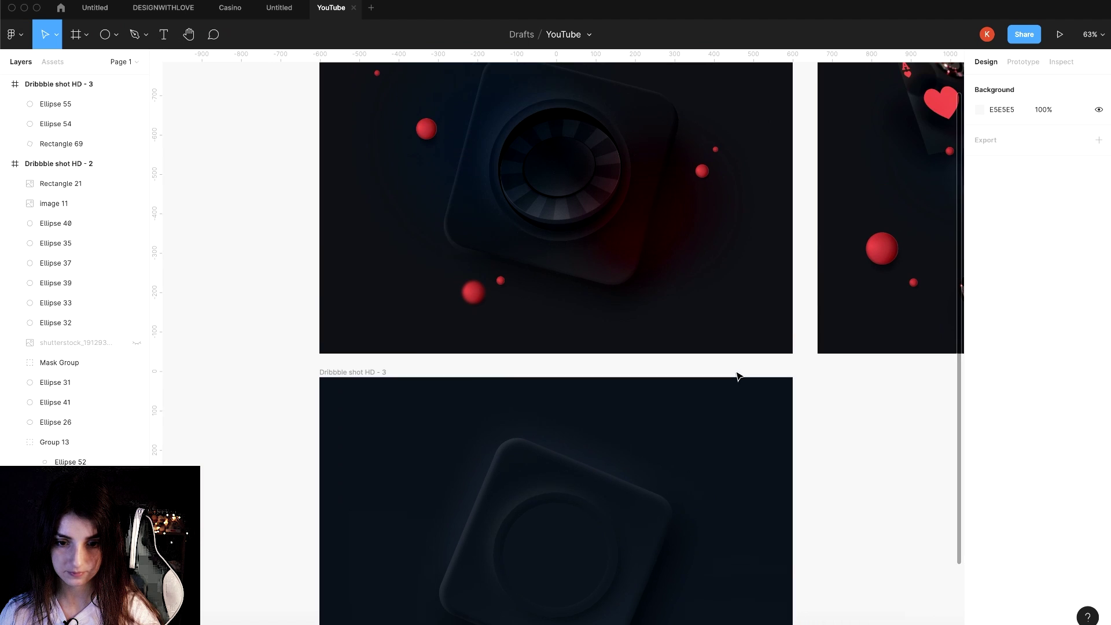
{"action": "scroll", "coordinate": [623, 154], "scroll_direction": "up", "scroll_amount": 5}
{"action": "scroll", "coordinate": [624, 154], "scroll_direction": "up", "scroll_amount": 2}
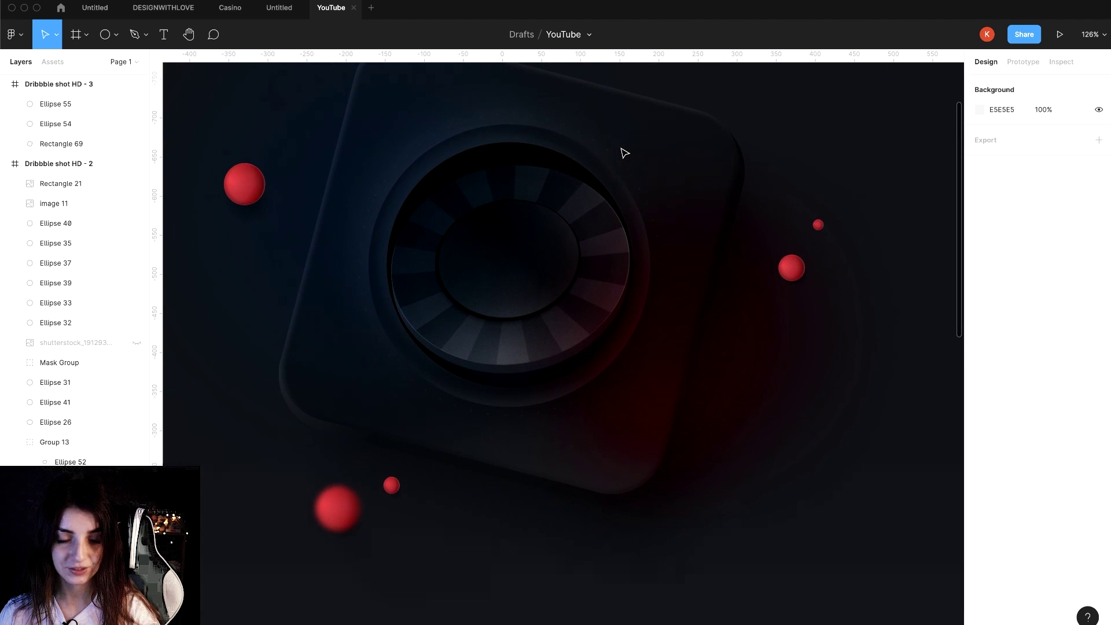
{"action": "scroll", "coordinate": [624, 154], "scroll_direction": "down", "scroll_amount": 3}
{"action": "scroll", "coordinate": [623, 151], "scroll_direction": "down", "scroll_amount": 10}
- Fade the inner circle's other drop shadow to 5% white
{"action": "left_click", "coordinate": [538, 361]}
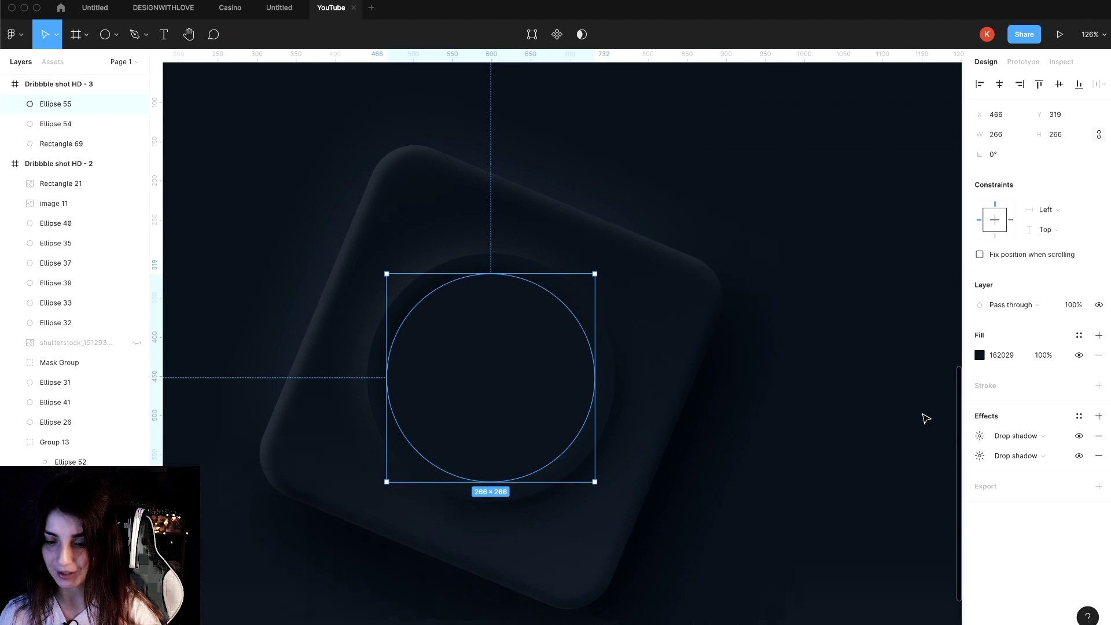
{"action": "left_click", "coordinate": [980, 436]}
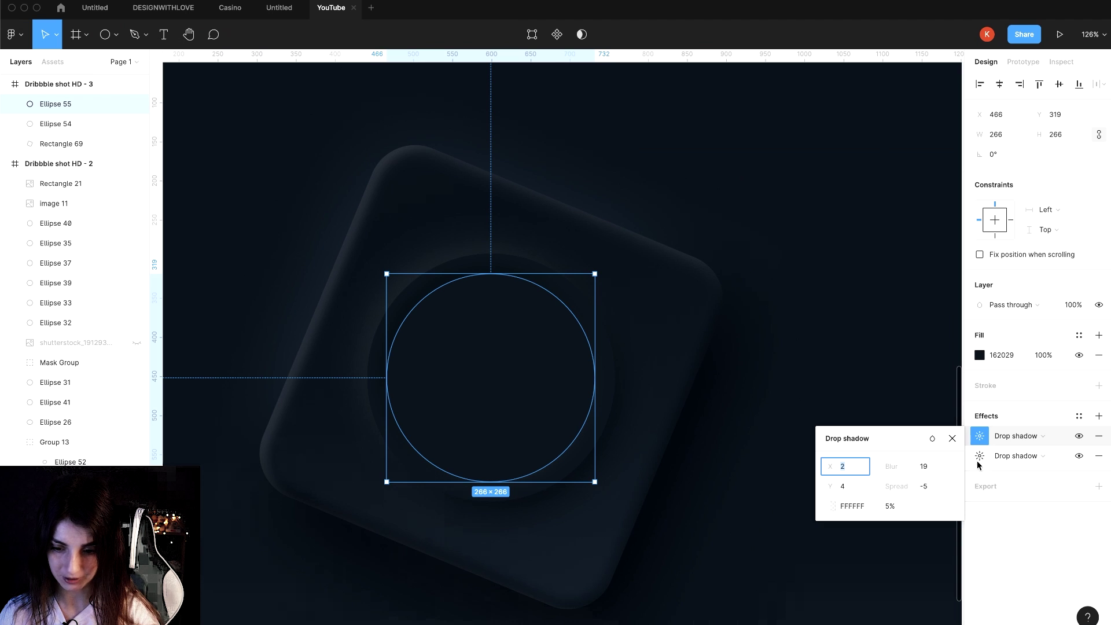
{"action": "left_click", "coordinate": [980, 456]}
{"action": "left_click", "coordinate": [833, 526]}
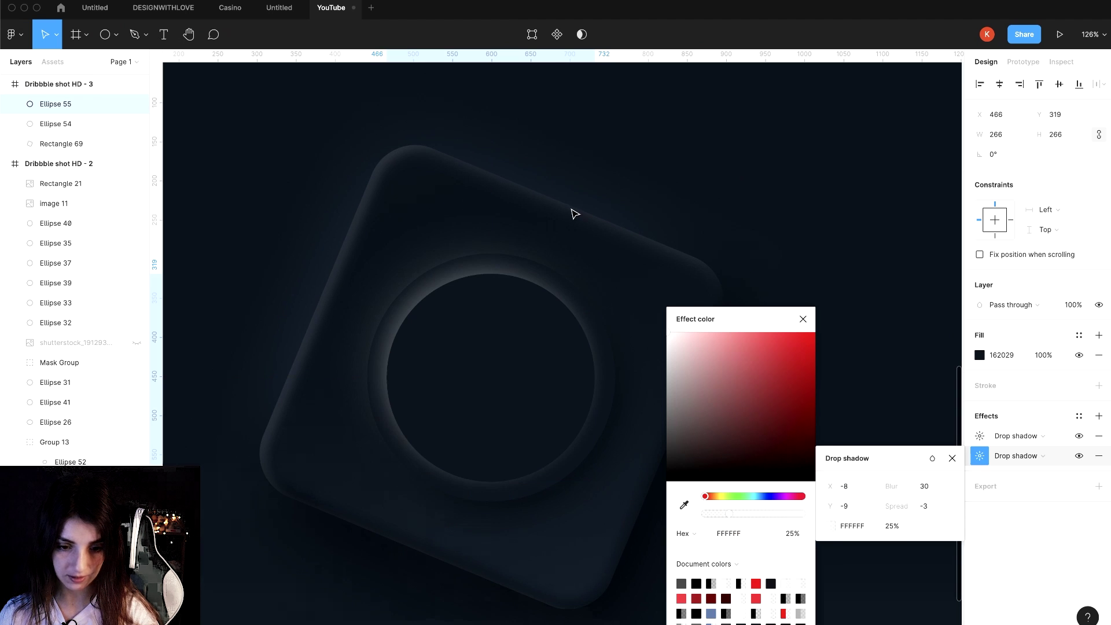
{"action": "left_click_drag", "start_coordinate": [731, 514], "coordinate": [710, 515]}
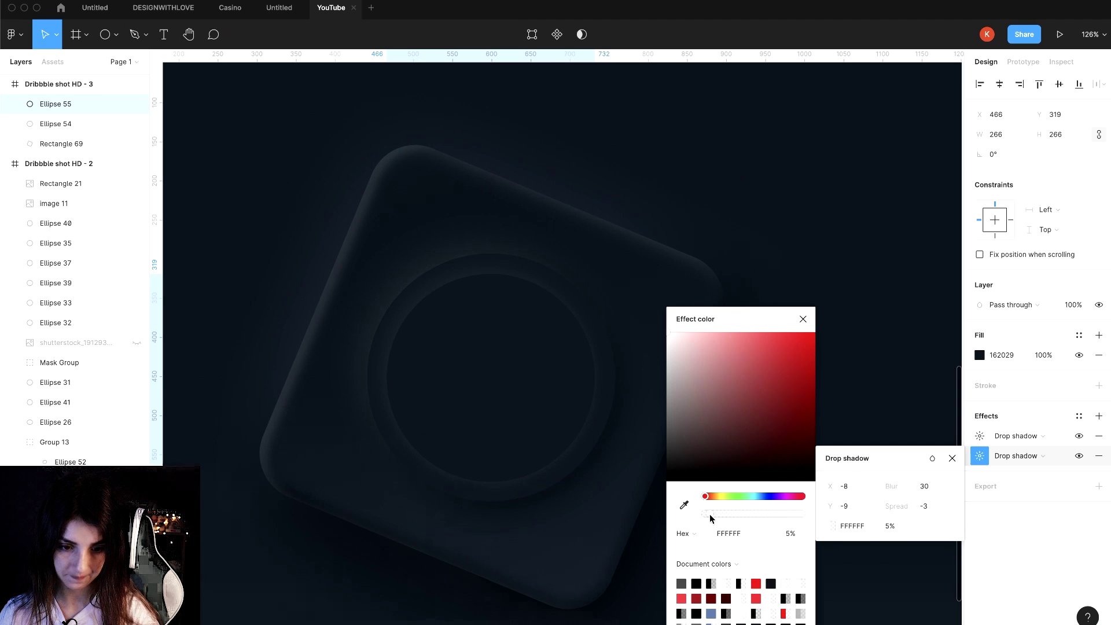
{"action": "left_click", "coordinate": [814, 110]}
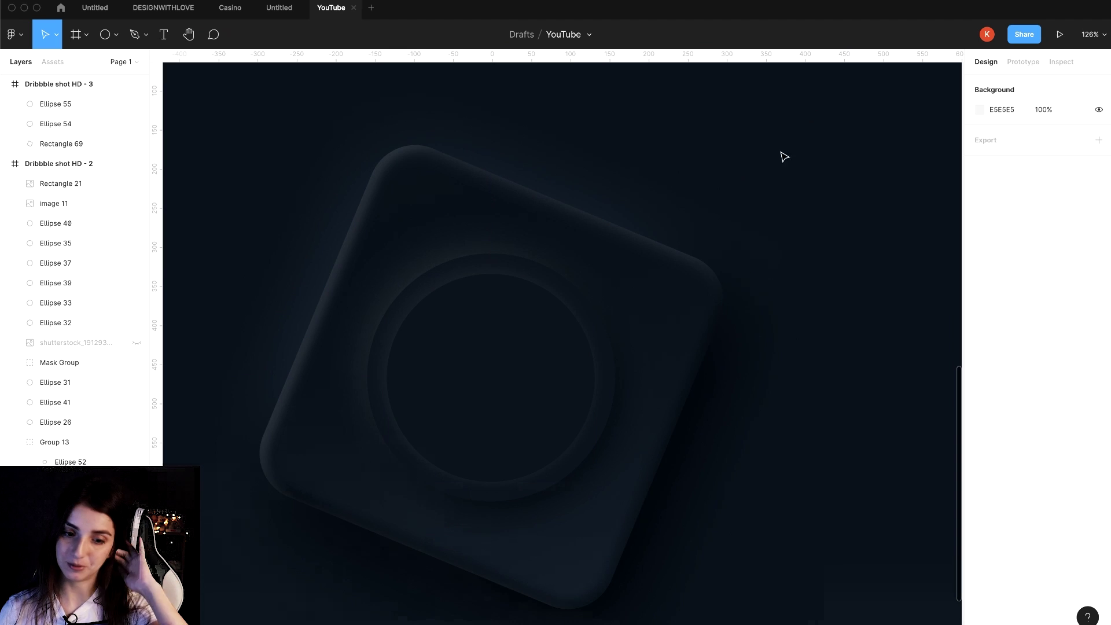
{"action": "left_click", "coordinate": [541, 276]}
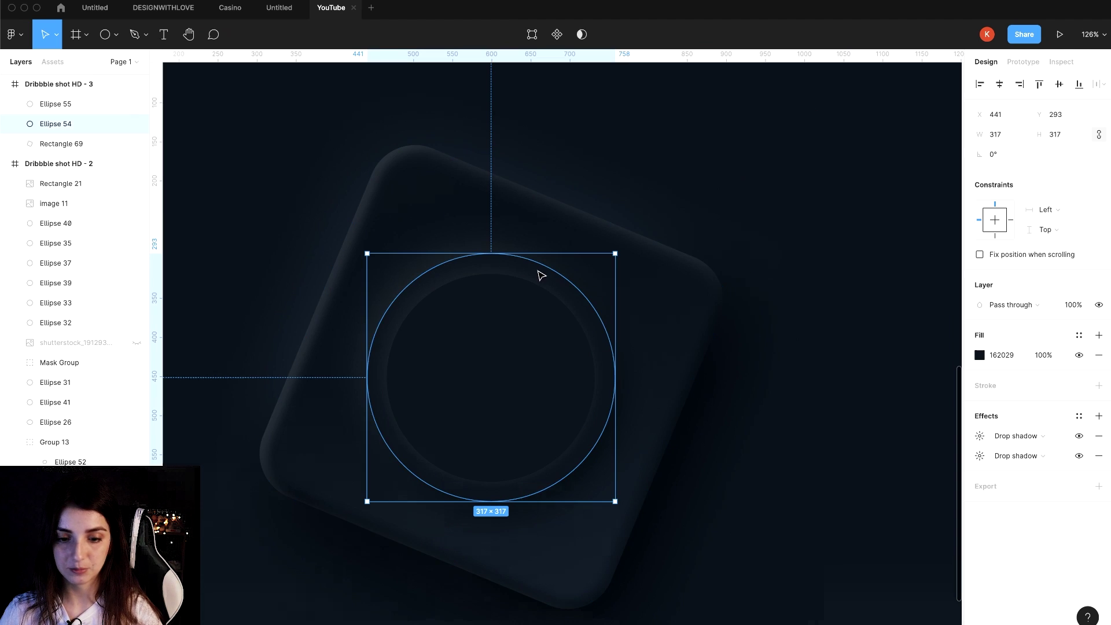
- Add an Inner shadow effect to the larger circle, Ellipse 54
{"action": "left_click", "coordinate": [1099, 416]}
{"action": "left_click", "coordinate": [1019, 436]}
{"action": "left_click", "coordinate": [1019, 421]}
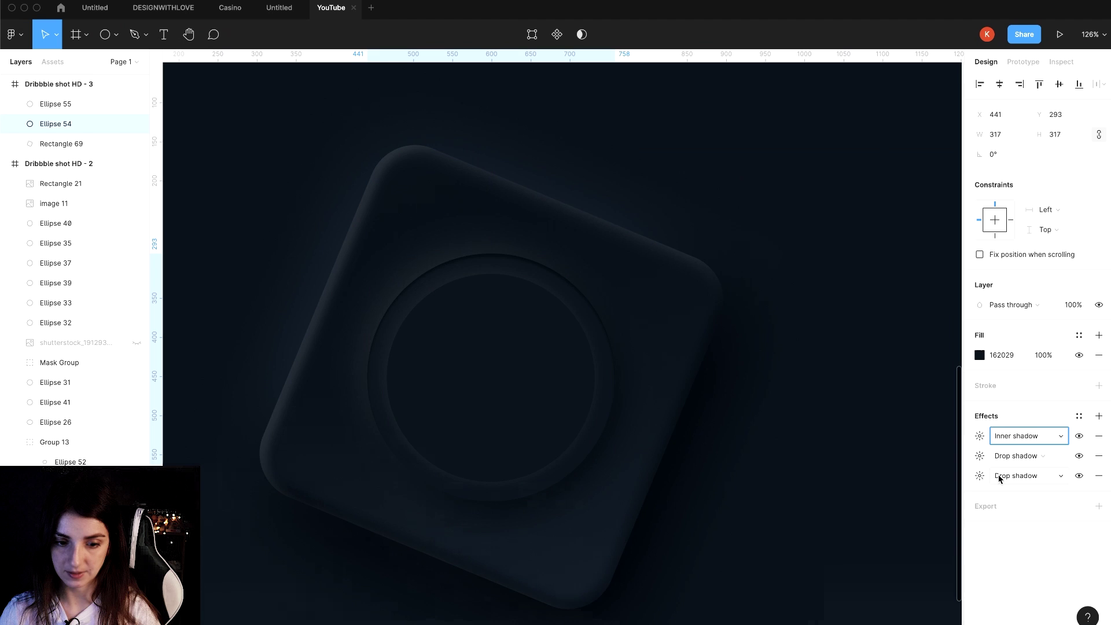
{"action": "left_click", "coordinate": [979, 436]}
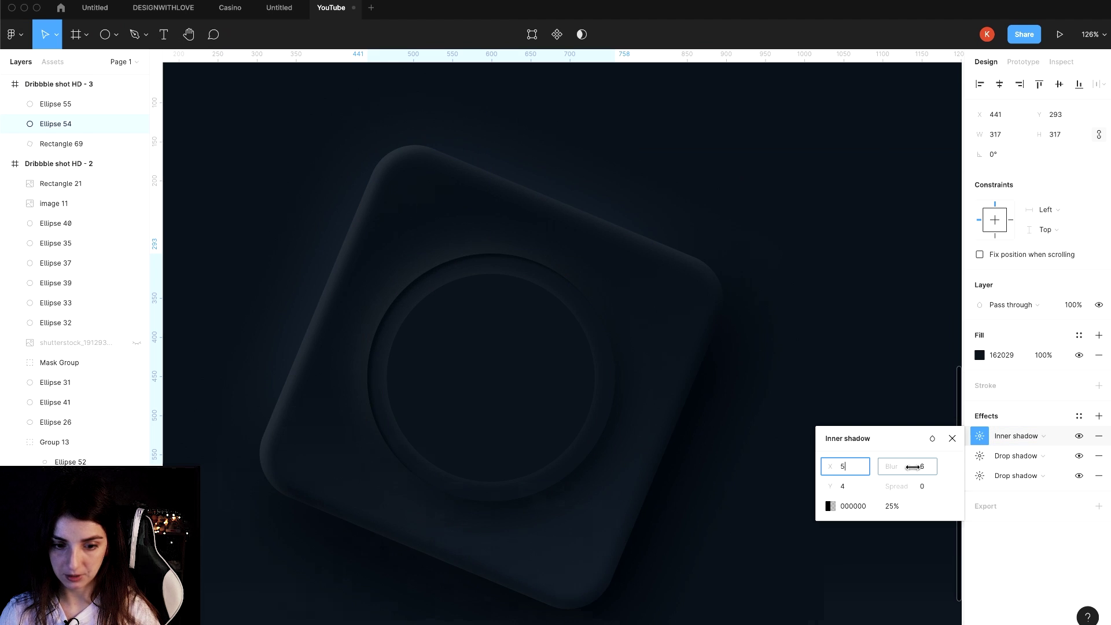
{"action": "left_click", "coordinate": [880, 228]}
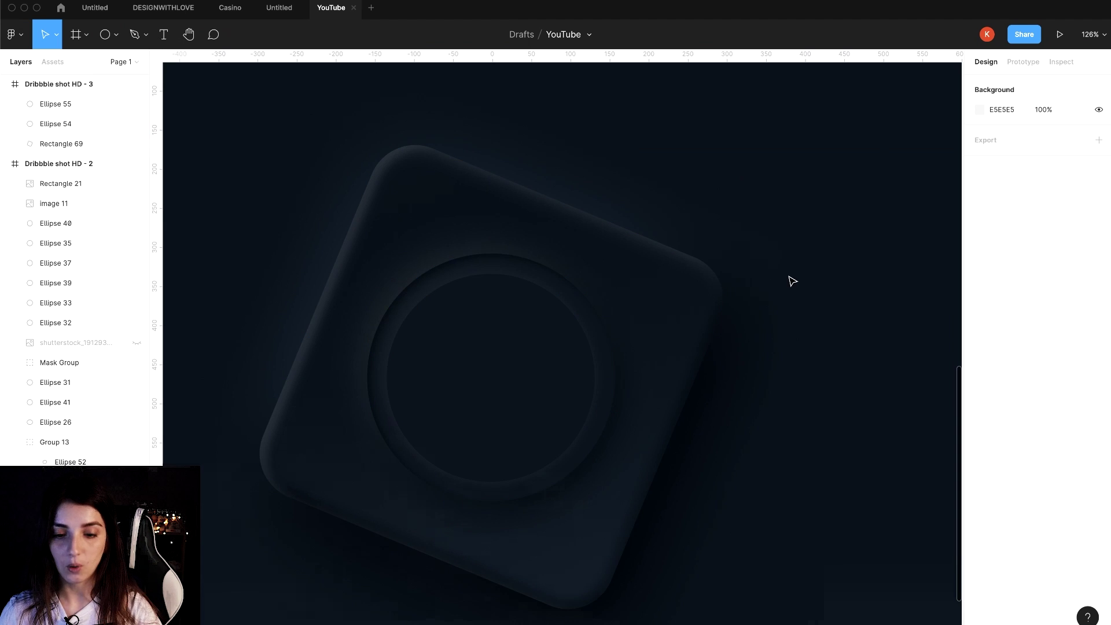
- Select Ellipse 55 and open its first drop shadow, briefly toggling its visibility to compare
{"action": "left_click", "coordinate": [555, 415]}
{"action": "scroll", "coordinate": [579, 463], "scroll_direction": "up", "scroll_amount": 5}
{"action": "scroll", "coordinate": [521, 347], "scroll_direction": "up", "scroll_amount": 3}
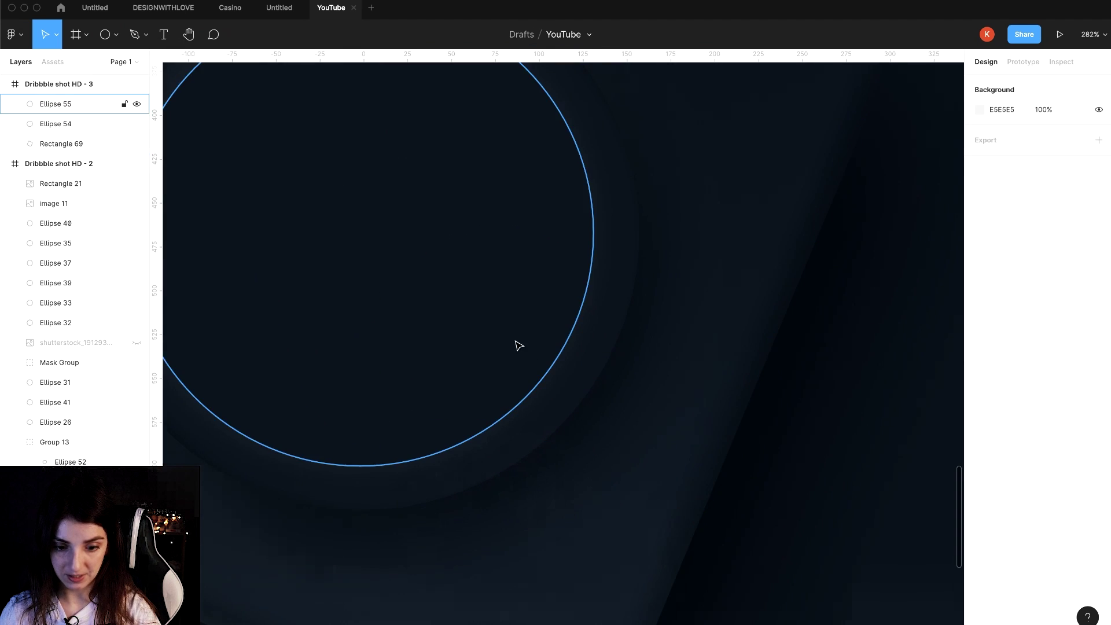
{"action": "left_click", "coordinate": [976, 456]}
{"action": "left_click", "coordinate": [979, 437]}
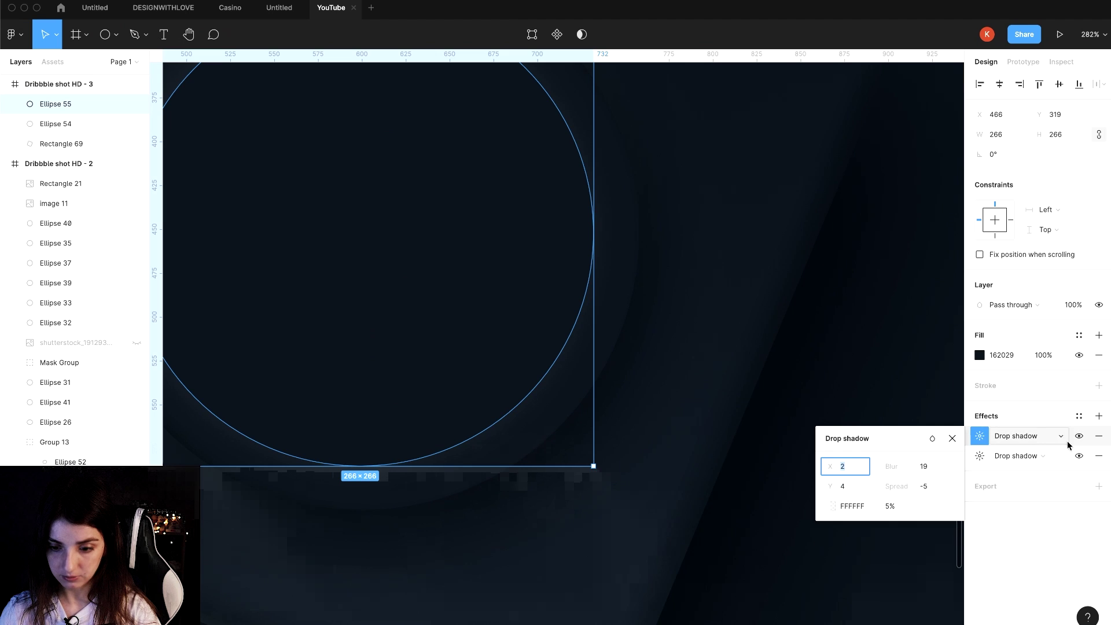
{"action": "left_click", "coordinate": [1075, 438]}
{"action": "left_click", "coordinate": [1076, 455]}
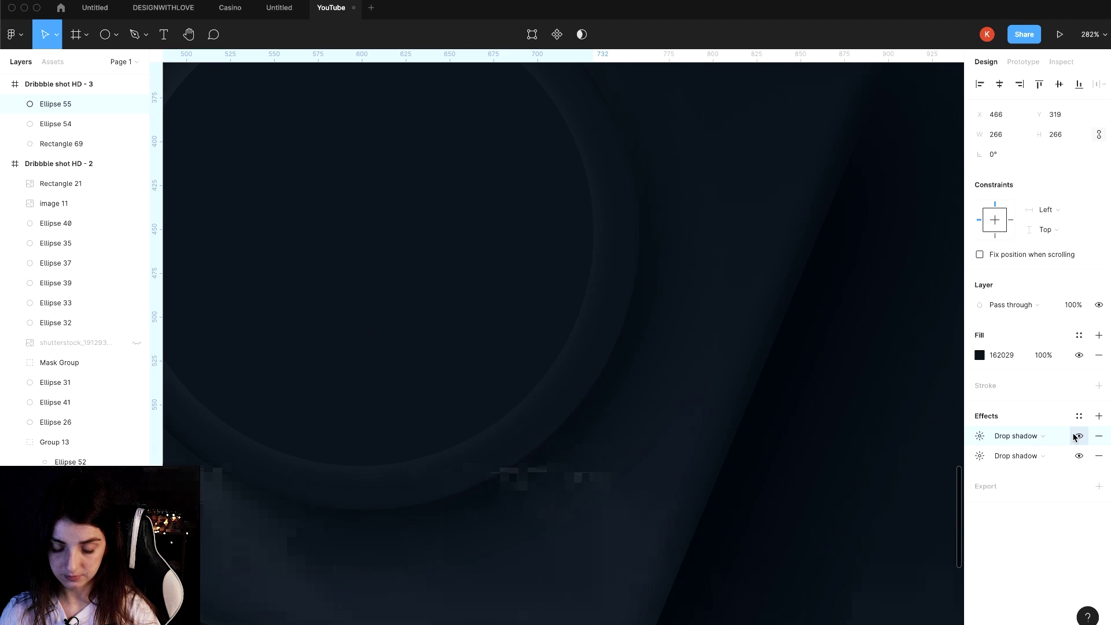
{"action": "left_click", "coordinate": [1075, 437]}
{"action": "left_click", "coordinate": [980, 437]}
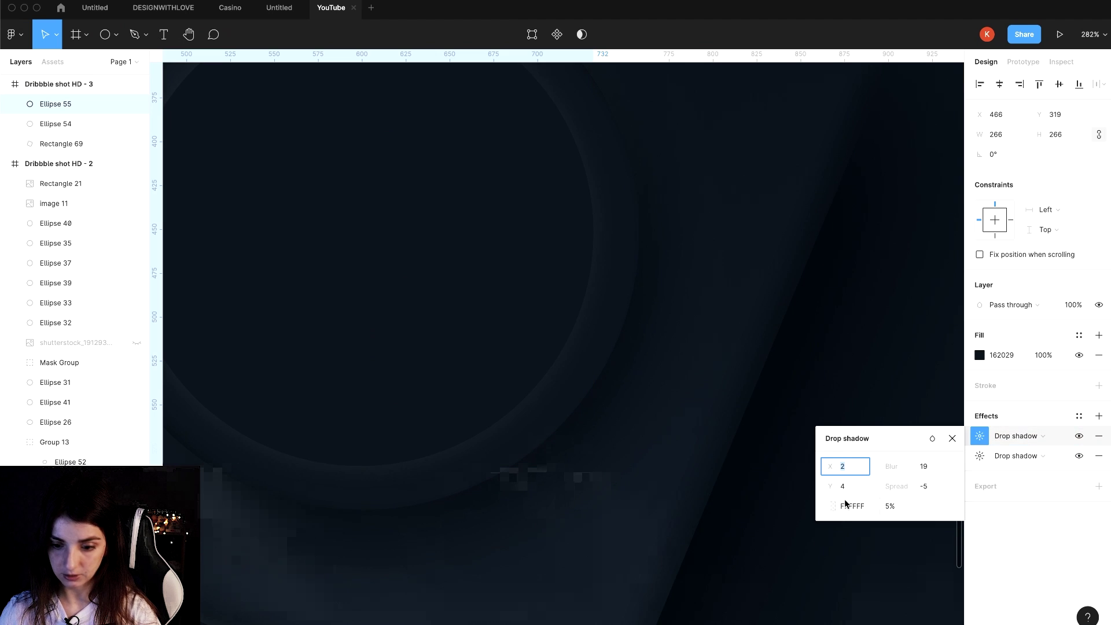
- Make Ellipse 55's first drop shadow colour 000000 with blur 24 and 61% opacity
{"action": "left_click", "coordinate": [832, 506]}
{"action": "left_click_drag", "start_coordinate": [742, 374], "coordinate": [632, 503]}
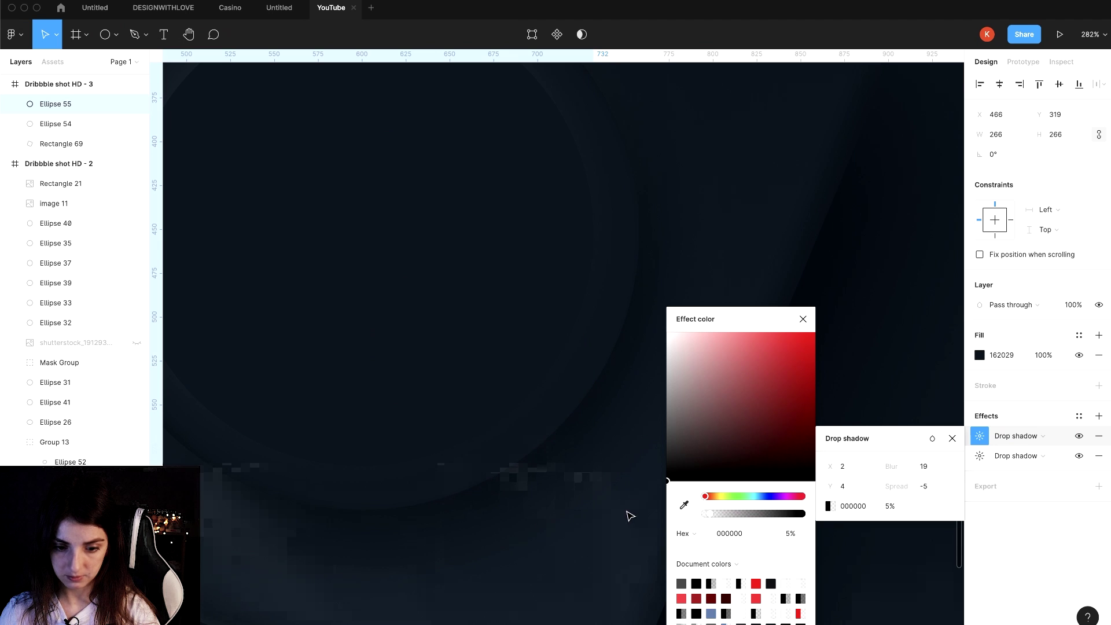
{"action": "scroll", "coordinate": [625, 518], "scroll_direction": "down", "scroll_amount": 5}
{"action": "scroll", "coordinate": [556, 456], "scroll_direction": "up", "scroll_amount": 2}
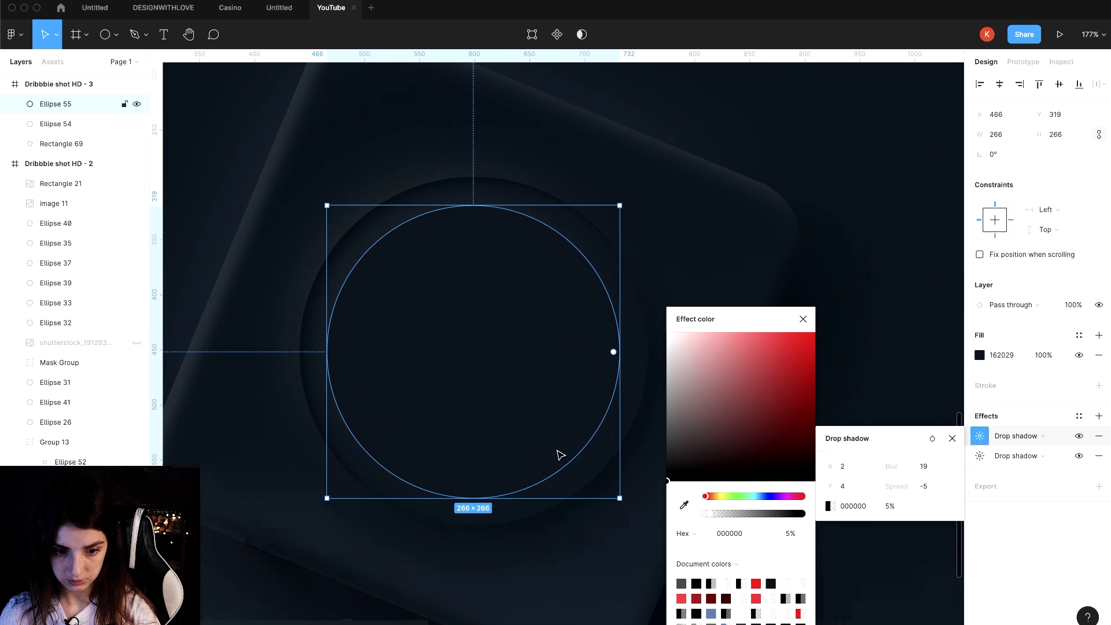
{"action": "left_click", "coordinate": [945, 295]}
{"action": "left_click", "coordinate": [553, 377]}
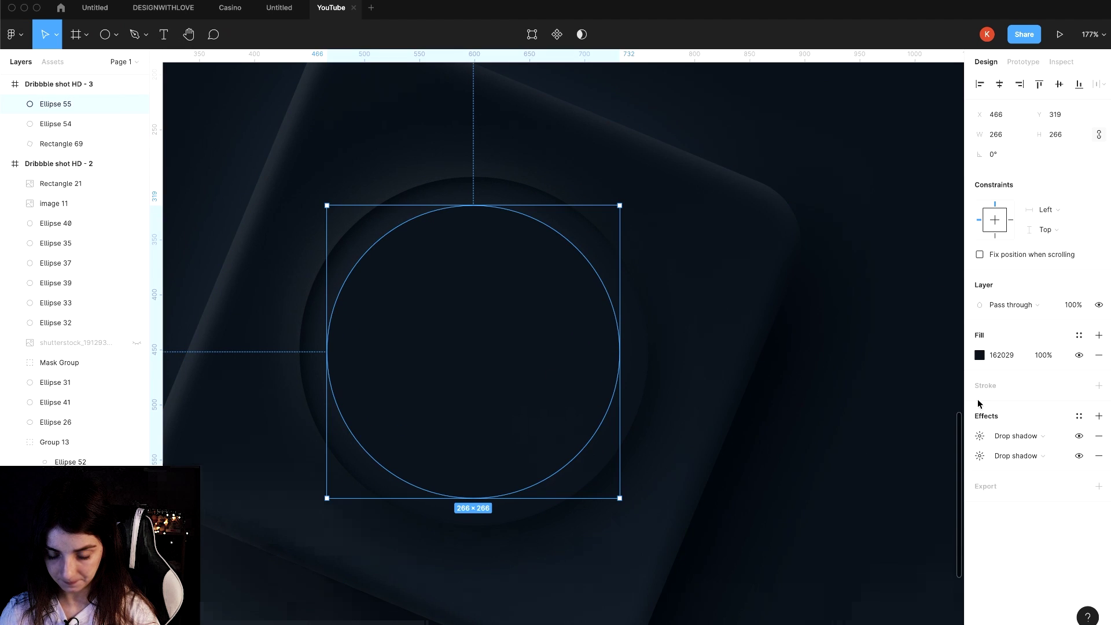
{"action": "left_click", "coordinate": [980, 437]}
{"action": "left_click_drag", "start_coordinate": [894, 465], "coordinate": [912, 467]}
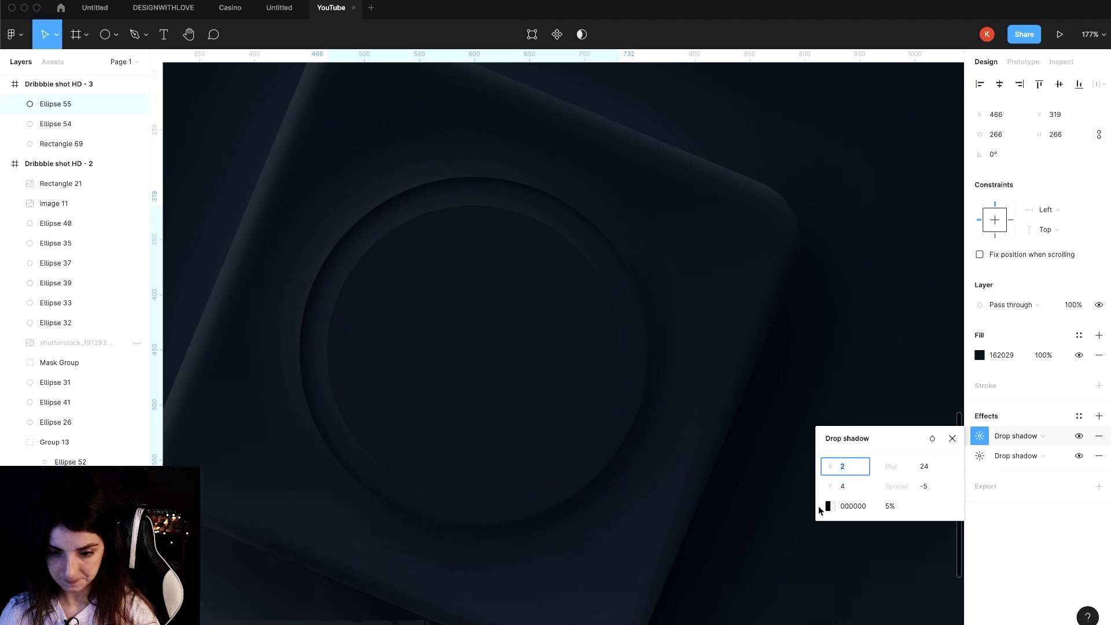
{"action": "left_click_drag", "start_coordinate": [884, 508], "coordinate": [981, 514]}
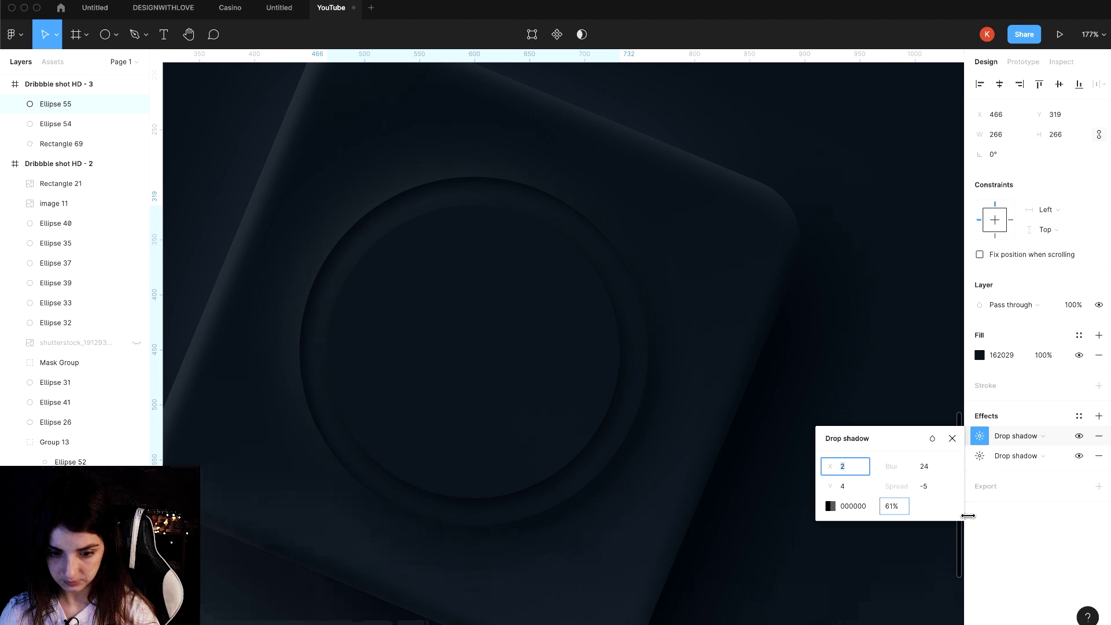
- Add a second Inner shadow effect to the tile's inner ring, Ellipse 54
{"action": "left_click", "coordinate": [895, 216]}
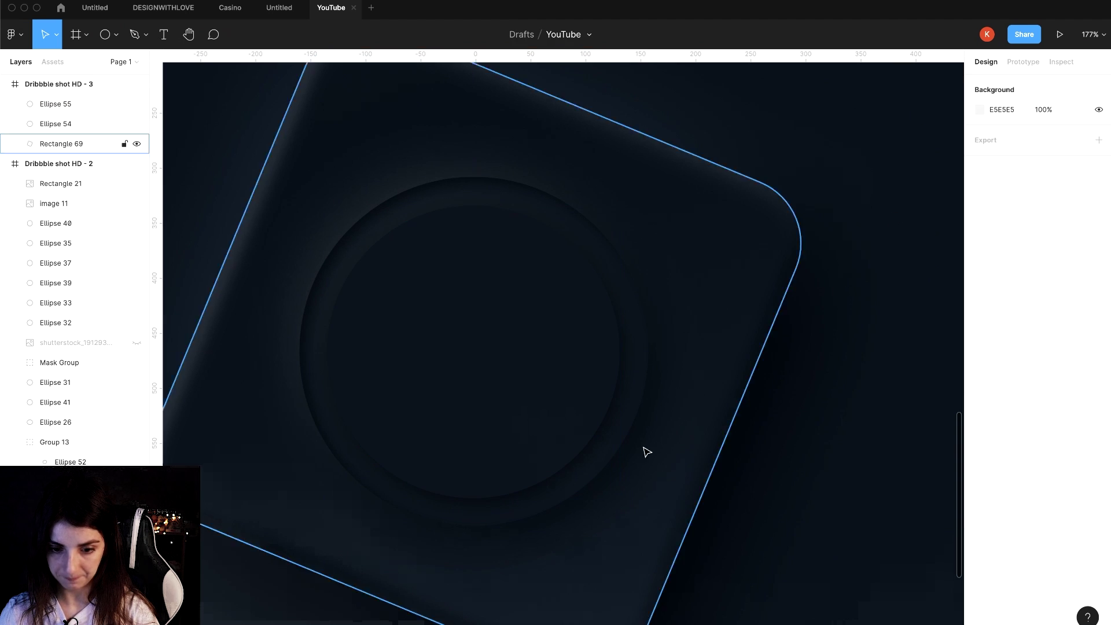
{"action": "left_click", "coordinate": [645, 449]}
{"action": "left_click", "coordinate": [1099, 416]}
{"action": "left_click", "coordinate": [1016, 436]}
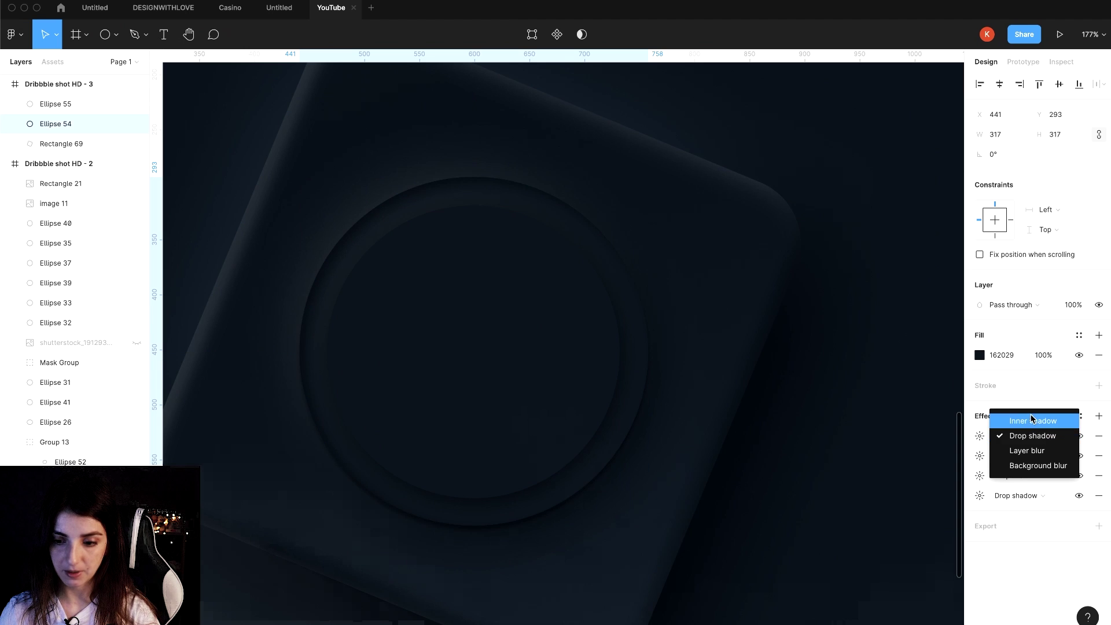
{"action": "left_click", "coordinate": [1016, 422]}
{"action": "left_click", "coordinate": [980, 436]}
- Make the new inner shadow white FFFFFF with X -4, Y -4, blur 9 and lowered opacity
{"action": "left_click", "coordinate": [831, 506]}
{"action": "left_click_drag", "start_coordinate": [759, 417], "coordinate": [668, 333]}
{"action": "left_click_drag", "start_coordinate": [834, 467], "coordinate": [814, 469]}
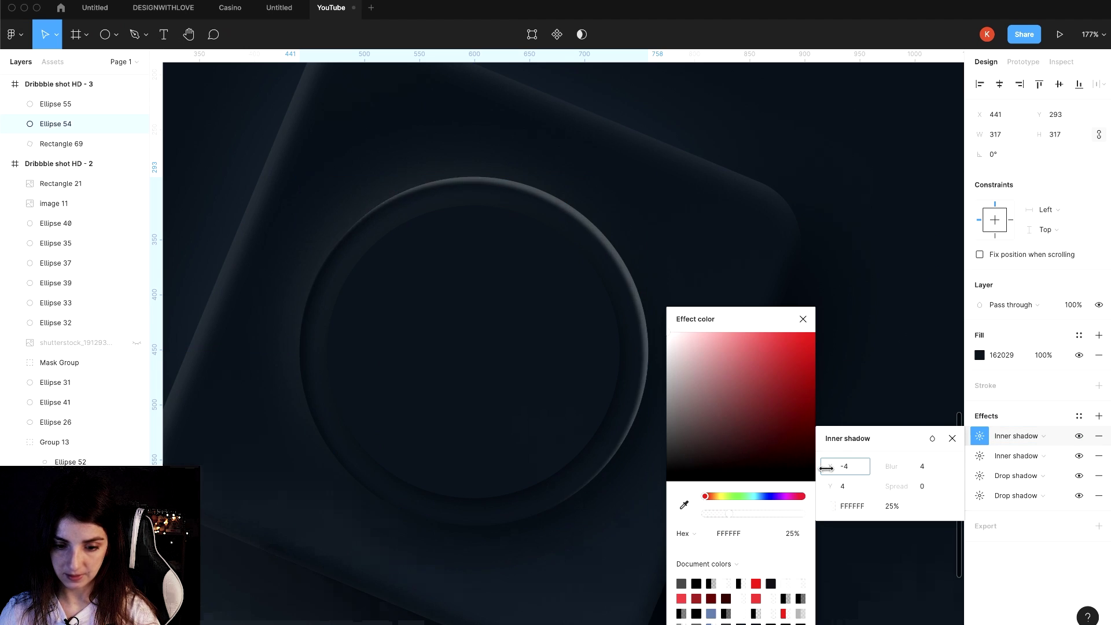
{"action": "left_click", "coordinate": [848, 486]}
{"action": "type", "text": "-4"}
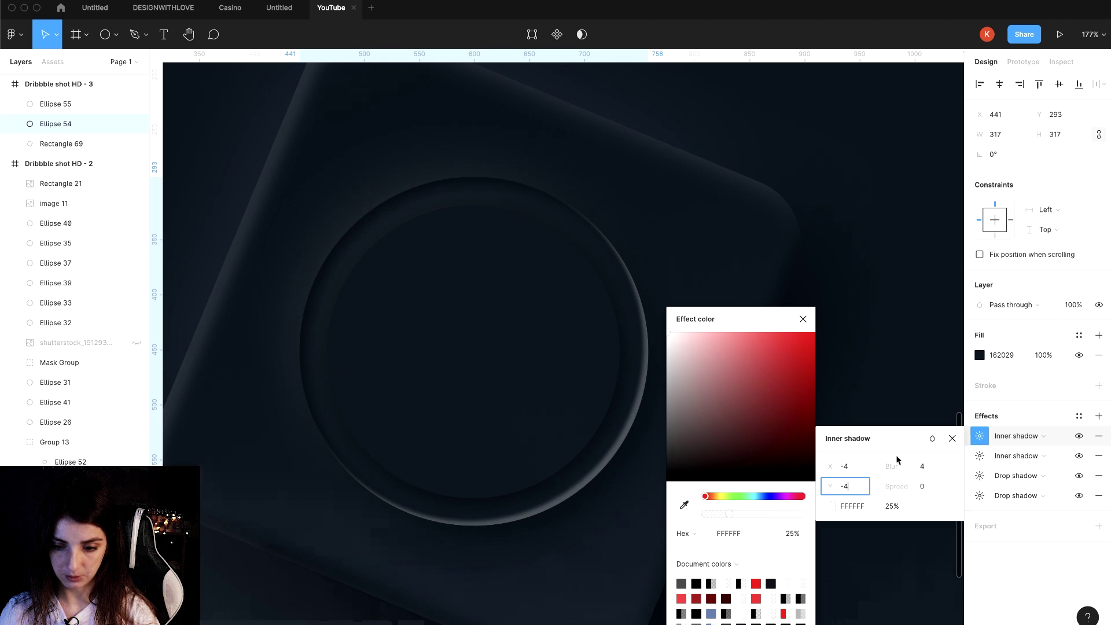
{"action": "left_click_drag", "start_coordinate": [897, 460], "coordinate": [901, 461]}
{"action": "left_click_drag", "start_coordinate": [732, 514], "coordinate": [706, 524]}
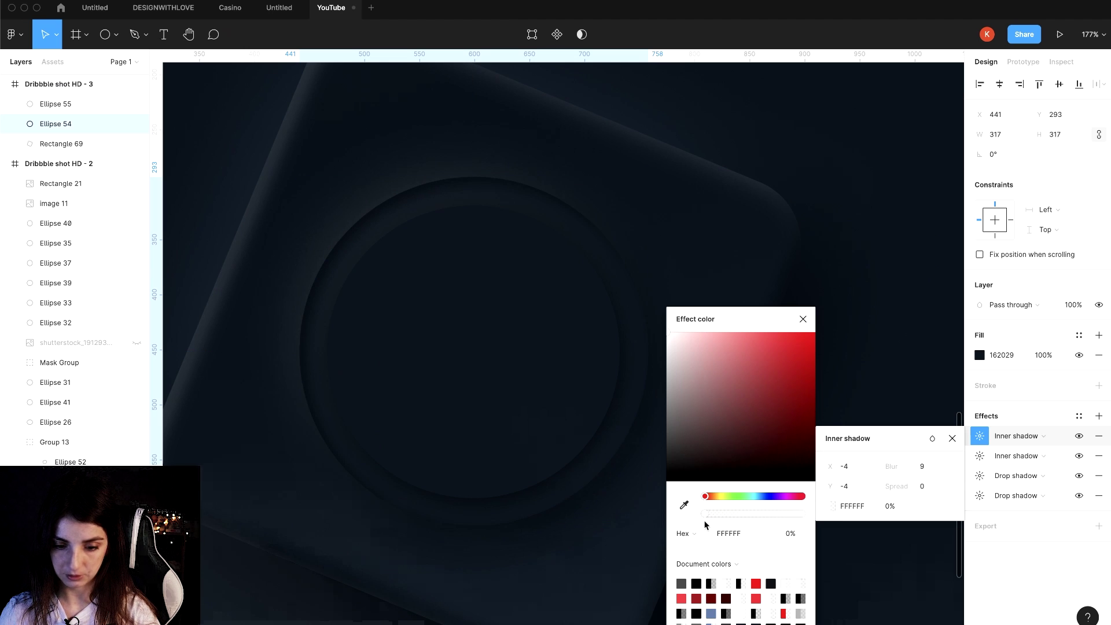
{"action": "left_click", "coordinate": [830, 350]}
- Change the centre circle Ellipse 55's fill to near-black 090E12
{"action": "scroll", "coordinate": [830, 350], "scroll_direction": "down", "scroll_amount": 3}
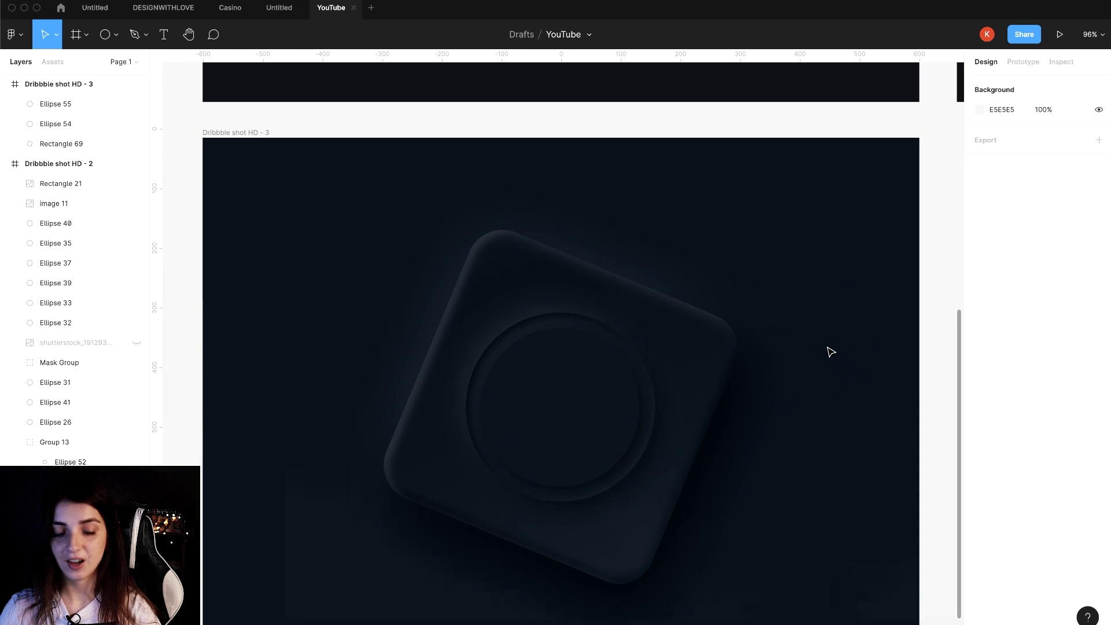
{"action": "scroll", "coordinate": [830, 351], "scroll_direction": "down", "scroll_amount": 2}
{"action": "scroll", "coordinate": [831, 352], "scroll_direction": "down", "scroll_amount": 2}
{"action": "scroll", "coordinate": [821, 358], "scroll_direction": "up", "scroll_amount": 4}
{"action": "scroll", "coordinate": [695, 289], "scroll_direction": "up", "scroll_amount": 2}
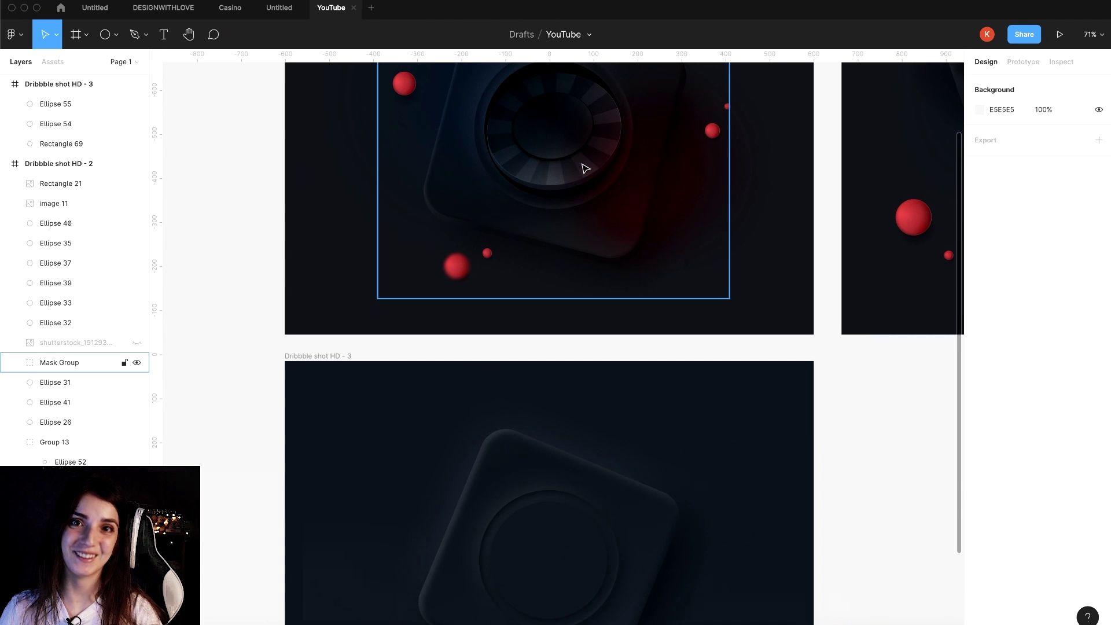
{"action": "scroll", "coordinate": [585, 167], "scroll_direction": "down", "scroll_amount": 5}
{"action": "scroll", "coordinate": [560, 328], "scroll_direction": "up", "scroll_amount": 1}
{"action": "scroll", "coordinate": [526, 85], "scroll_direction": "up", "scroll_amount": 5}
{"action": "scroll", "coordinate": [486, 79], "scroll_direction": "up", "scroll_amount": 3}
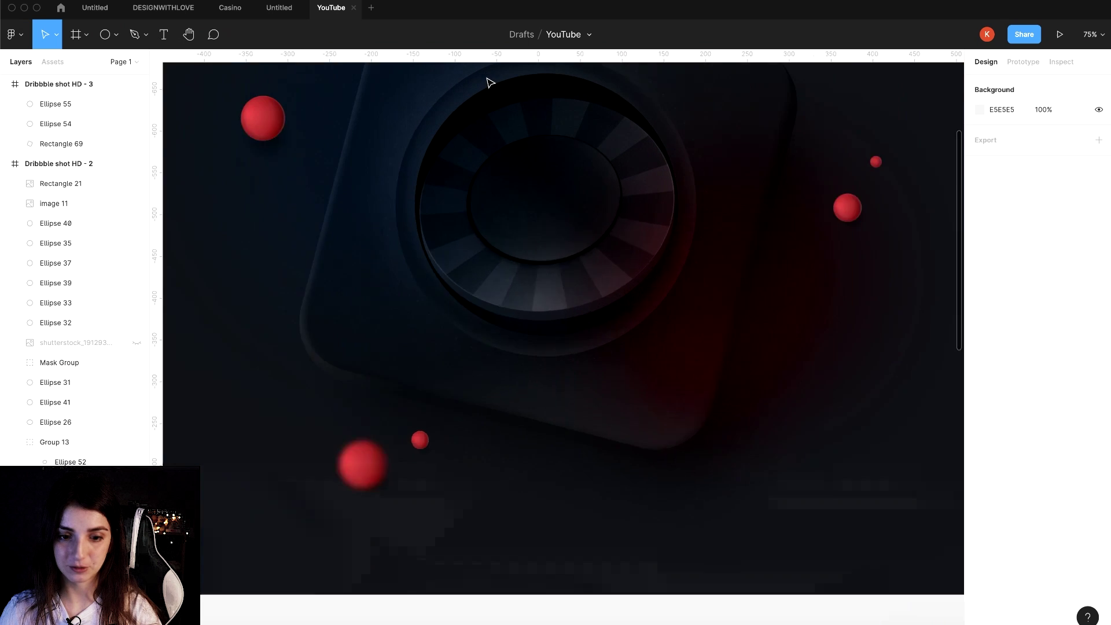
{"action": "scroll", "coordinate": [484, 107], "scroll_direction": "up", "scroll_amount": 3}
{"action": "scroll", "coordinate": [492, 113], "scroll_direction": "down", "scroll_amount": 5}
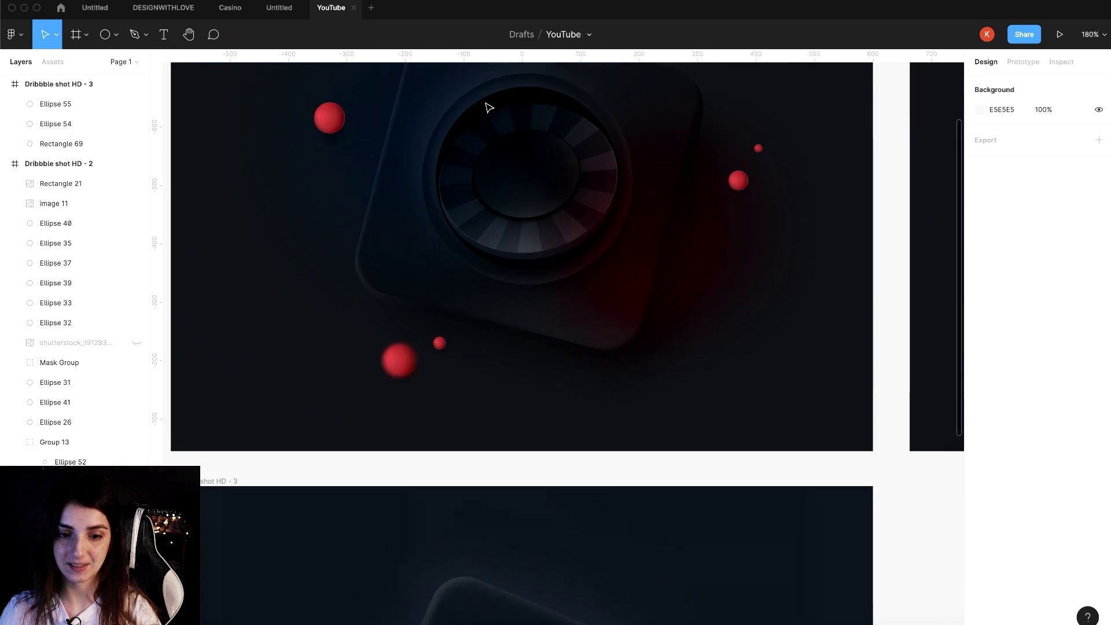
{"action": "scroll", "coordinate": [509, 272], "scroll_direction": "down", "scroll_amount": 5}
{"action": "left_click", "coordinate": [524, 463]}
{"action": "left_click", "coordinate": [979, 356]}
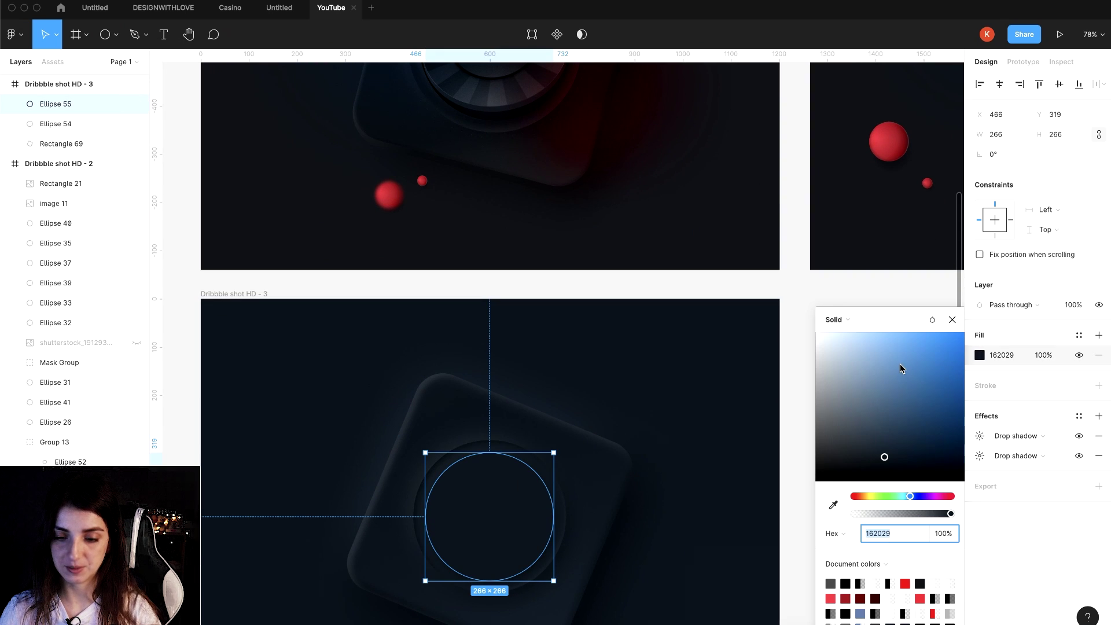
{"action": "left_click_drag", "start_coordinate": [886, 458], "coordinate": [888, 470]}
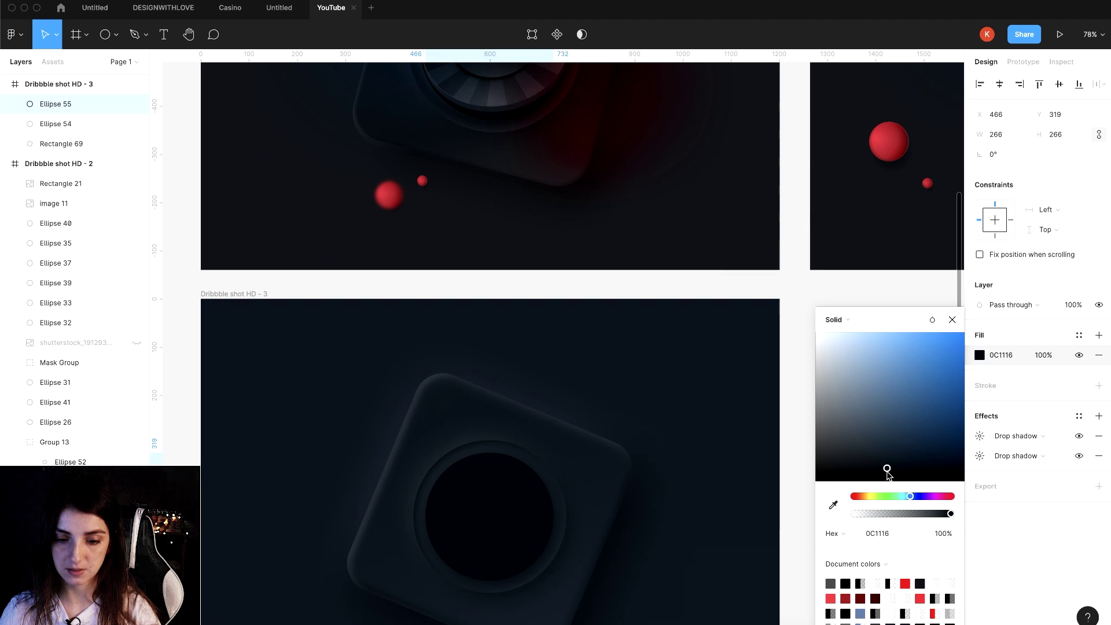
- Deselect the circle and scroll up to review the reference frame
{"action": "scroll", "coordinate": [721, 356], "scroll_direction": "down", "scroll_amount": 3}
{"action": "left_click", "coordinate": [720, 356]}
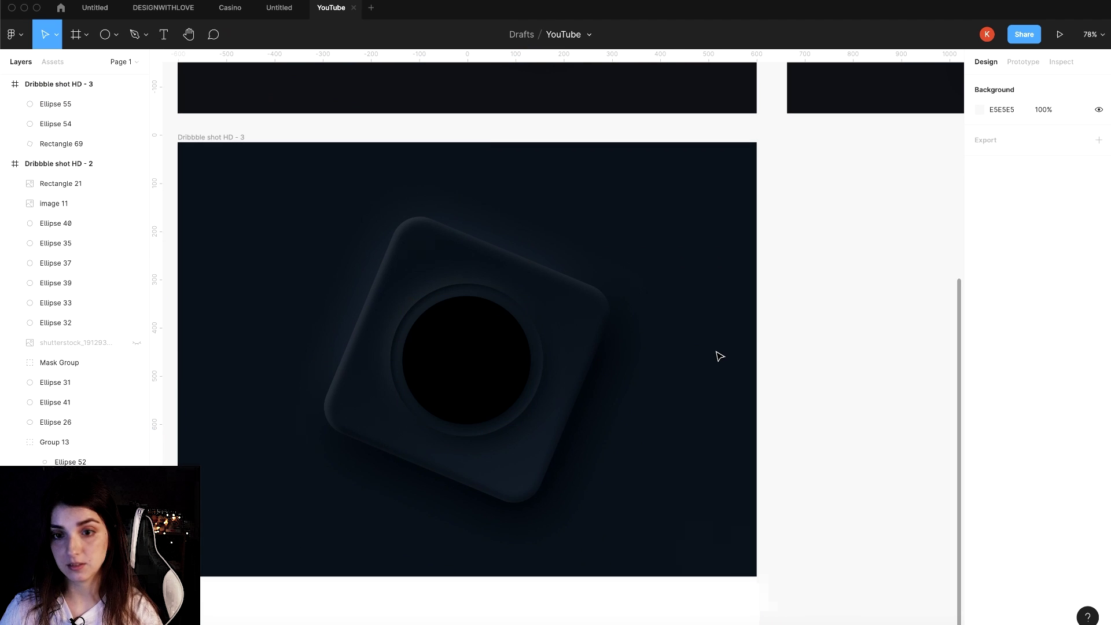
{"action": "scroll", "coordinate": [720, 356], "scroll_direction": "up", "scroll_amount": 1}
{"action": "scroll", "coordinate": [720, 354], "scroll_direction": "up", "scroll_amount": 1}
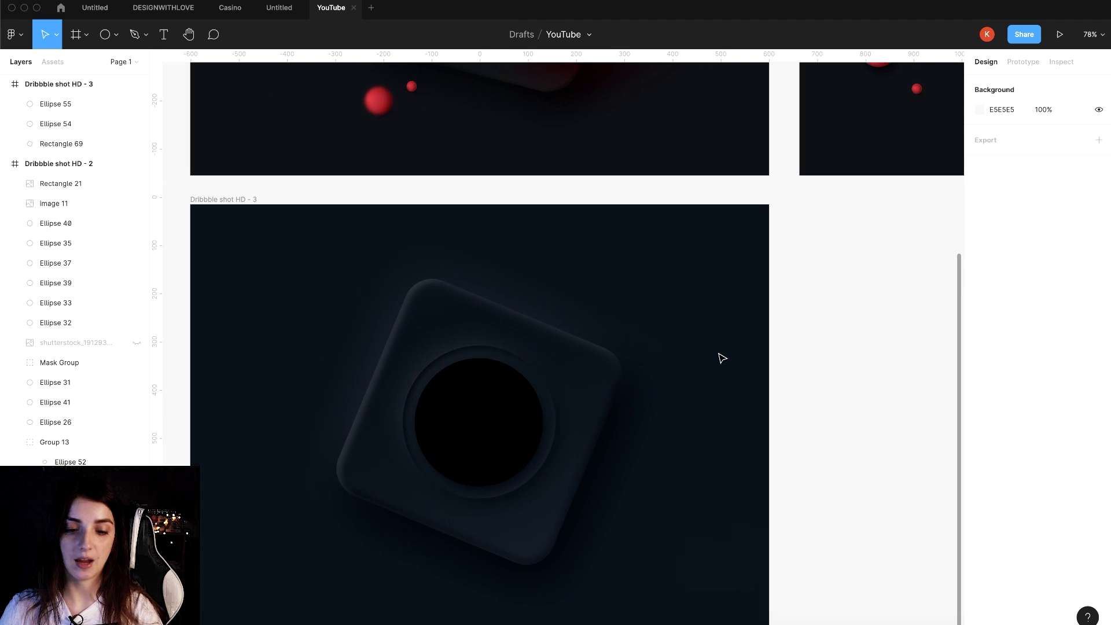
{"action": "scroll", "coordinate": [720, 354], "scroll_direction": "up", "scroll_amount": 2}
{"action": "scroll", "coordinate": [720, 353], "scroll_direction": "up", "scroll_amount": 3}
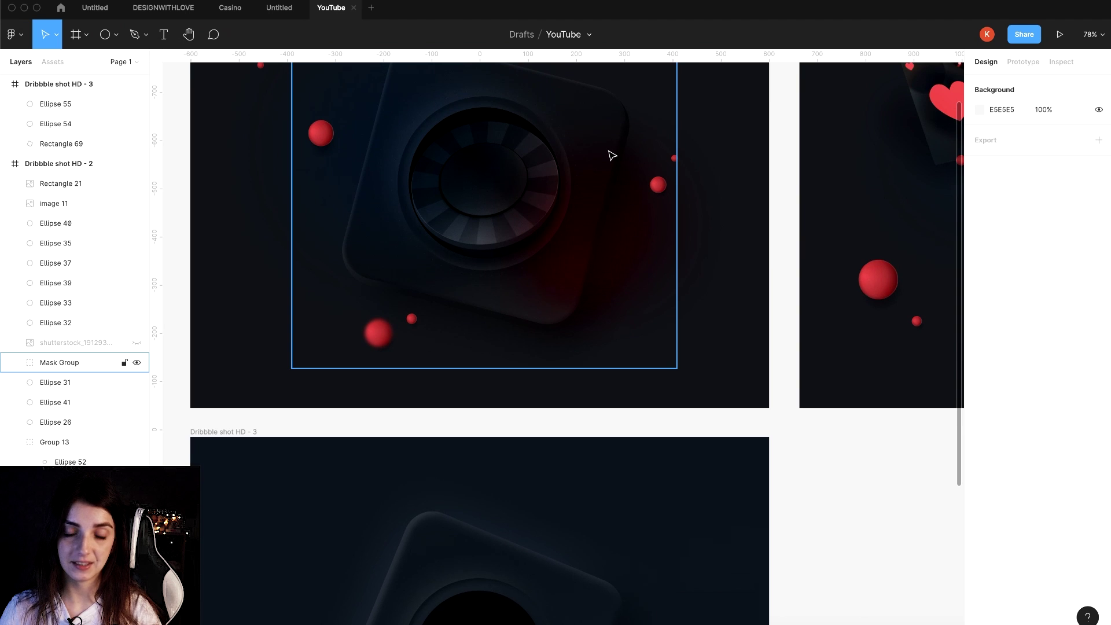
- Draw a 358×358 circle on the empty canvas beside the frames
{"action": "left_click", "coordinate": [104, 34]}
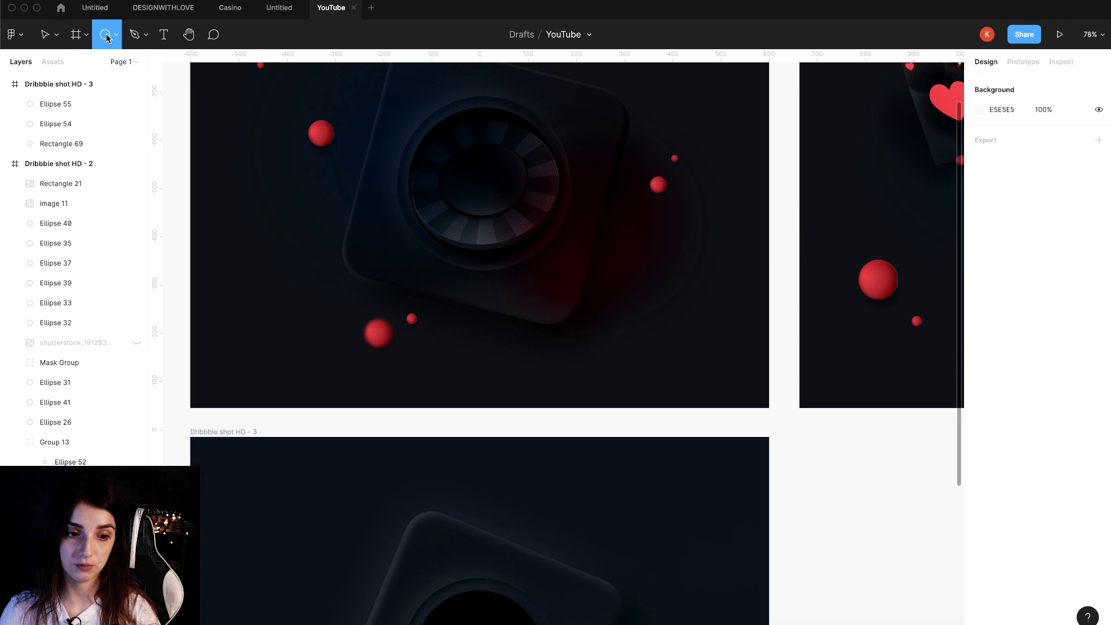
{"action": "scroll", "coordinate": [302, 267], "scroll_direction": "down", "scroll_amount": 3}
{"action": "scroll", "coordinate": [303, 267], "scroll_direction": "down", "scroll_amount": 3}
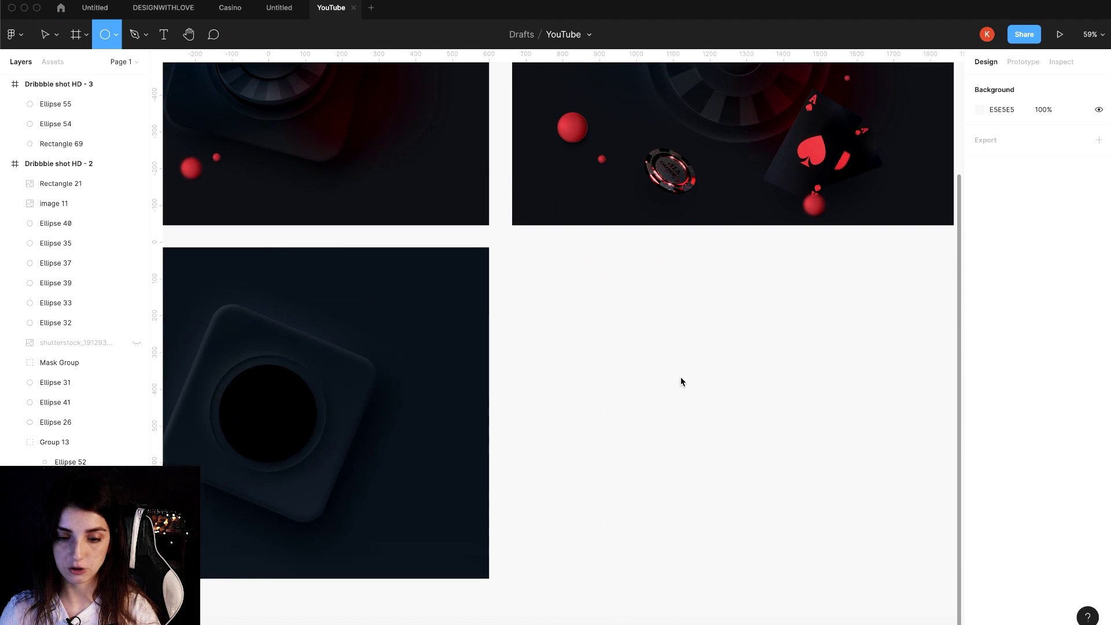
{"action": "left_click_drag", "start_coordinate": [621, 311], "coordinate": [754, 461]}
{"action": "left_click_drag", "start_coordinate": [728, 417], "coordinate": [743, 447]}
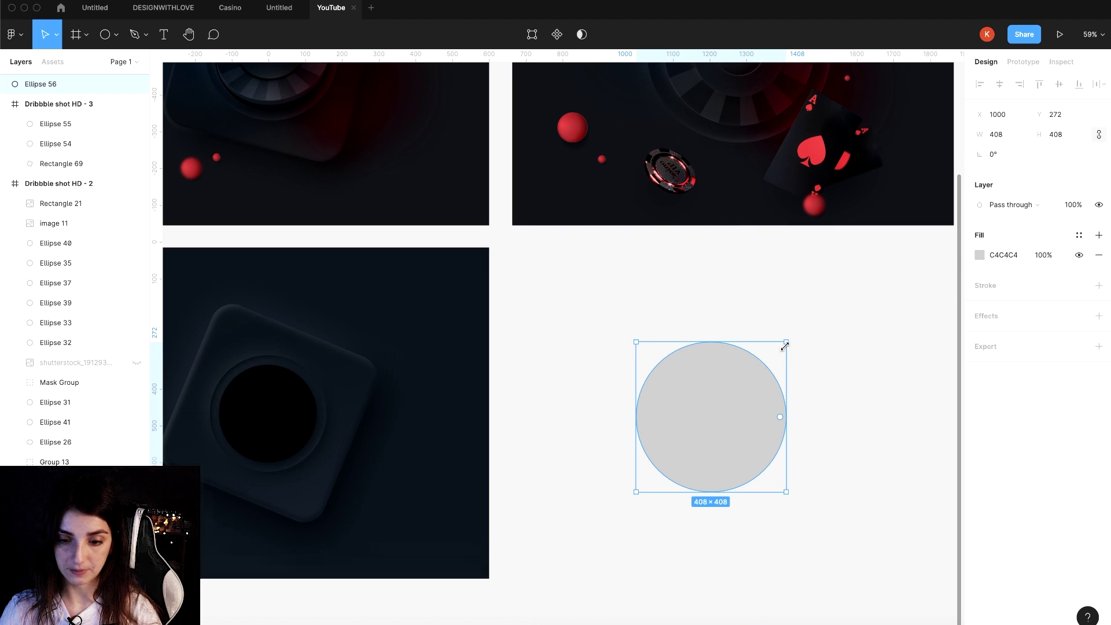
{"action": "left_click_drag", "start_coordinate": [785, 346], "coordinate": [768, 361]}
{"action": "left_click_drag", "start_coordinate": [731, 430], "coordinate": [717, 427]}
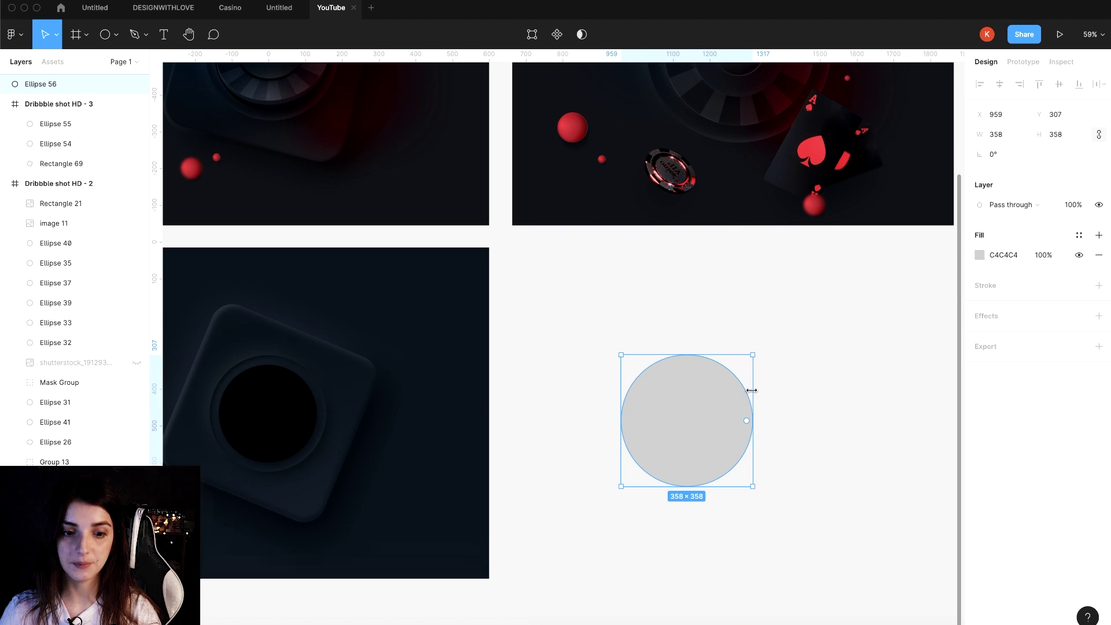
- Paste a copy of the circle and shrink it to 185, centred inside the first
{"action": "key", "text": "ctrl+c"}
{"action": "key", "text": "ctrl+v"}
{"action": "left_click_drag", "start_coordinate": [753, 355], "coordinate": [702, 409]}
{"action": "left_click_drag", "start_coordinate": [669, 464], "coordinate": [696, 439]}
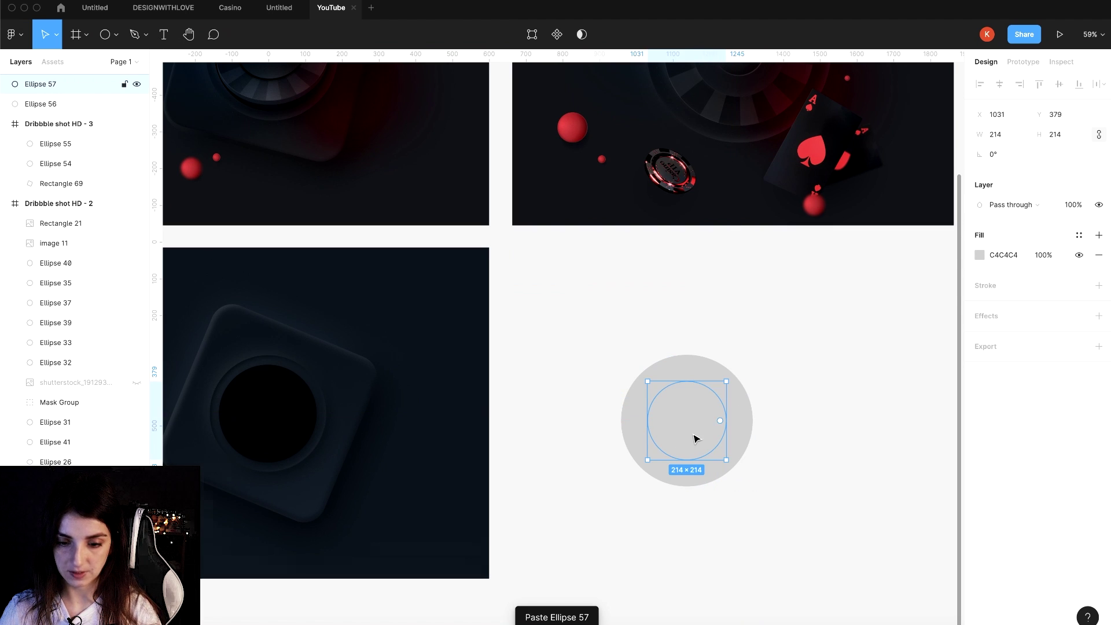
{"action": "left_click_drag", "start_coordinate": [725, 382], "coordinate": [705, 418]}
- Eyedrop a dark navy fill for the outer circle and 090E12 for the inner
{"action": "left_click", "coordinate": [744, 405]}
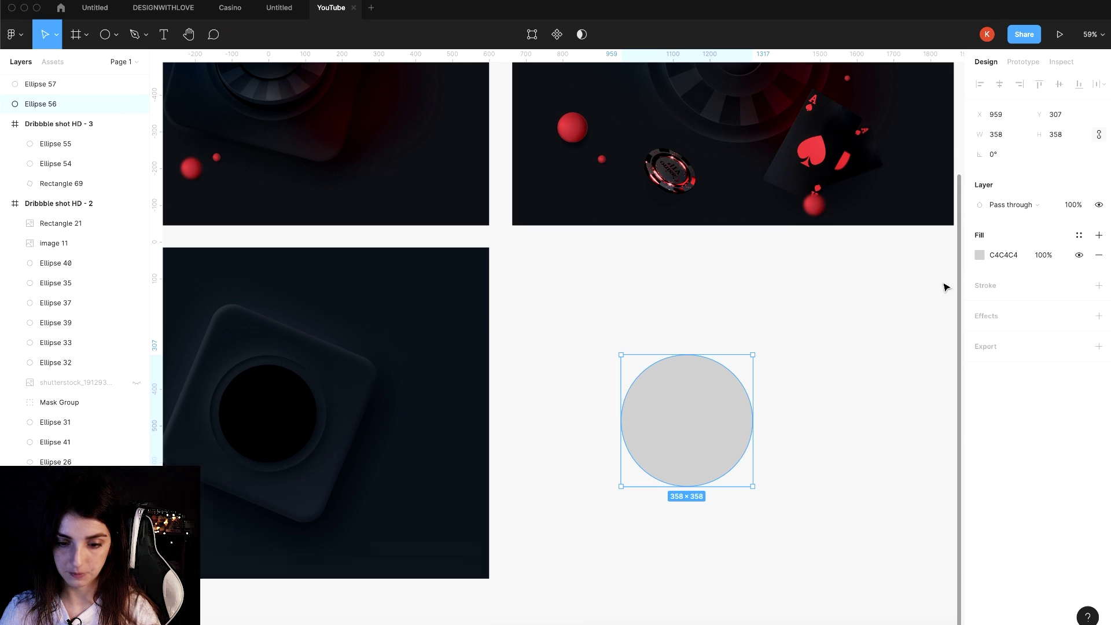
{"action": "left_click", "coordinate": [980, 254]}
{"action": "key", "text": "i"}
{"action": "left_click", "coordinate": [397, 373]}
{"action": "left_click", "coordinate": [687, 420]}
{"action": "left_click", "coordinate": [980, 255]}
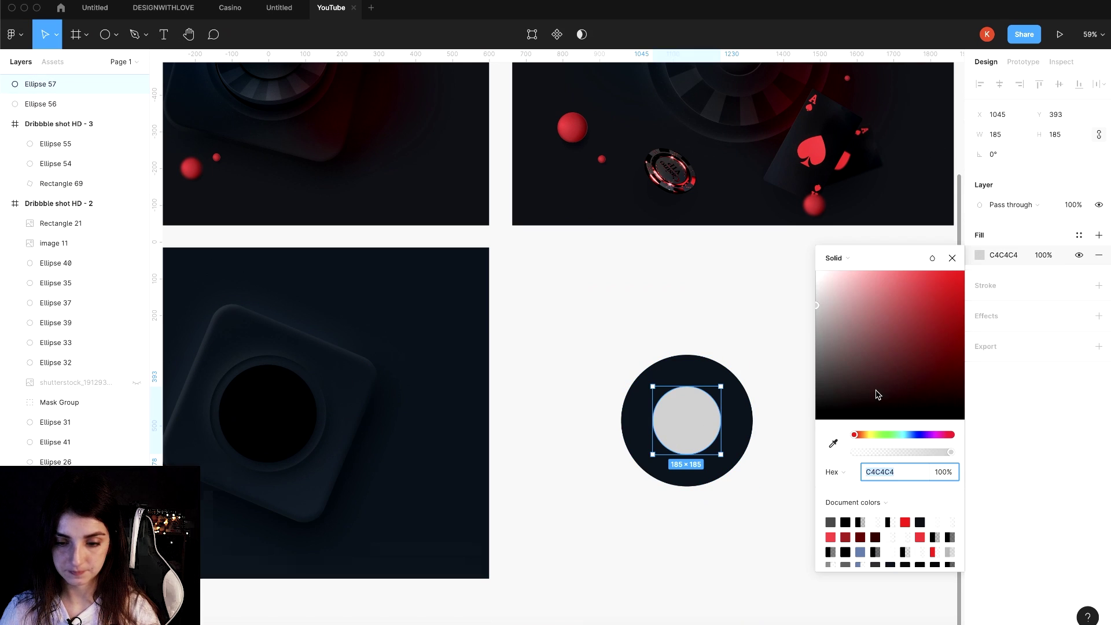
{"action": "key", "text": "i"}
{"action": "left_click", "coordinate": [251, 397]}
- Paste a third circle at 179×179 filled navy 172029, centred with the others
{"action": "key", "text": "Escape"}
{"action": "scroll", "coordinate": [723, 440], "scroll_direction": "up", "scroll_amount": 5}
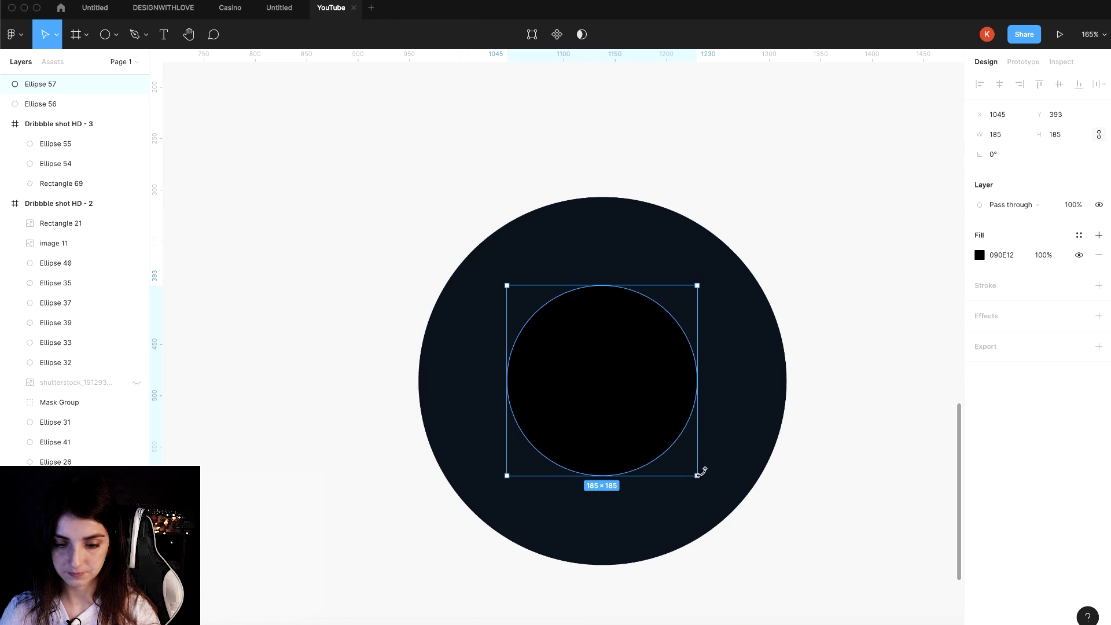
{"action": "key", "text": "ctrl+v"}
{"action": "left_click_drag", "start_coordinate": [699, 474], "coordinate": [691, 468]}
{"action": "left_click", "coordinate": [980, 255]}
{"action": "left_click", "coordinate": [704, 325]}
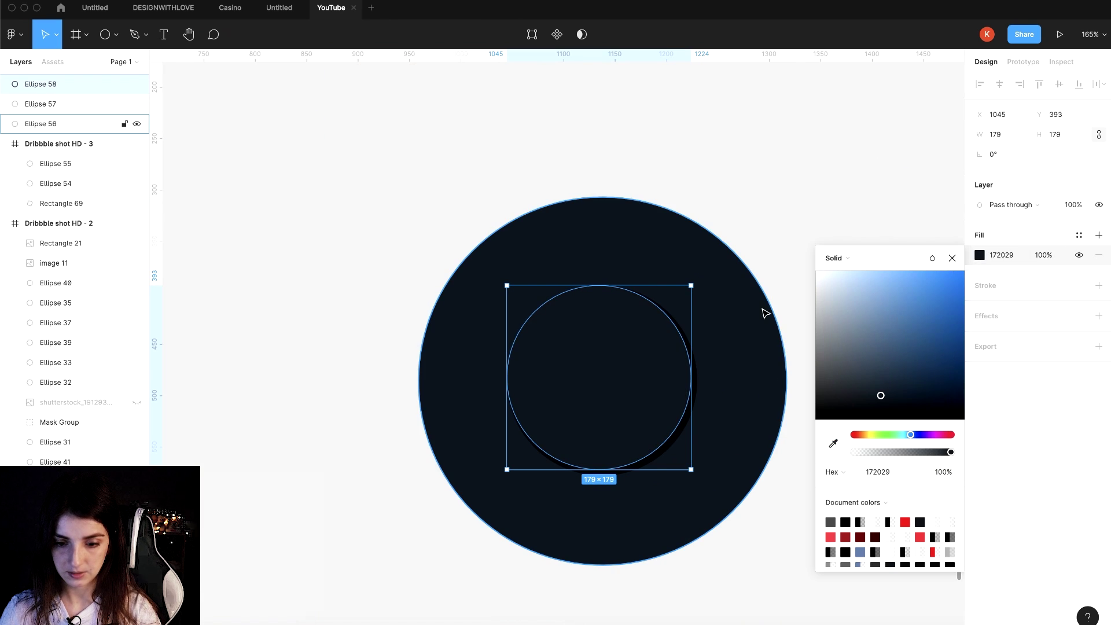
{"action": "left_click_drag", "start_coordinate": [805, 579], "coordinate": [405, 185]}
{"action": "left_click", "coordinate": [875, 221]}
{"action": "scroll", "coordinate": [875, 221], "scroll_direction": "down", "scroll_amount": 5}
- Switch the outer navy circle's fill to an Angular gradient
{"action": "scroll", "coordinate": [888, 330], "scroll_direction": "up", "scroll_amount": 3}
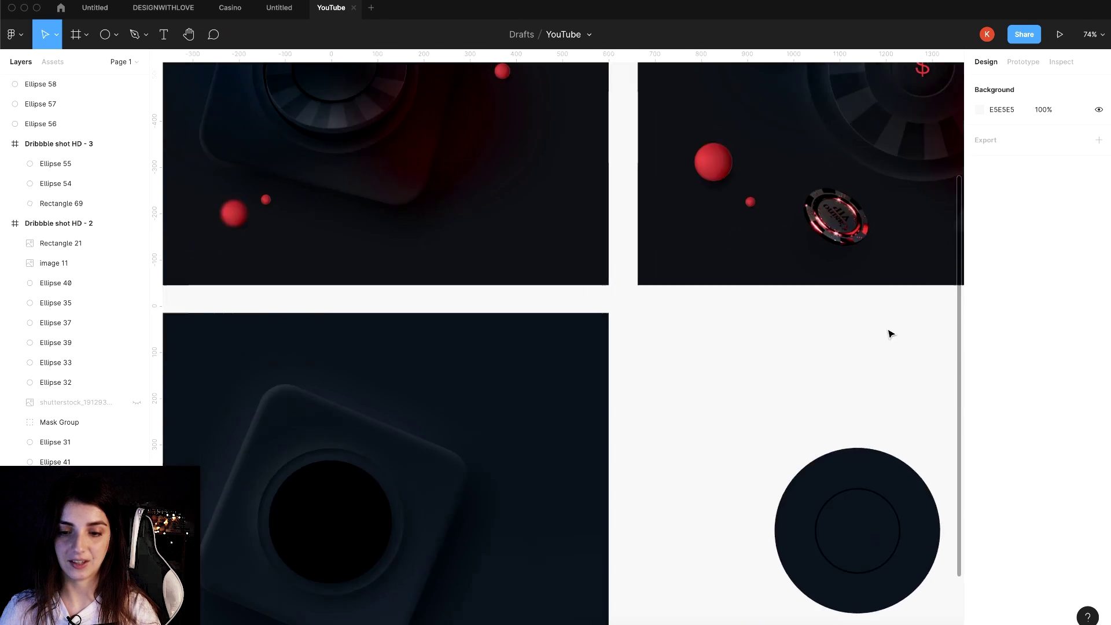
{"action": "scroll", "coordinate": [538, 350], "scroll_direction": "up", "scroll_amount": 3}
{"action": "scroll", "coordinate": [521, 335], "scroll_direction": "up", "scroll_amount": 4}
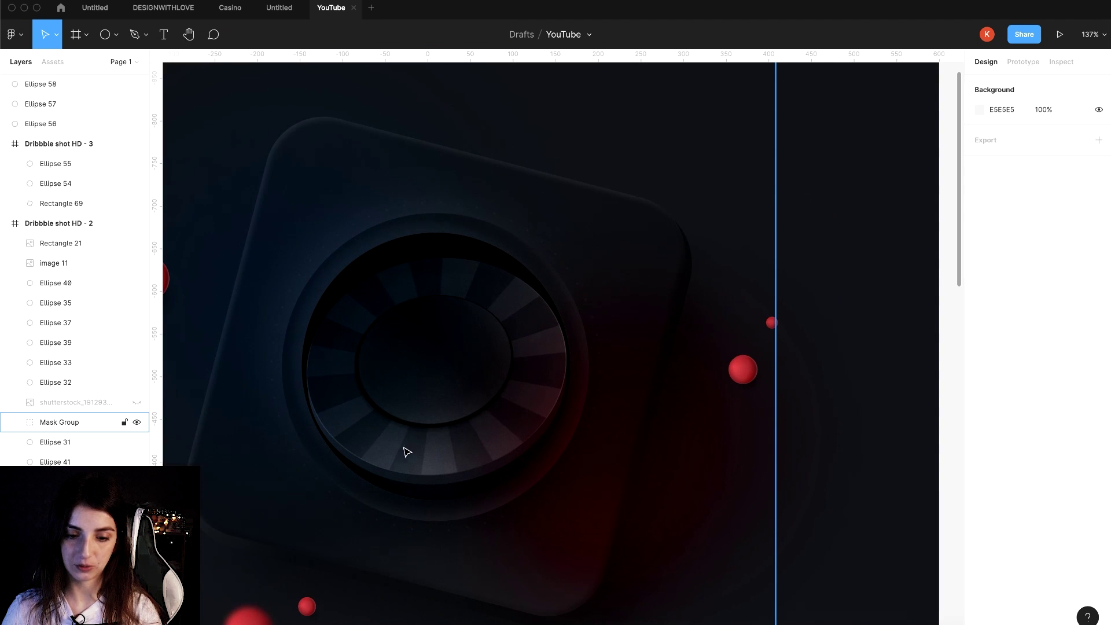
{"action": "scroll", "coordinate": [373, 215], "scroll_direction": "down", "scroll_amount": 5}
{"action": "left_click", "coordinate": [634, 357]}
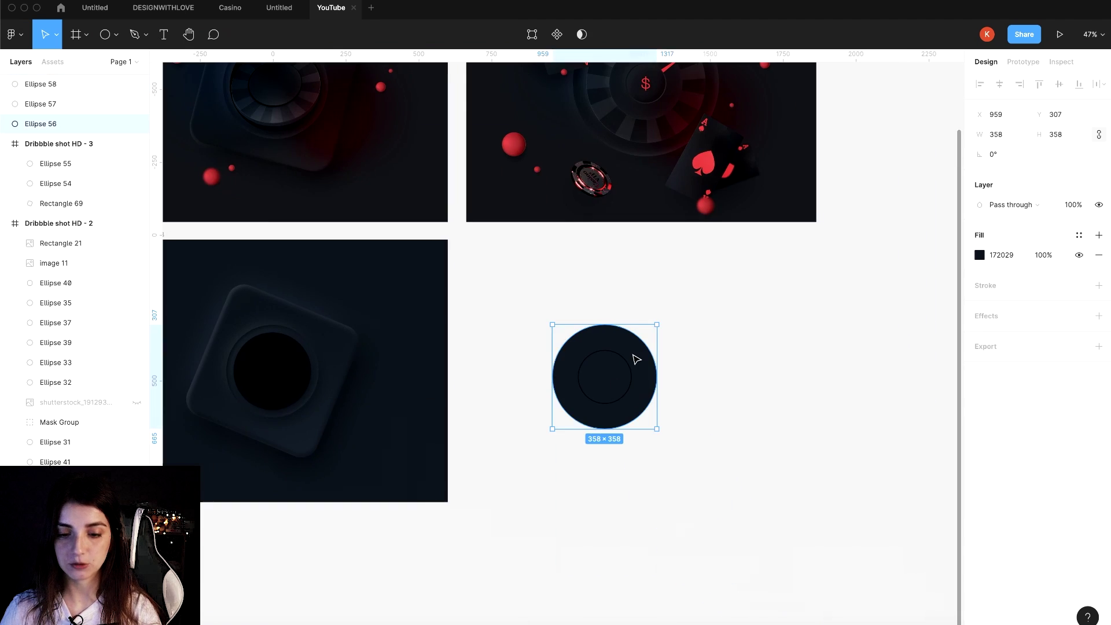
{"action": "scroll", "coordinate": [579, 371], "scroll_direction": "up", "scroll_amount": 4}
{"action": "scroll", "coordinate": [526, 387], "scroll_direction": "up", "scroll_amount": 1}
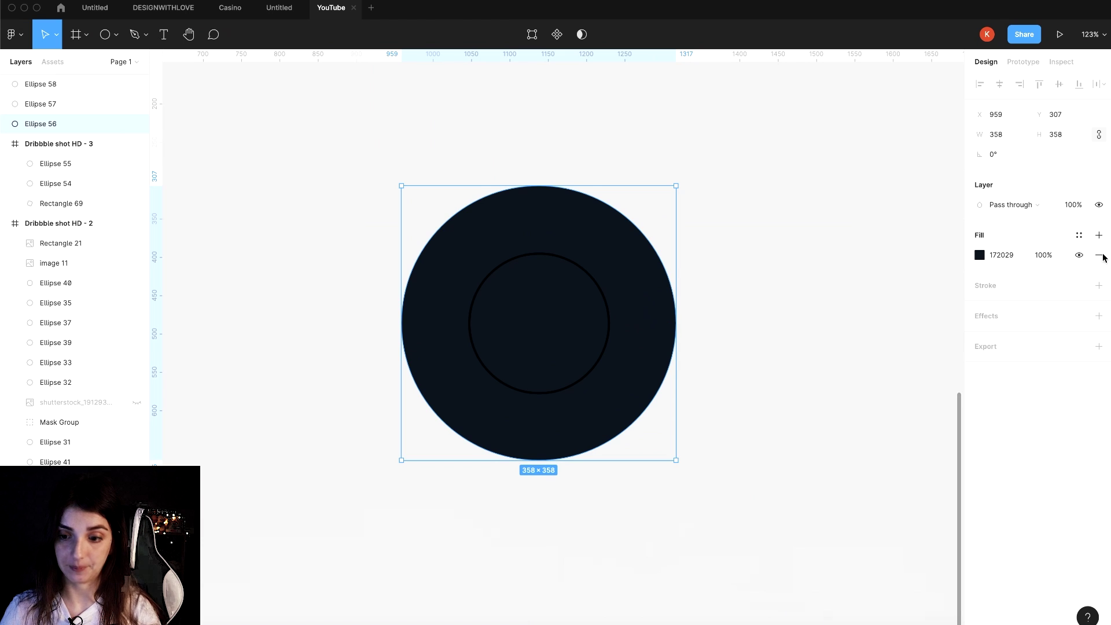
{"action": "left_click", "coordinate": [980, 255]}
{"action": "left_click", "coordinate": [861, 262]}
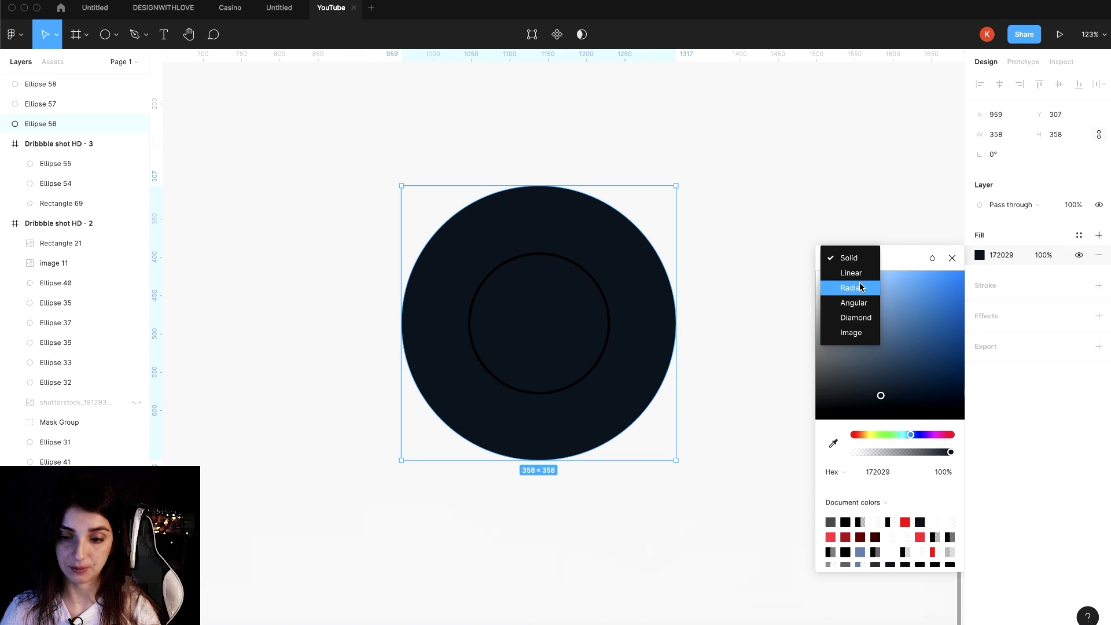
{"action": "left_click", "coordinate": [855, 304]}
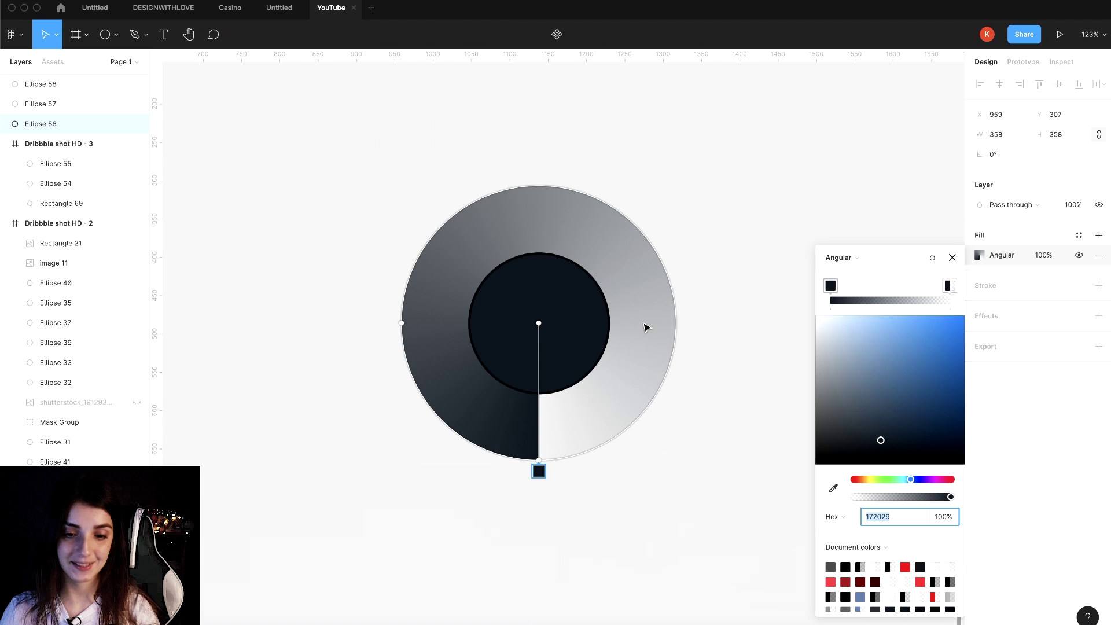
- Add gradient stops, darken the end stop and set the third stop to 222F3B
{"action": "scroll", "coordinate": [619, 313], "scroll_direction": "up", "scroll_amount": 2}
{"action": "left_click", "coordinate": [954, 284]}
{"action": "left_click", "coordinate": [852, 299]}
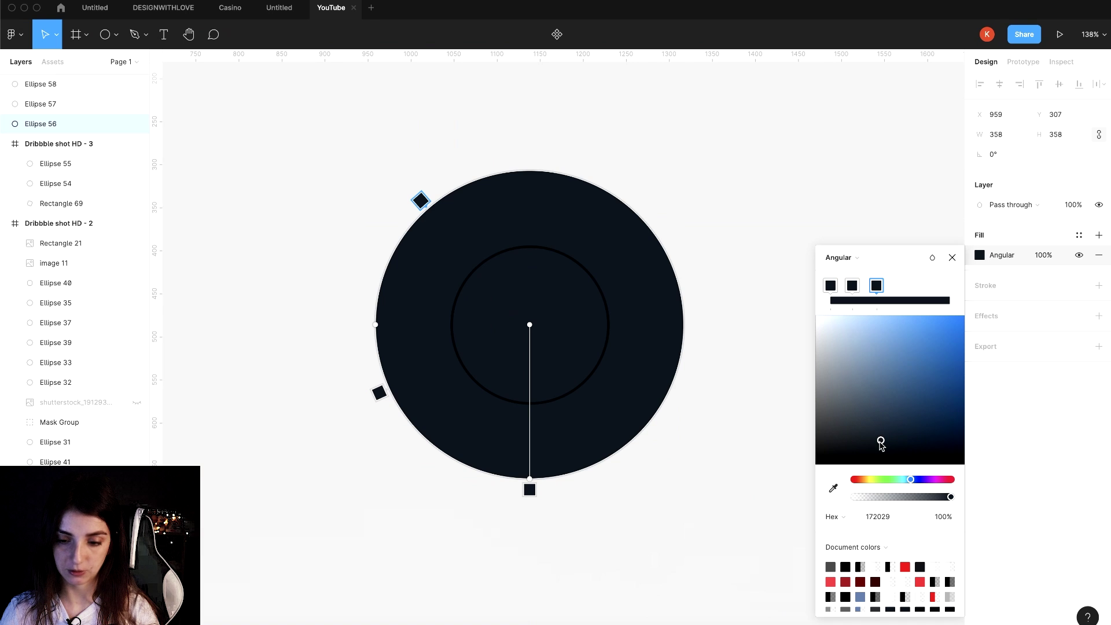
{"action": "left_click_drag", "start_coordinate": [880, 442], "coordinate": [880, 434]}
{"action": "left_click", "coordinate": [858, 287]}
{"action": "left_click", "coordinate": [875, 286]}
{"action": "left_click", "coordinate": [882, 515]}
{"action": "left_click", "coordinate": [852, 285]}
{"action": "left_click", "coordinate": [884, 515]}
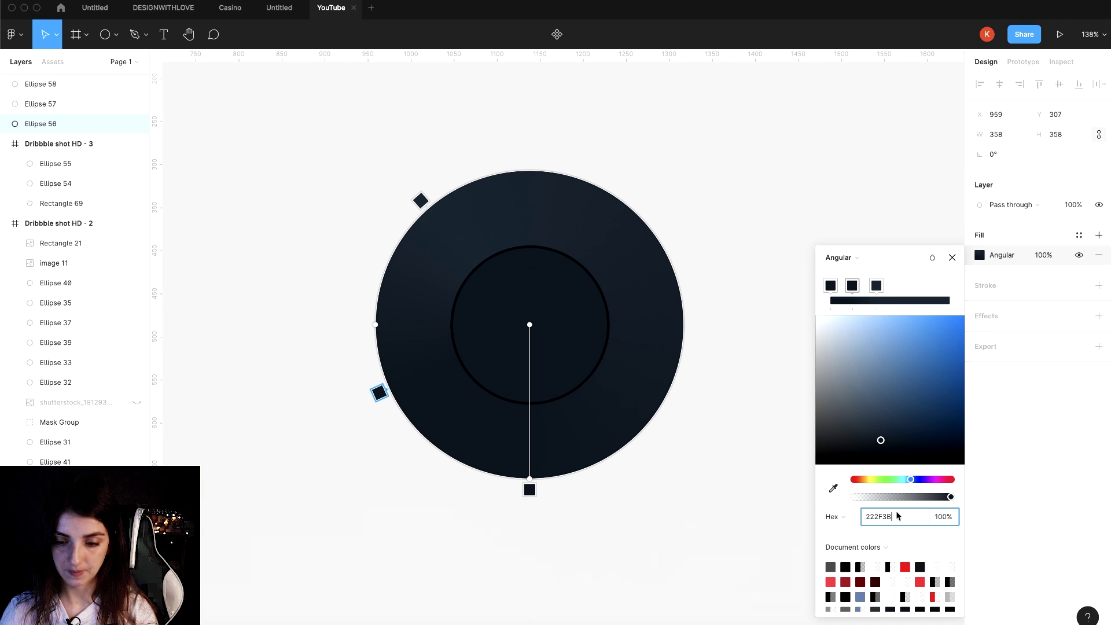
{"action": "key", "text": "Return"}
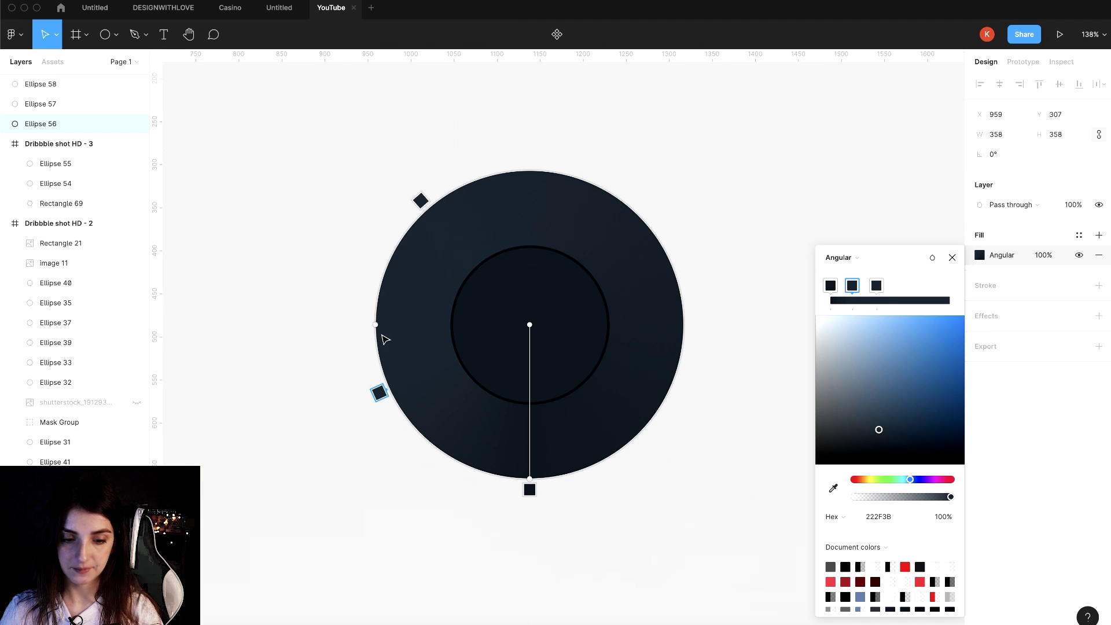
- Slide the gradient stops around the ring, pairing a lighter stop with dark 172029
{"action": "mouse_move", "coordinate": [421, 201]}
{"action": "left_mouse_down"}
{"action": "mouse_move", "coordinate": [461, 425]}
{"action": "mouse_move", "coordinate": [496, 457]}
{"action": "mouse_move", "coordinate": [466, 463]}
{"action": "left_mouse_up"}
{"action": "scroll", "coordinate": [466, 471], "scroll_direction": "up", "scroll_amount": 3}
{"action": "left_click_drag", "start_coordinate": [339, 347], "coordinate": [347, 359]}
{"action": "mouse_move", "coordinate": [388, 402]}
{"action": "left_mouse_down"}
{"action": "mouse_move", "coordinate": [431, 450]}
{"action": "mouse_move", "coordinate": [407, 434]}
{"action": "mouse_move", "coordinate": [418, 441]}
{"action": "left_mouse_up"}
{"action": "scroll", "coordinate": [431, 457], "scroll_direction": "up", "scroll_amount": 3}
{"action": "left_click_drag", "start_coordinate": [475, 468], "coordinate": [631, 508]}
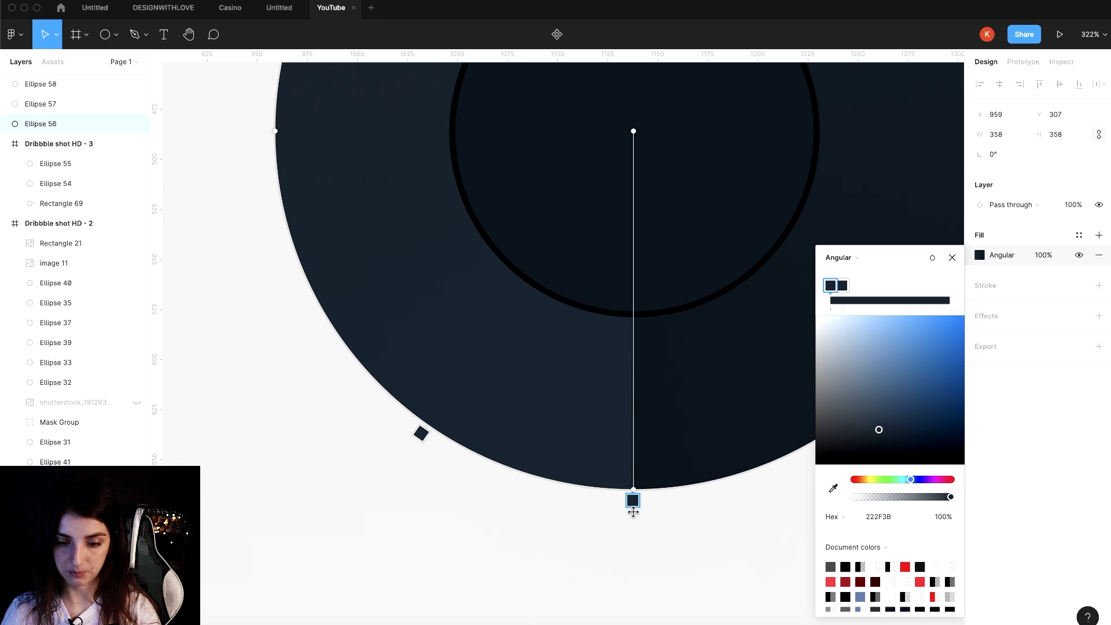
{"action": "left_click_drag", "start_coordinate": [422, 434], "coordinate": [567, 501]}
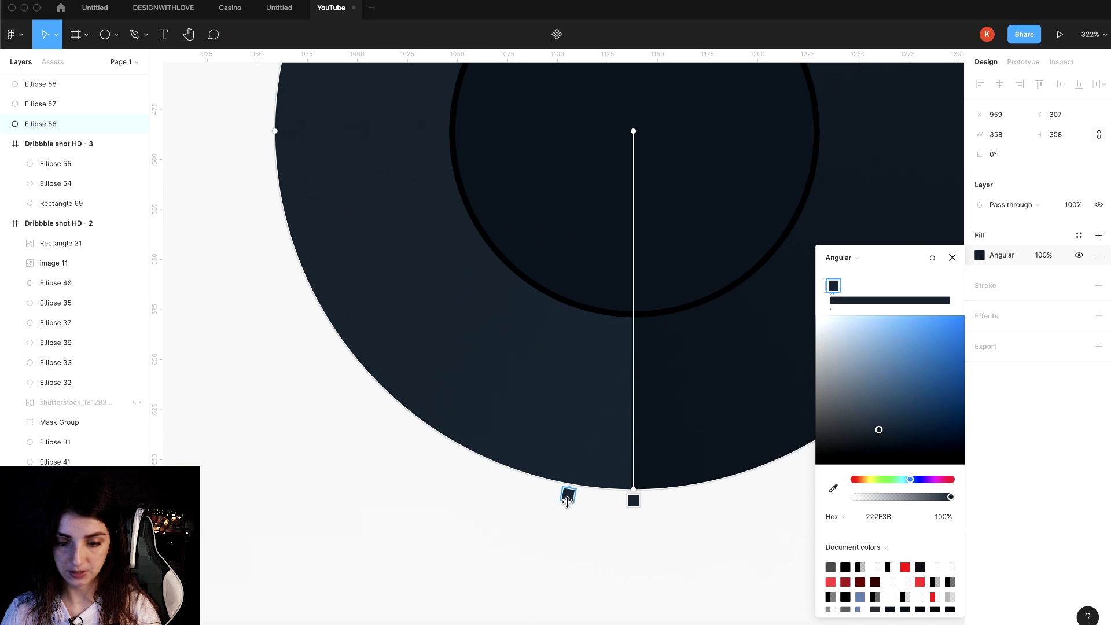
{"action": "left_click", "coordinate": [546, 489]}
{"action": "left_click", "coordinate": [834, 487]}
{"action": "left_click", "coordinate": [777, 439]}
{"action": "left_click", "coordinate": [952, 258]}
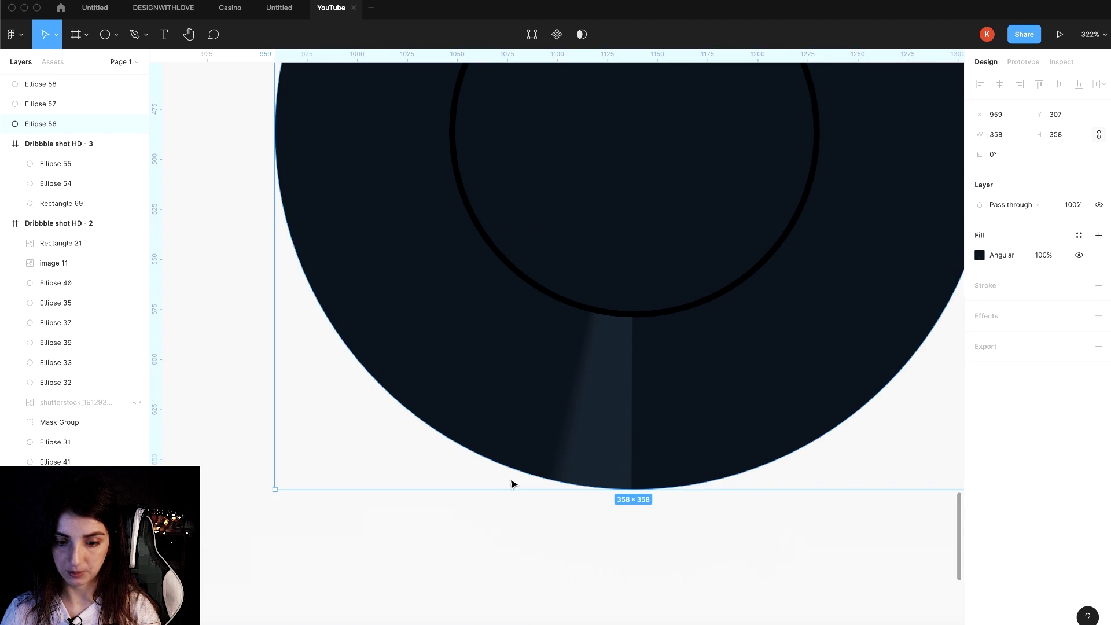
- Add a stop, remove the extra one and tighten the light-to-dark wedge edge
{"action": "scroll", "coordinate": [527, 484], "scroll_direction": "up", "scroll_amount": 5}
{"action": "left_click", "coordinate": [979, 254]}
{"action": "scroll", "coordinate": [497, 456], "scroll_direction": "up", "scroll_amount": 5}
{"action": "left_click", "coordinate": [464, 450]}
{"action": "left_click_drag", "start_coordinate": [529, 465], "coordinate": [486, 454]}
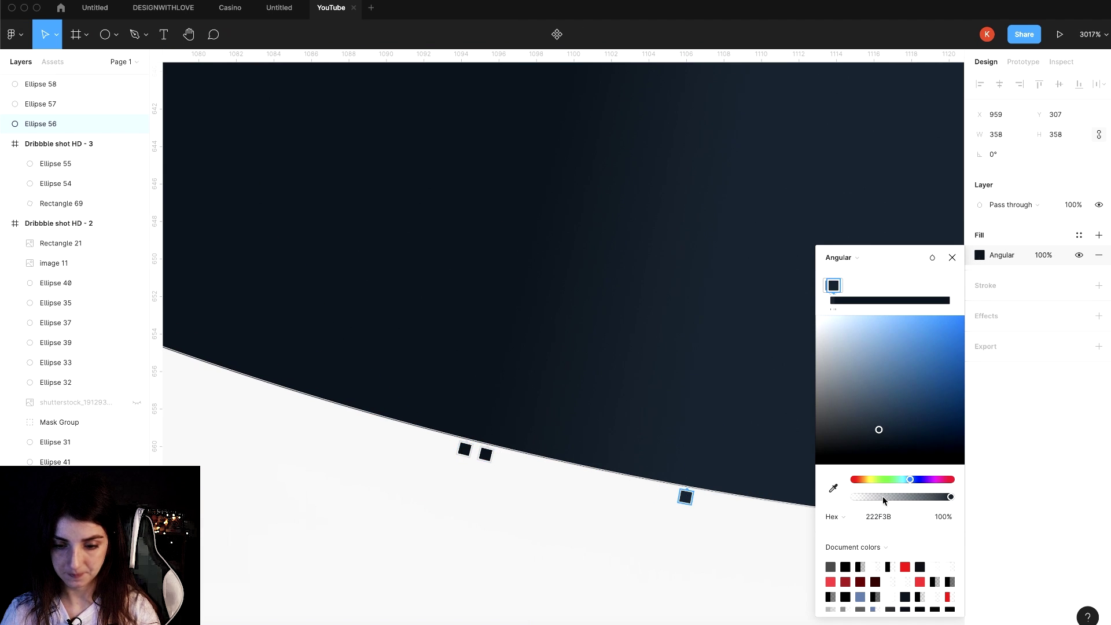
{"action": "left_click", "coordinate": [707, 376]}
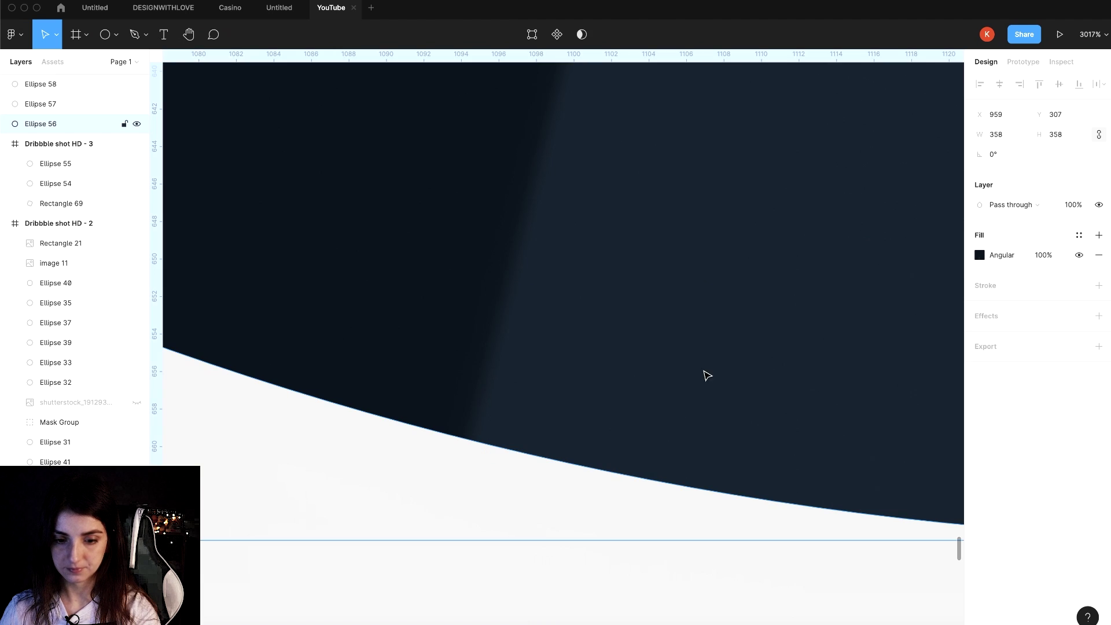
{"action": "key", "text": "Return"}
{"action": "left_click_drag", "start_coordinate": [487, 455], "coordinate": [474, 460]}
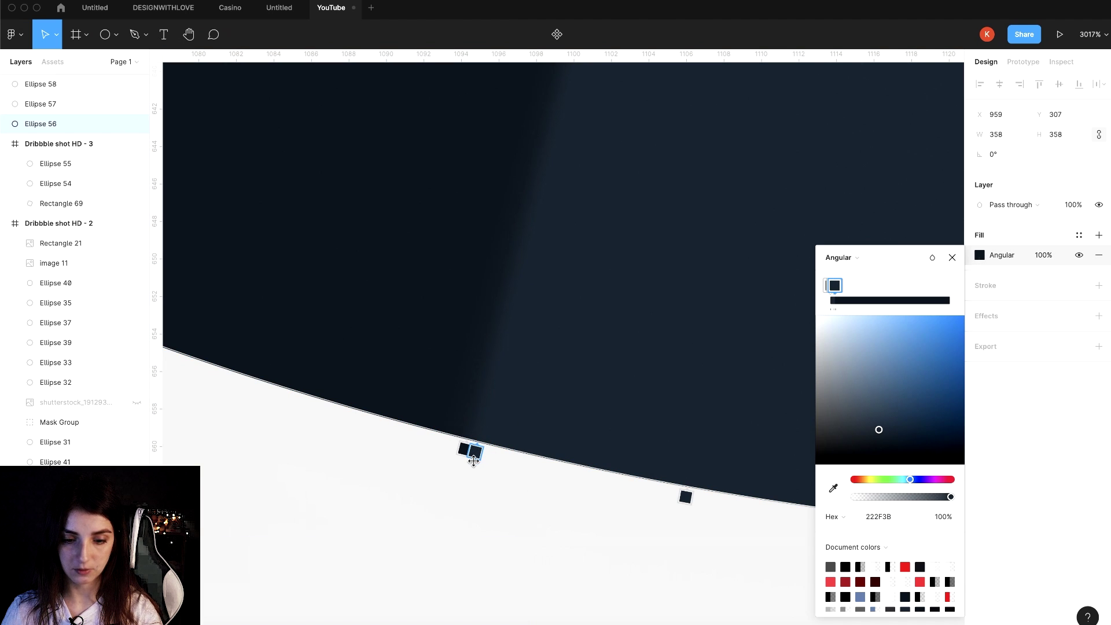
{"action": "left_click", "coordinate": [466, 452]}
{"action": "key", "text": "shift+2"}
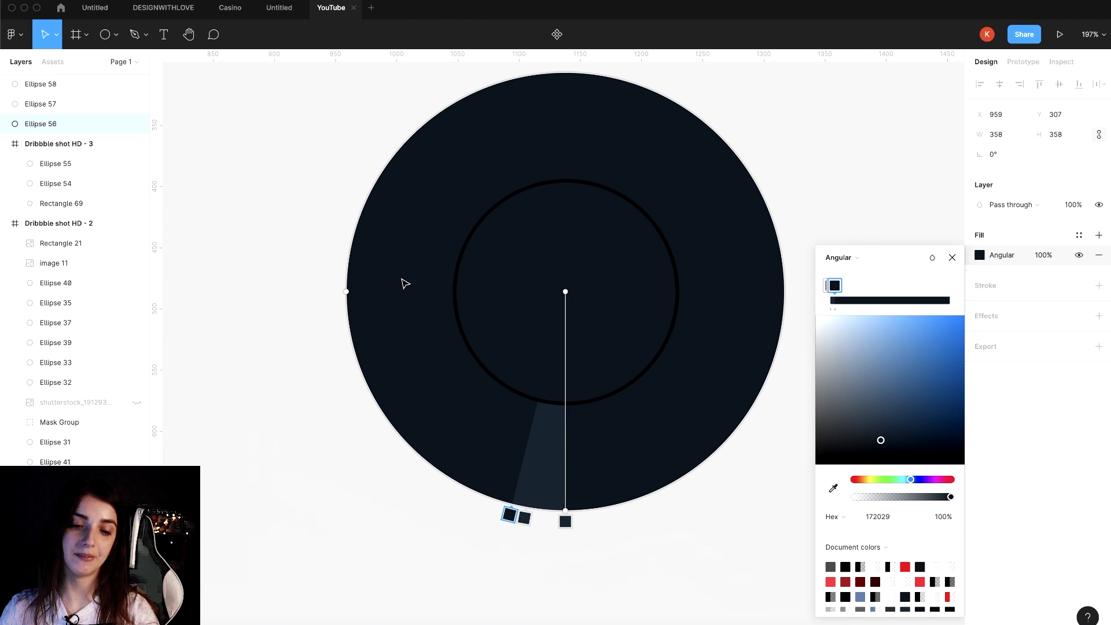
- Add more hard-edged stops for further wedges, then select Ellipses 56–58 together
{"action": "scroll", "coordinate": [510, 512], "scroll_direction": "up", "scroll_amount": 3}
{"action": "left_click", "coordinate": [531, 517]}
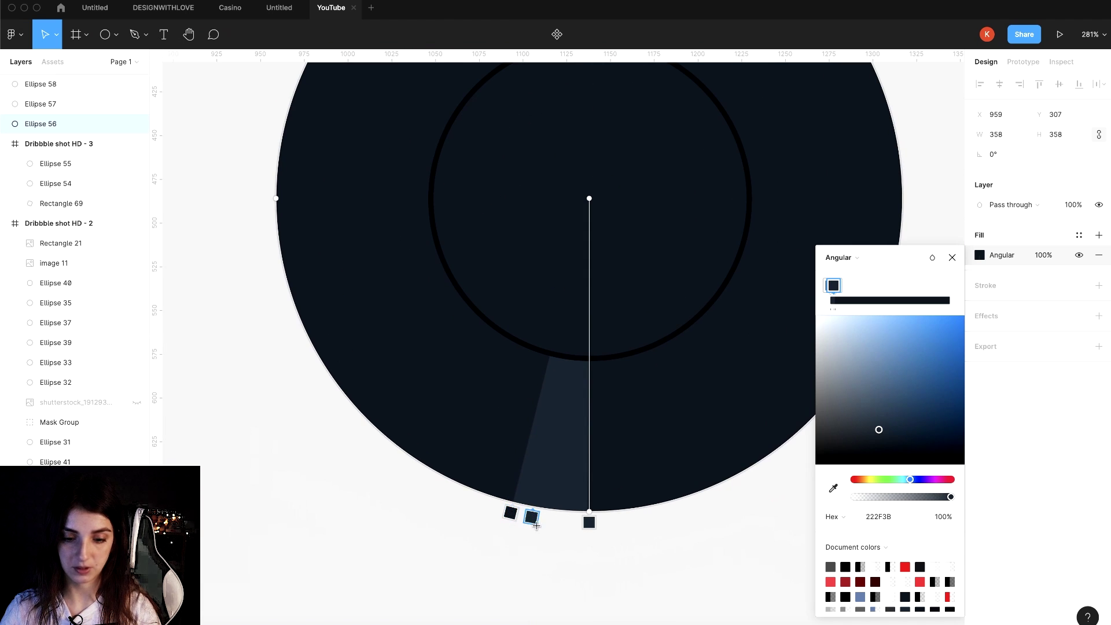
{"action": "left_click", "coordinate": [444, 482]}
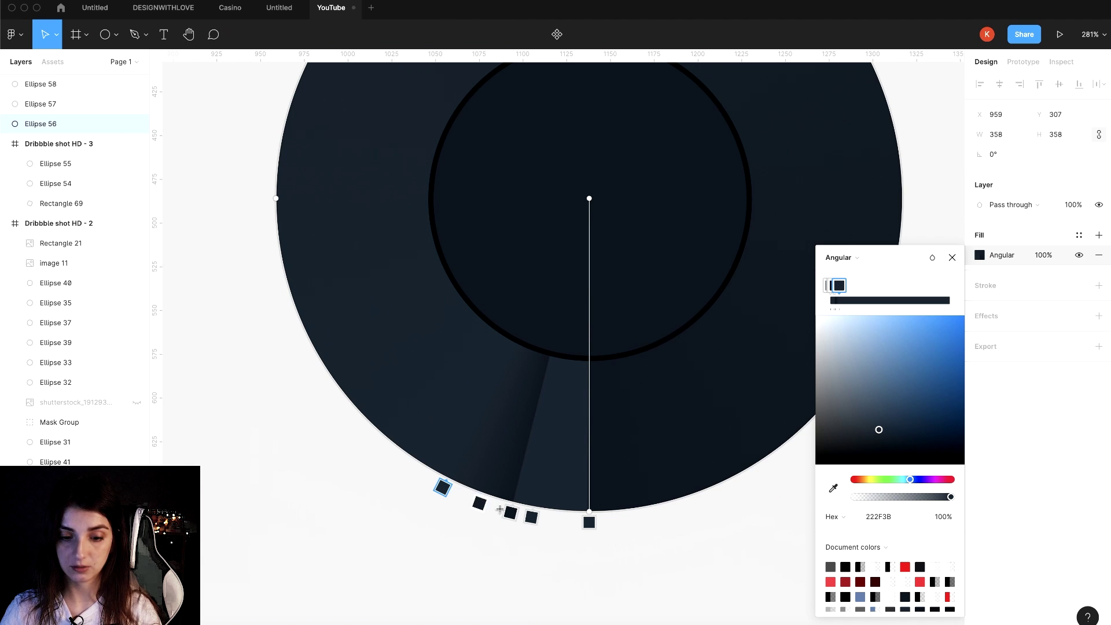
{"action": "left_click", "coordinate": [369, 431]}
{"action": "left_click_drag", "start_coordinate": [380, 441], "coordinate": [383, 439]}
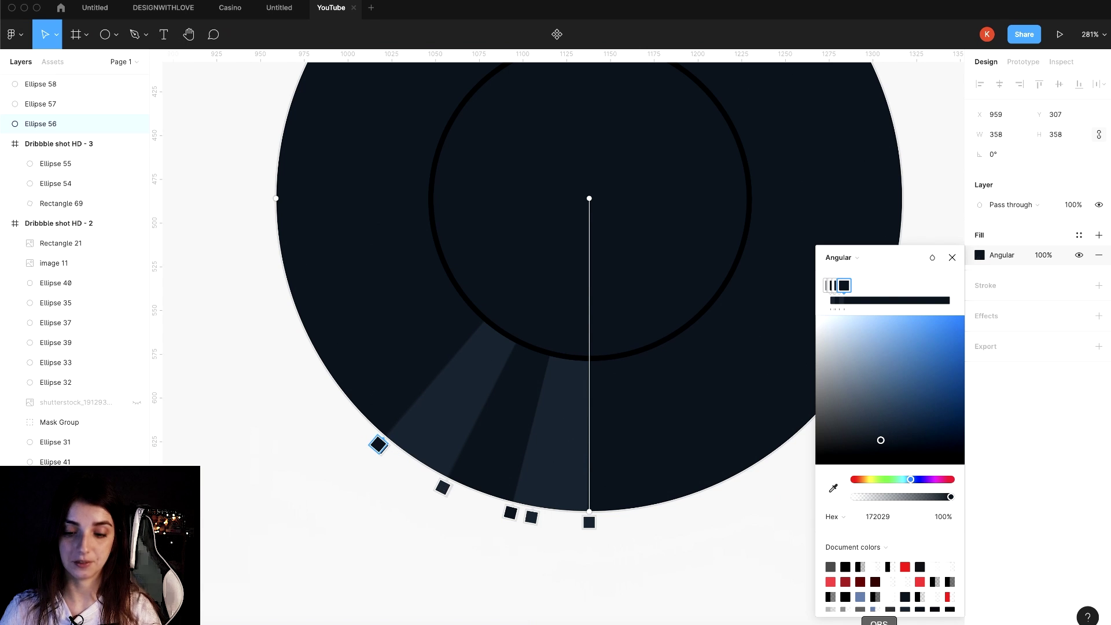
{"action": "scroll", "coordinate": [588, 377], "scroll_direction": "down", "scroll_amount": 5}
{"action": "key", "text": "Escape"}
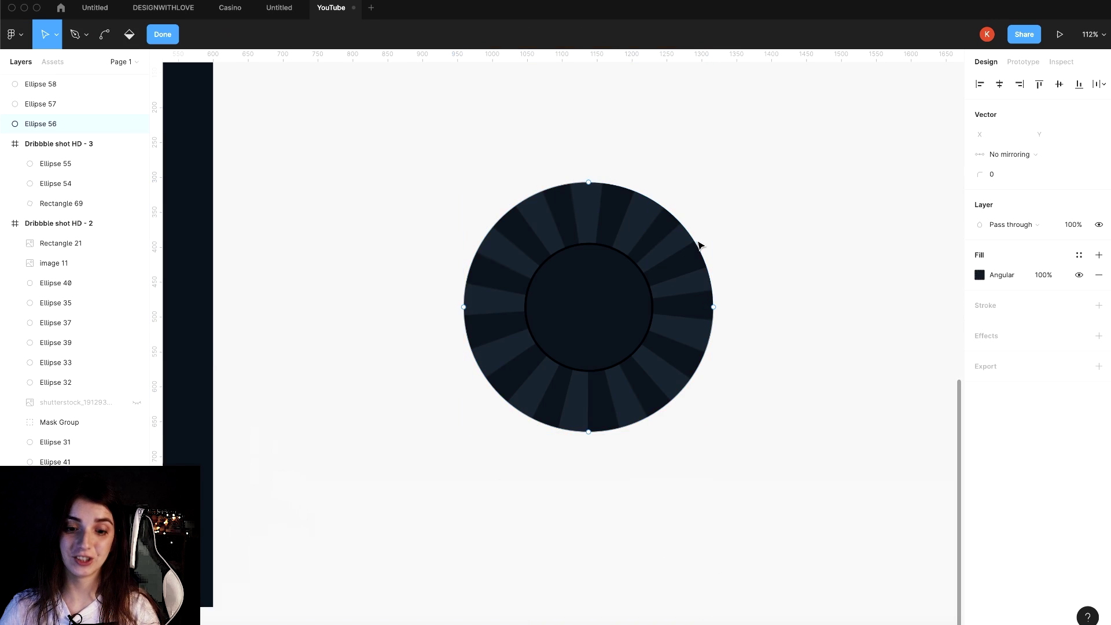
{"action": "scroll", "coordinate": [768, 214], "scroll_direction": "down", "scroll_amount": 5}
{"action": "left_click_drag", "start_coordinate": [806, 417], "coordinate": [643, 216]}
- Group the three wheel ellipses together
{"action": "scroll", "coordinate": [712, 296], "scroll_direction": "up", "scroll_amount": 5}
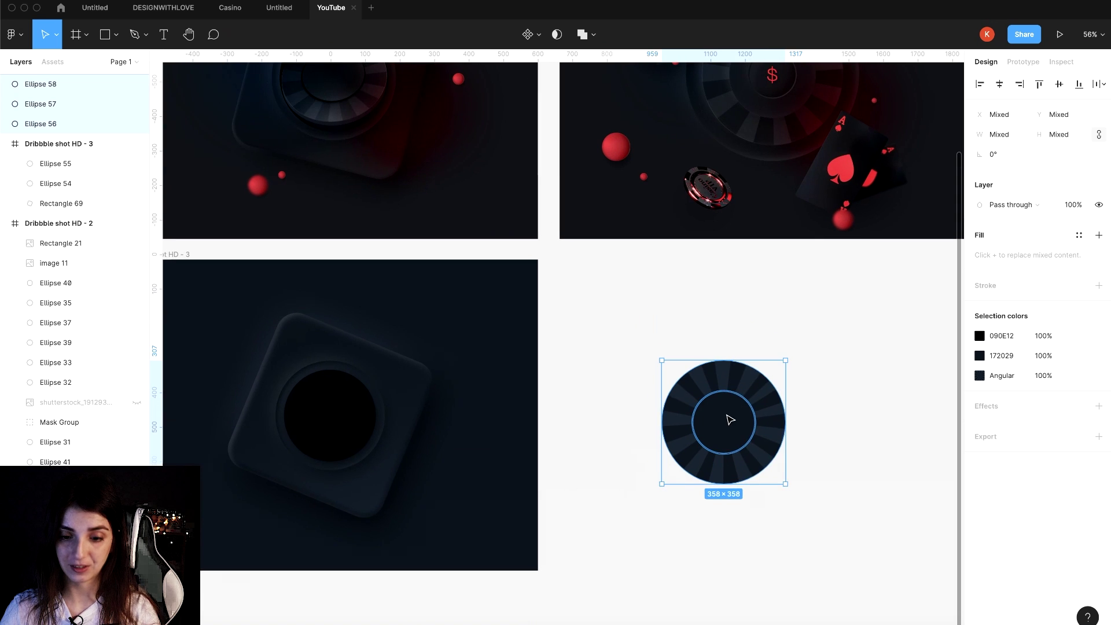
{"action": "right_click", "coordinate": [729, 416]}
{"action": "left_click", "coordinate": [760, 405]}
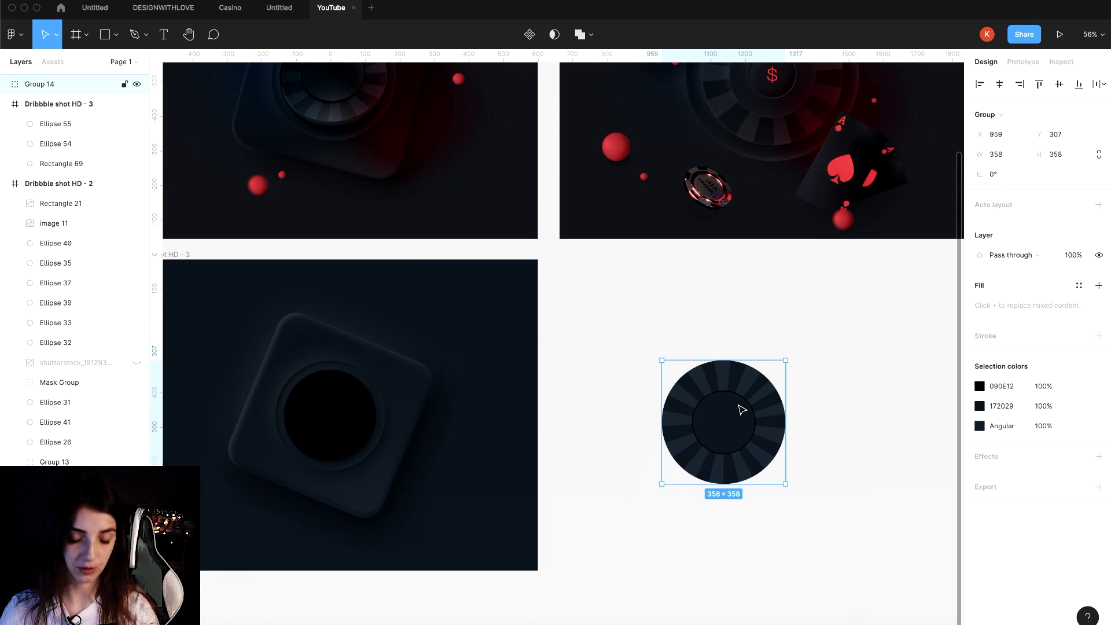
- Skew the wheel group with SkewDat: horizontal -5°, vertical 3°
{"action": "right_click", "coordinate": [725, 412]}
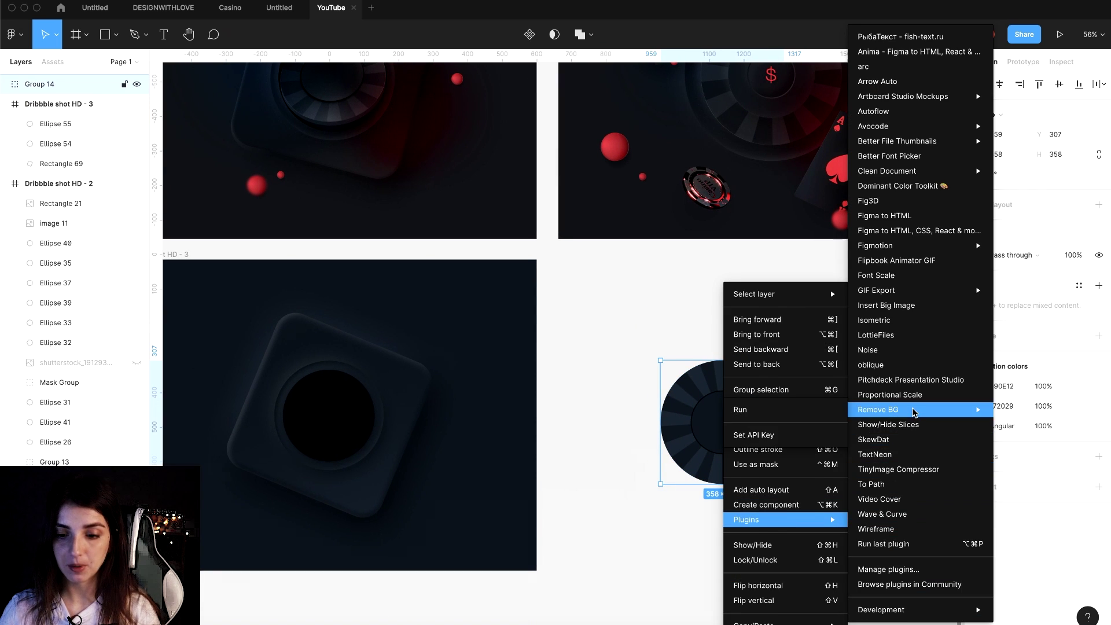
{"action": "mouse_move", "coordinate": [746, 520]}
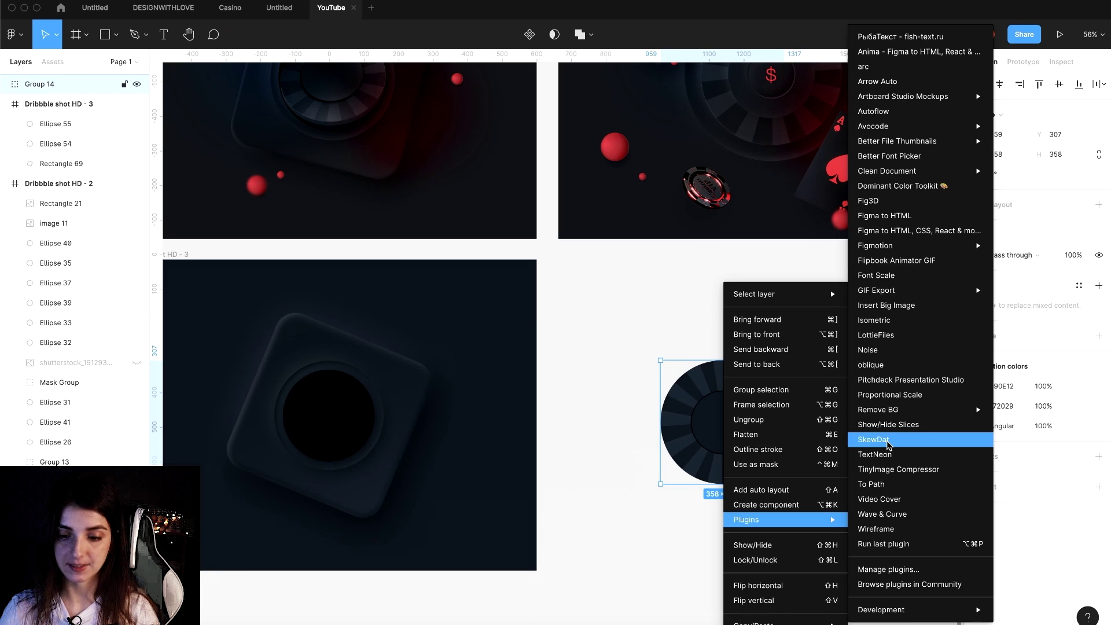
{"action": "left_click", "coordinate": [888, 439]}
{"action": "left_click_drag", "start_coordinate": [825, 290], "coordinate": [821, 289]}
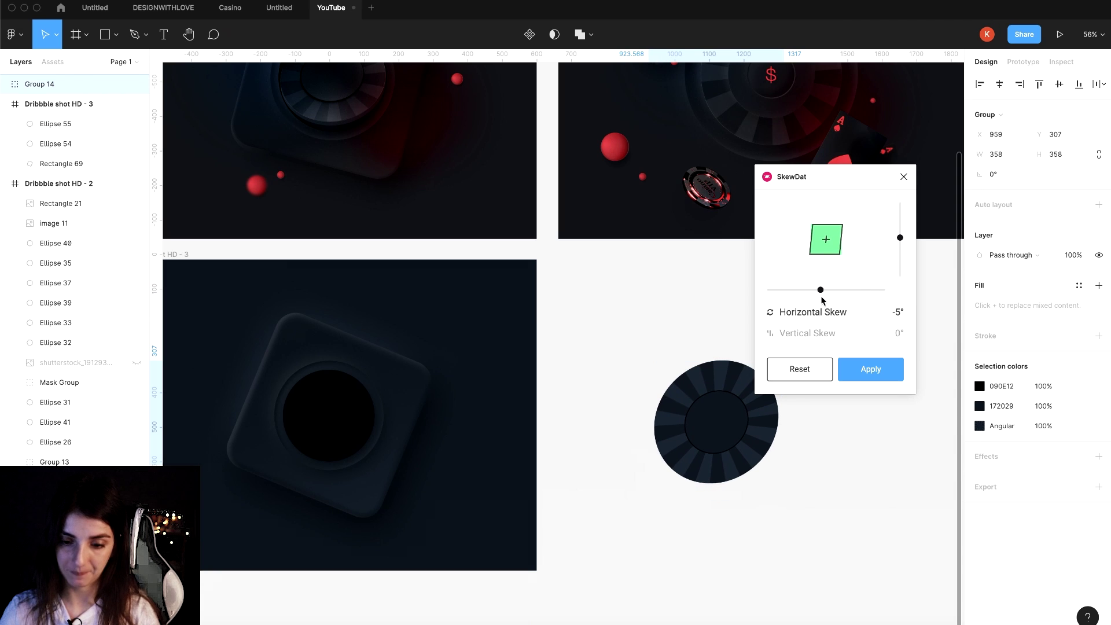
{"action": "scroll", "coordinate": [670, 409], "scroll_direction": "up", "scroll_amount": 3}
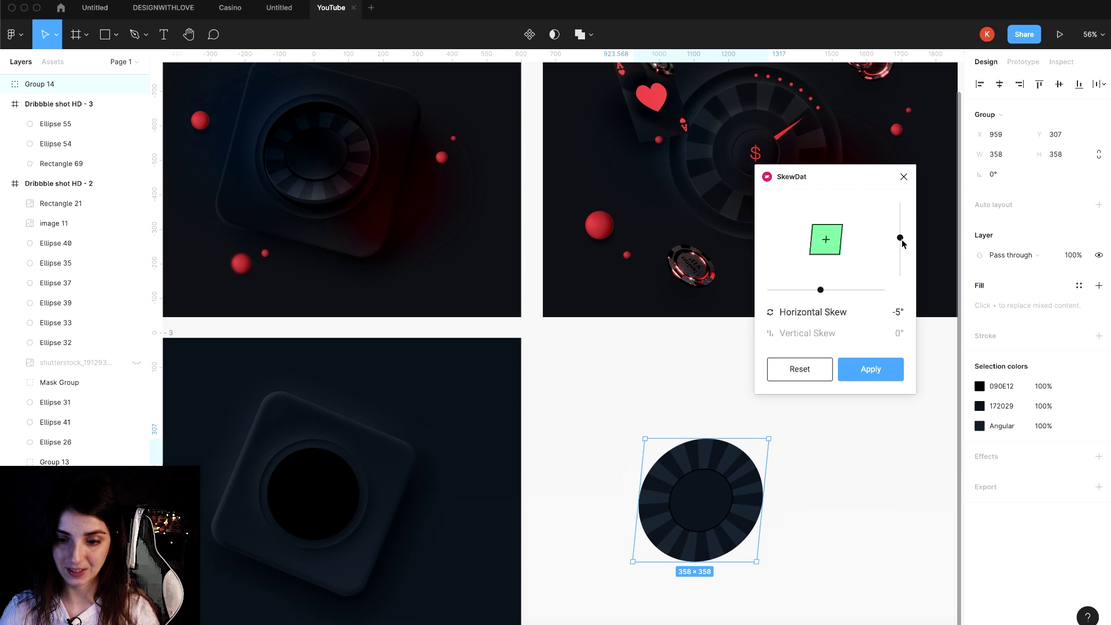
{"action": "left_click_drag", "start_coordinate": [900, 238], "coordinate": [896, 238]}
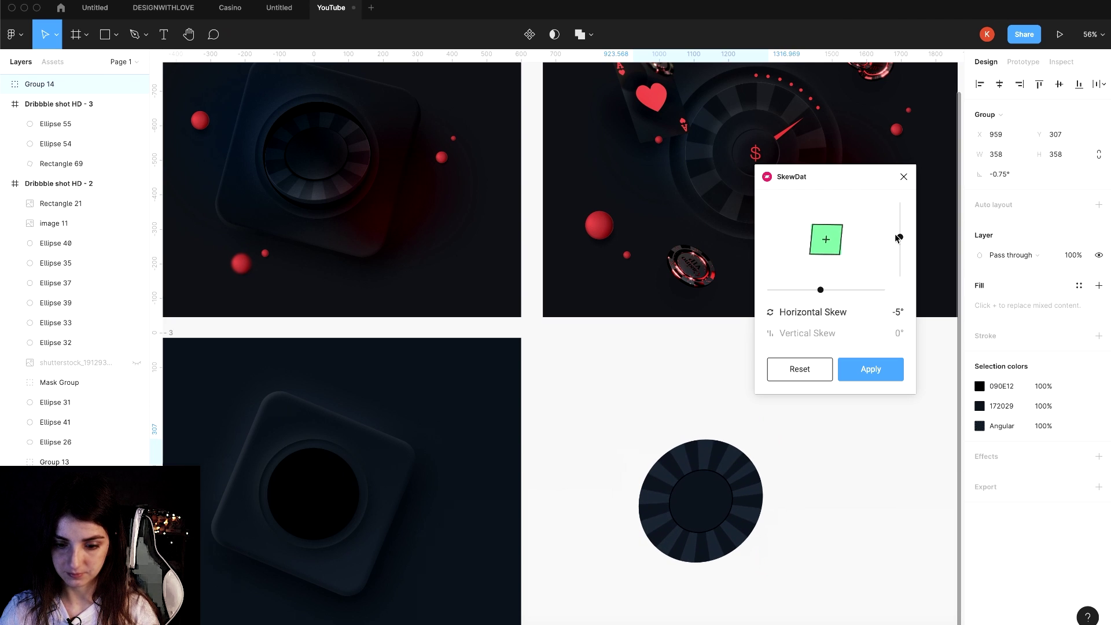
{"action": "left_click_drag", "start_coordinate": [902, 238], "coordinate": [900, 235]}
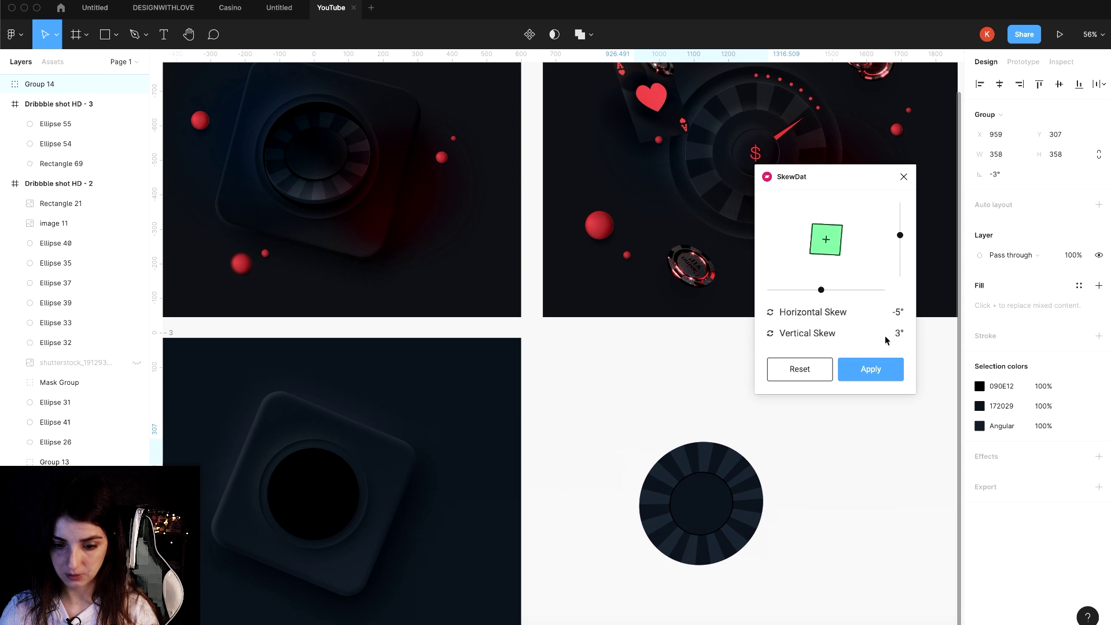
{"action": "left_click", "coordinate": [871, 370]}
{"action": "scroll", "coordinate": [794, 450], "scroll_direction": "down", "scroll_amount": 3}
{"action": "left_click", "coordinate": [759, 385]}
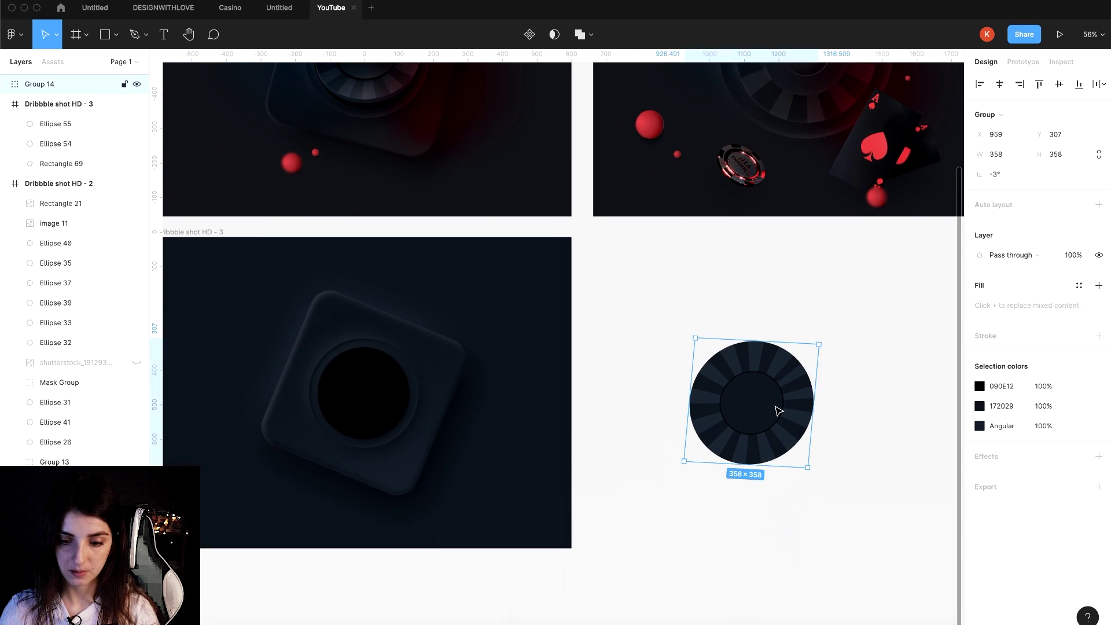
- Move the striped wheel onto the dark tile and shrink it to fit the hole
{"action": "left_click_drag", "start_coordinate": [779, 411], "coordinate": [379, 426]}
{"action": "scroll", "coordinate": [379, 427], "scroll_direction": "up", "scroll_amount": 5}
{"action": "left_click_drag", "start_coordinate": [293, 477], "coordinate": [377, 393]}
{"action": "scroll", "coordinate": [447, 340], "scroll_direction": "up", "scroll_amount": 5}
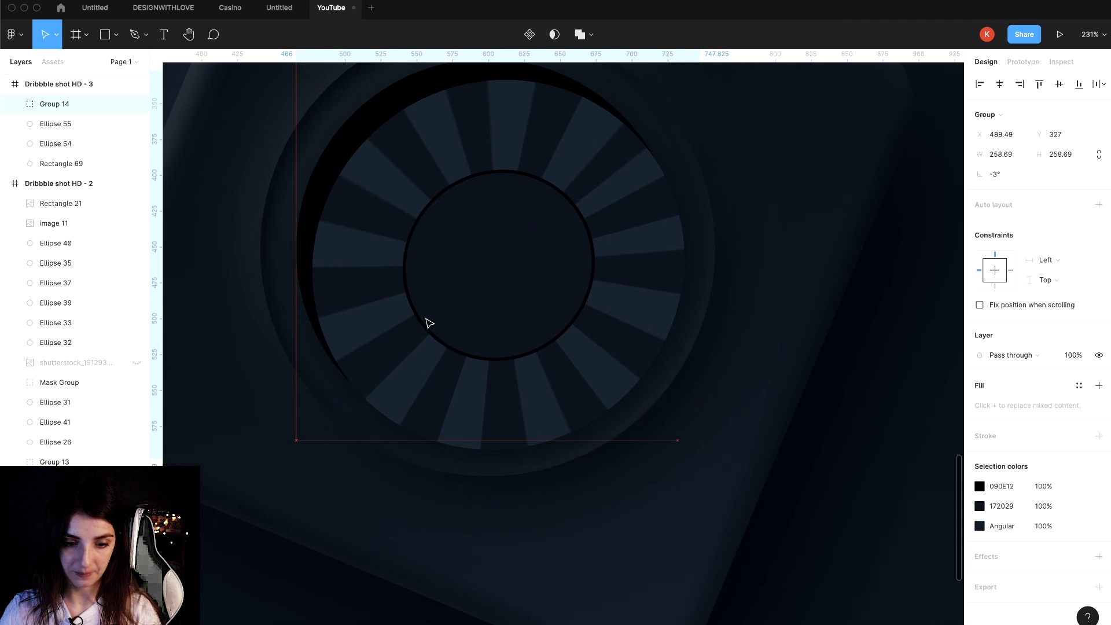
{"action": "scroll", "coordinate": [429, 323], "scroll_direction": "up", "scroll_amount": 2}
{"action": "left_click_drag", "start_coordinate": [688, 167], "coordinate": [679, 177]}
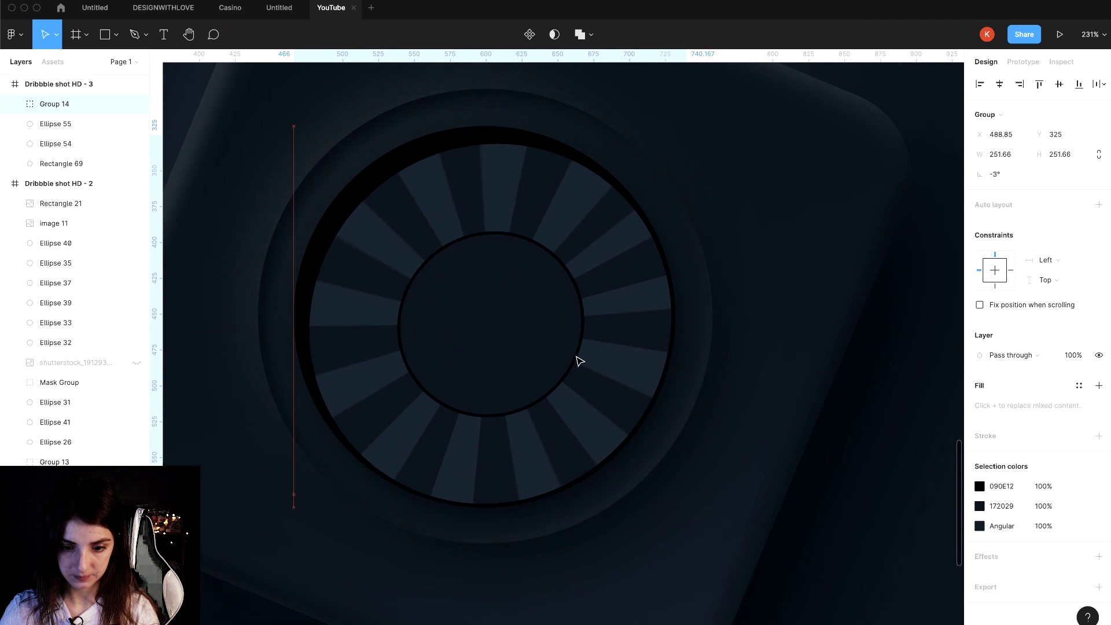
{"action": "scroll", "coordinate": [457, 322], "scroll_direction": "down", "scroll_amount": 4}
{"action": "scroll", "coordinate": [458, 322], "scroll_direction": "down", "scroll_amount": 2}
{"action": "scroll", "coordinate": [440, 325], "scroll_direction": "down", "scroll_amount": 5}
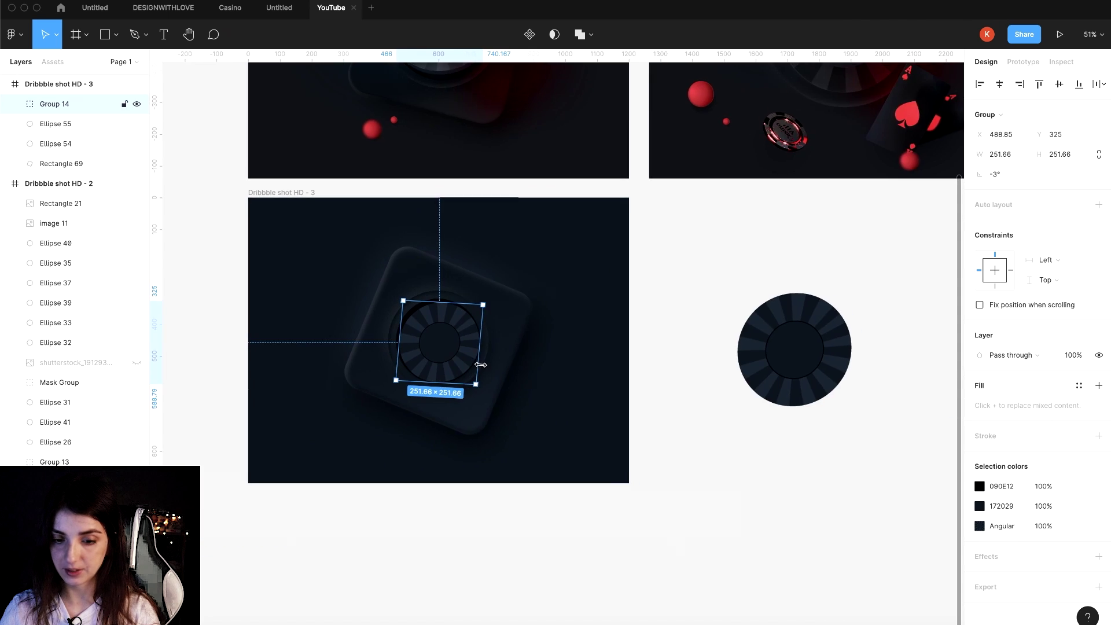
{"action": "scroll", "coordinate": [431, 313], "scroll_direction": "up", "scroll_amount": 3}
- Re-skew the wheel with SkewDat at horizontal -9°, then resize it to about 245 px
{"action": "right_click", "coordinate": [433, 284]}
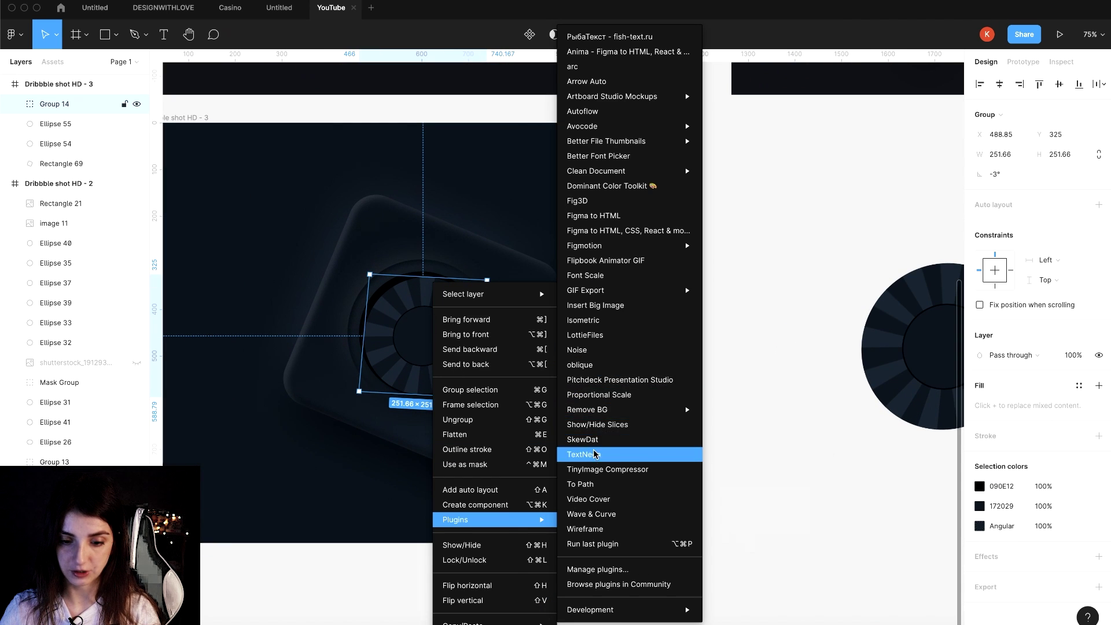
{"action": "left_click", "coordinate": [594, 439]}
{"action": "left_click_drag", "start_coordinate": [828, 289], "coordinate": [815, 290]}
{"action": "left_click_drag", "start_coordinate": [900, 237], "coordinate": [900, 240]}
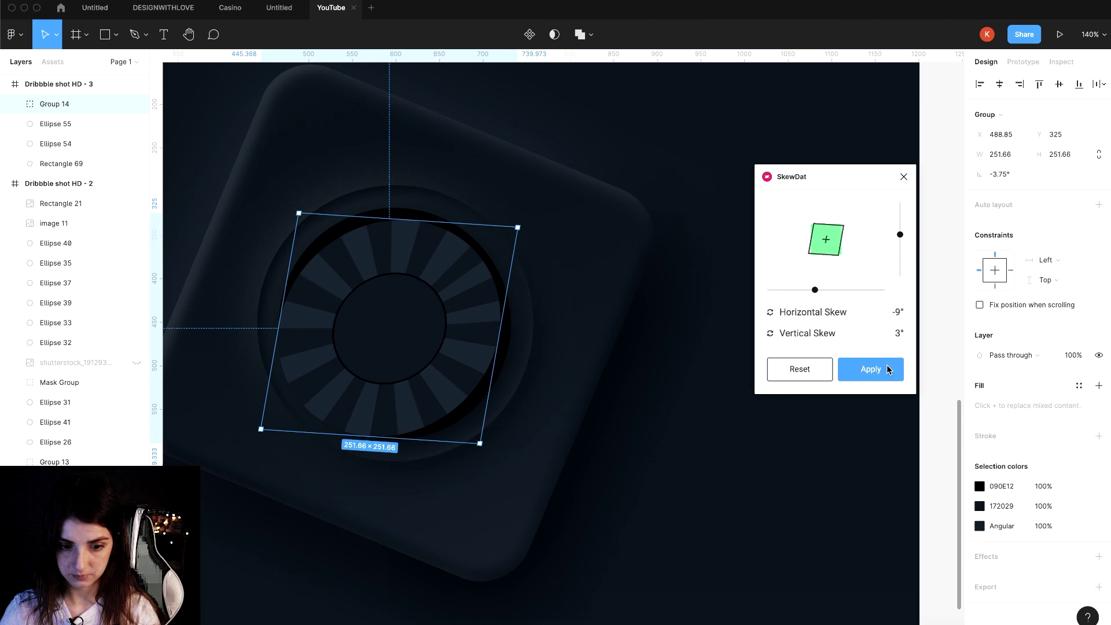
{"action": "left_click", "coordinate": [887, 369]}
{"action": "scroll", "coordinate": [471, 301], "scroll_direction": "up", "scroll_amount": 5}
{"action": "left_click_drag", "start_coordinate": [651, 191], "coordinate": [655, 191]}
{"action": "left_click", "coordinate": [565, 330]}
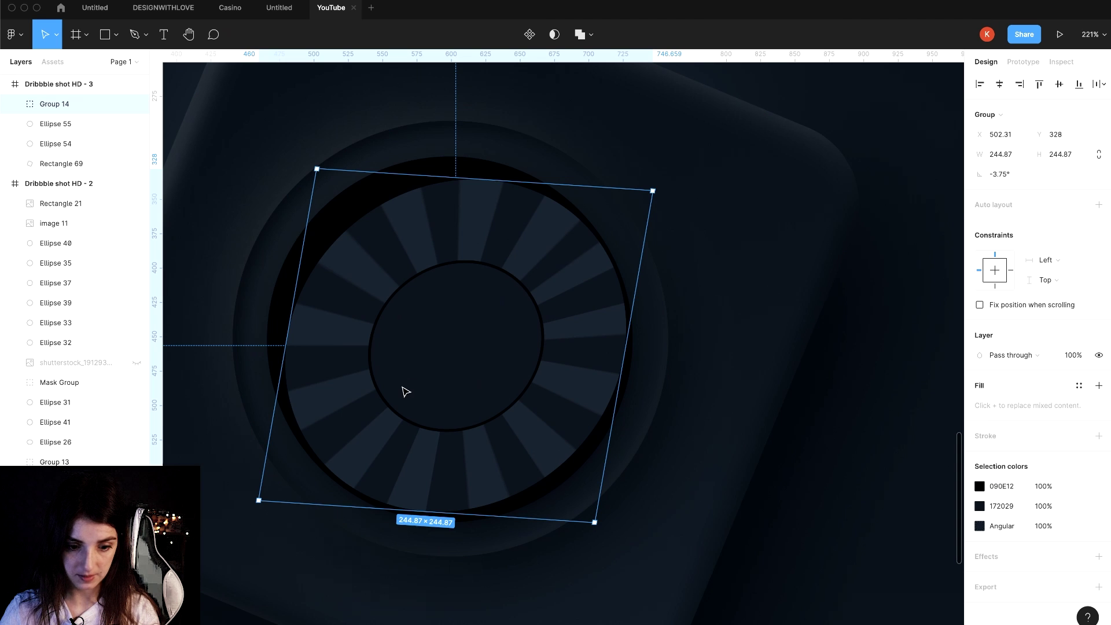
- Duplicate Ellipse 56, hide the copy's angular fill, add a 100% solid fill, and stack it below
{"action": "left_click", "coordinate": [14, 104]}
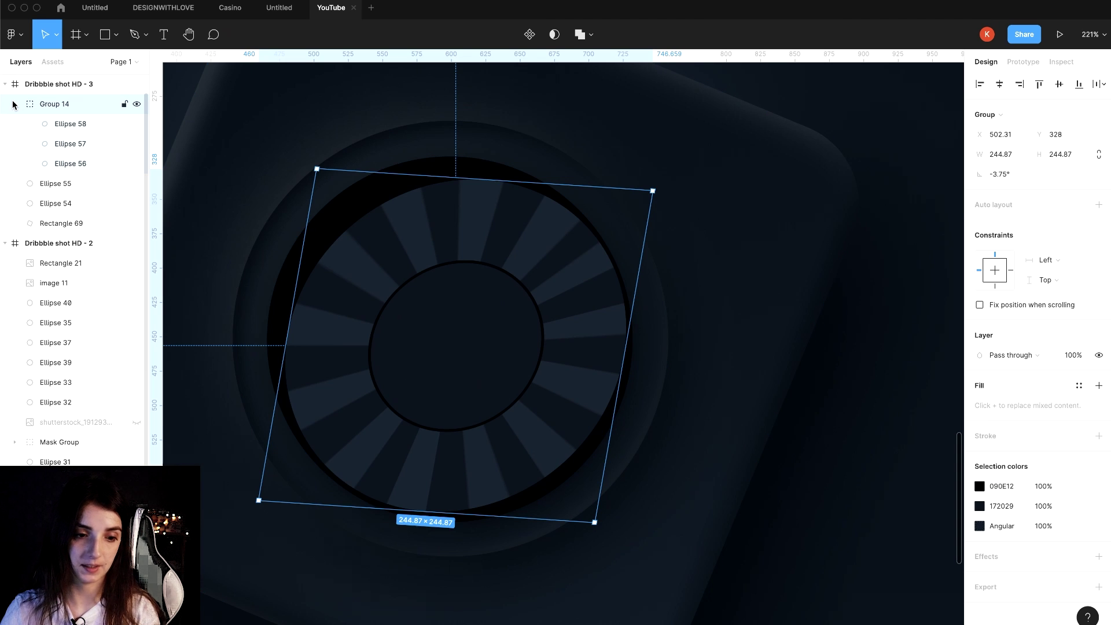
{"action": "left_click", "coordinate": [62, 164]}
{"action": "key", "text": "ctrl+d"}
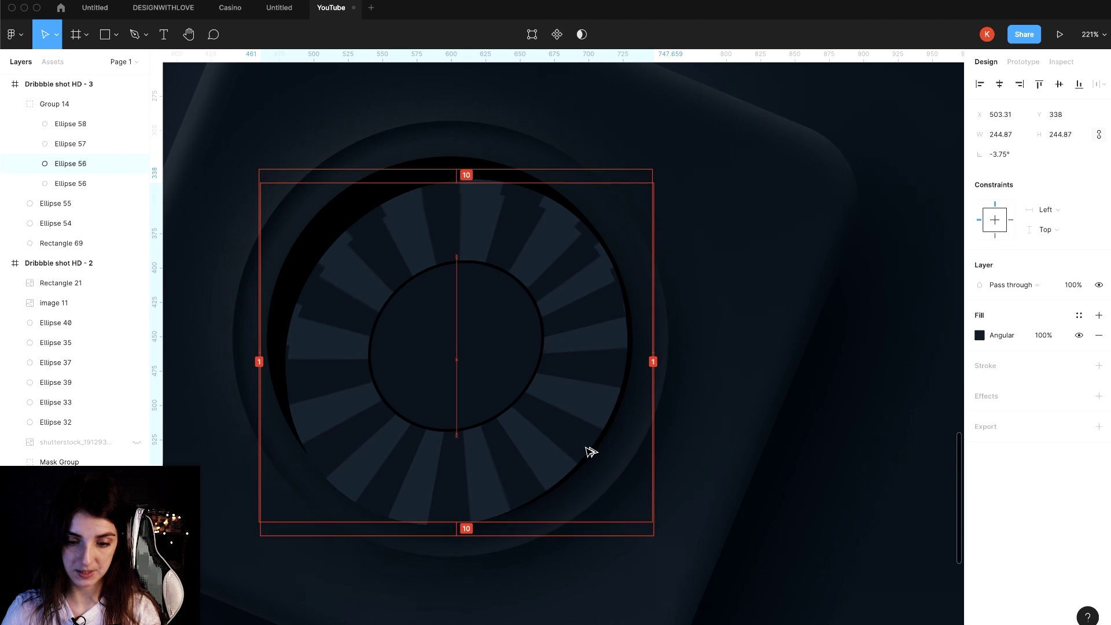
{"action": "left_click", "coordinate": [1079, 335]}
{"action": "left_click", "coordinate": [1099, 316]}
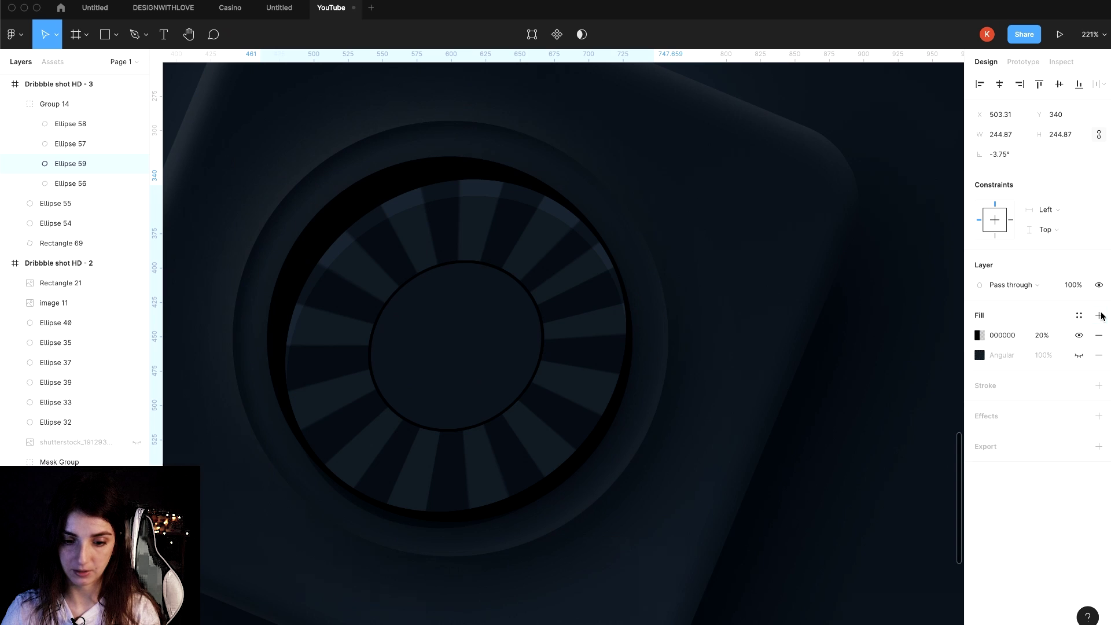
{"action": "left_click_drag", "start_coordinate": [1026, 336], "coordinate": [1044, 336]}
{"action": "left_click_drag", "start_coordinate": [81, 164], "coordinate": [75, 192]}
- Sample the dark tile colour 161F29 for the copy's solid fill
{"action": "scroll", "coordinate": [946, 362], "scroll_direction": "left", "scroll_amount": 1}
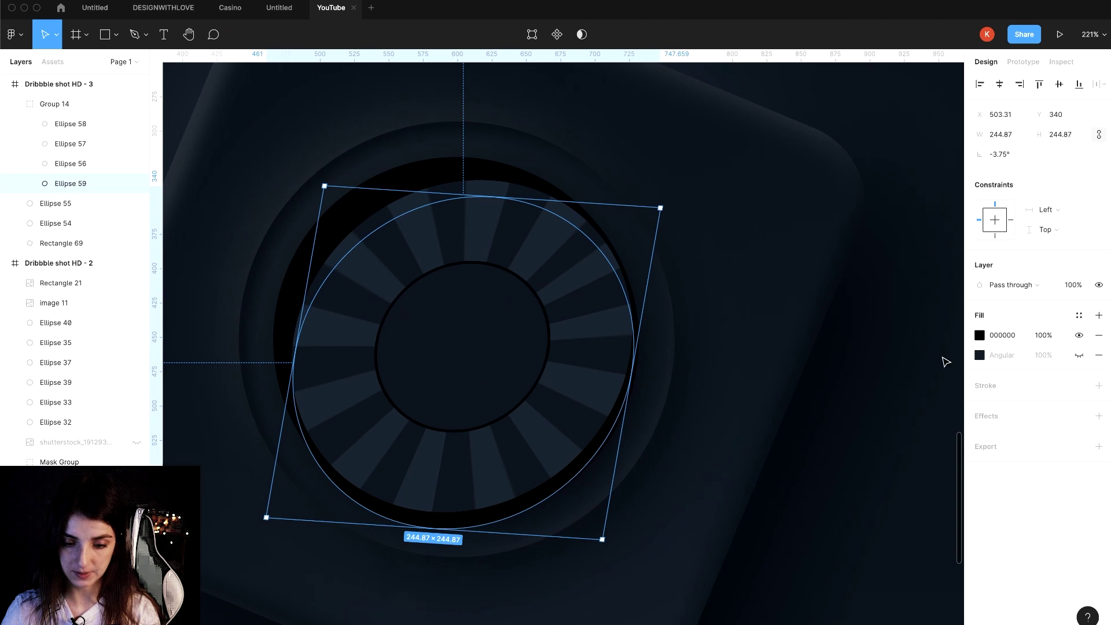
{"action": "left_click", "coordinate": [982, 335]}
{"action": "key", "text": "i"}
{"action": "left_click", "coordinate": [787, 166]}
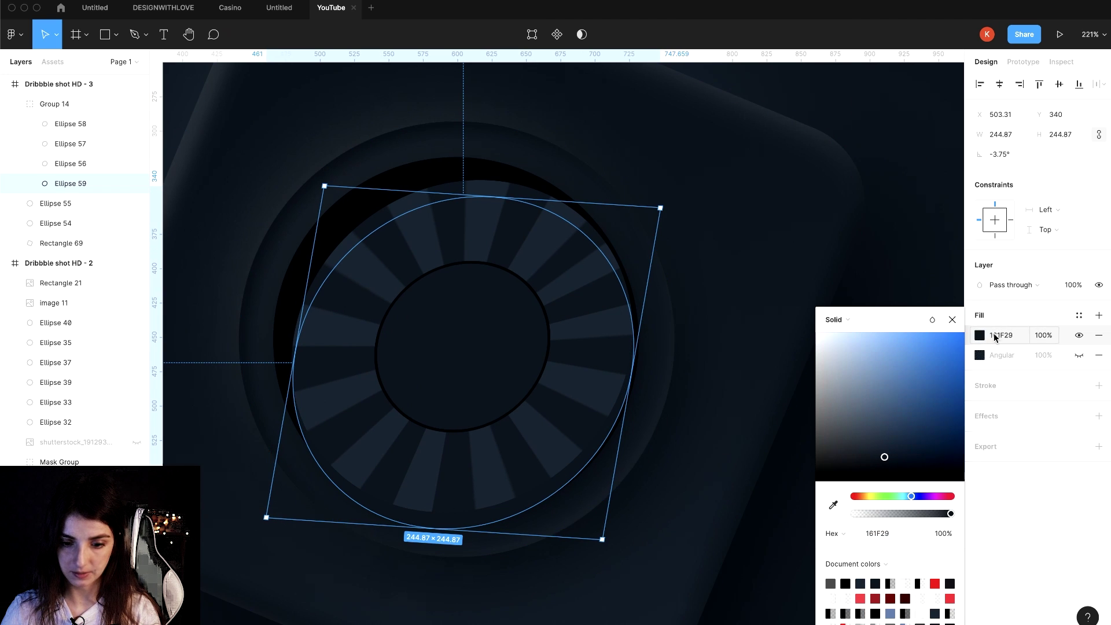
{"action": "left_click", "coordinate": [952, 319]}
- Stretch the dark copy to about 248×242 and nudge the wheel group into place
{"action": "scroll", "coordinate": [491, 491], "scroll_direction": "up", "scroll_amount": 5}
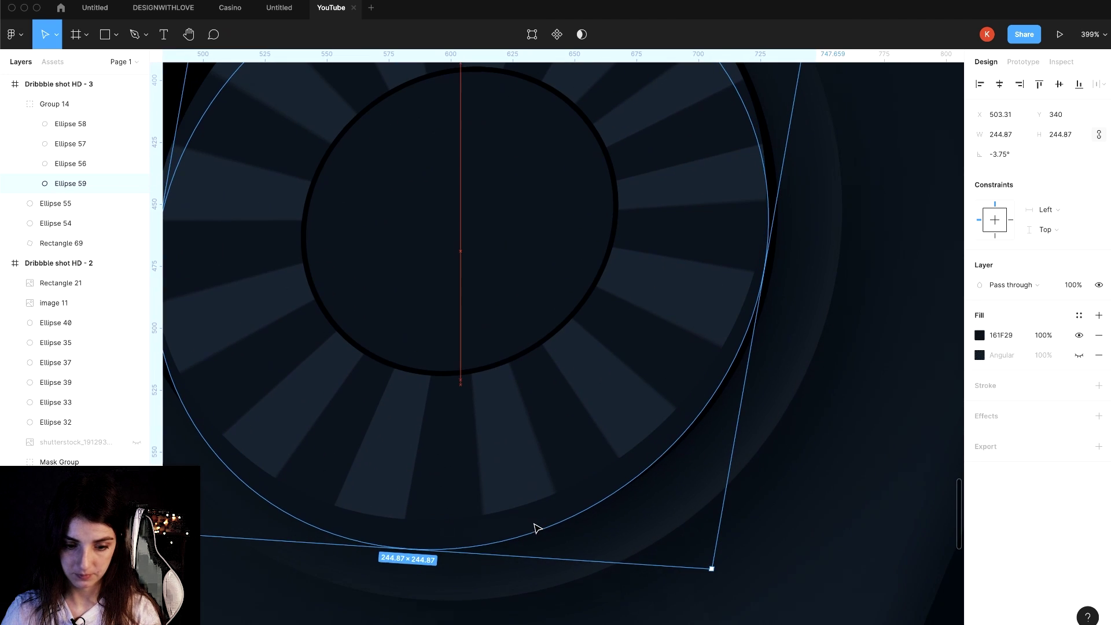
{"action": "scroll", "coordinate": [526, 480], "scroll_direction": "down", "scroll_amount": 5}
{"action": "left_click_drag", "start_coordinate": [625, 526], "coordinate": [631, 521]}
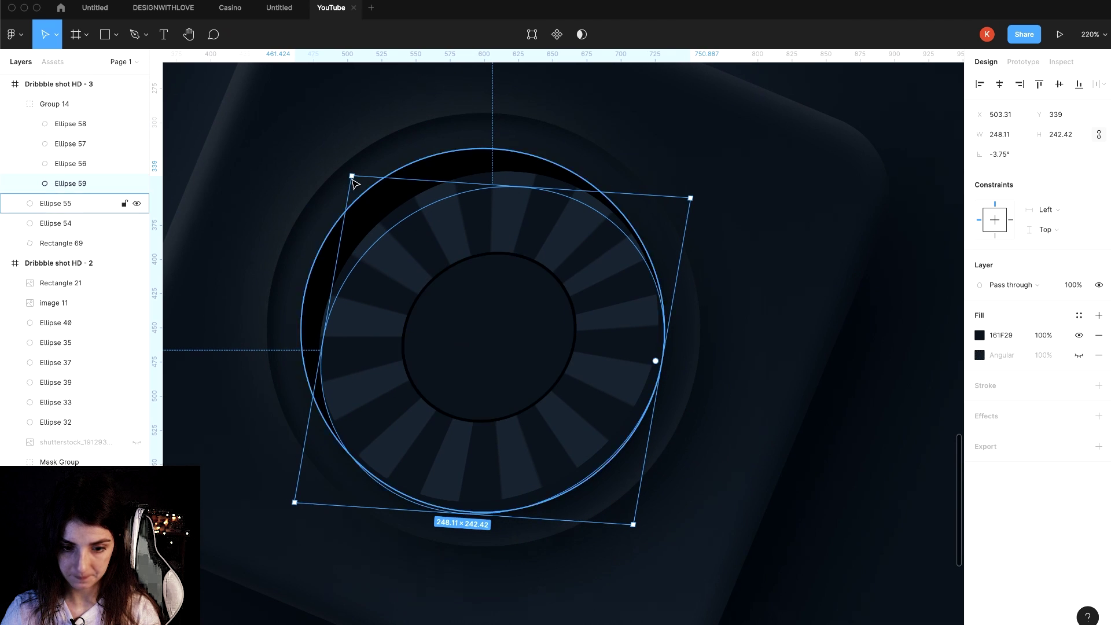
{"action": "left_click", "coordinate": [429, 329]}
{"action": "left_click_drag", "start_coordinate": [441, 353], "coordinate": [446, 350]}
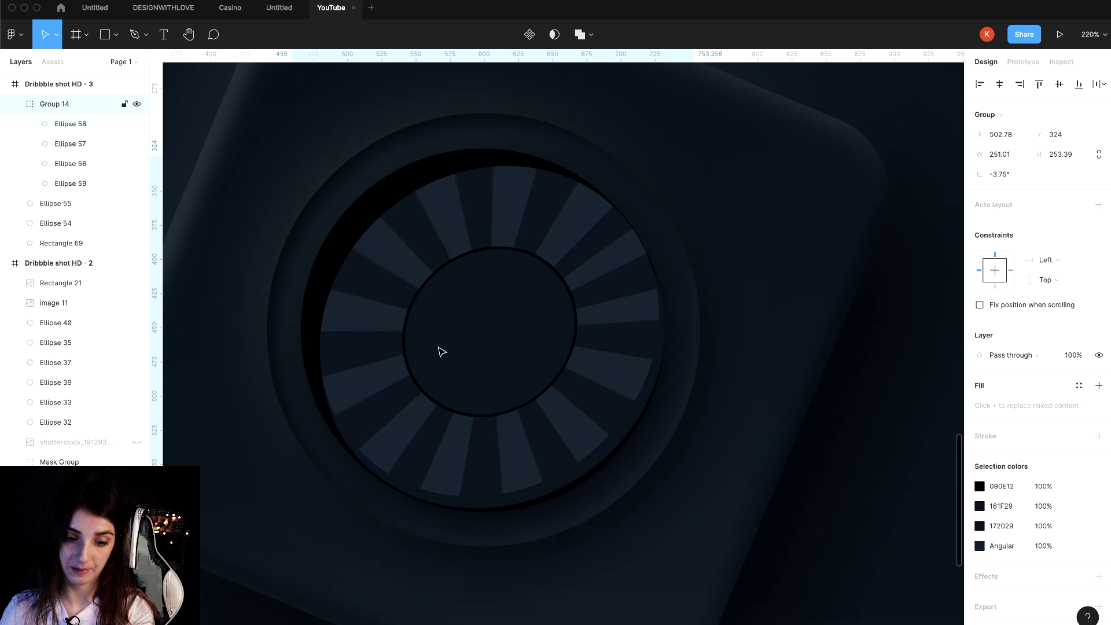
{"action": "left_click", "coordinate": [67, 184]}
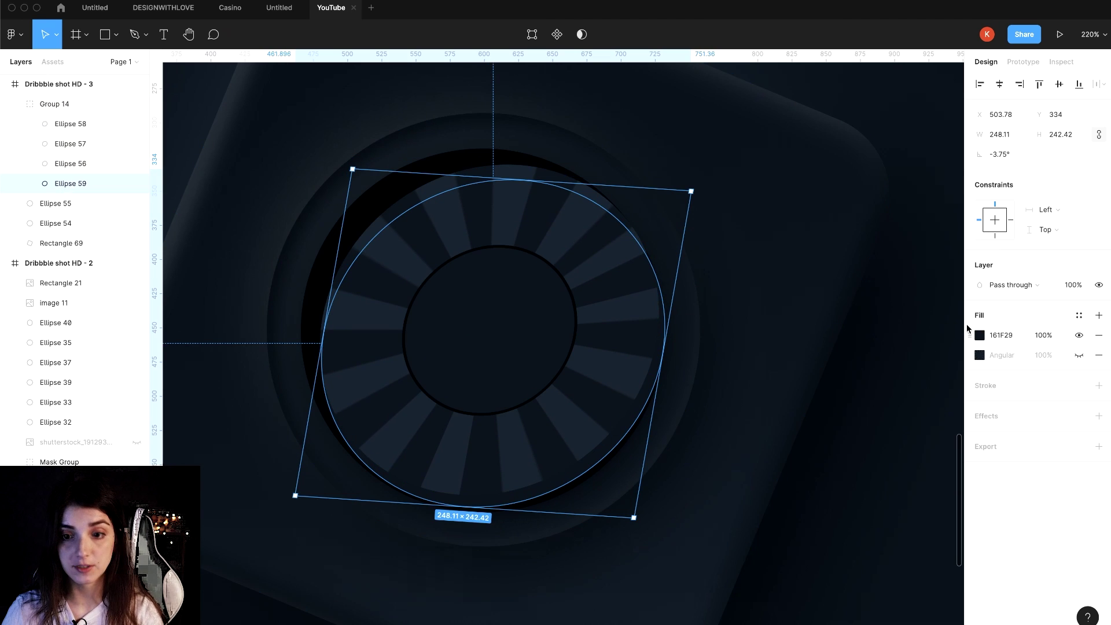
- Turn the base fill into a radial gradient with a blue-grey centre at 74% opacity
{"action": "left_click", "coordinate": [981, 336]}
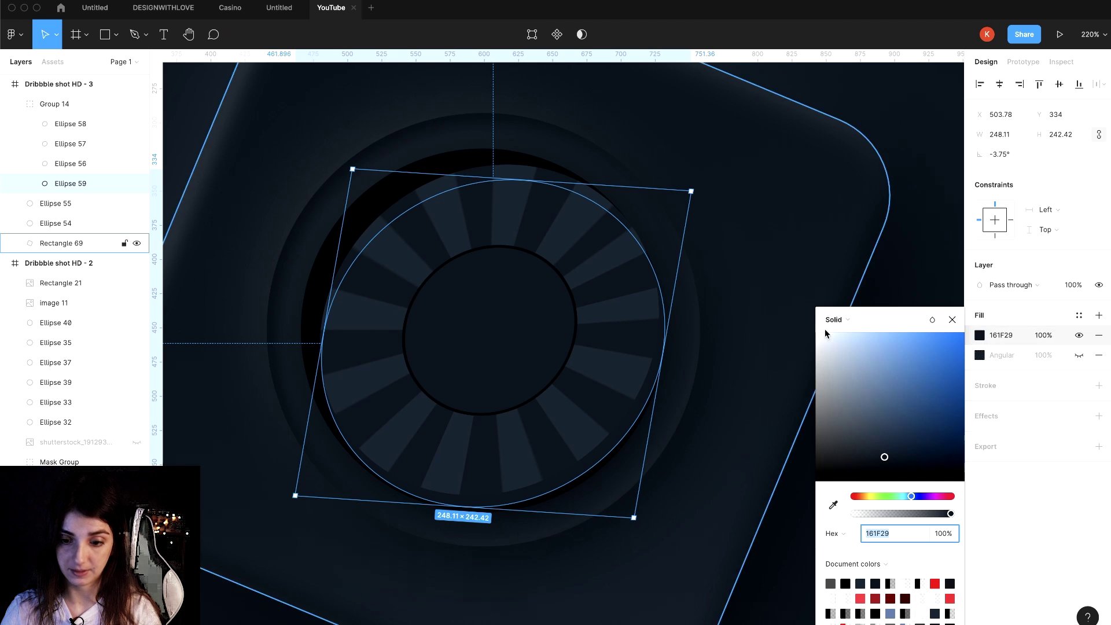
{"action": "left_click", "coordinate": [837, 319]}
{"action": "left_click", "coordinate": [839, 354]}
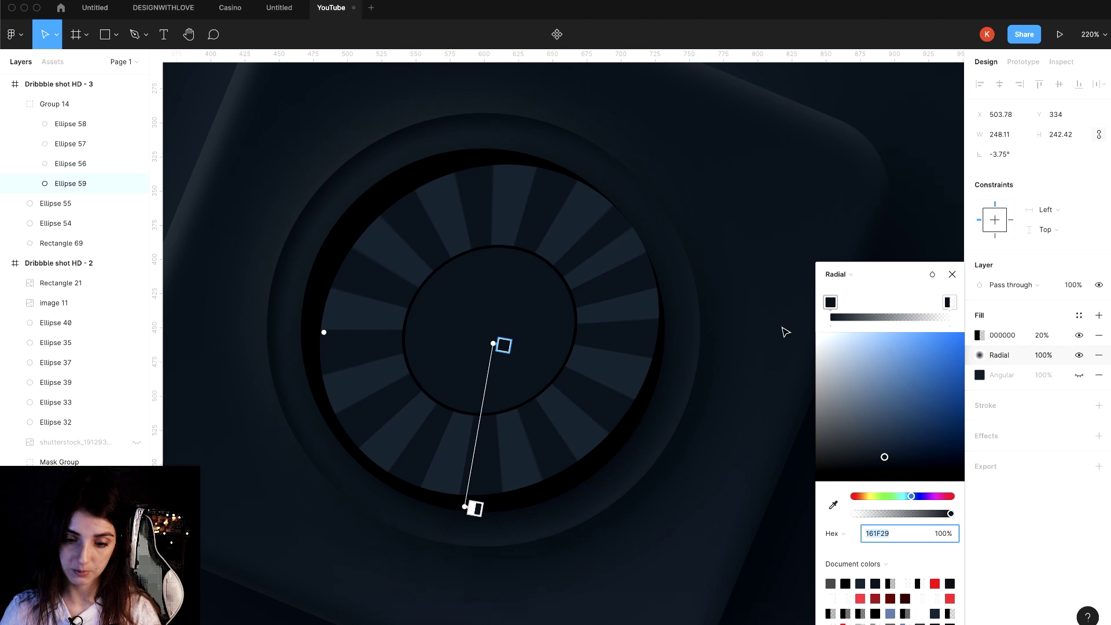
{"action": "left_click_drag", "start_coordinate": [885, 457], "coordinate": [885, 421]}
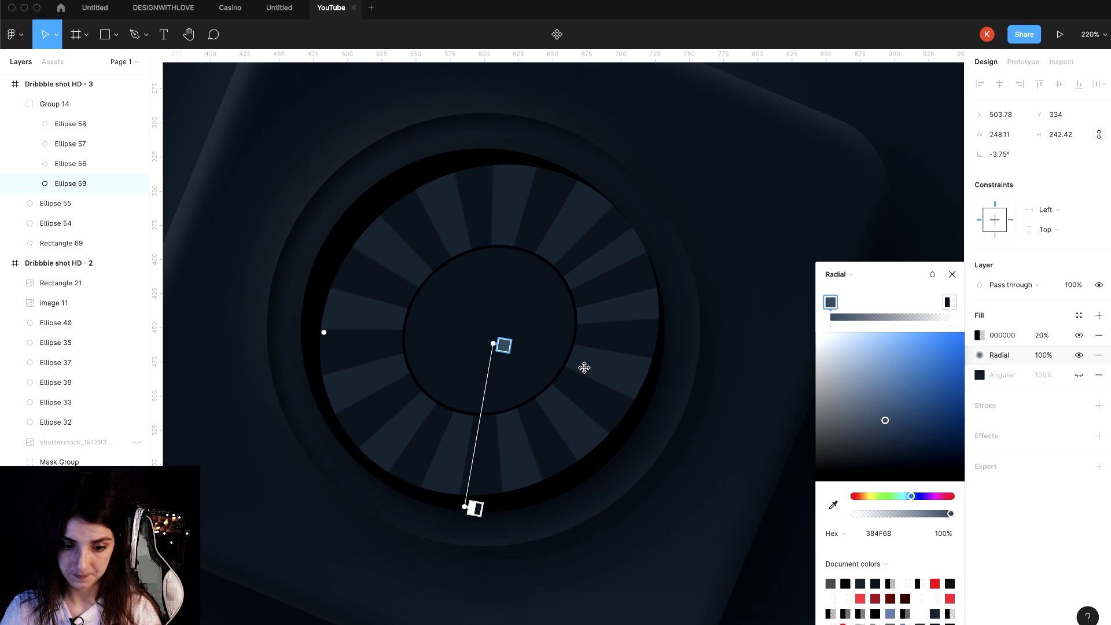
{"action": "left_click_drag", "start_coordinate": [493, 344], "coordinate": [355, 579]}
{"action": "left_click", "coordinate": [457, 499]}
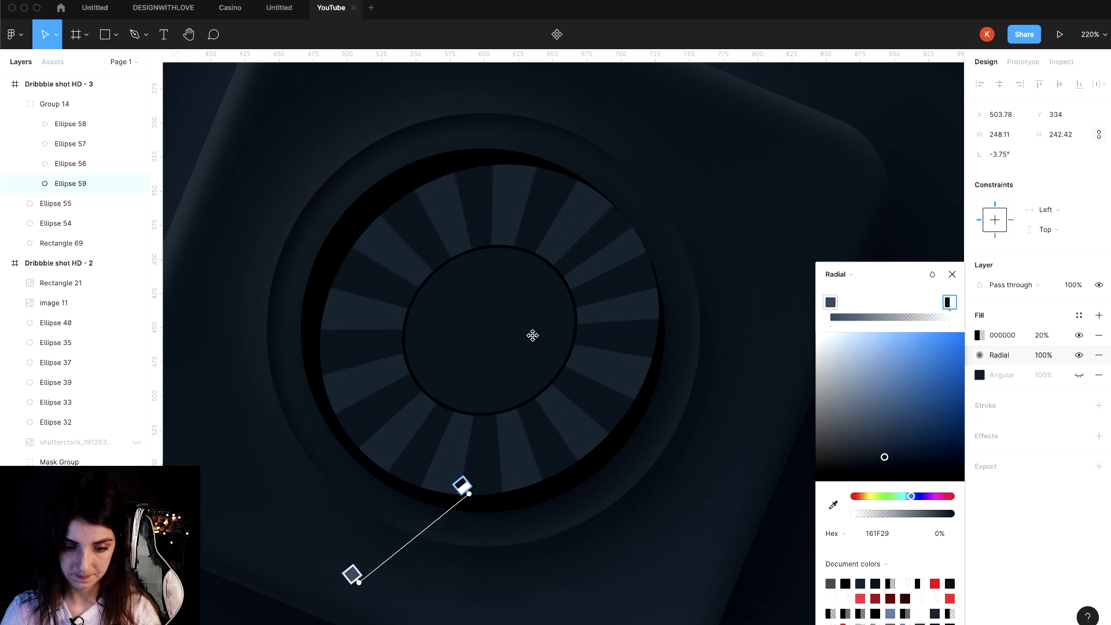
{"action": "left_click_drag", "start_coordinate": [465, 507], "coordinate": [531, 333]}
{"action": "mouse_move", "coordinate": [356, 578]}
{"action": "left_mouse_down"}
{"action": "mouse_move", "coordinate": [404, 576]}
{"action": "mouse_move", "coordinate": [426, 528]}
{"action": "left_mouse_up"}
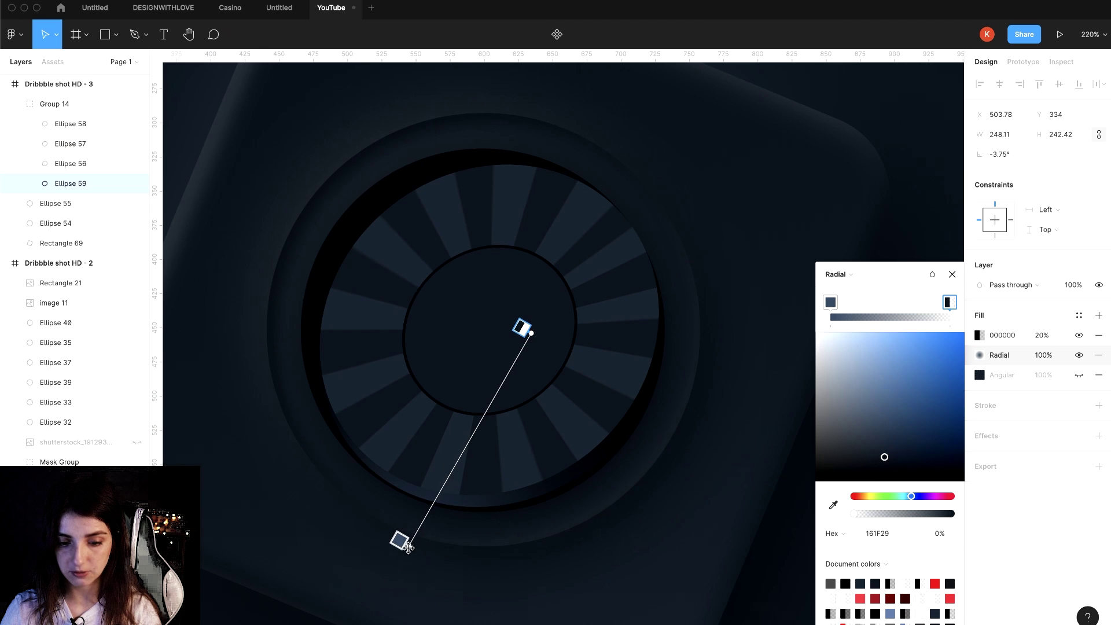
{"action": "left_click_drag", "start_coordinate": [524, 329], "coordinate": [504, 318]}
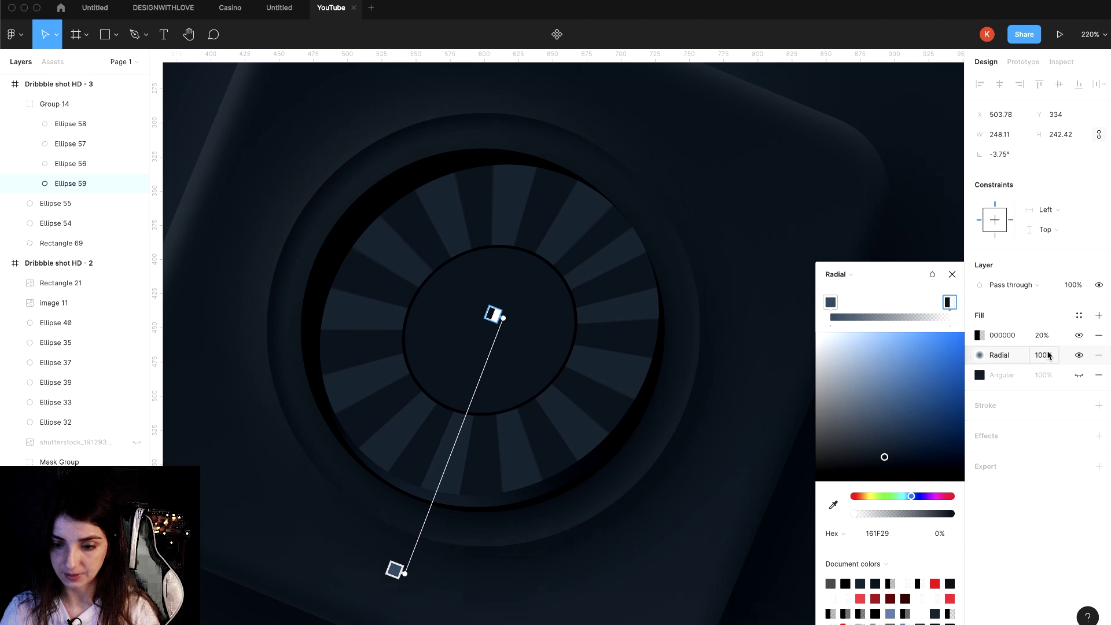
{"action": "left_click_drag", "start_coordinate": [982, 357], "coordinate": [1061, 338]}
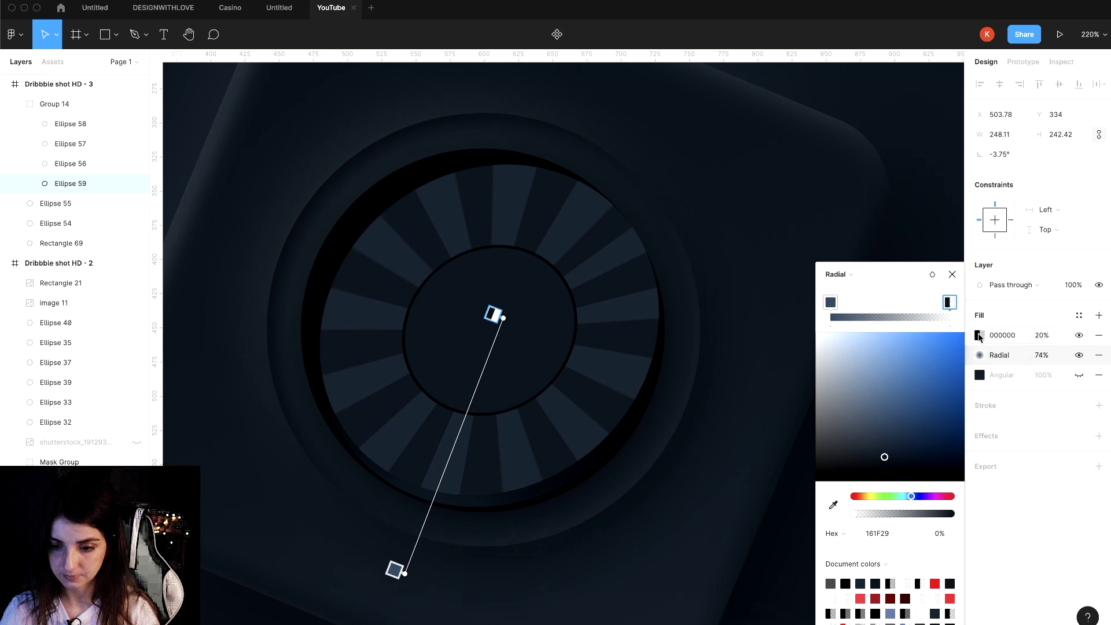
- Duplicate the black 20% fill and make the radial gradient's outer stop fully opaque
{"action": "left_click", "coordinate": [979, 336]}
{"action": "left_click", "coordinate": [1099, 316]}
{"action": "left_click", "coordinate": [979, 355]}
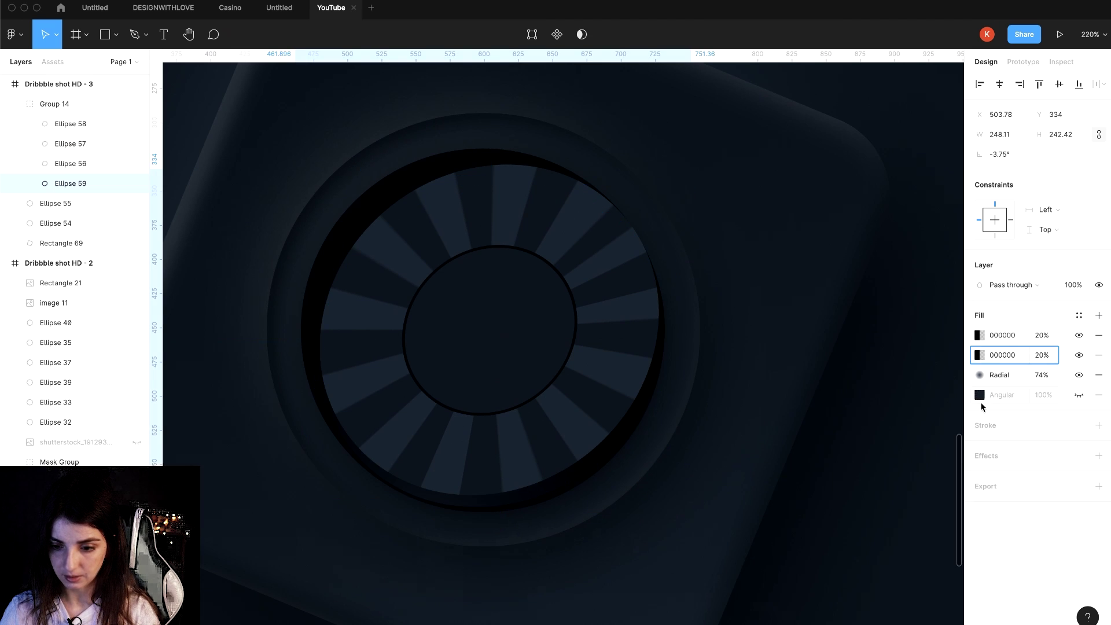
{"action": "left_click", "coordinate": [980, 375]}
{"action": "left_click", "coordinate": [948, 302]}
{"action": "left_click_drag", "start_coordinate": [883, 512], "coordinate": [952, 514]}
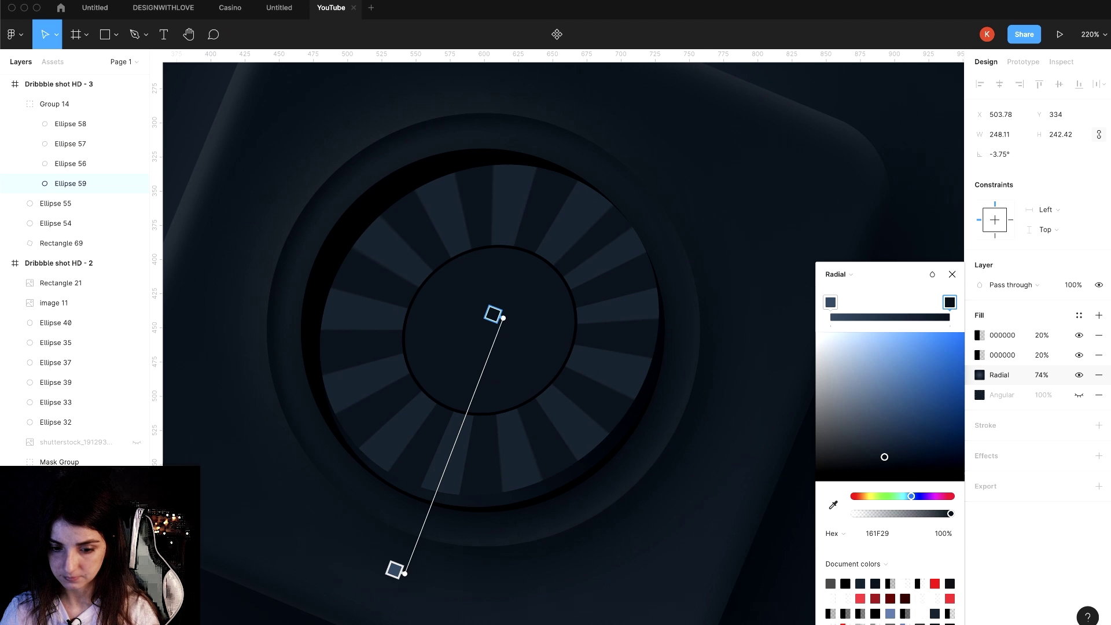
- Convert the second black fill to a radial gradient stretched toward the upper right
{"action": "left_click", "coordinate": [979, 355]}
{"action": "left_click", "coordinate": [837, 320]}
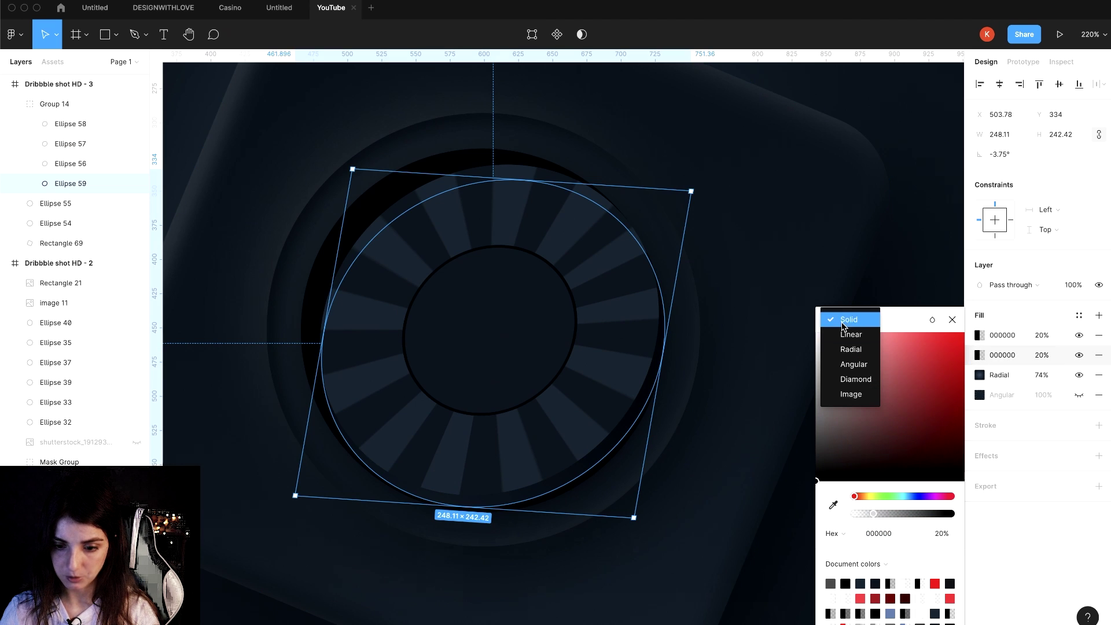
{"action": "left_click", "coordinate": [851, 350]}
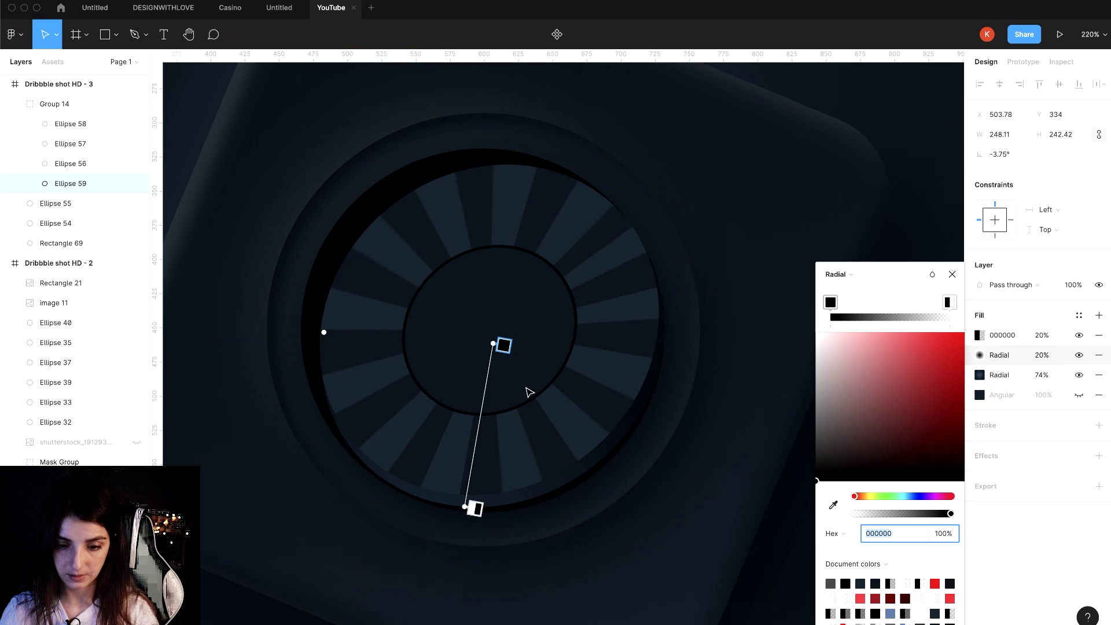
{"action": "left_click_drag", "start_coordinate": [496, 345], "coordinate": [659, 341]}
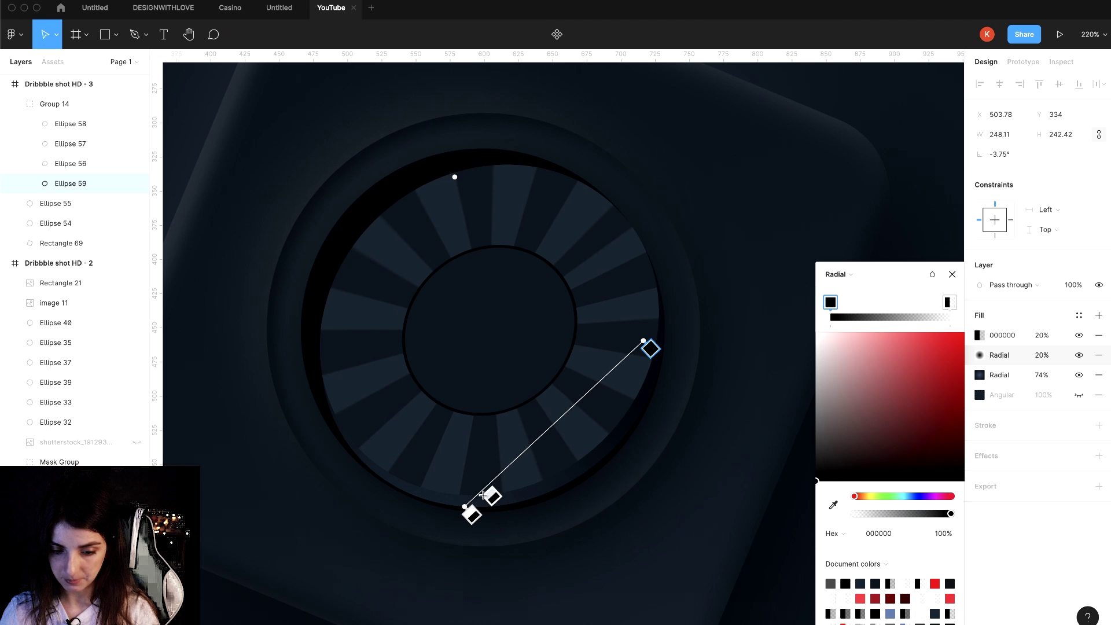
{"action": "left_click_drag", "start_coordinate": [471, 514], "coordinate": [568, 527]}
{"action": "mouse_move", "coordinate": [648, 346]}
{"action": "left_mouse_down"}
{"action": "mouse_move", "coordinate": [462, 386]}
{"action": "mouse_move", "coordinate": [371, 328]}
{"action": "left_mouse_up"}
{"action": "key", "text": "Escape"}
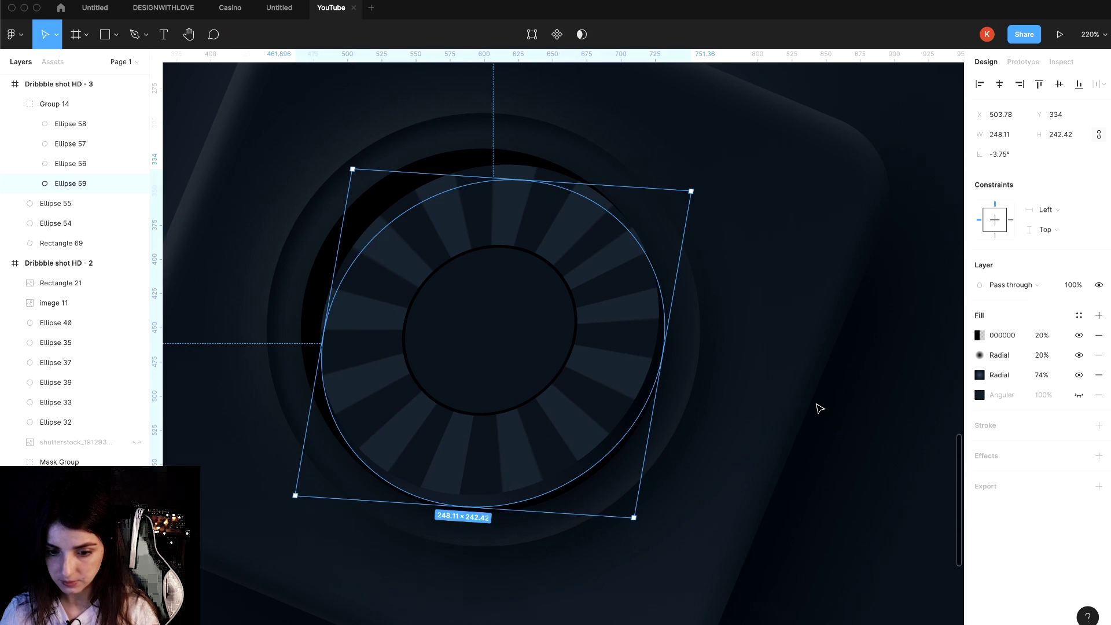
{"action": "left_click", "coordinate": [811, 400]}
- Narrow the dark base ellipse to about 246.39 × 242
{"action": "left_click", "coordinate": [640, 414]}
{"action": "scroll", "coordinate": [642, 440], "scroll_direction": "up", "scroll_amount": 2}
{"action": "left_click_drag", "start_coordinate": [644, 460], "coordinate": [641, 457]}
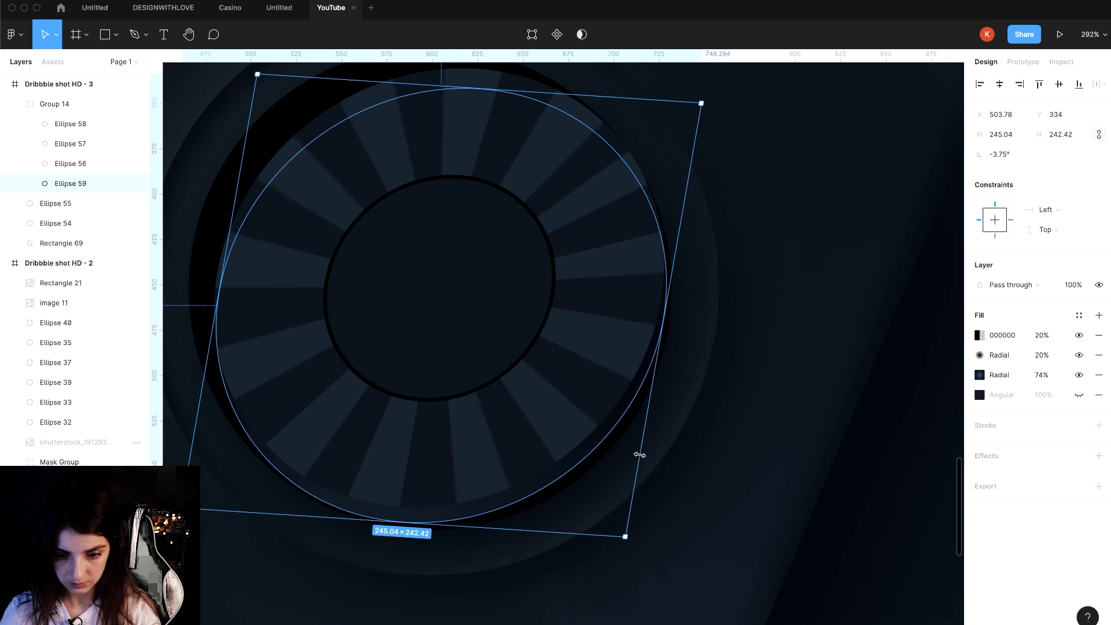
{"action": "scroll", "coordinate": [596, 335], "scroll_direction": "down", "scroll_amount": 5}
{"action": "scroll", "coordinate": [596, 334], "scroll_direction": "down", "scroll_amount": 5}
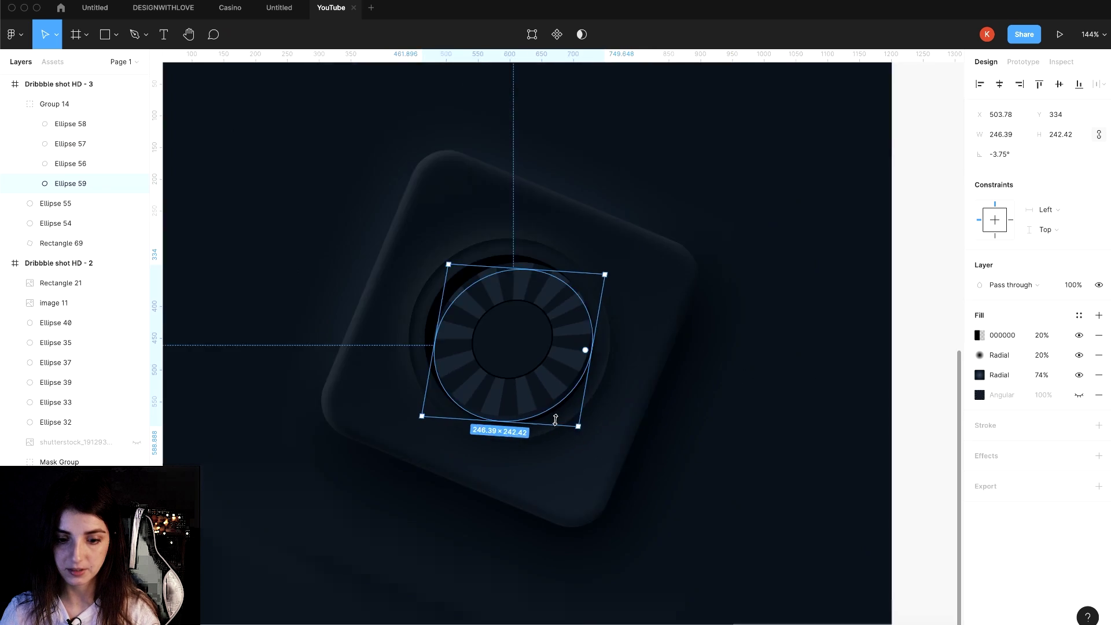
{"action": "scroll", "coordinate": [596, 334], "scroll_direction": "down", "scroll_amount": 10}
{"action": "left_click", "coordinate": [749, 404]}
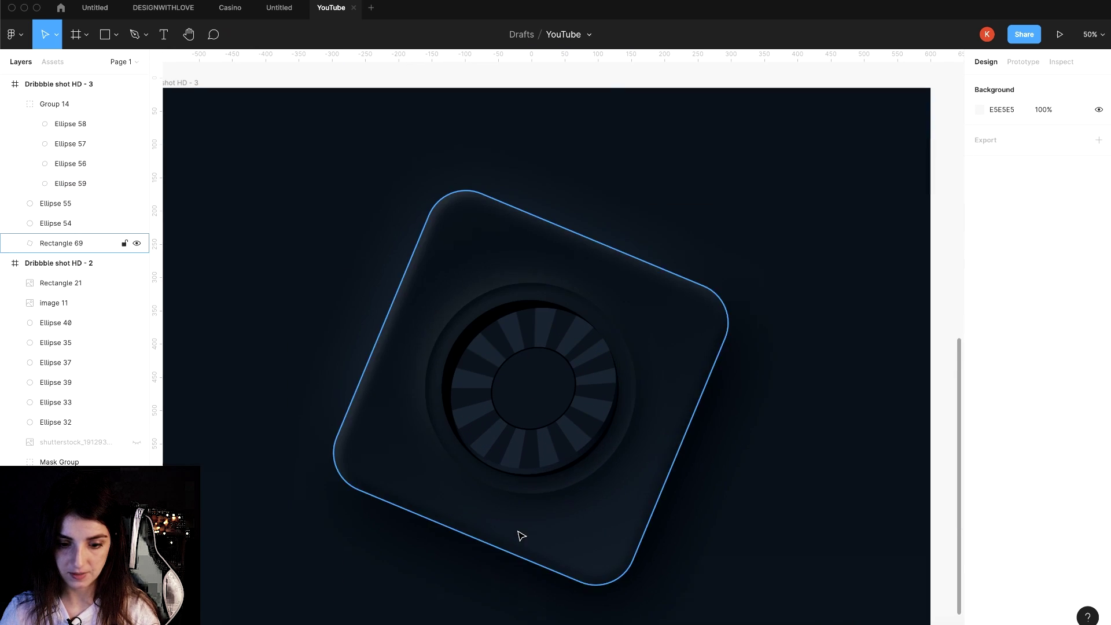
- Add a black 25% inner shadow to Ellipse 56 with offset X 12, Y 4, blur 4
{"action": "scroll", "coordinate": [521, 532], "scroll_direction": "up", "scroll_amount": 5}
{"action": "left_click", "coordinate": [592, 403]}
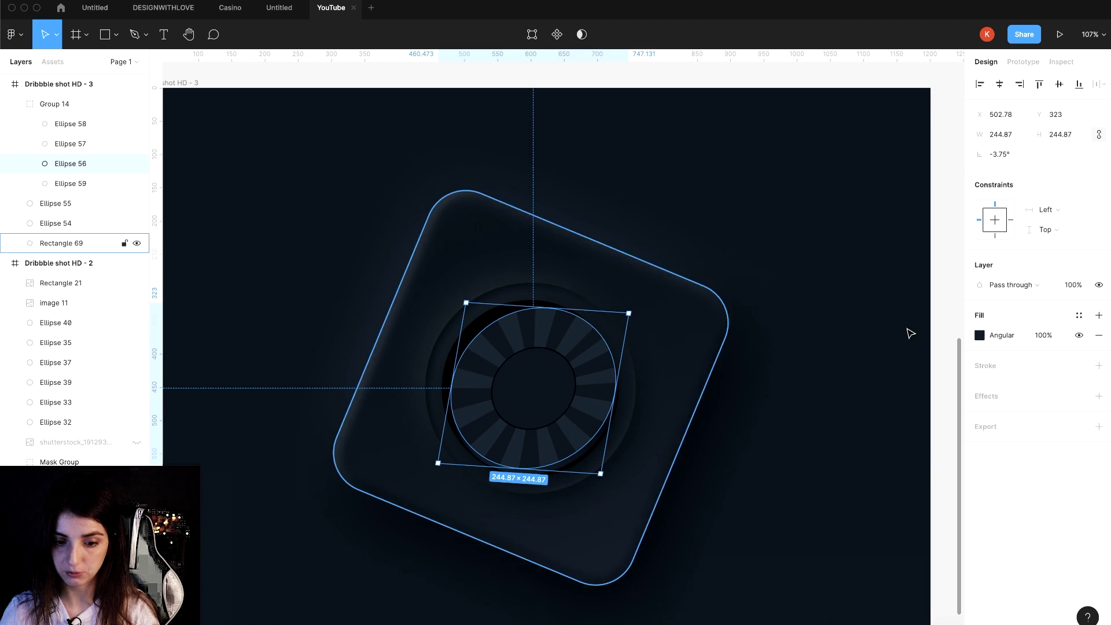
{"action": "left_click", "coordinate": [1099, 396]}
{"action": "left_click", "coordinate": [1018, 415]}
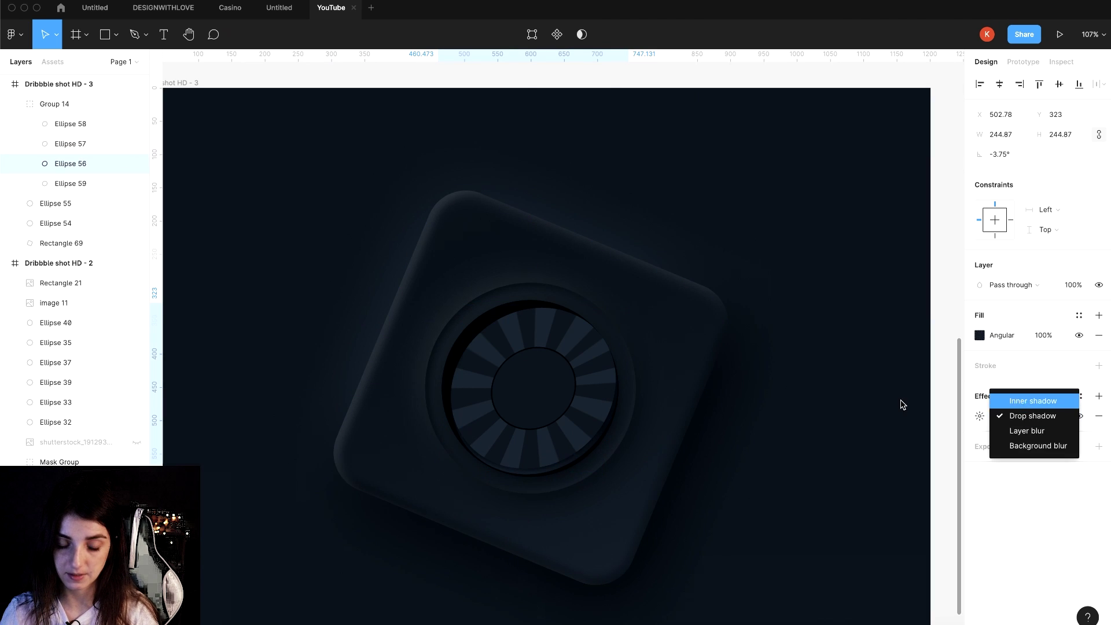
{"action": "scroll", "coordinate": [615, 404], "scroll_direction": "up", "scroll_amount": 3}
{"action": "left_click", "coordinate": [979, 417]}
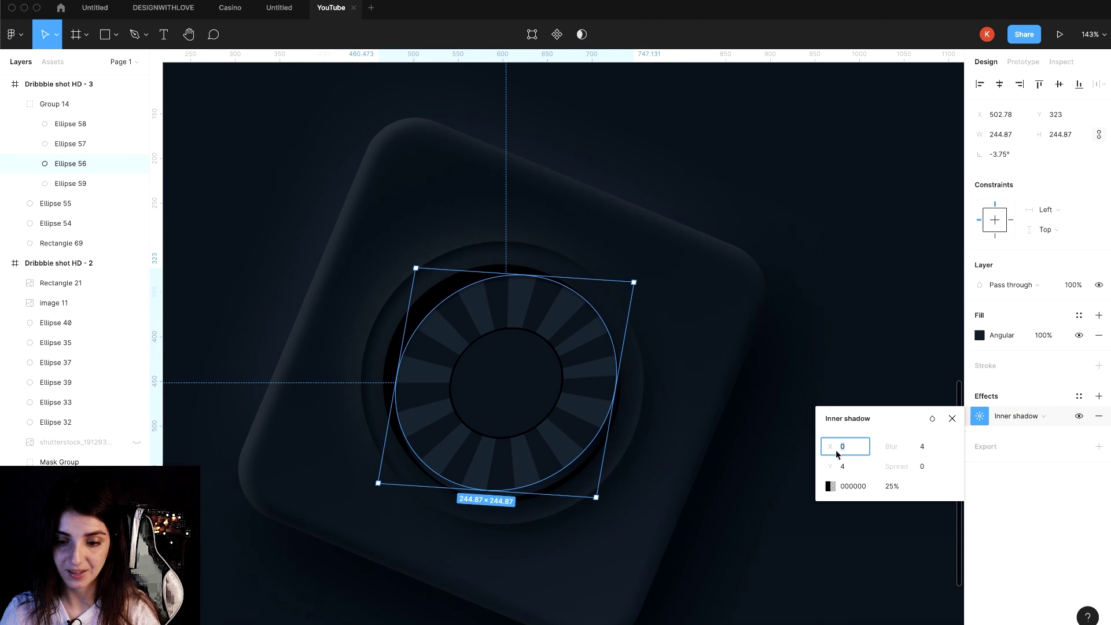
{"action": "type", "text": "12"}
{"action": "left_click", "coordinate": [830, 486]}
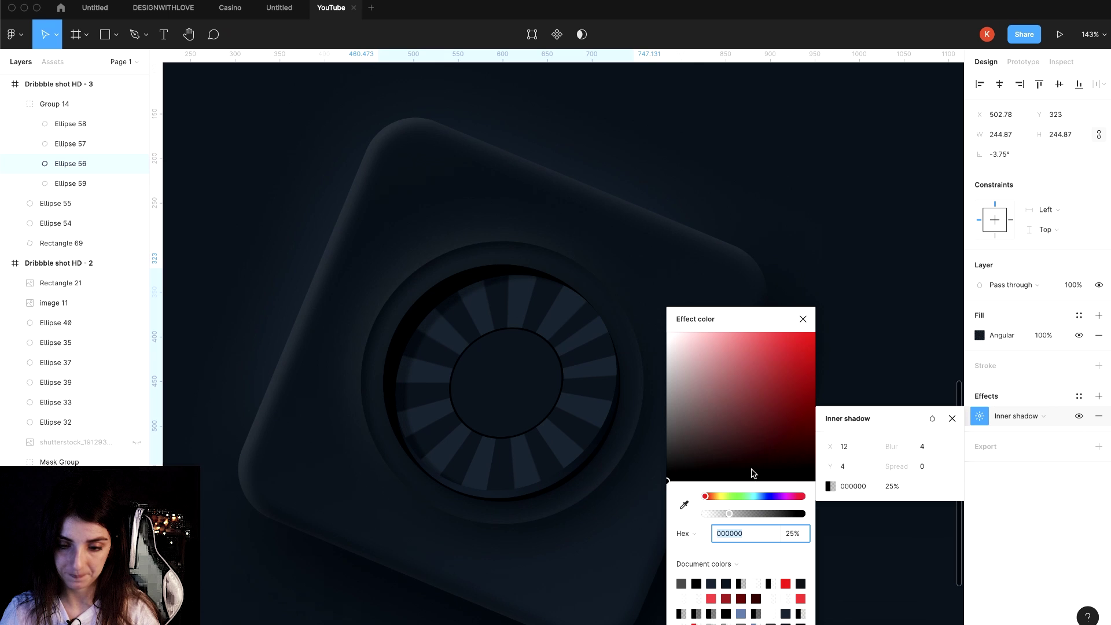
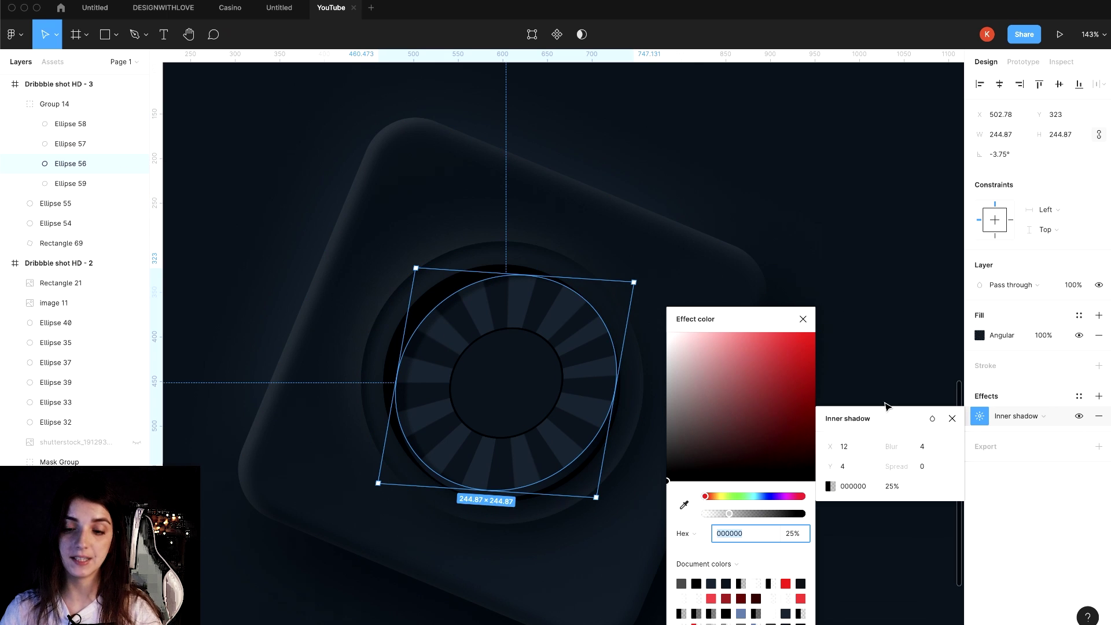
- Deepen Ellipse 56's inner shadow to Y 12, blur 56 and 46% opacity
{"action": "left_click_drag", "start_coordinate": [830, 466], "coordinate": [995, 451]}
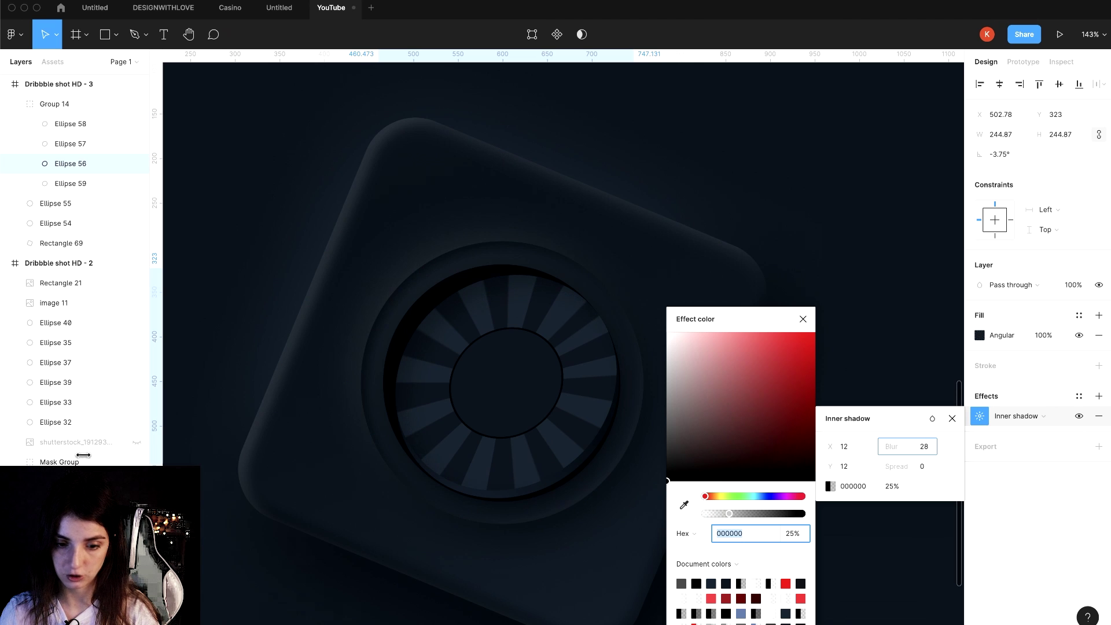
{"action": "left_click_drag", "start_coordinate": [143, 461], "coordinate": [137, 462]}
{"action": "left_click_drag", "start_coordinate": [742, 514], "coordinate": [749, 515]}
{"action": "left_click_drag", "start_coordinate": [887, 452], "coordinate": [921, 446]}
{"action": "left_click_drag", "start_coordinate": [1108, 452], "coordinate": [1110, 452]}
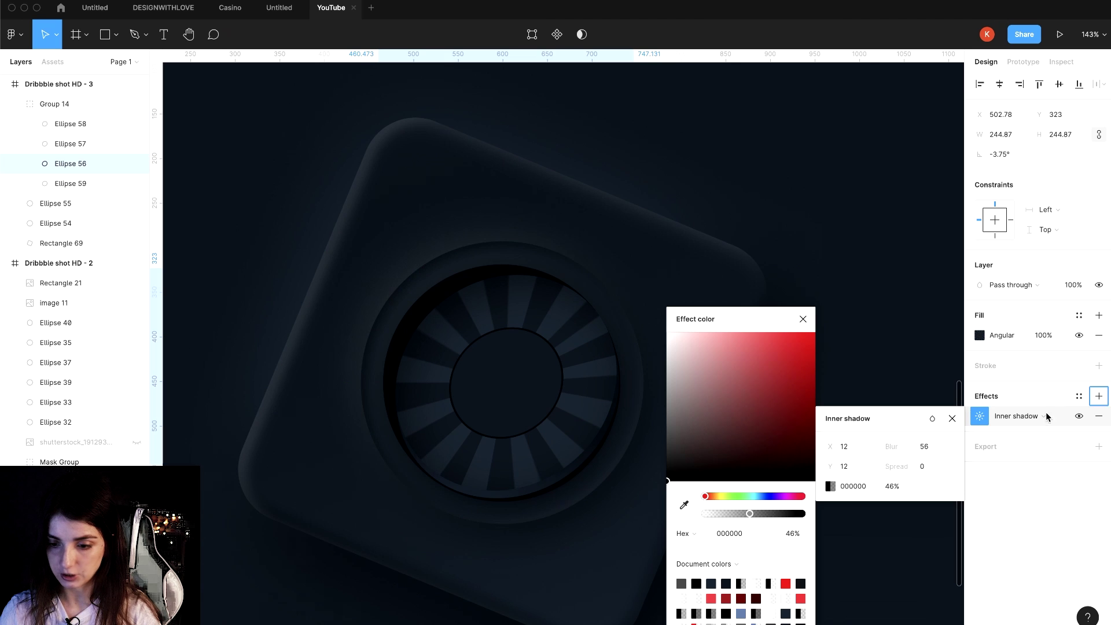
- Add a second inner shadow on the ring: FFFFFF, X -4, Y -4, blur 37, 6% opacity
{"action": "left_click", "coordinate": [1099, 396]}
{"action": "left_click", "coordinate": [1044, 416]}
{"action": "left_click", "coordinate": [1030, 400]}
{"action": "left_click", "coordinate": [980, 416]}
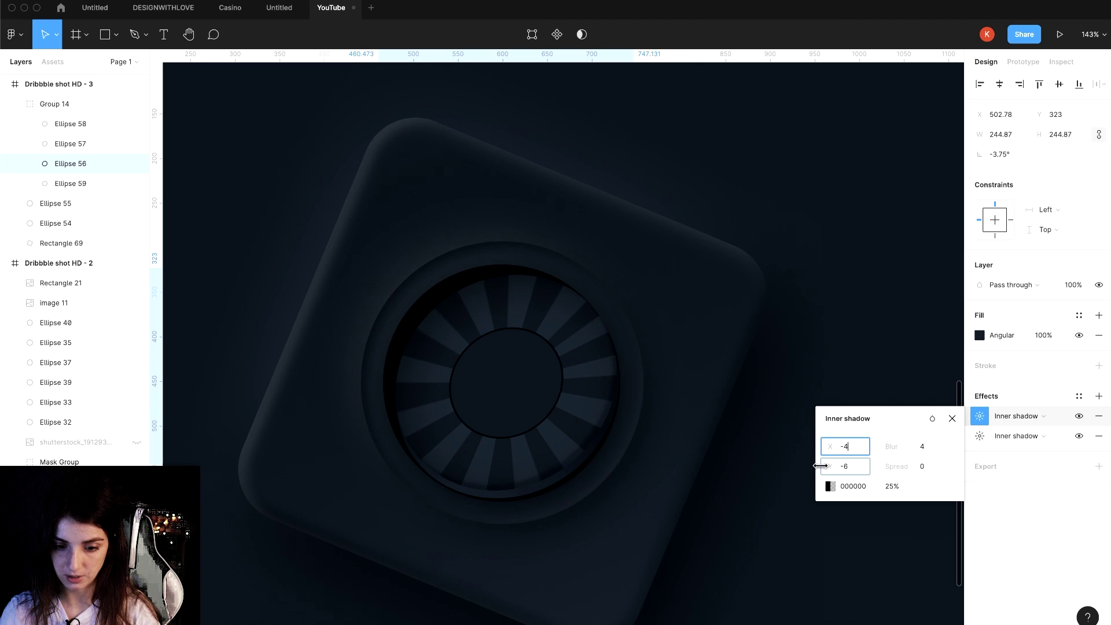
{"action": "left_click", "coordinate": [832, 486]}
{"action": "type", "text": "FFFFFF"}
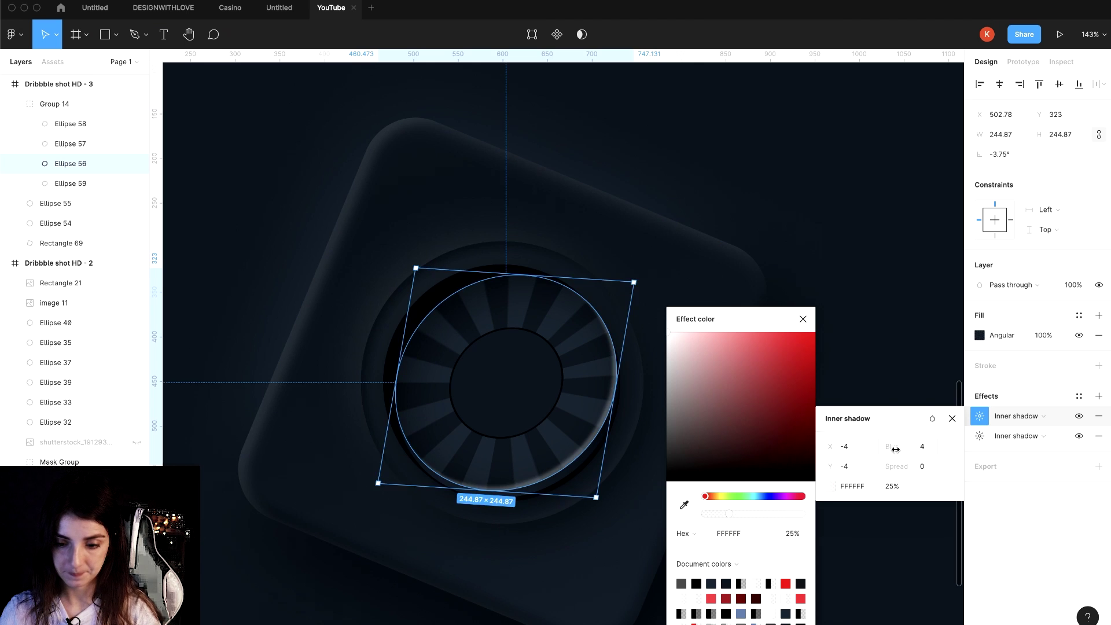
{"action": "left_click_drag", "start_coordinate": [730, 513], "coordinate": [711, 516]}
{"action": "left_click_drag", "start_coordinate": [891, 446], "coordinate": [139, 452]}
{"action": "left_click", "coordinate": [803, 319]}
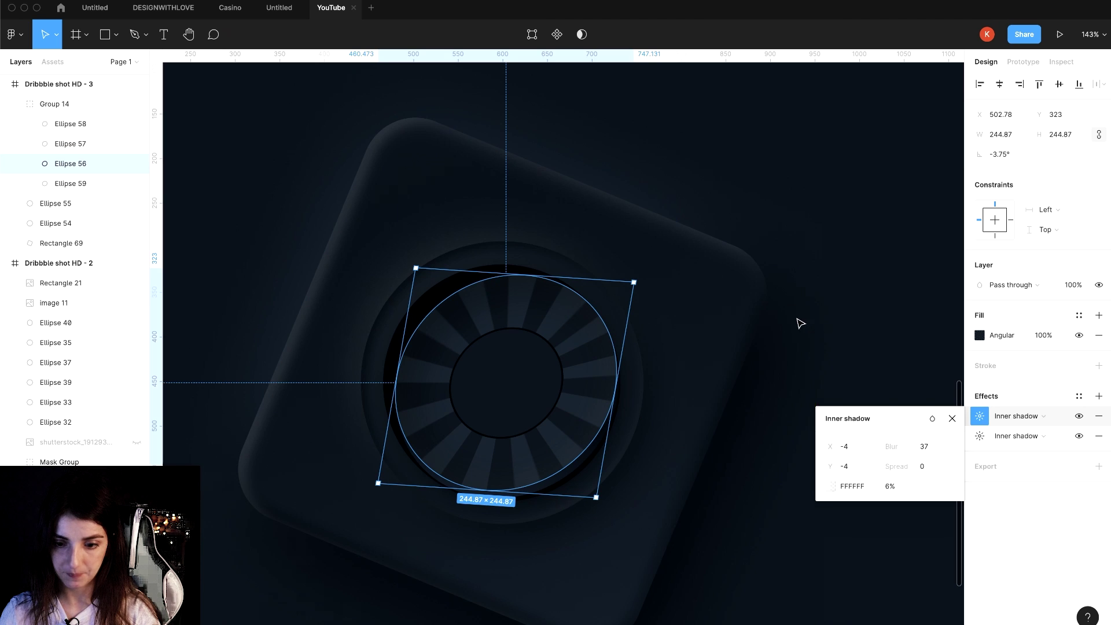
{"action": "scroll", "coordinate": [610, 450], "scroll_direction": "down", "scroll_amount": 5}
- Select both centre discs, Ellipse 58 and 57, and drag them onto the wheel's centre
{"action": "left_click", "coordinate": [611, 450]}
{"action": "scroll", "coordinate": [463, 463], "scroll_direction": "up", "scroll_amount": 4}
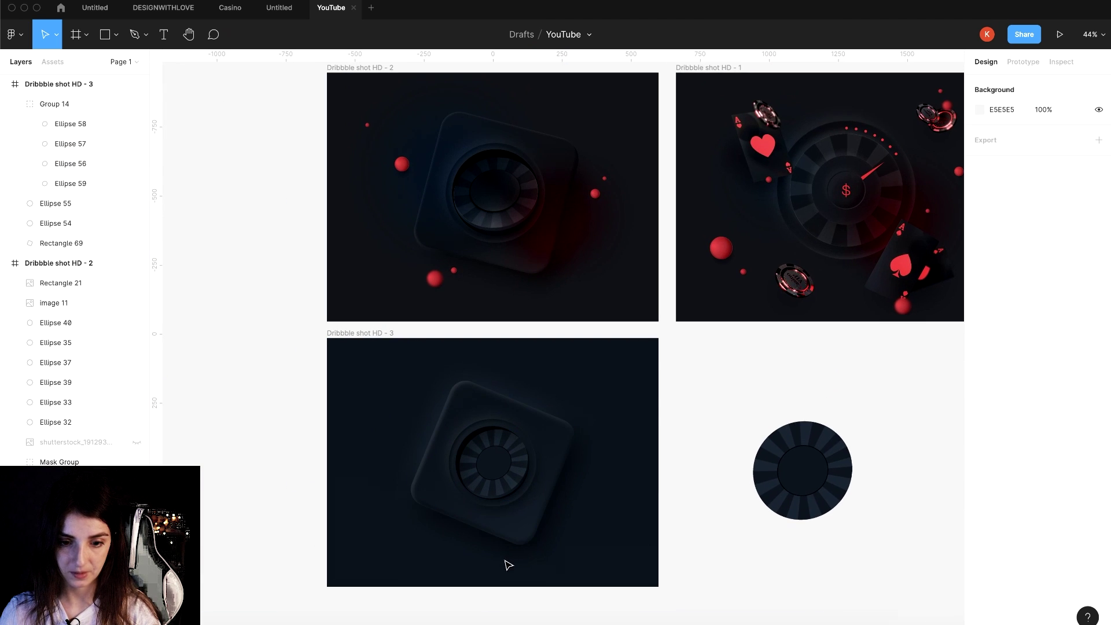
{"action": "scroll", "coordinate": [493, 556], "scroll_direction": "up", "scroll_amount": 5}
{"action": "scroll", "coordinate": [553, 429], "scroll_direction": "up", "scroll_amount": 5}
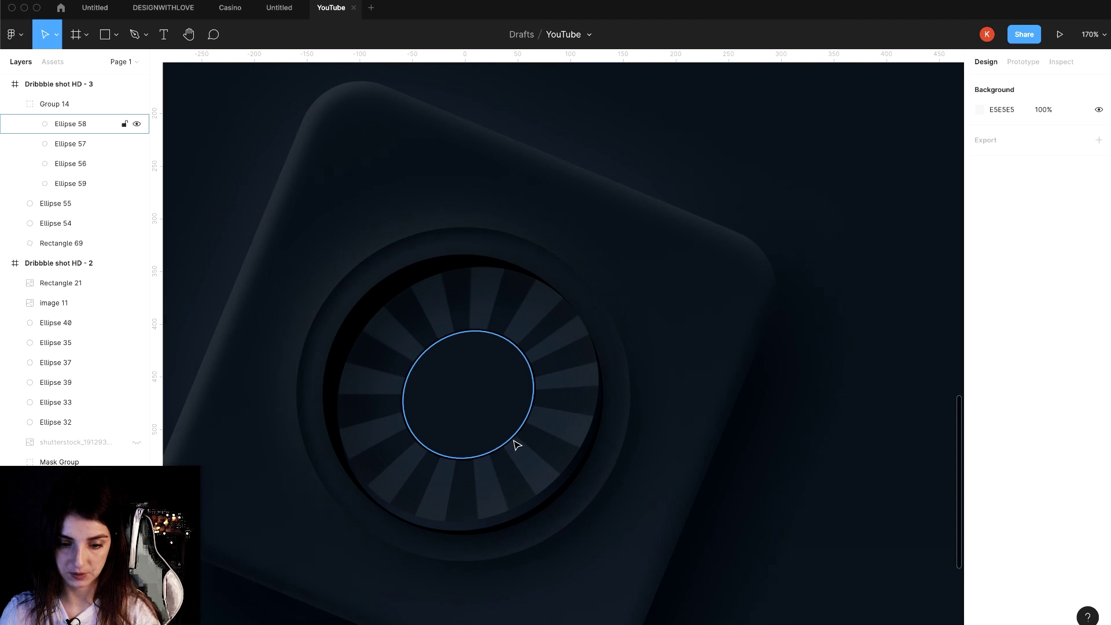
{"action": "scroll", "coordinate": [478, 417], "scroll_direction": "up", "scroll_amount": 5}
{"action": "left_click", "coordinate": [512, 401]}
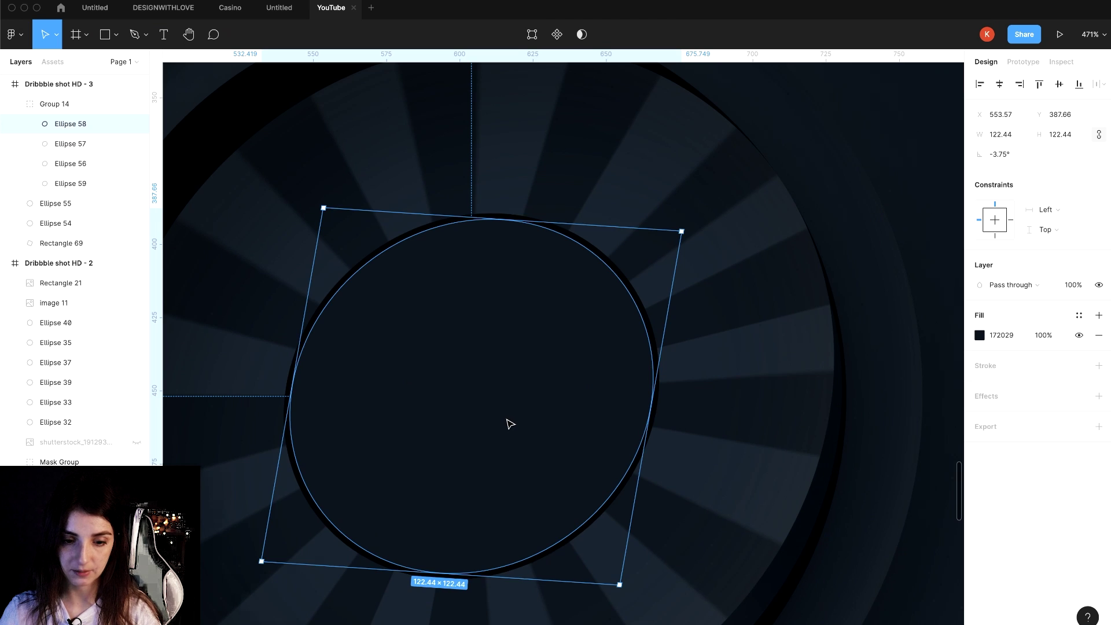
{"action": "left_click", "coordinate": [608, 507], "text": "shift"}
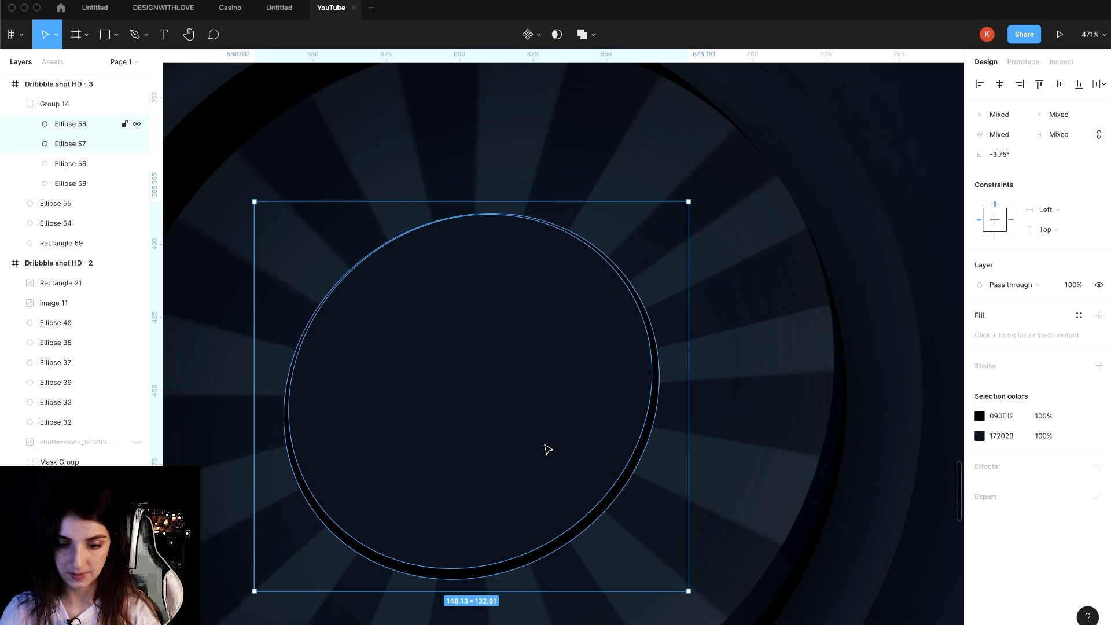
{"action": "scroll", "coordinate": [546, 455], "scroll_direction": "down", "scroll_amount": 3}
{"action": "scroll", "coordinate": [464, 265], "scroll_direction": "down", "scroll_amount": 2}
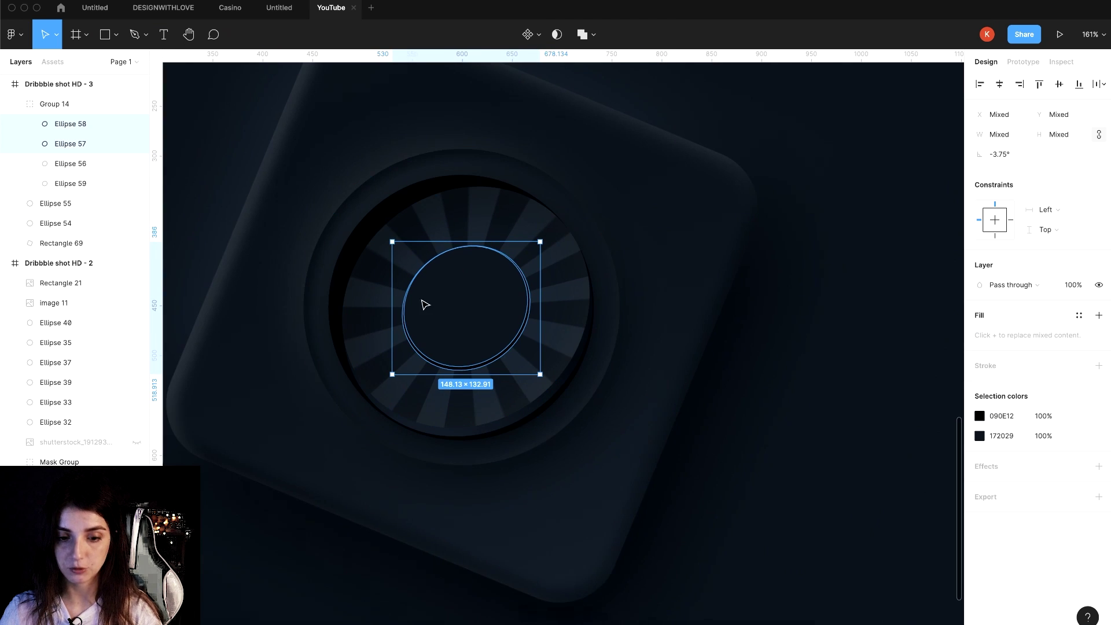
{"action": "scroll", "coordinate": [545, 270], "scroll_direction": "up", "scroll_amount": 3}
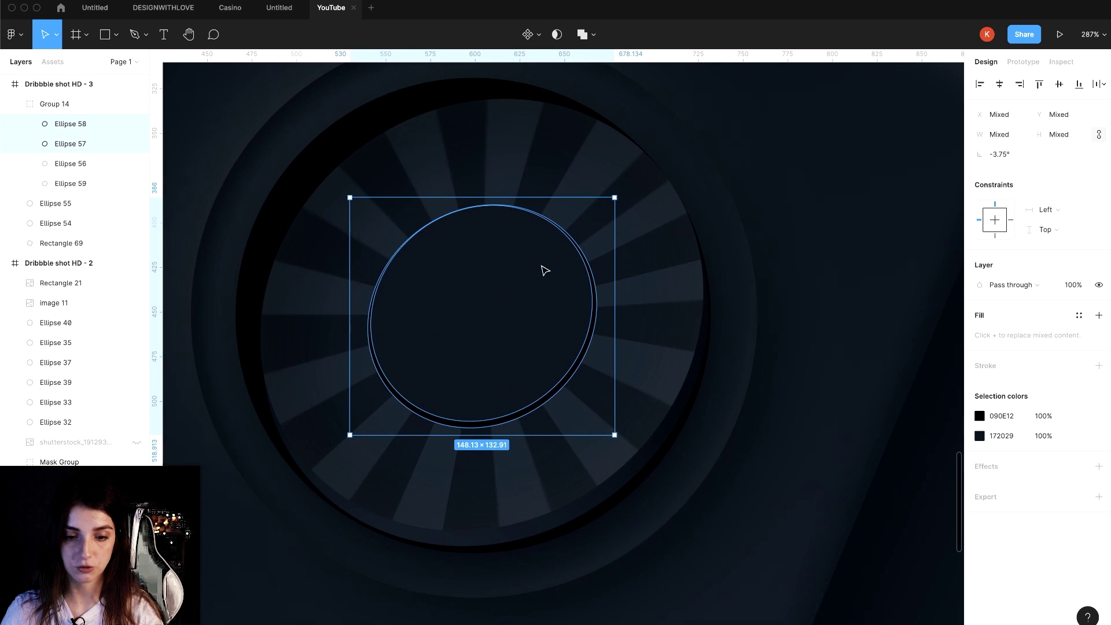
{"action": "left_click_drag", "start_coordinate": [615, 206], "coordinate": [541, 307]}
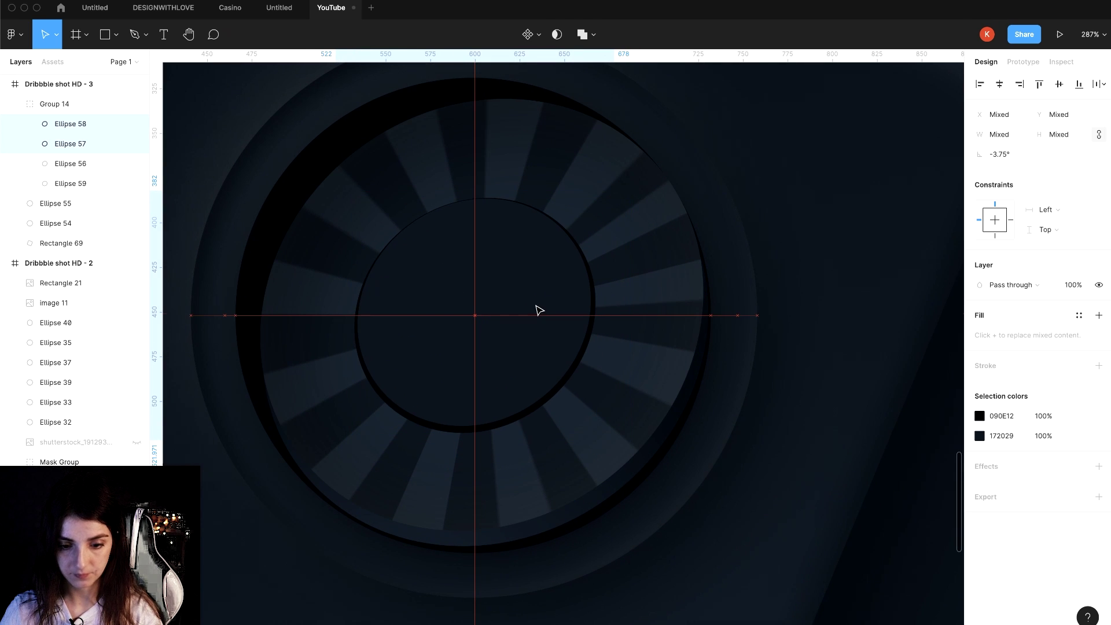
- Reselect the two centre discs inside the wheel group and snap them to the centre guides
{"action": "scroll", "coordinate": [492, 307], "scroll_direction": "down", "scroll_amount": 10}
{"action": "left_click", "coordinate": [565, 479]}
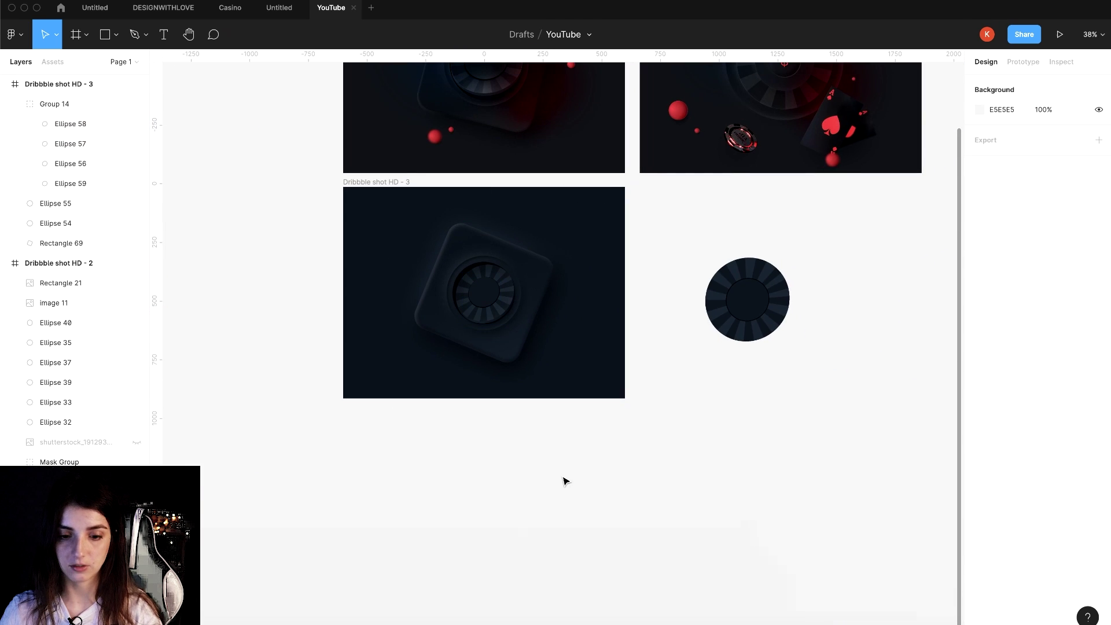
{"action": "scroll", "coordinate": [496, 348], "scroll_direction": "up", "scroll_amount": 5}
{"action": "scroll", "coordinate": [411, 380], "scroll_direction": "up", "scroll_amount": 5}
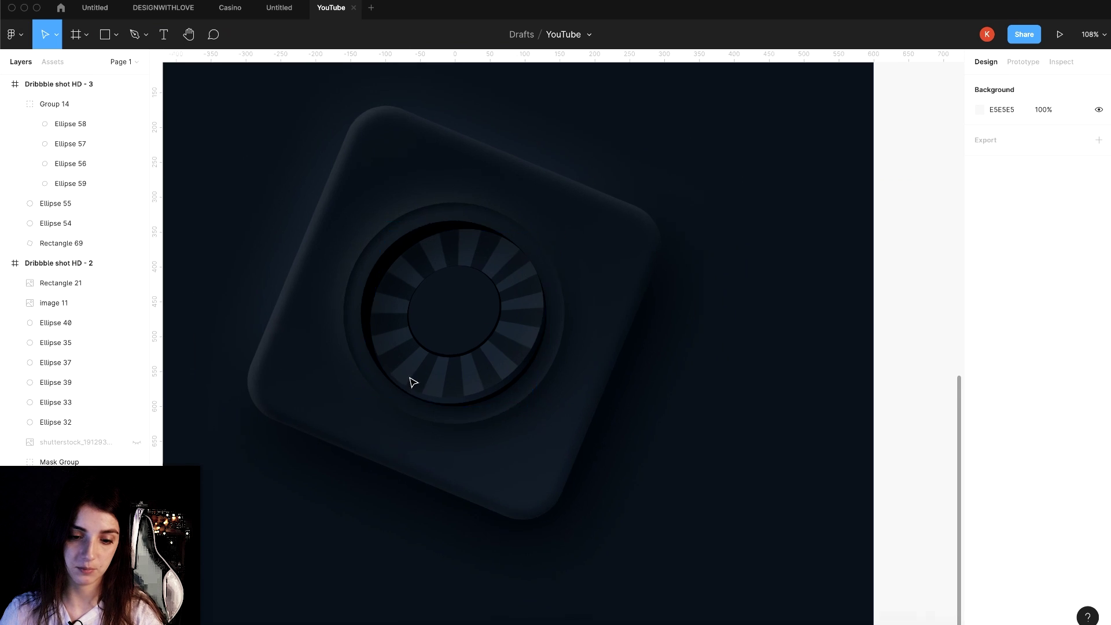
{"action": "scroll", "coordinate": [487, 305], "scroll_direction": "up", "scroll_amount": 5}
{"action": "left_click", "coordinate": [486, 305]}
{"action": "double_click", "coordinate": [492, 313]}
{"action": "left_click", "coordinate": [529, 341], "text": "shift"}
{"action": "left_click_drag", "start_coordinate": [529, 340], "coordinate": [504, 292]}
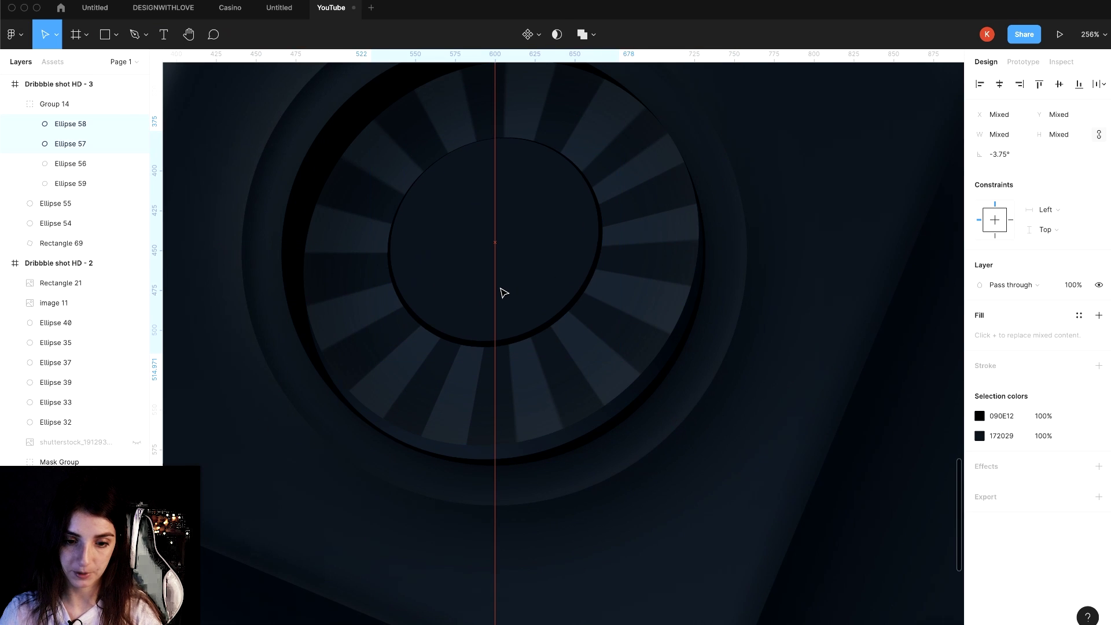
- Select the slightly larger centre disc on its own
{"action": "scroll", "coordinate": [595, 545], "scroll_direction": "down", "scroll_amount": 5}
{"action": "scroll", "coordinate": [602, 553], "scroll_direction": "down", "scroll_amount": 3}
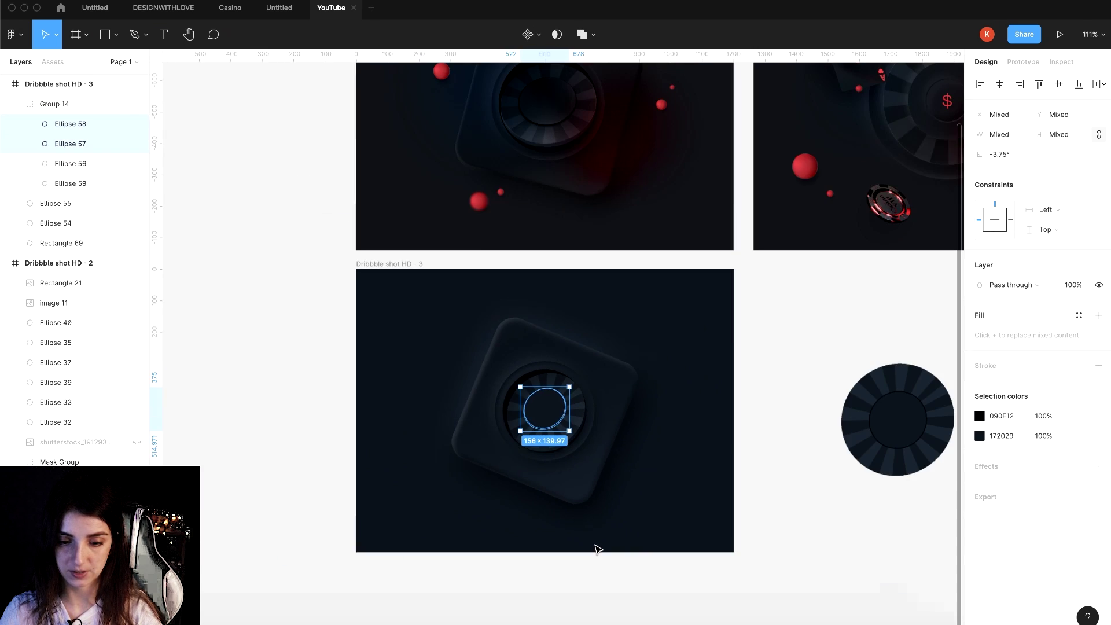
{"action": "left_click", "coordinate": [609, 564]}
{"action": "scroll", "coordinate": [609, 565], "scroll_direction": "up", "scroll_amount": 3}
{"action": "scroll", "coordinate": [579, 348], "scroll_direction": "up", "scroll_amount": 3}
{"action": "scroll", "coordinate": [555, 347], "scroll_direction": "up", "scroll_amount": 2}
{"action": "double_click", "coordinate": [553, 353]}
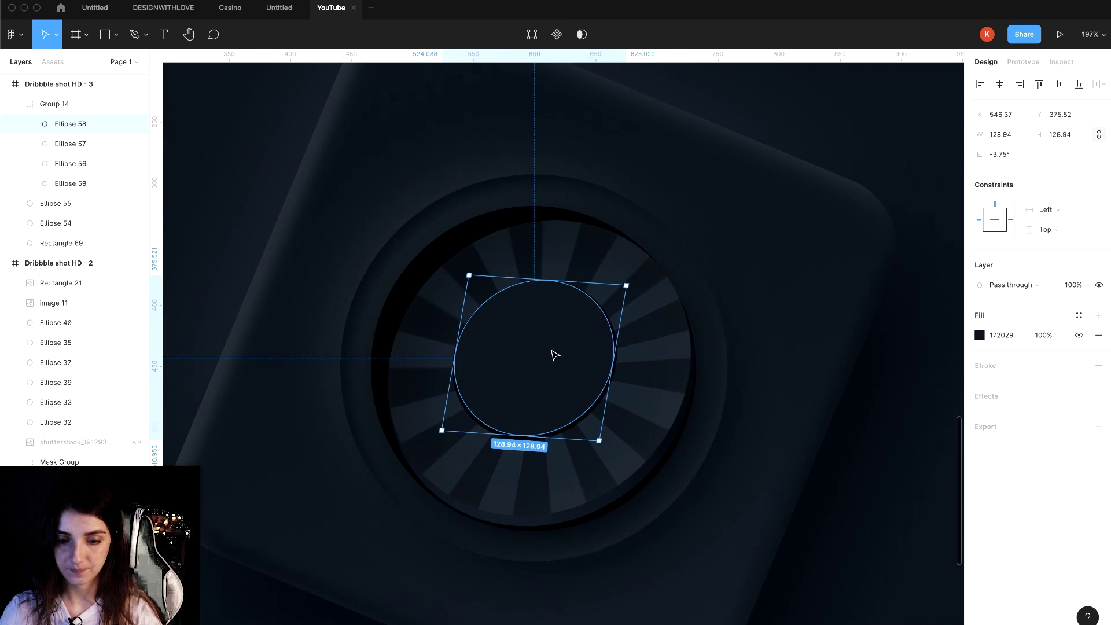
{"action": "scroll", "coordinate": [562, 356], "scroll_direction": "up", "scroll_amount": 3}
{"action": "left_click", "coordinate": [638, 461]}
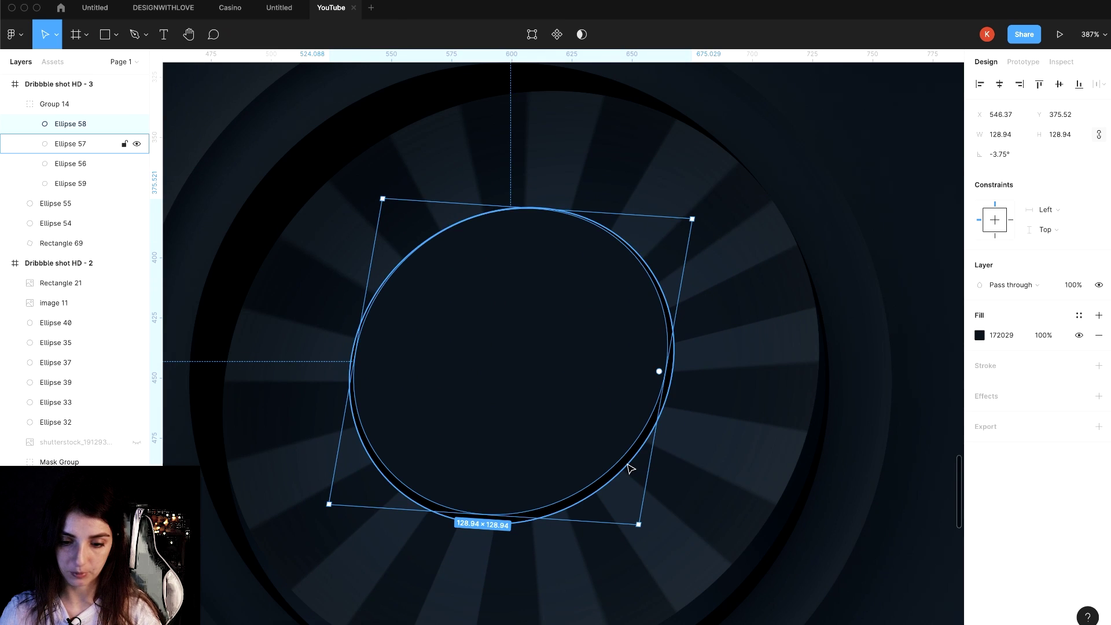
- Add a drop shadow to the centre disc with X offset 4
{"action": "left_click", "coordinate": [1099, 395]}
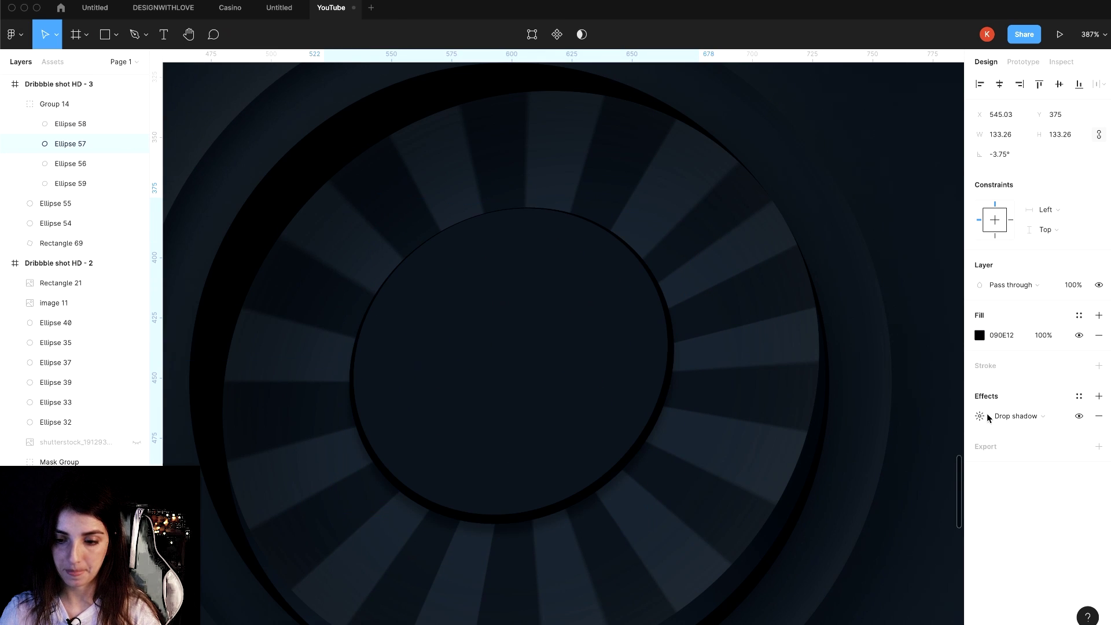
{"action": "left_click", "coordinate": [980, 416]}
{"action": "type", "text": "4"}
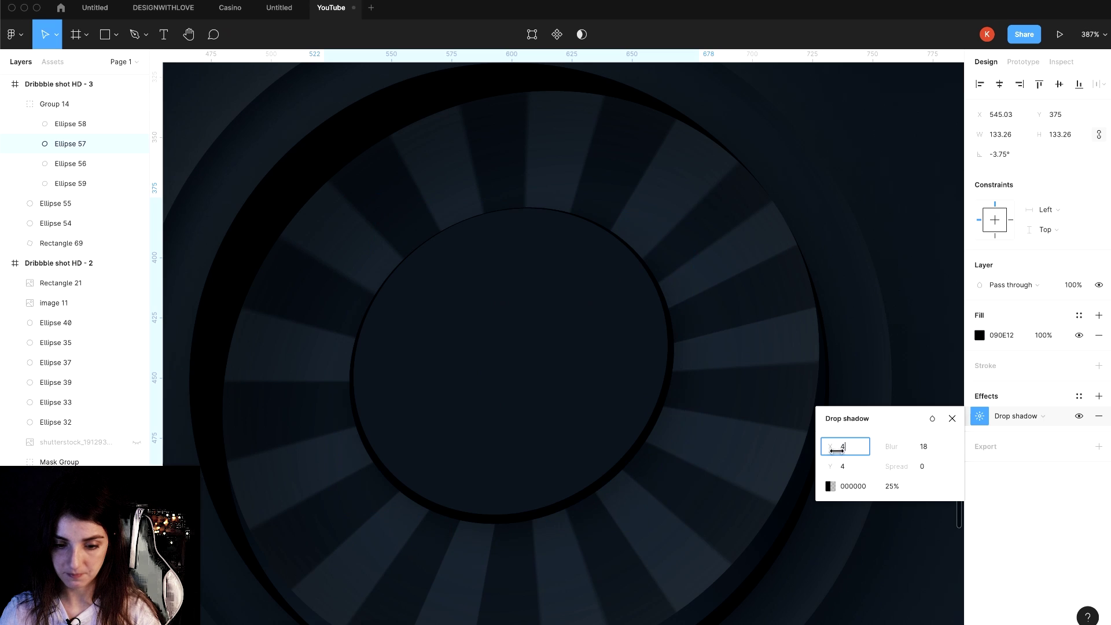
{"action": "left_click_drag", "start_coordinate": [833, 449], "coordinate": [828, 469]}
- Select the striped ring, Ellipse 56, and review its first inner shadow
{"action": "scroll", "coordinate": [593, 377], "scroll_direction": "down", "scroll_amount": 5}
{"action": "left_click", "coordinate": [608, 376]}
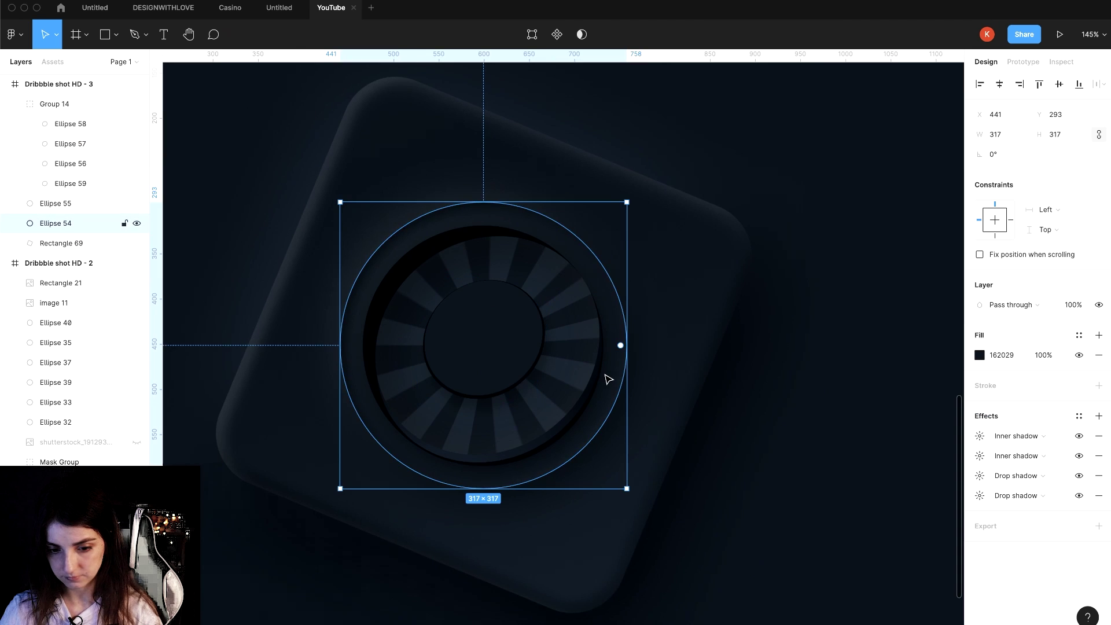
{"action": "left_click", "coordinate": [489, 404], "text": "shift"}
{"action": "left_click", "coordinate": [550, 416]}
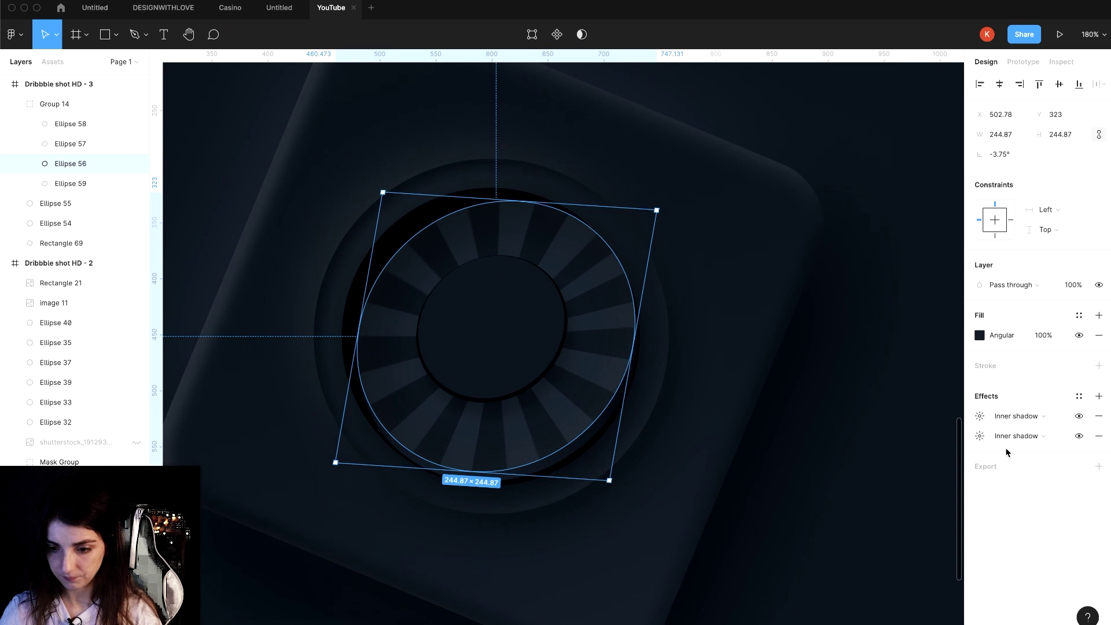
{"action": "left_click", "coordinate": [978, 416]}
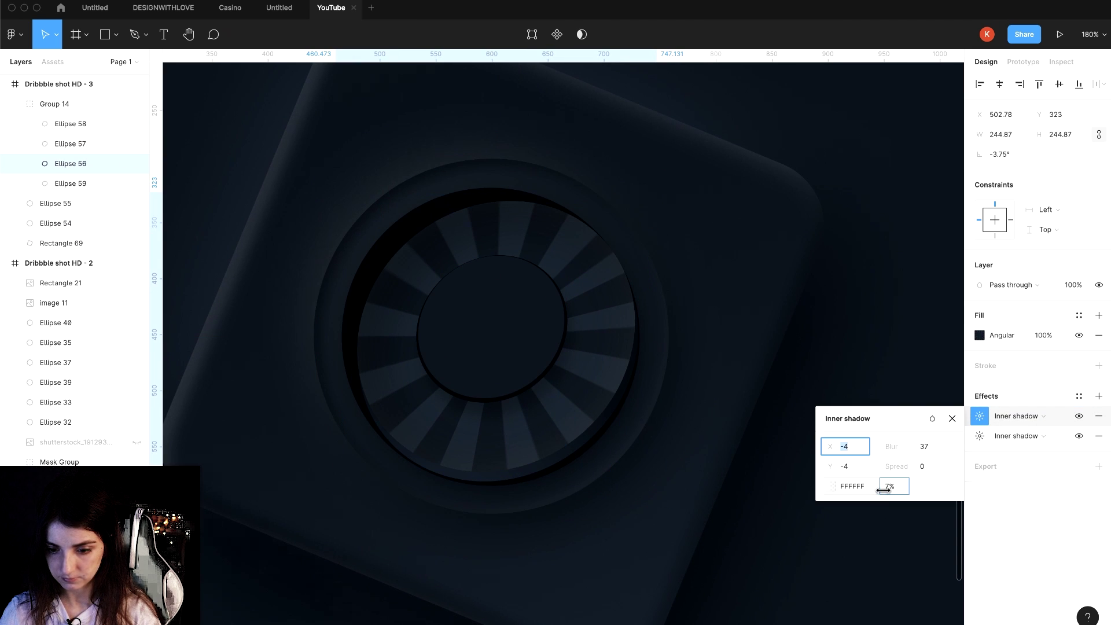
- Add a third inner shadow on the ring: FFFFFF, Y -4, blur 7, 4% opacity
{"action": "left_click", "coordinate": [1099, 396]}
{"action": "left_click", "coordinate": [1036, 417]}
{"action": "left_click", "coordinate": [1021, 397]}
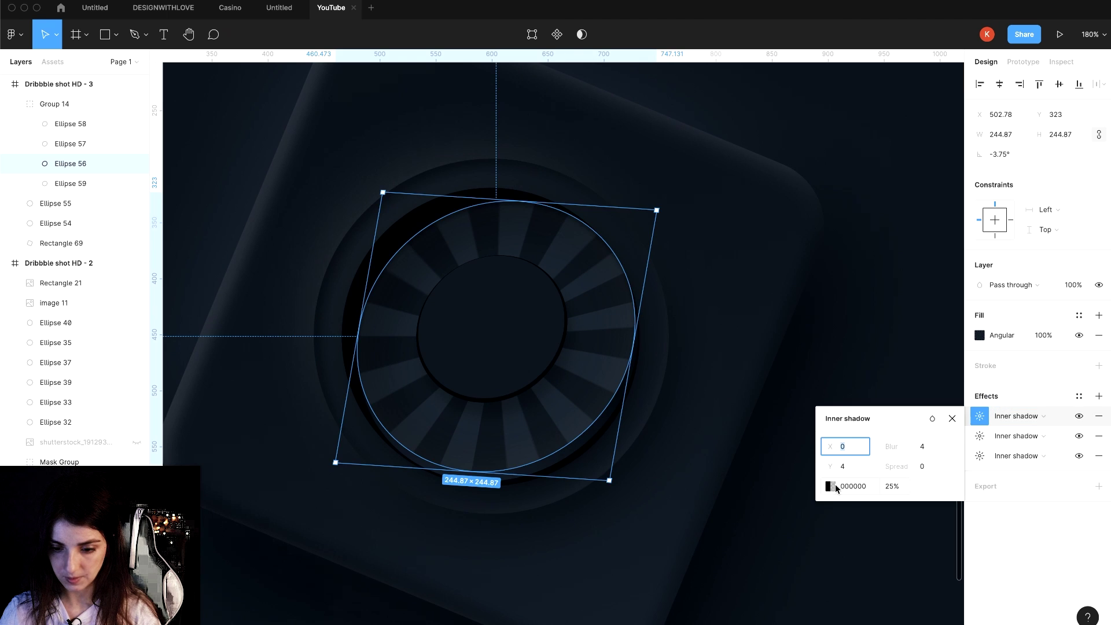
{"action": "left_click", "coordinate": [831, 486]}
{"action": "type", "text": "fff"}
{"action": "key", "text": "Return"}
{"action": "mouse_move", "coordinate": [831, 446]}
{"action": "left_mouse_down"}
{"action": "mouse_move", "coordinate": [822, 470]}
{"action": "mouse_move", "coordinate": [838, 448]}
{"action": "mouse_move", "coordinate": [919, 446]}
{"action": "left_mouse_up"}
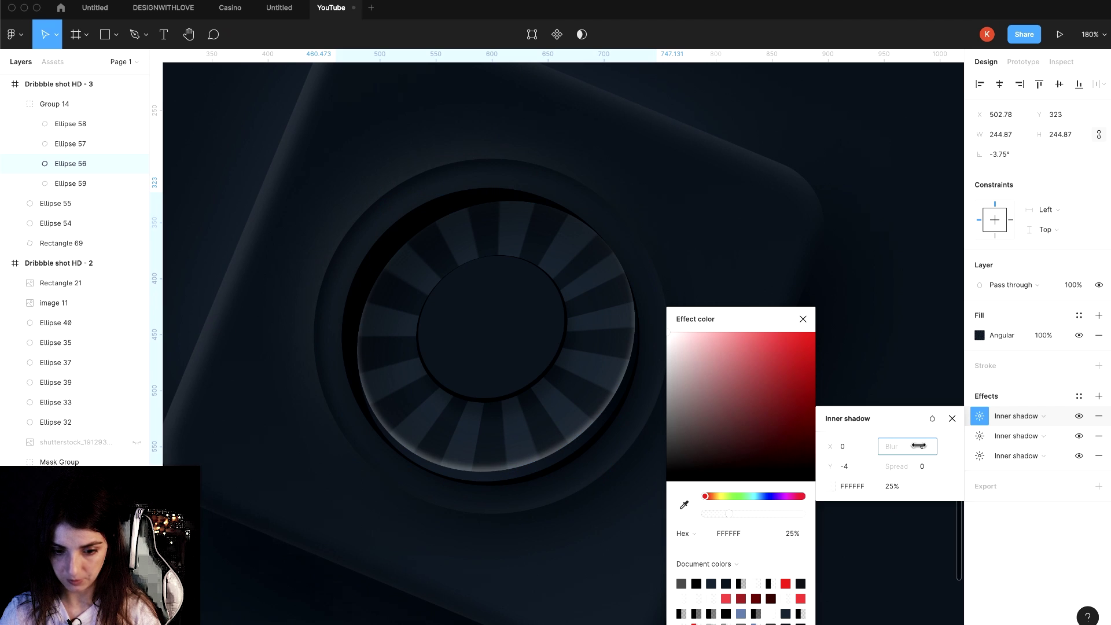
{"action": "left_click_drag", "start_coordinate": [723, 515], "coordinate": [709, 522]}
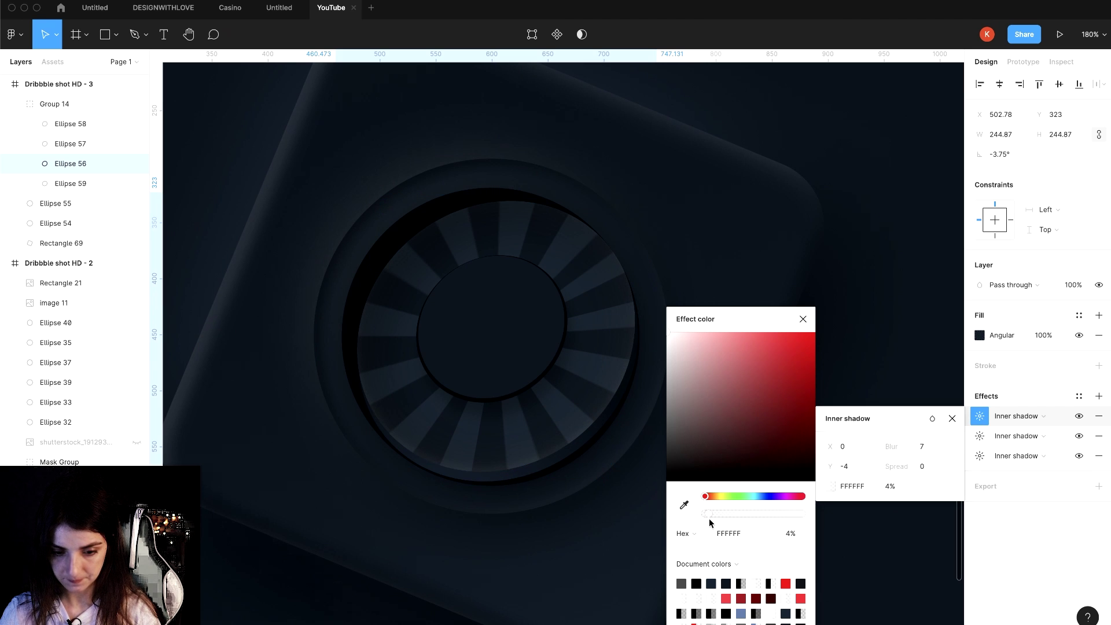
{"action": "key", "text": "Escape"}
{"action": "key", "text": "Escape"}
{"action": "key", "text": "Escape"}
{"action": "key", "text": "minus"}
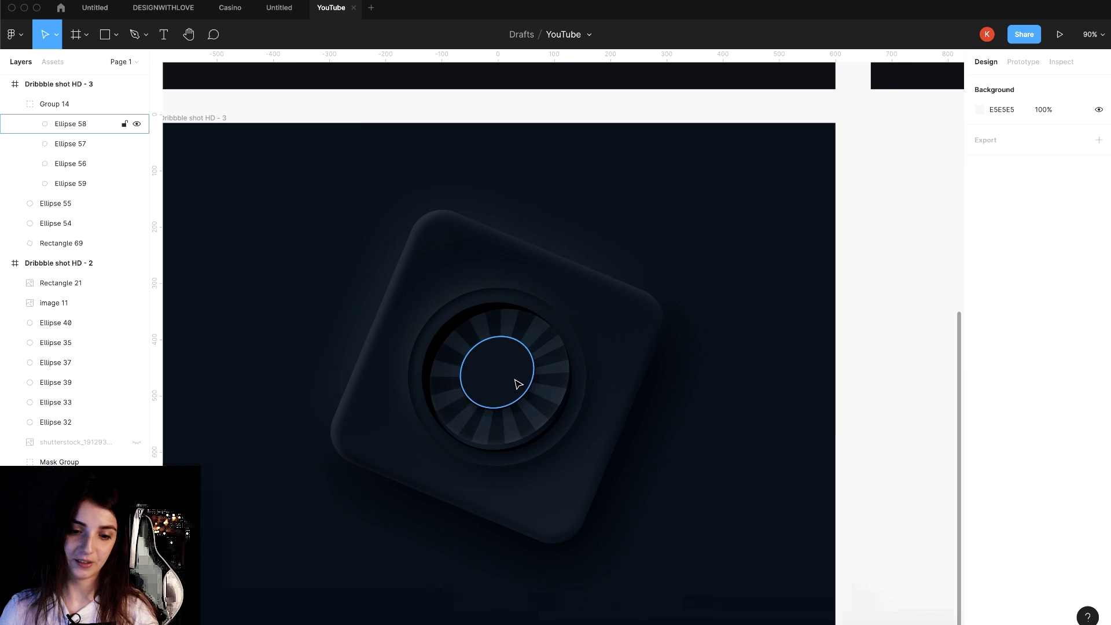
- Add a black radial gradient fill to the centre disc, Ellipse 58, and position its handles
{"action": "left_click", "coordinate": [516, 380]}
{"action": "scroll", "coordinate": [526, 347], "scroll_direction": "up", "scroll_amount": 5}
{"action": "scroll", "coordinate": [524, 347], "scroll_direction": "up", "scroll_amount": 1}
{"action": "scroll", "coordinate": [524, 347], "scroll_direction": "left", "scroll_amount": 1}
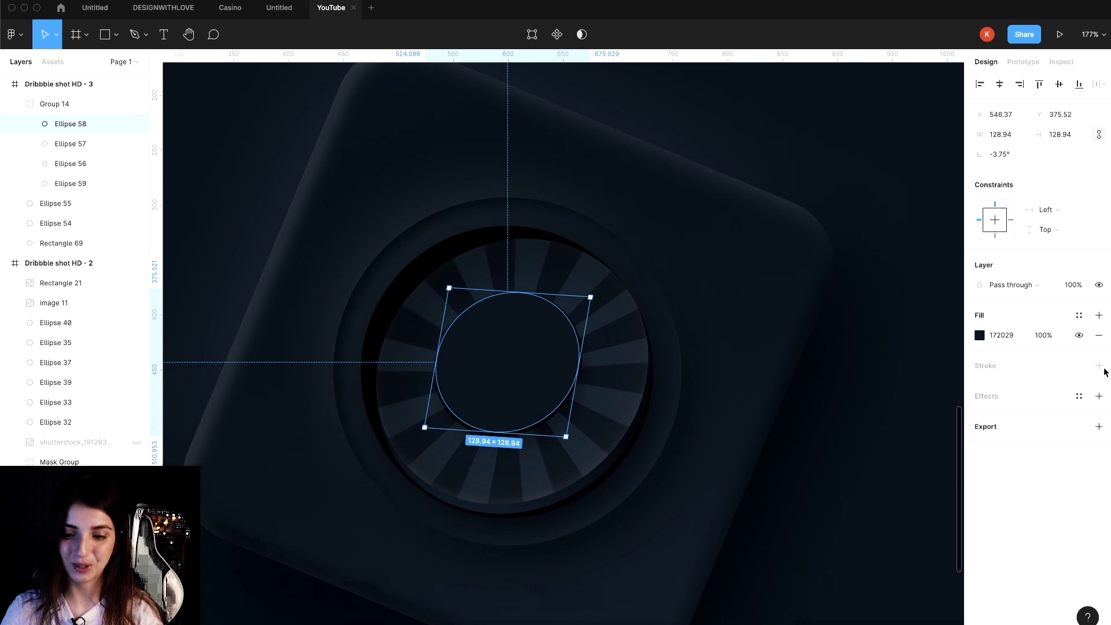
{"action": "left_click", "coordinate": [1099, 315]}
{"action": "left_click", "coordinate": [980, 335]}
{"action": "left_click", "coordinate": [834, 319]}
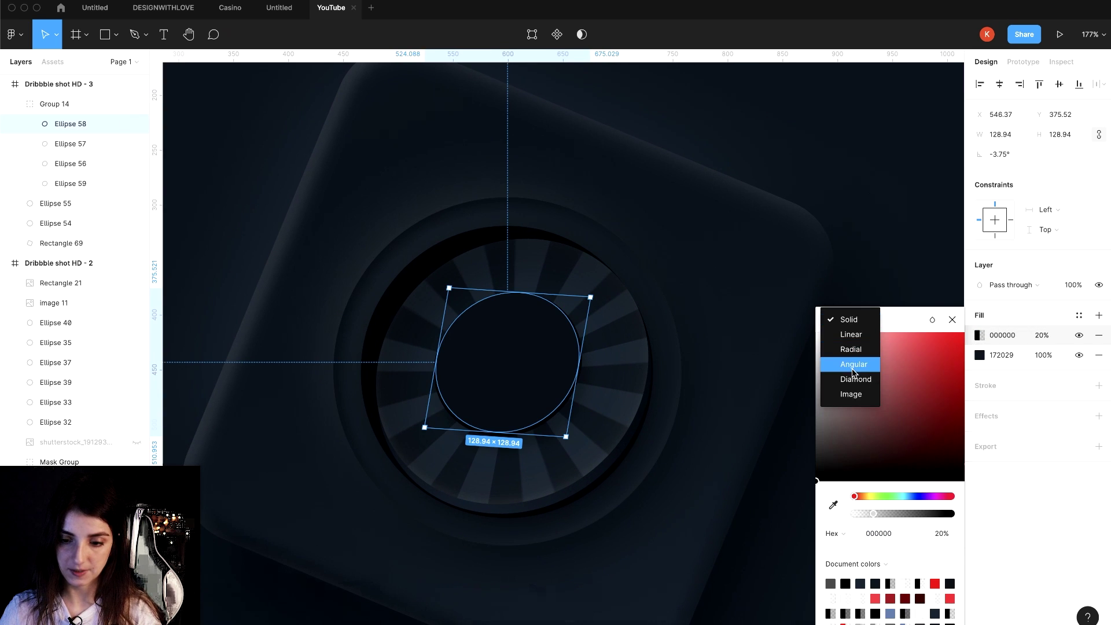
{"action": "left_click", "coordinate": [850, 349]}
{"action": "left_click_drag", "start_coordinate": [507, 363], "coordinate": [514, 307]}
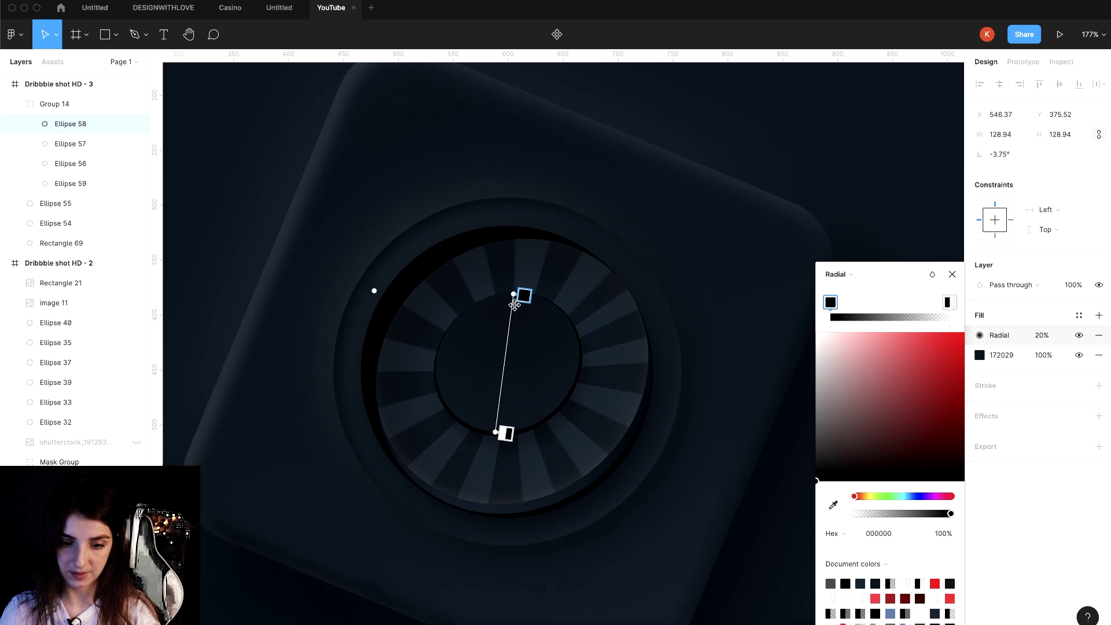
{"action": "left_click_drag", "start_coordinate": [498, 446], "coordinate": [524, 504]}
{"action": "left_click_drag", "start_coordinate": [514, 307], "coordinate": [486, 333]}
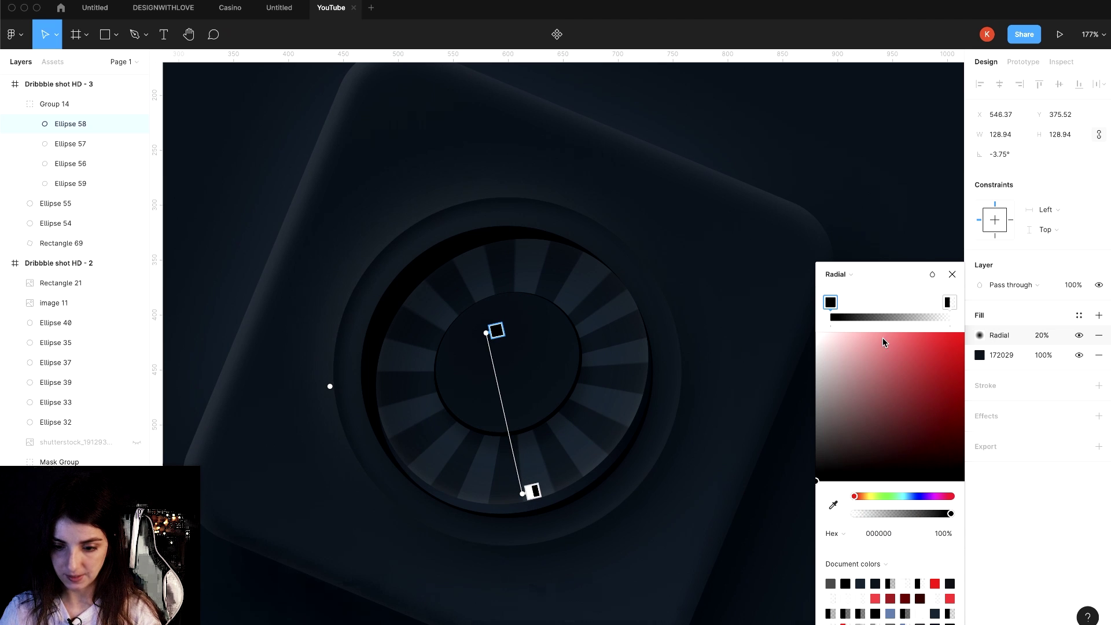
{"action": "left_click", "coordinate": [948, 303]}
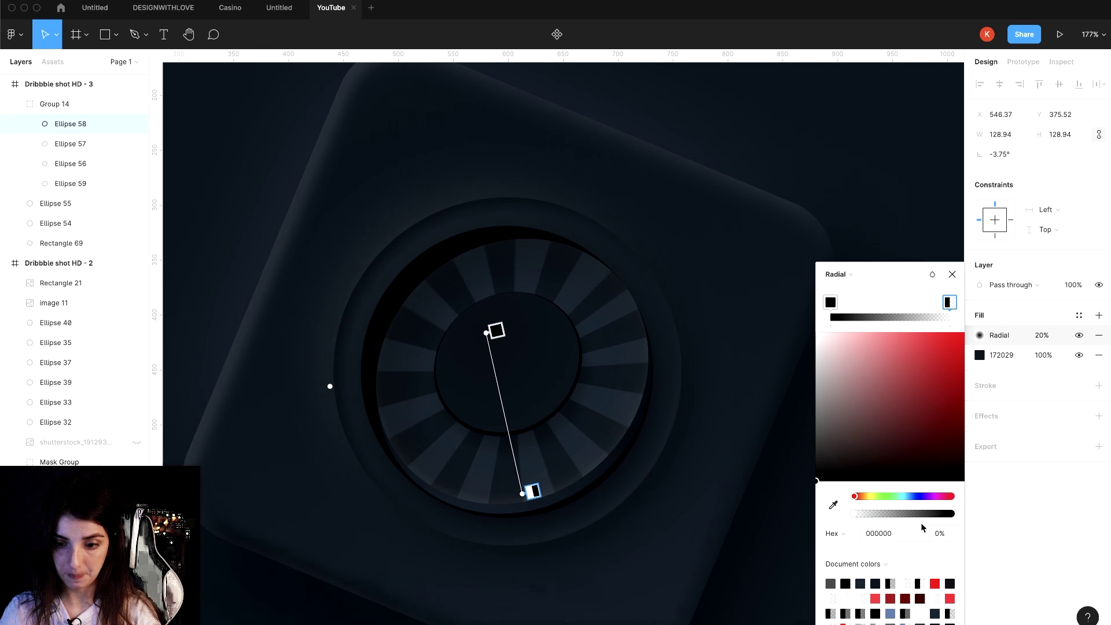
- Add a 43% black radial gradient fill to Ellipse 56, angled diagonally across the ring
{"action": "left_click", "coordinate": [953, 274]}
{"action": "key", "text": "Tab"}
{"action": "key", "text": "Tab"}
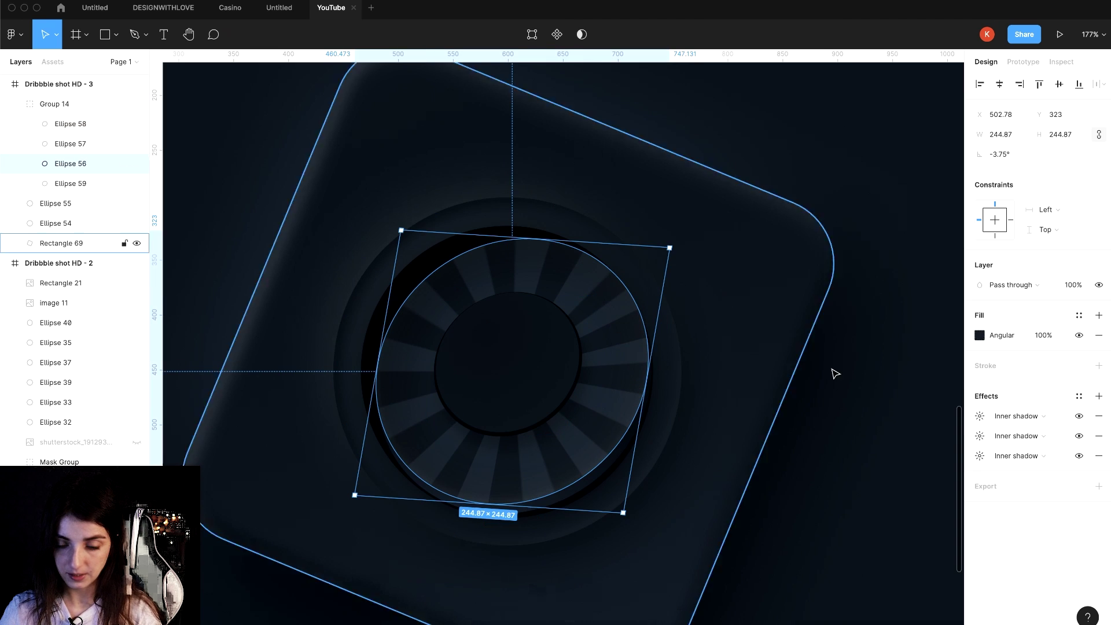
{"action": "left_click", "coordinate": [1099, 316]}
{"action": "left_click", "coordinate": [979, 335]}
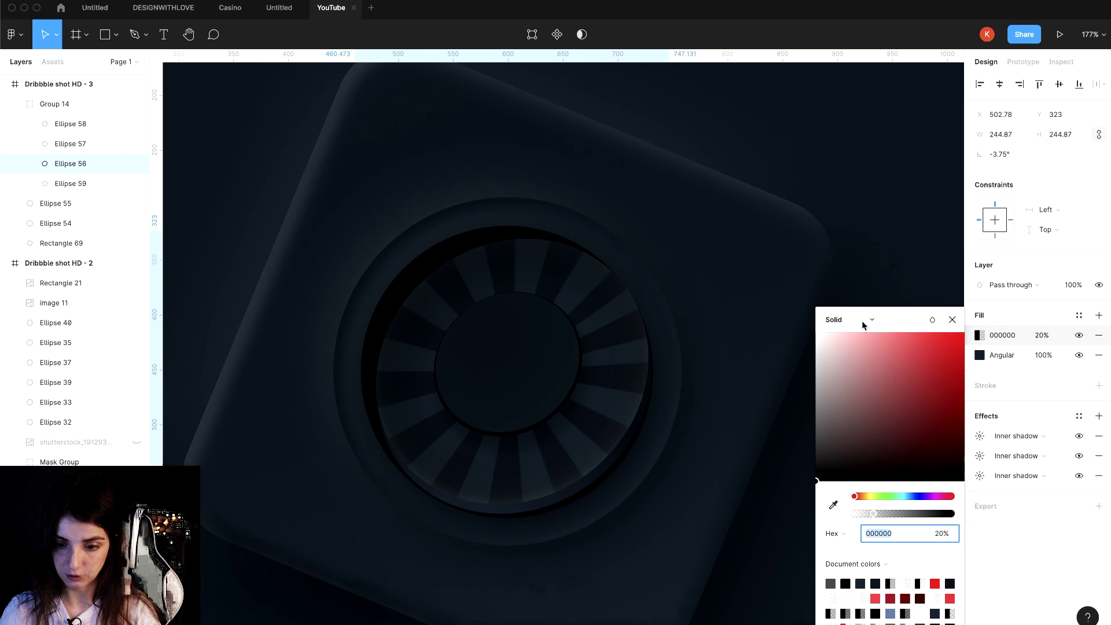
{"action": "left_click", "coordinate": [837, 319]}
{"action": "key", "text": "Return"}
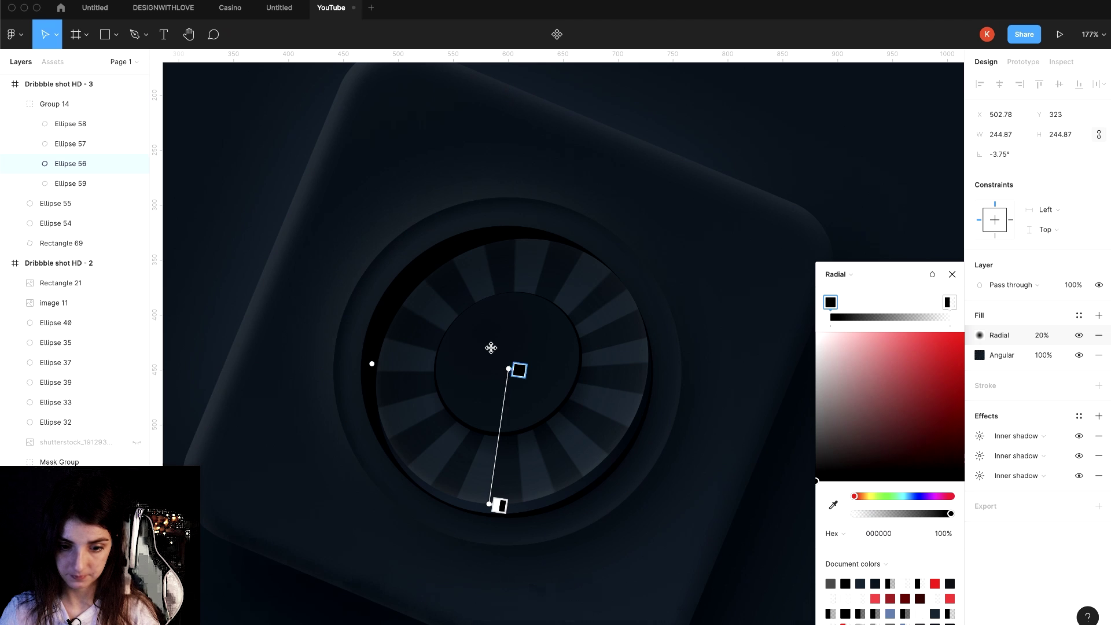
{"action": "left_click", "coordinate": [1030, 337]}
{"action": "left_click_drag", "start_coordinate": [1030, 336], "coordinate": [1077, 337]}
{"action": "left_click", "coordinate": [980, 335]}
{"action": "mouse_move", "coordinate": [496, 504]}
{"action": "left_mouse_down"}
{"action": "mouse_move", "coordinate": [496, 513]}
{"action": "mouse_move", "coordinate": [542, 446]}
{"action": "left_mouse_up"}
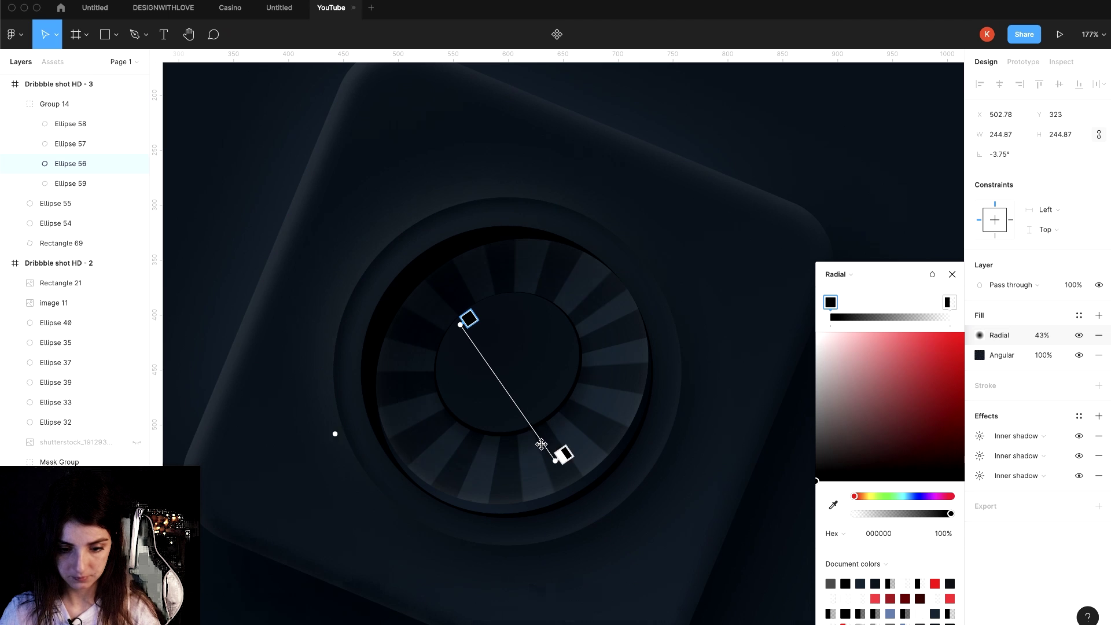
{"action": "left_click_drag", "start_coordinate": [467, 325], "coordinate": [428, 307]}
{"action": "left_click_drag", "start_coordinate": [306, 431], "coordinate": [204, 490]}
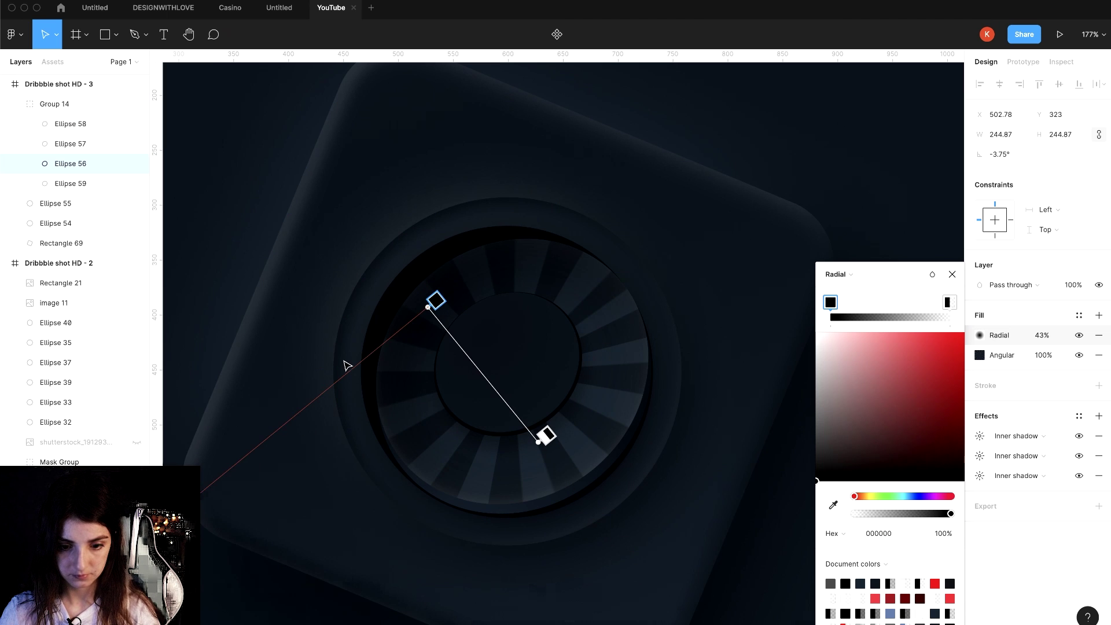
{"action": "key", "text": "ctrl+z"}
{"action": "key", "text": "ctrl+z"}
{"action": "key", "text": "ctrl+z"}
{"action": "key", "text": "Escape"}
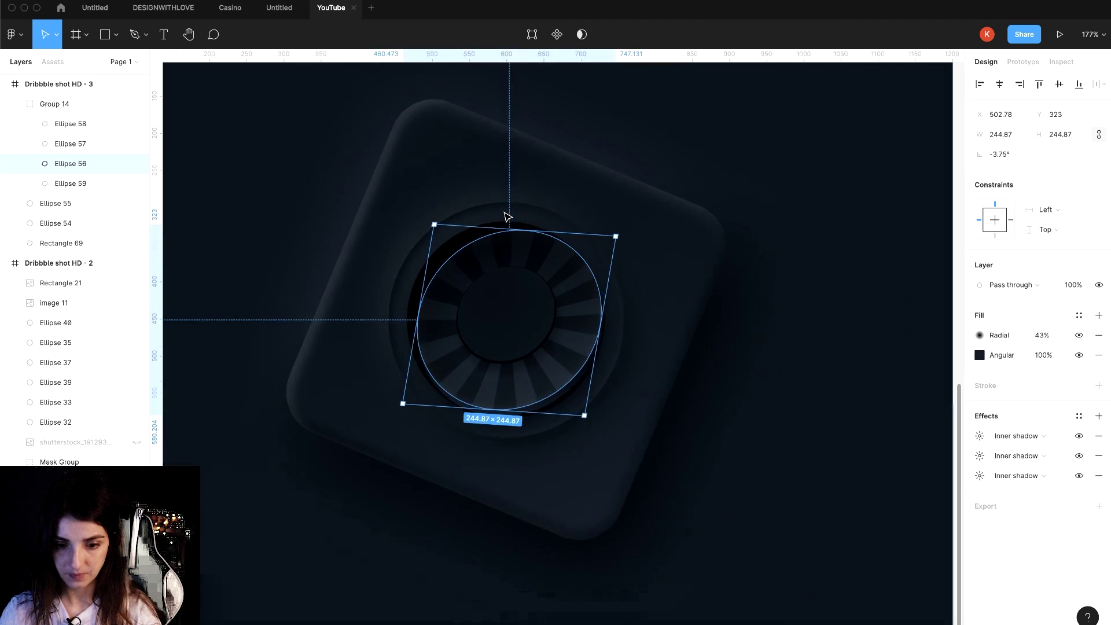
{"action": "scroll", "coordinate": [507, 217], "scroll_direction": "down", "scroll_amount": 5}
- Raise the centre disc's radial shading to 46% and realign it vertically down the disc
{"action": "left_click", "coordinate": [835, 533]}
{"action": "scroll", "coordinate": [726, 421], "scroll_direction": "up", "scroll_amount": 2}
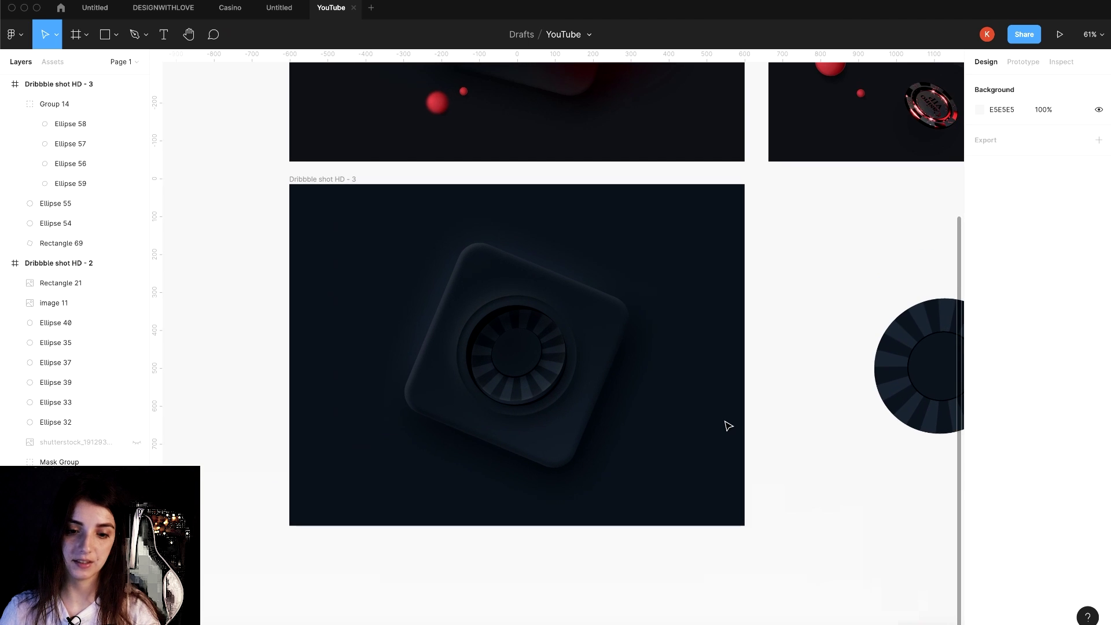
{"action": "scroll", "coordinate": [715, 422], "scroll_direction": "up", "scroll_amount": 3}
{"action": "scroll", "coordinate": [721, 350], "scroll_direction": "up", "scroll_amount": 4}
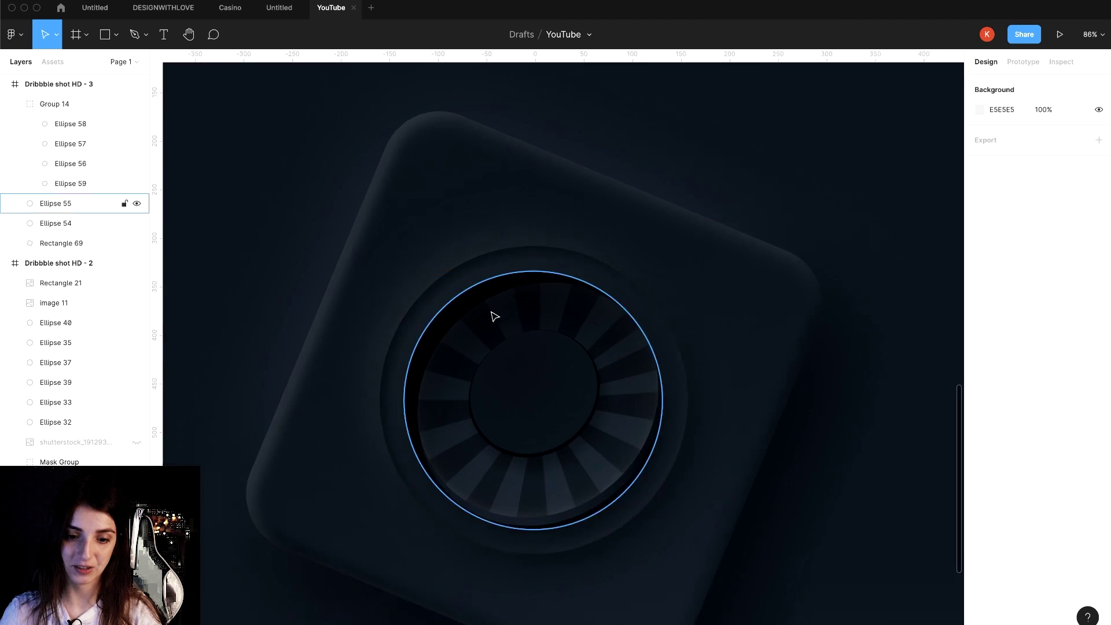
{"action": "left_click", "coordinate": [583, 425]}
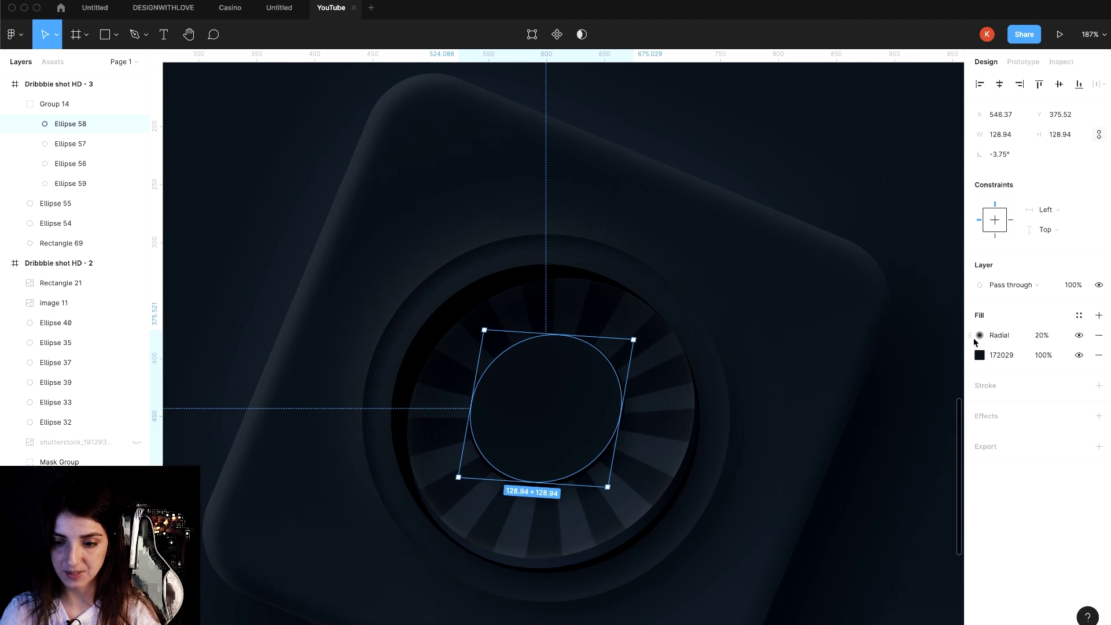
{"action": "left_click", "coordinate": [979, 336]}
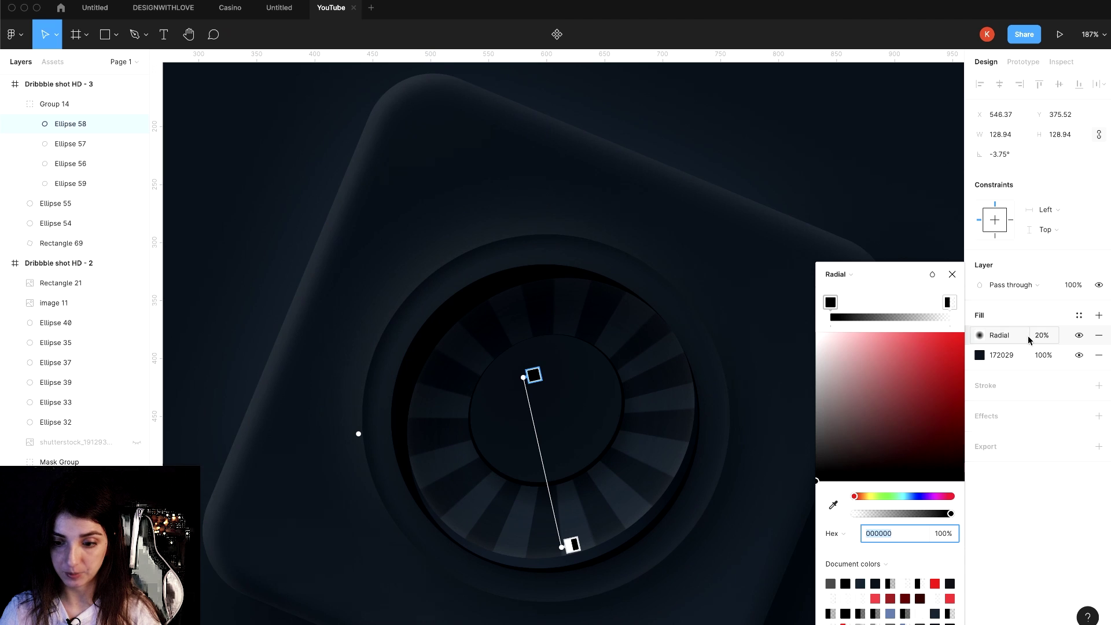
{"action": "left_click_drag", "start_coordinate": [1029, 336], "coordinate": [1107, 345]}
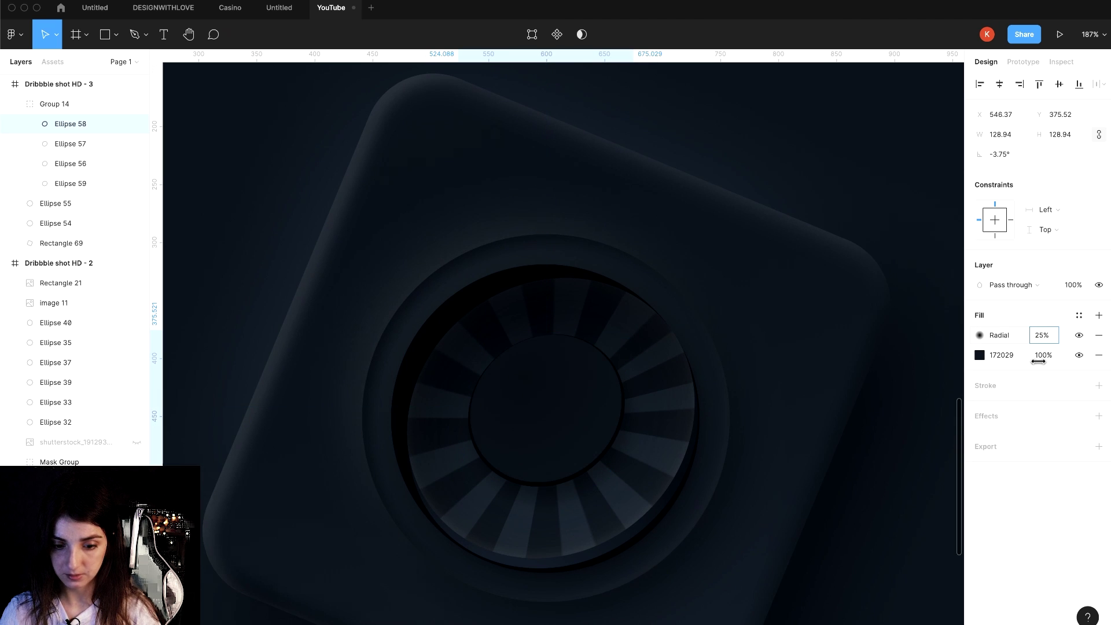
{"action": "left_click", "coordinate": [980, 335]}
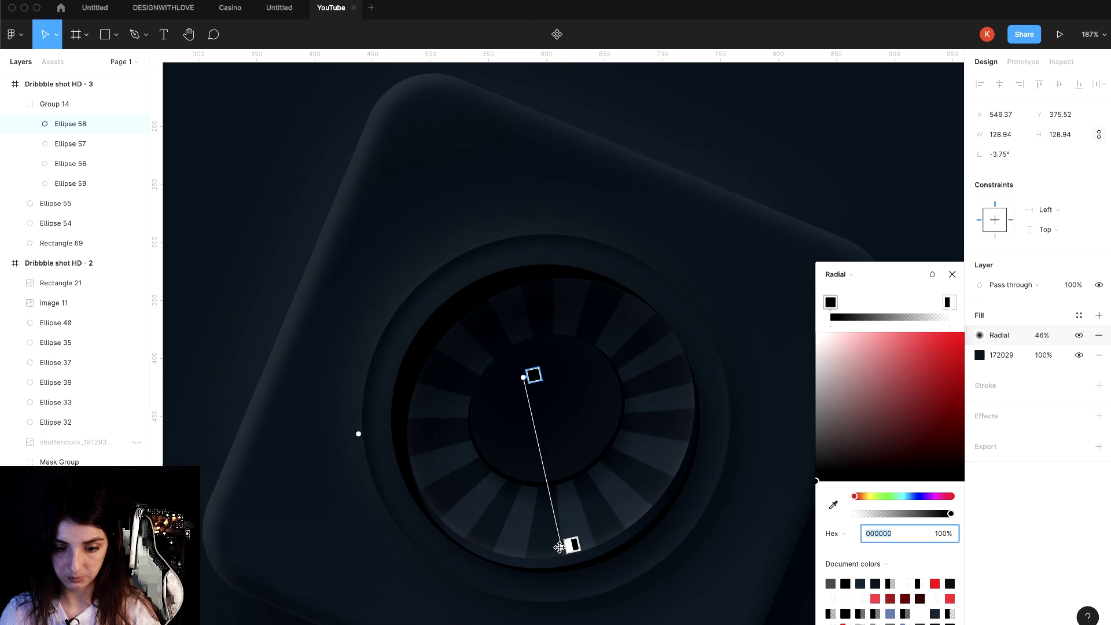
{"action": "left_click_drag", "start_coordinate": [559, 548], "coordinate": [536, 475]}
{"action": "left_click_drag", "start_coordinate": [524, 377], "coordinate": [539, 359]}
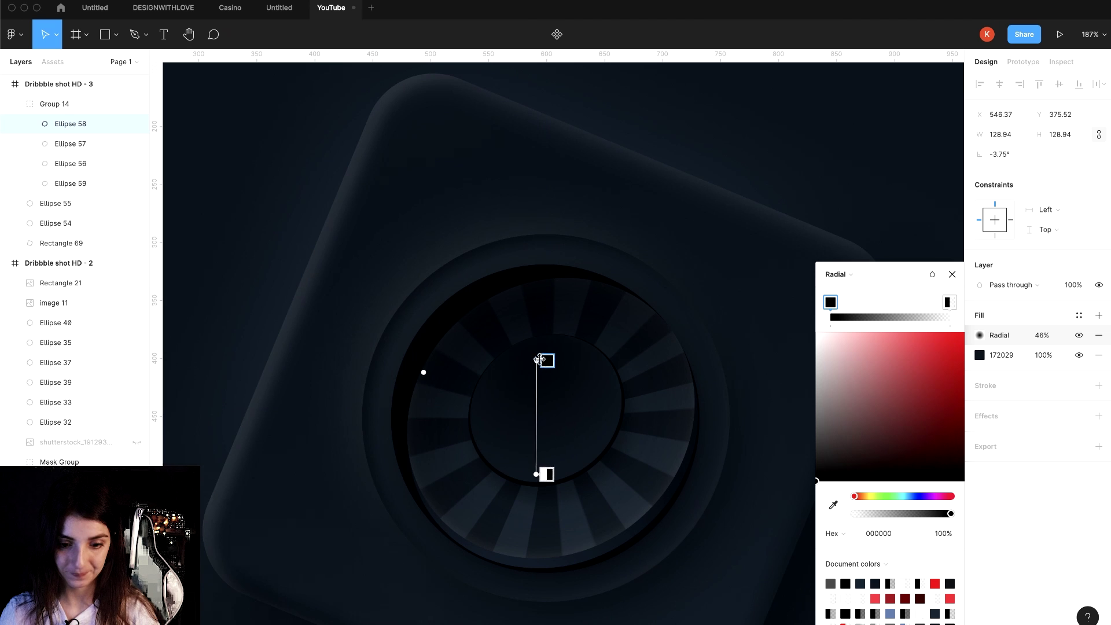
- Layer a 20% blue-grey (3D5263) radial gradient glow over the centre disc
{"action": "left_click", "coordinate": [1099, 315]}
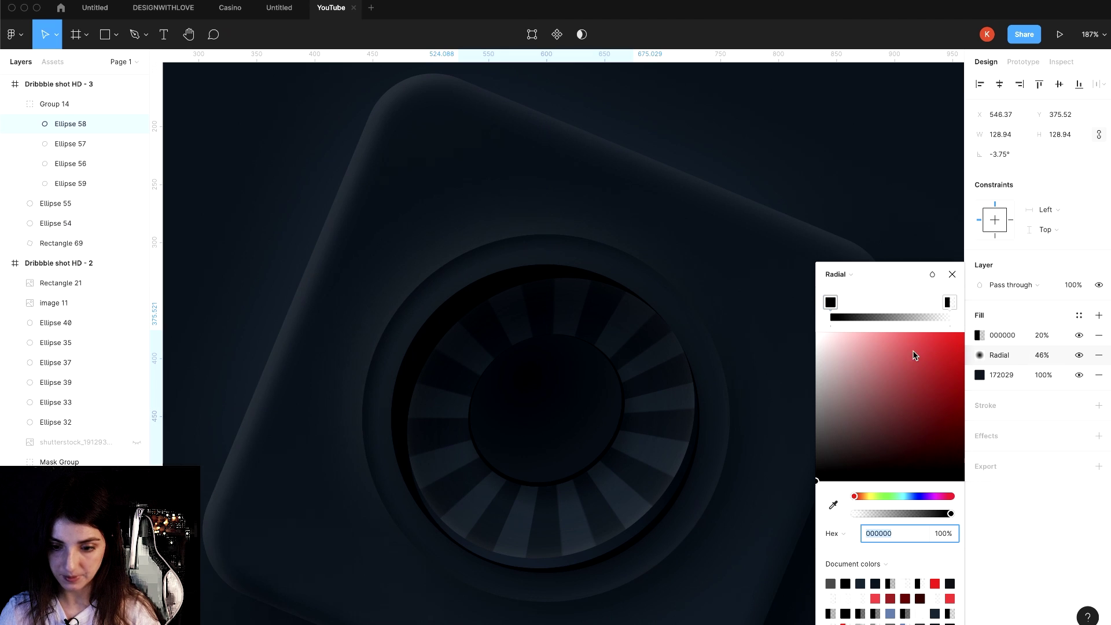
{"action": "left_click", "coordinate": [980, 335]}
{"action": "left_click", "coordinate": [837, 275]}
{"action": "left_click", "coordinate": [848, 350]}
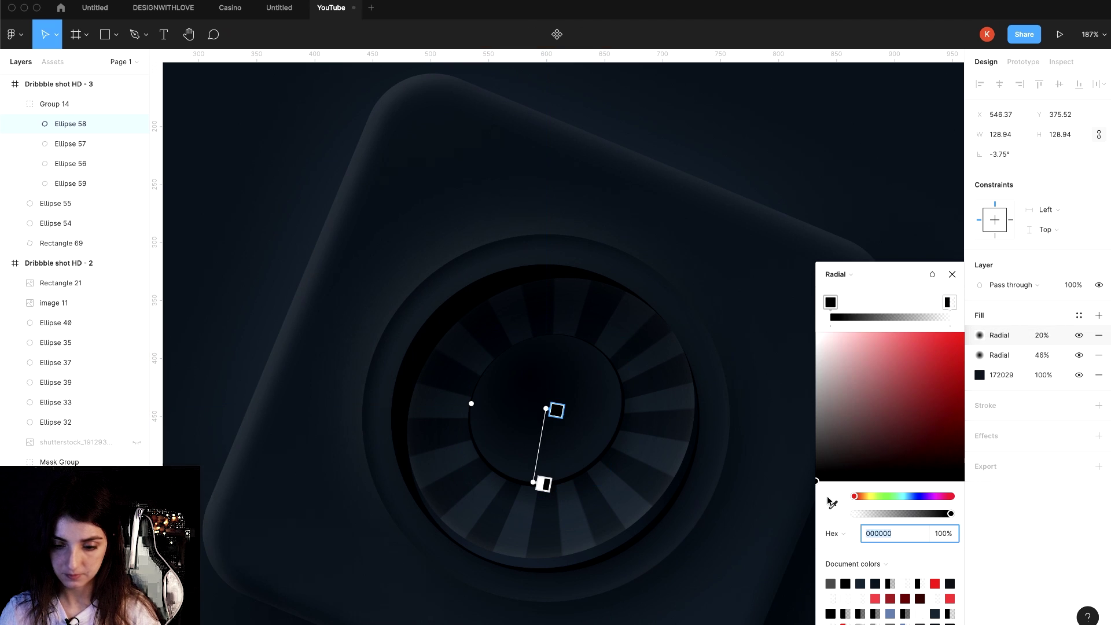
{"action": "left_click", "coordinate": [834, 505]}
{"action": "left_click", "coordinate": [625, 506]}
{"action": "left_click_drag", "start_coordinate": [874, 440], "coordinate": [873, 426]}
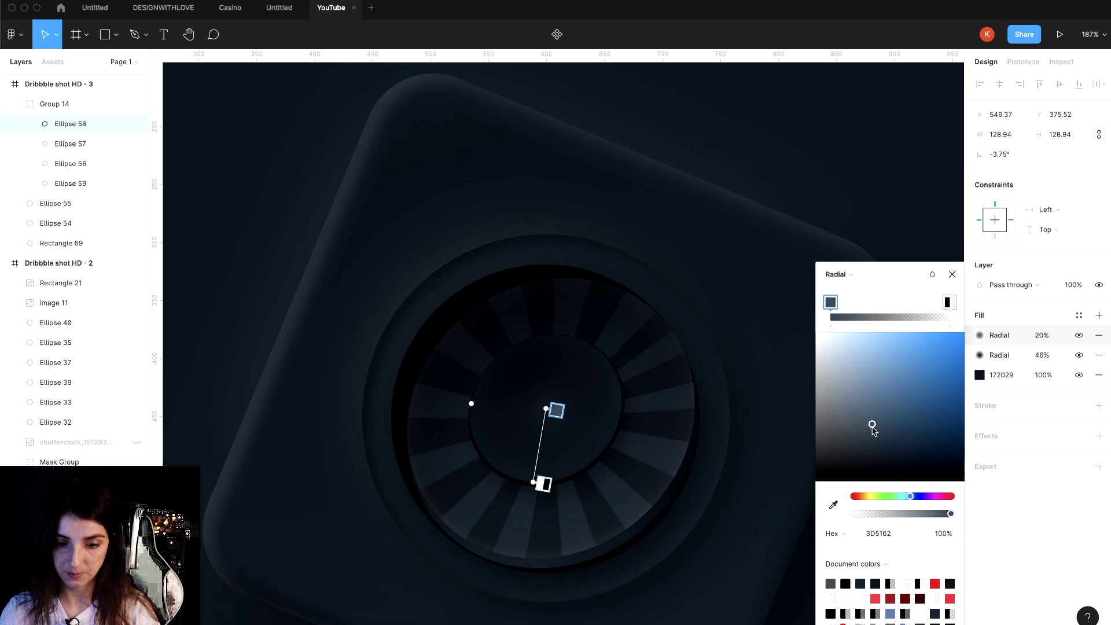
{"action": "left_click_drag", "start_coordinate": [556, 411], "coordinate": [551, 428]}
{"action": "left_click_drag", "start_coordinate": [536, 481], "coordinate": [510, 554]}
{"action": "left_click_drag", "start_coordinate": [555, 420], "coordinate": [601, 514]}
{"action": "left_click_drag", "start_coordinate": [511, 556], "coordinate": [528, 376]}
{"action": "left_click_drag", "start_coordinate": [588, 505], "coordinate": [498, 482]}
{"action": "left_click_drag", "start_coordinate": [617, 493], "coordinate": [637, 509]}
{"action": "key", "text": "Escape"}
{"action": "scroll", "coordinate": [631, 529], "scroll_direction": "down", "scroll_amount": 5}
- Add a radial gradient fill to the striped ring, tinted blue-grey 42505F
{"action": "left_click", "coordinate": [631, 529]}
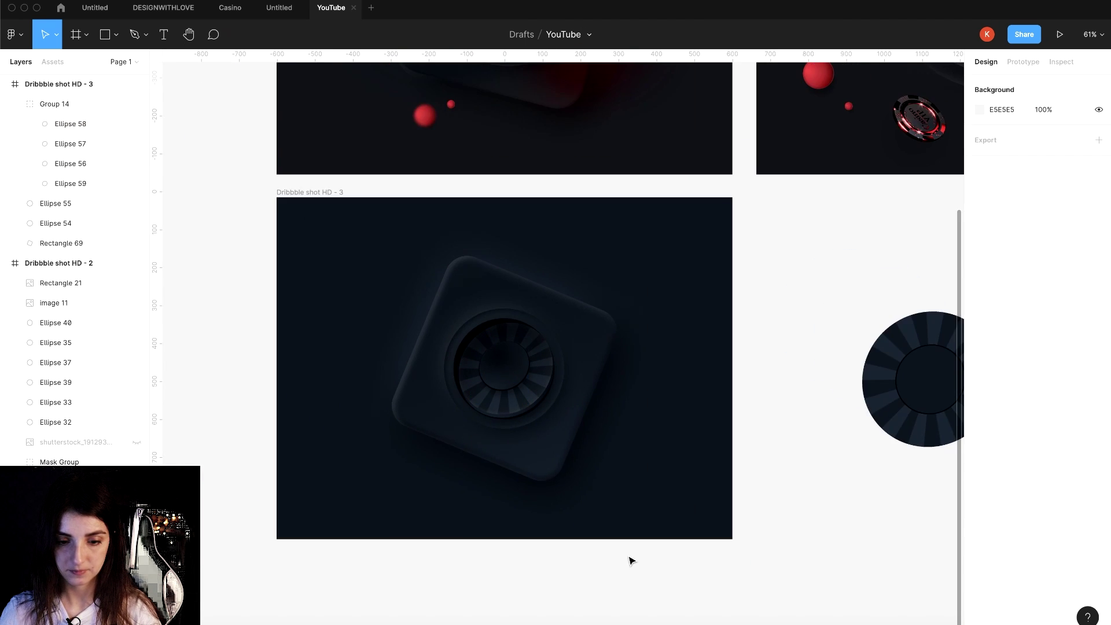
{"action": "scroll", "coordinate": [568, 401], "scroll_direction": "up", "scroll_amount": 5}
{"action": "left_click", "coordinate": [568, 402]}
{"action": "left_click", "coordinate": [1099, 315]}
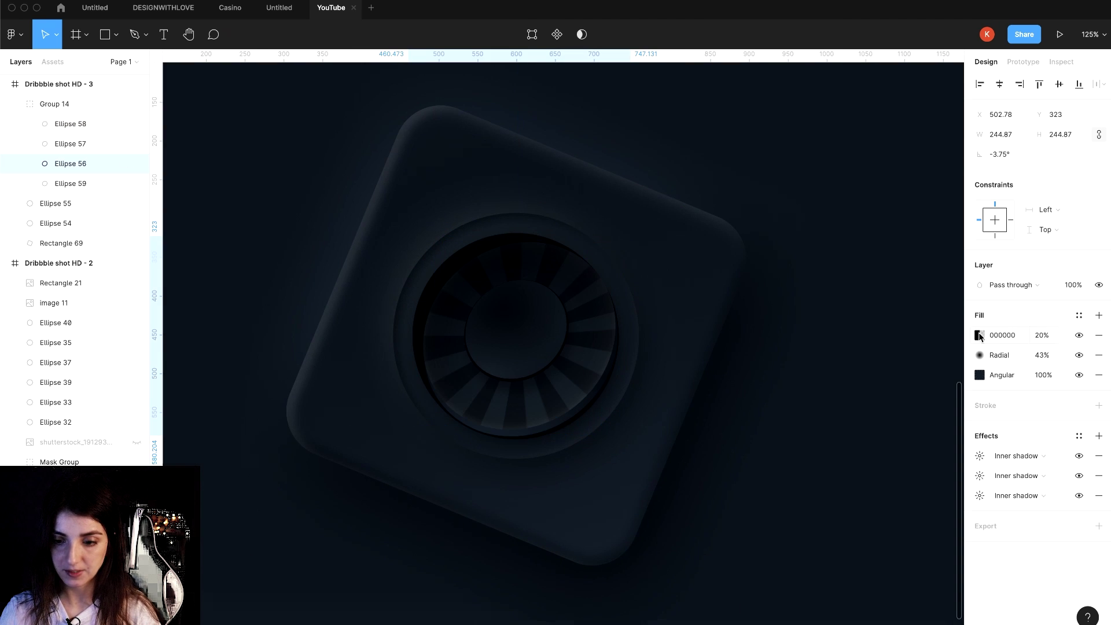
{"action": "left_click", "coordinate": [980, 335]}
{"action": "left_click", "coordinate": [837, 320]}
{"action": "left_click", "coordinate": [851, 349]}
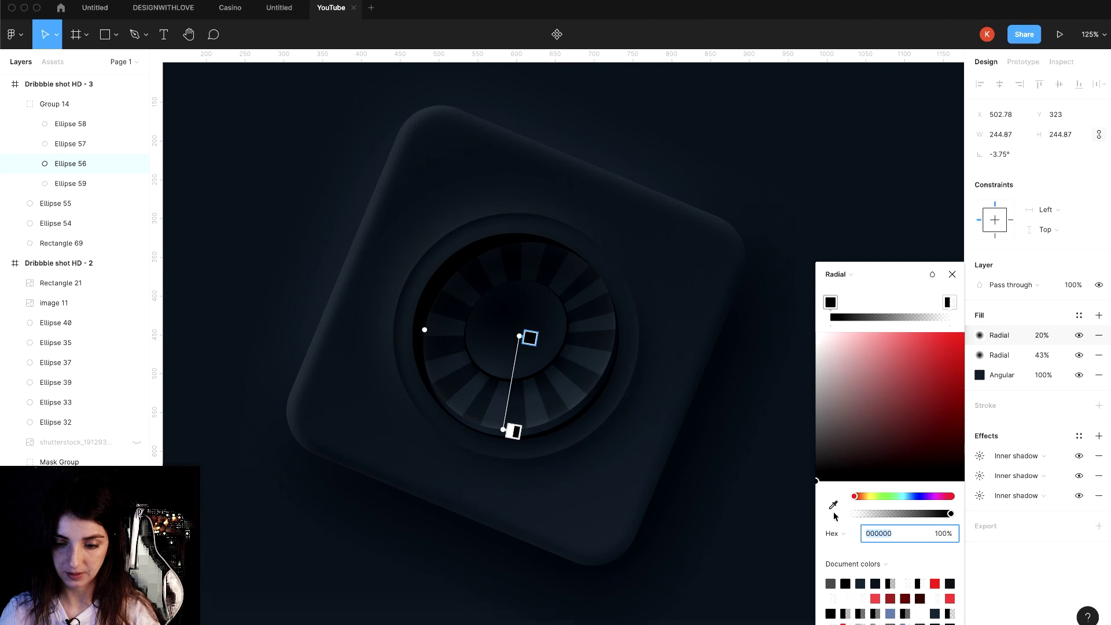
{"action": "left_click", "coordinate": [834, 505]}
{"action": "left_click", "coordinate": [576, 382]}
{"action": "left_click_drag", "start_coordinate": [522, 338], "coordinate": [460, 415]}
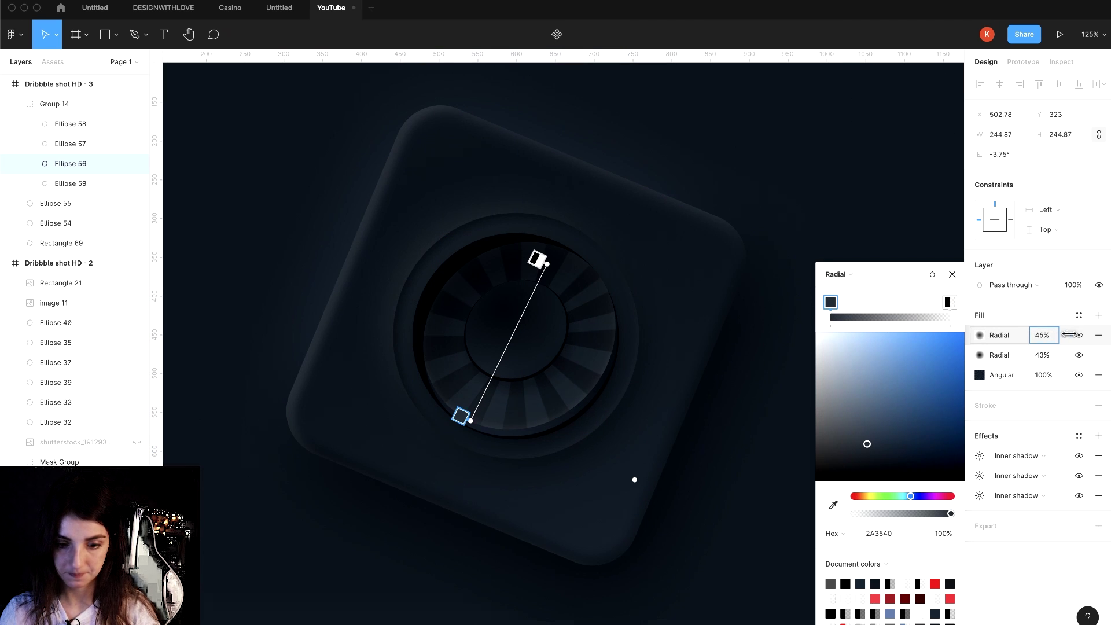
{"action": "left_click", "coordinate": [861, 426]}
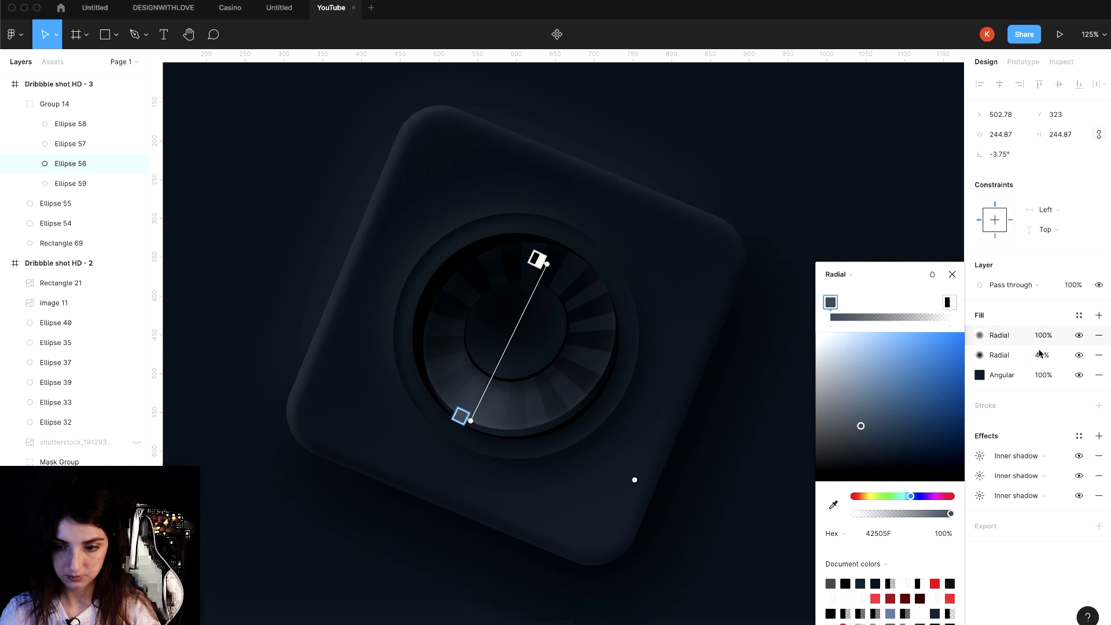
- Fade the ring's radial glow to 44% and stretch its gradient down-right
{"action": "left_click_drag", "start_coordinate": [999, 340], "coordinate": [942, 346]}
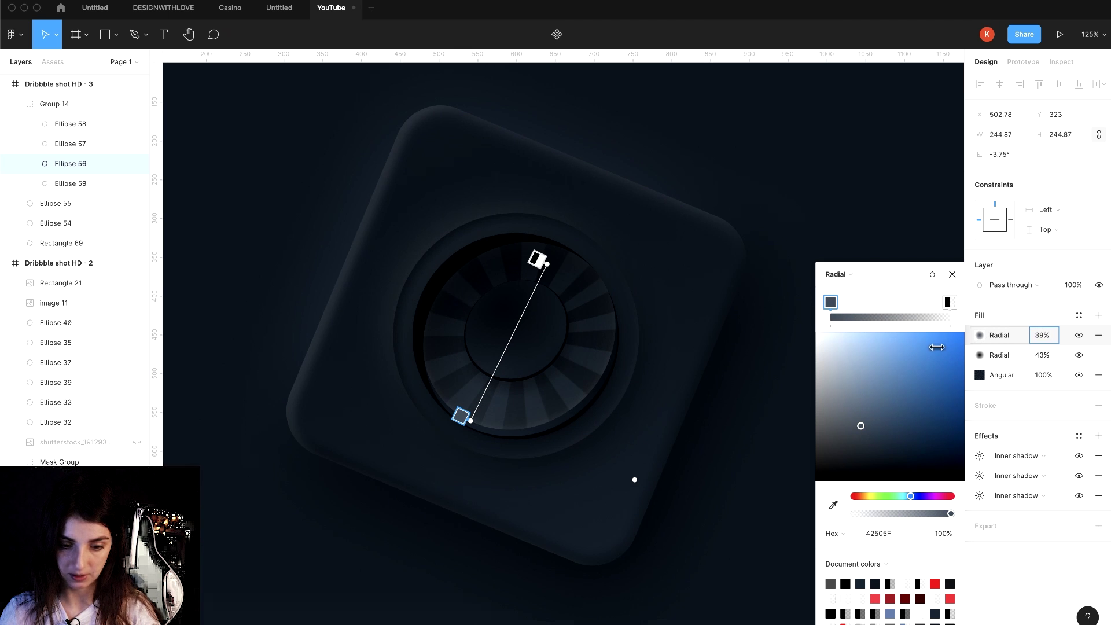
{"action": "scroll", "coordinate": [625, 356], "scroll_direction": "up", "scroll_amount": 5}
{"action": "left_click_drag", "start_coordinate": [340, 453], "coordinate": [377, 510]}
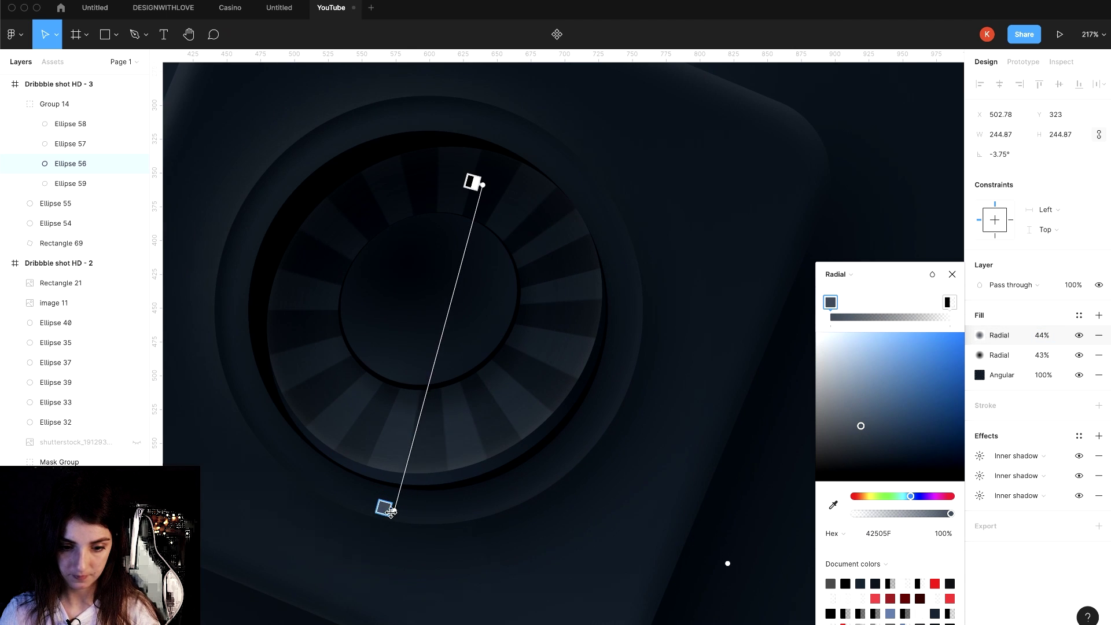
{"action": "scroll", "coordinate": [470, 232], "scroll_direction": "down", "scroll_amount": 5}
- Dismiss the glow's gradient editor and scroll back to the roulette icon's outer rim, Ellipse 54
{"action": "scroll", "coordinate": [520, 405], "scroll_direction": "down", "scroll_amount": 5}
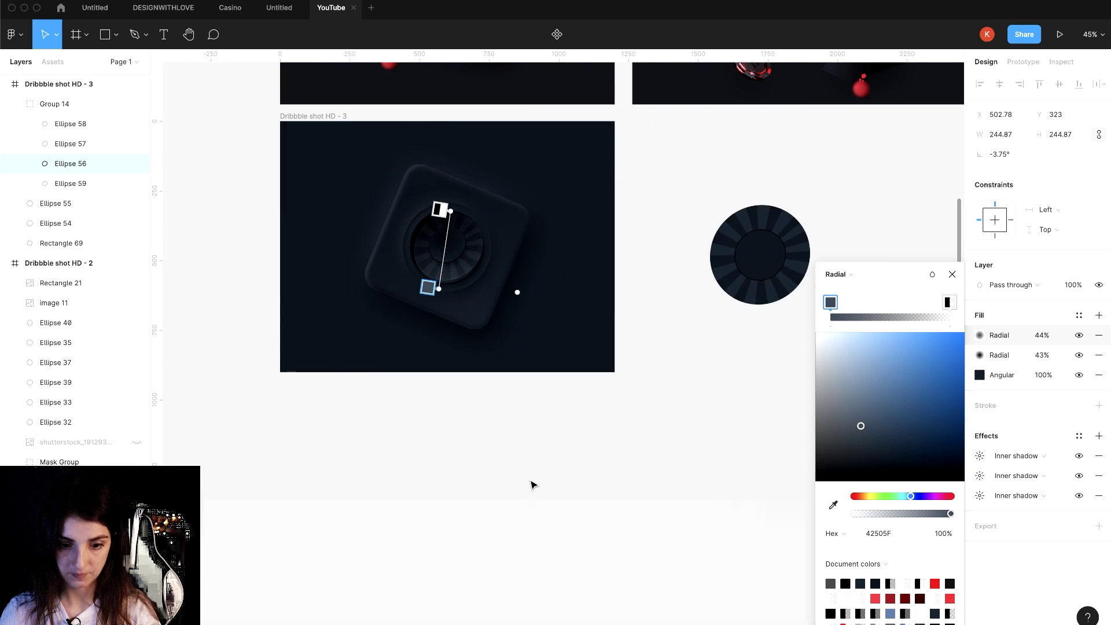
{"action": "left_click", "coordinate": [531, 484]}
{"action": "scroll", "coordinate": [620, 360], "scroll_direction": "up", "scroll_amount": 3}
{"action": "scroll", "coordinate": [419, 342], "scroll_direction": "up", "scroll_amount": 3}
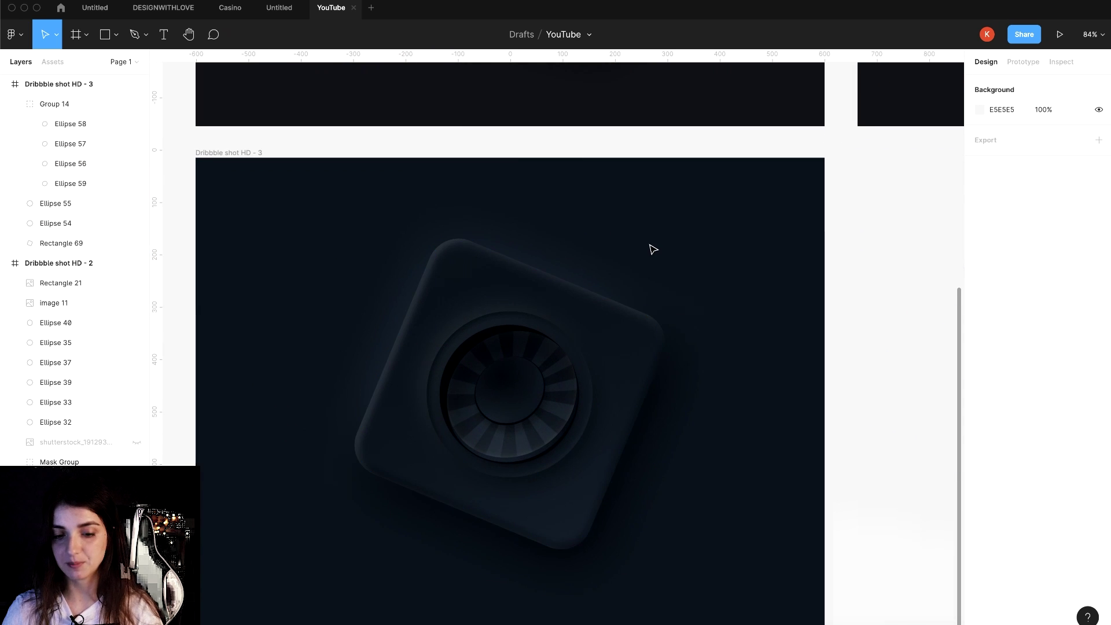
{"action": "scroll", "coordinate": [652, 249], "scroll_direction": "up", "scroll_amount": 3}
{"action": "scroll", "coordinate": [653, 249], "scroll_direction": "up", "scroll_amount": 4}
{"action": "scroll", "coordinate": [652, 249], "scroll_direction": "down", "scroll_amount": 1}
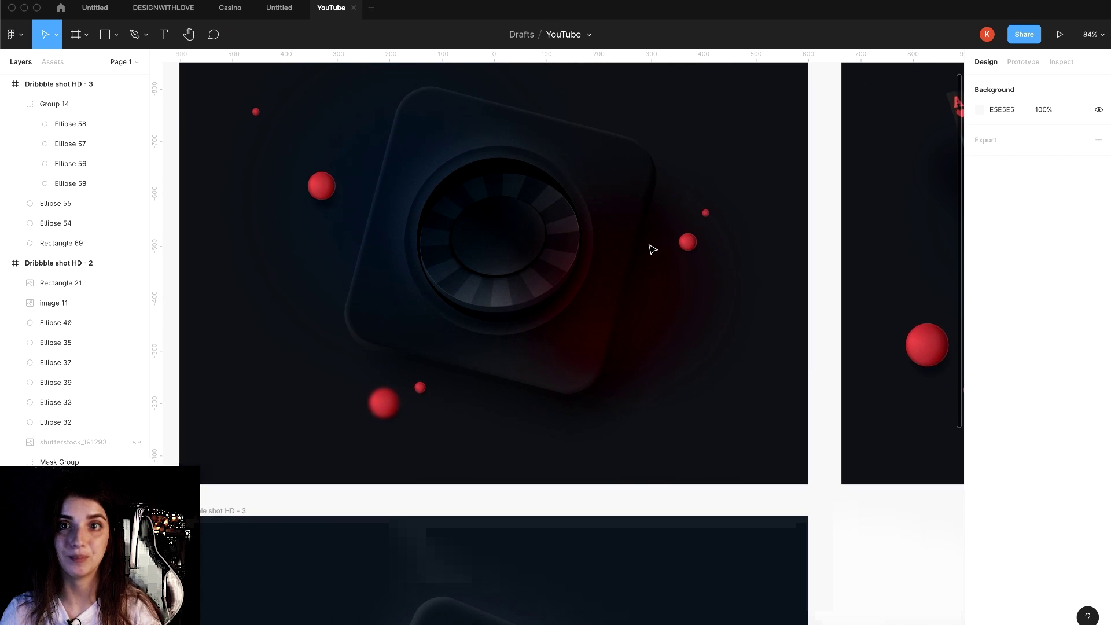
{"action": "scroll", "coordinate": [652, 247], "scroll_direction": "down", "scroll_amount": 1}
{"action": "scroll", "coordinate": [538, 225], "scroll_direction": "down", "scroll_amount": 6}
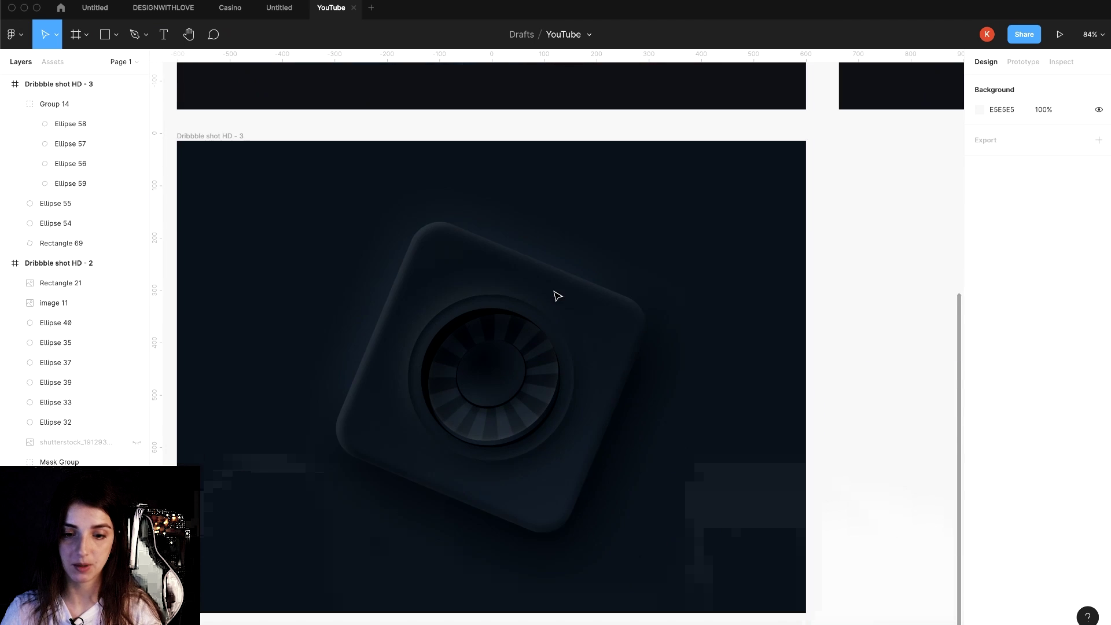
{"action": "scroll", "coordinate": [481, 298], "scroll_direction": "down", "scroll_amount": 1}
{"action": "scroll", "coordinate": [599, 322], "scroll_direction": "up", "scroll_amount": 2}
- Add a diagonal black radial-gradient fill at 23% over Ellipse 54's 162029 fill
{"action": "left_click", "coordinate": [571, 333]}
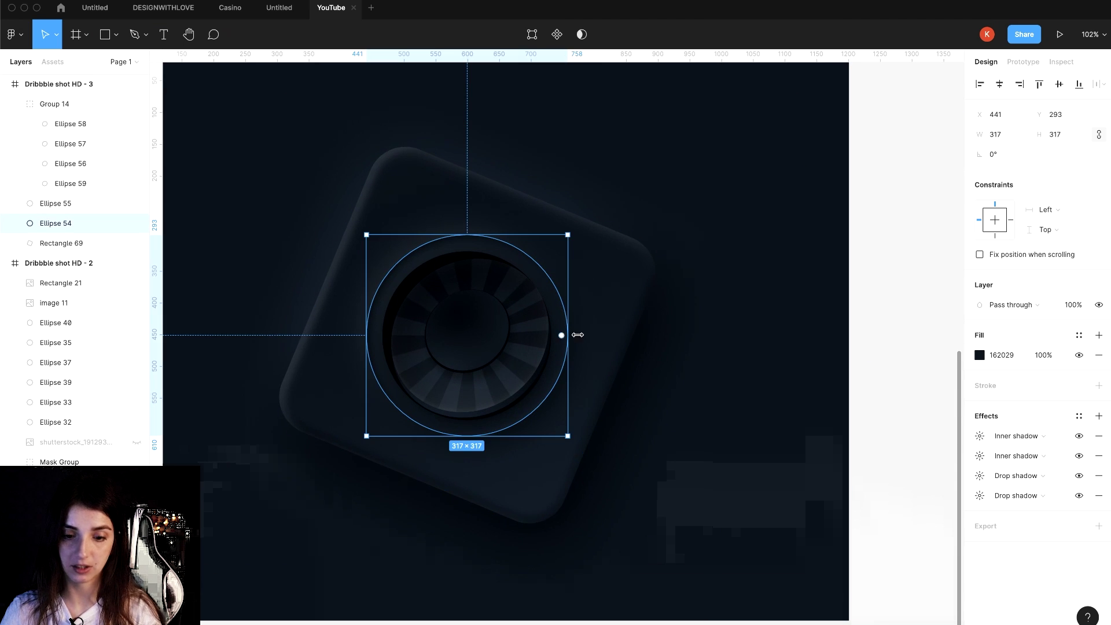
{"action": "left_click", "coordinate": [1100, 335]}
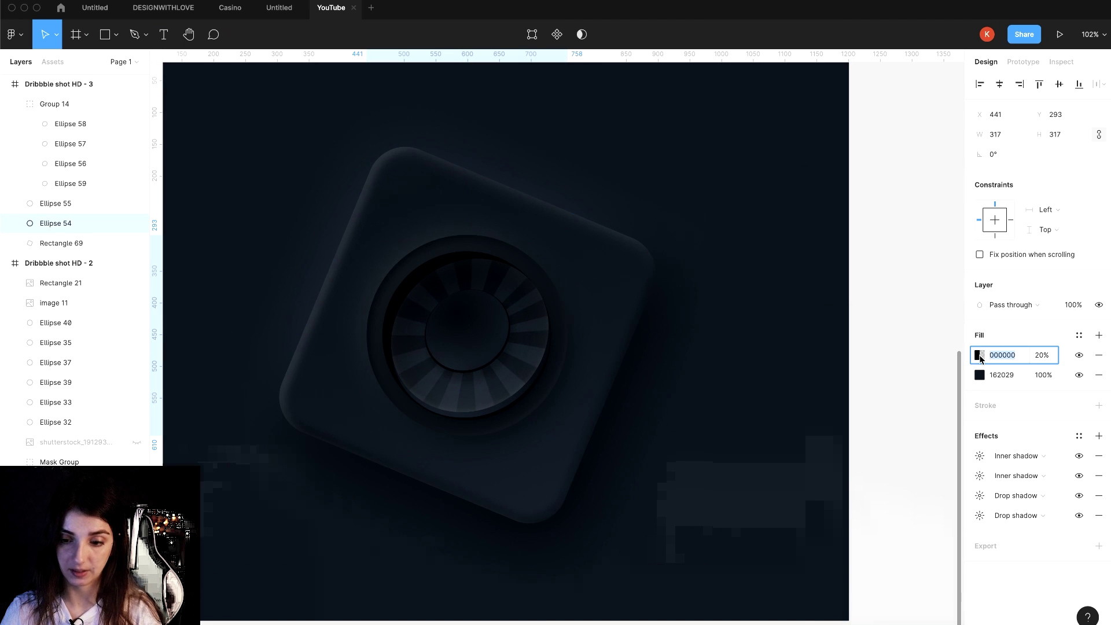
{"action": "left_click", "coordinate": [979, 354]}
{"action": "left_click", "coordinate": [840, 320]}
{"action": "left_click", "coordinate": [851, 350]}
{"action": "scroll", "coordinate": [488, 312], "scroll_direction": "up", "scroll_amount": 3}
{"action": "mouse_move", "coordinate": [471, 338]}
{"action": "left_mouse_down"}
{"action": "mouse_move", "coordinate": [579, 322]}
{"action": "mouse_move", "coordinate": [569, 299]}
{"action": "left_mouse_up"}
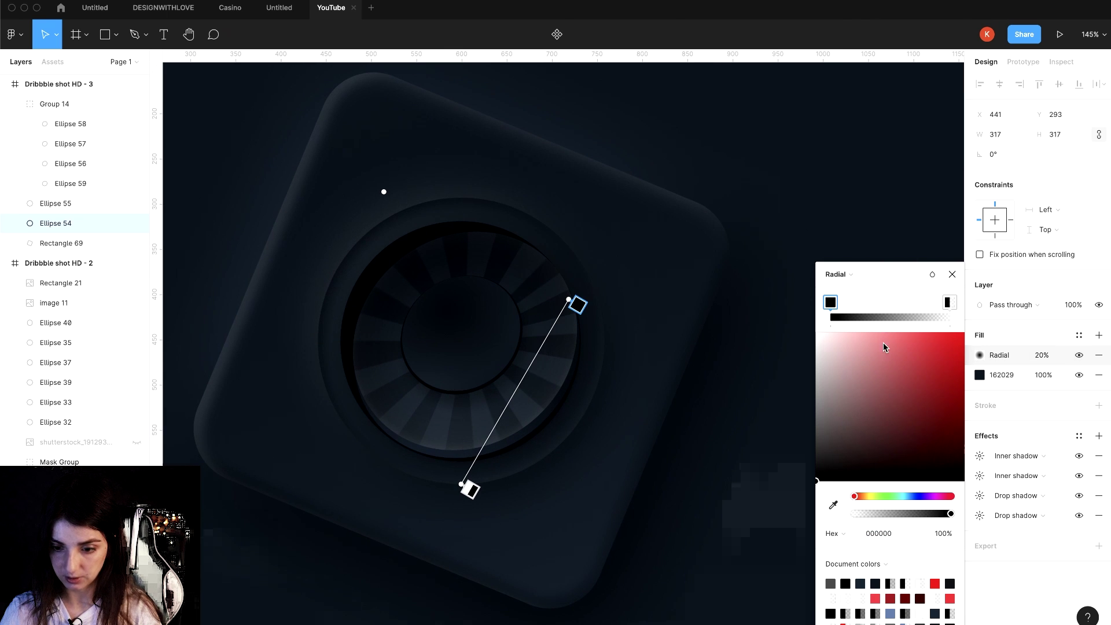
{"action": "left_click_drag", "start_coordinate": [1029, 356], "coordinate": [1050, 355]}
{"action": "left_click_drag", "start_coordinate": [470, 490], "coordinate": [418, 543]}
{"action": "left_click_drag", "start_coordinate": [1030, 355], "coordinate": [980, 375]}
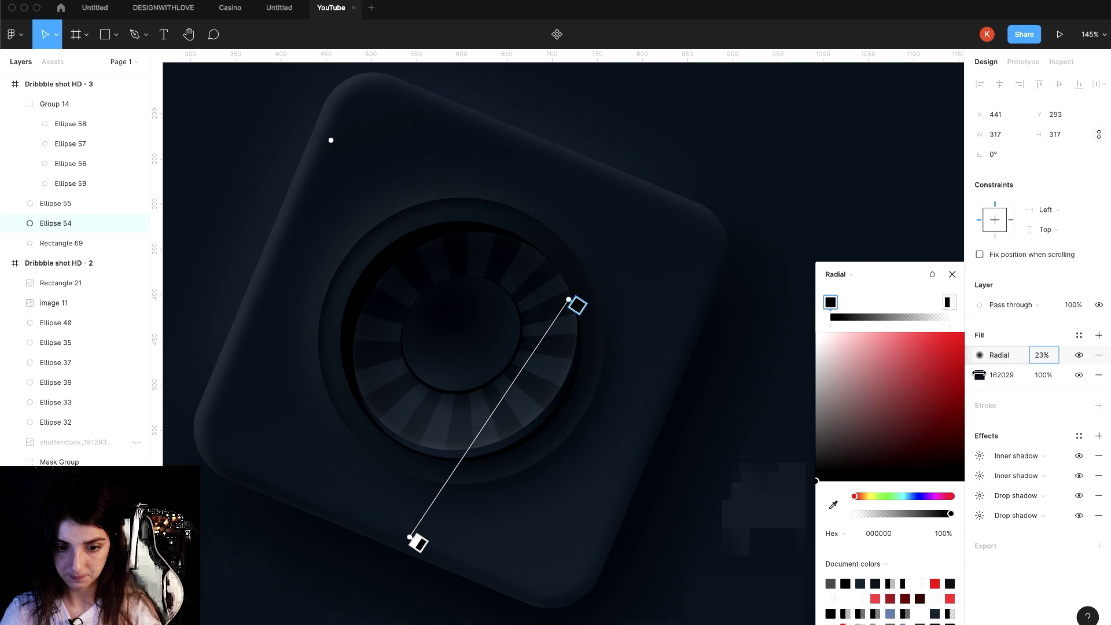
{"action": "left_click", "coordinate": [777, 417]}
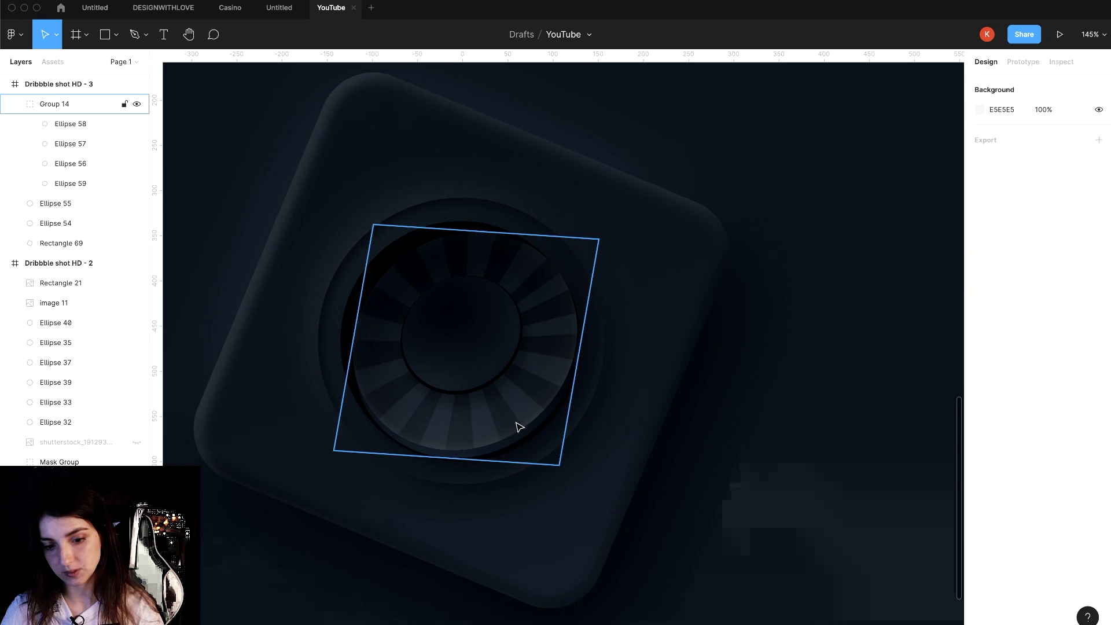
{"action": "scroll", "coordinate": [551, 417], "scroll_direction": "up", "scroll_amount": 3}
- Give inner disc Ellipse 59 two black drop shadows, the first offset 18/34, blur 23, spread −11
{"action": "scroll", "coordinate": [553, 428], "scroll_direction": "up", "scroll_amount": 2}
{"action": "left_click", "coordinate": [553, 428]}
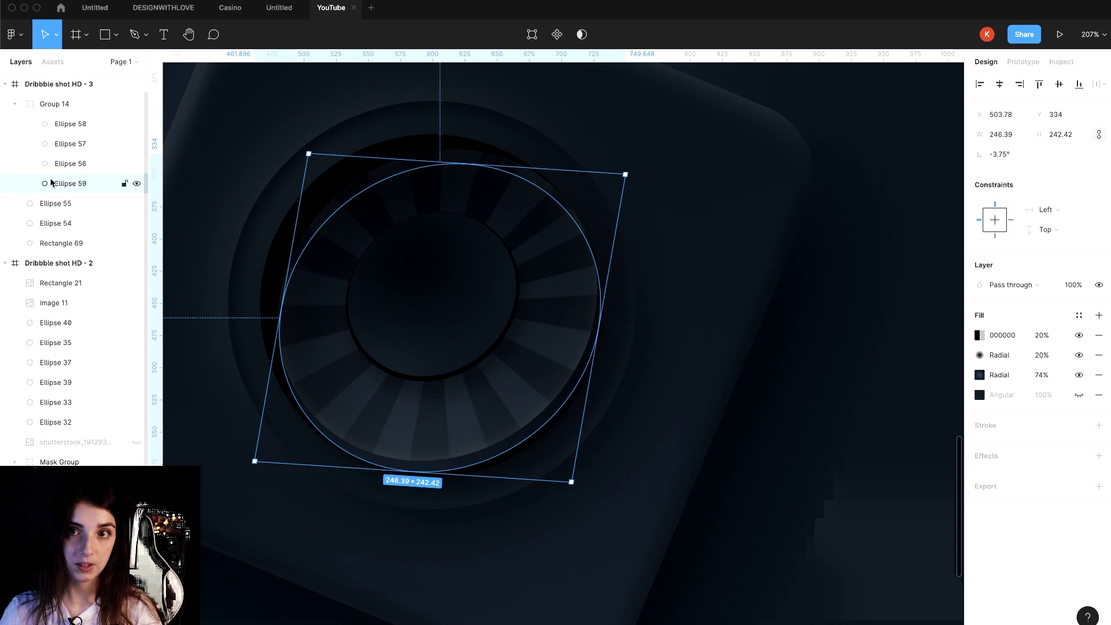
{"action": "left_click", "coordinate": [1099, 315]}
{"action": "left_click", "coordinate": [982, 340]}
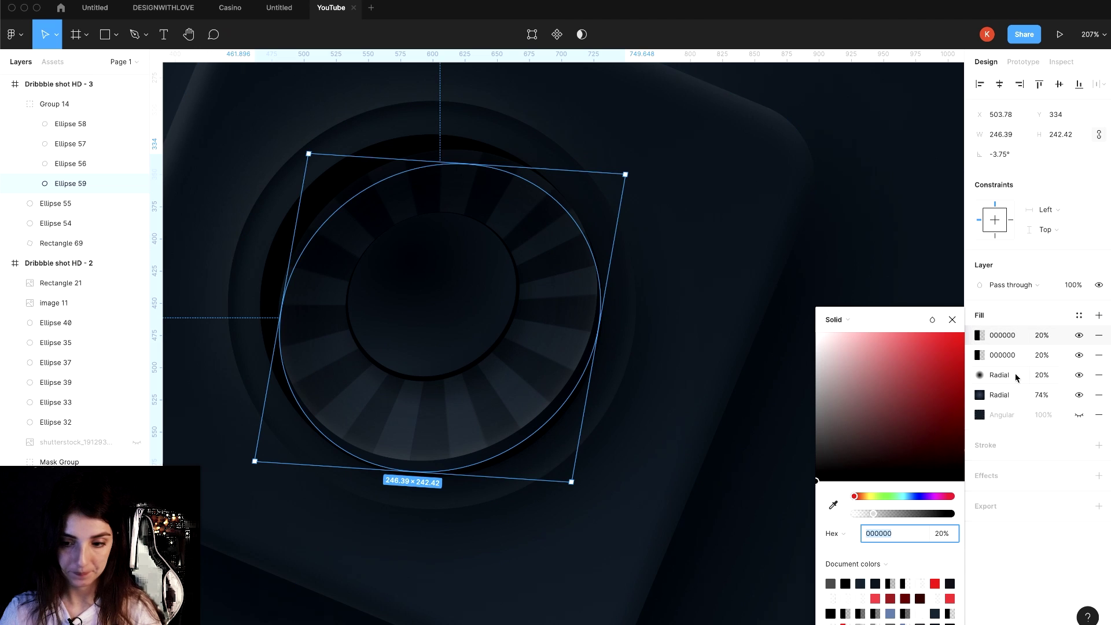
{"action": "left_click", "coordinate": [1099, 336]}
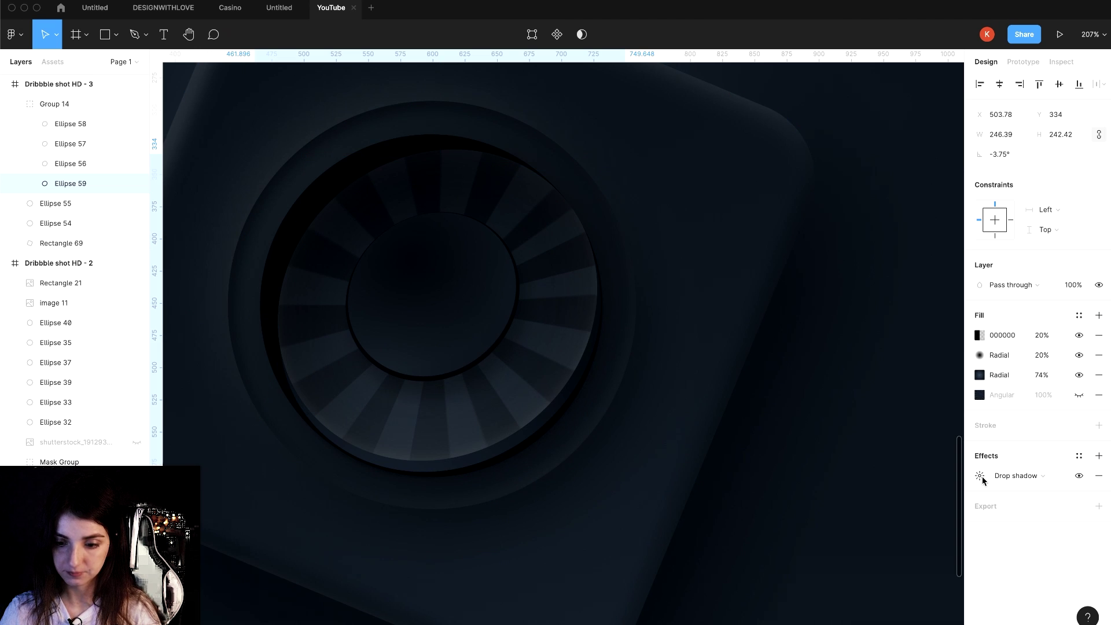
{"action": "left_click", "coordinate": [980, 476]}
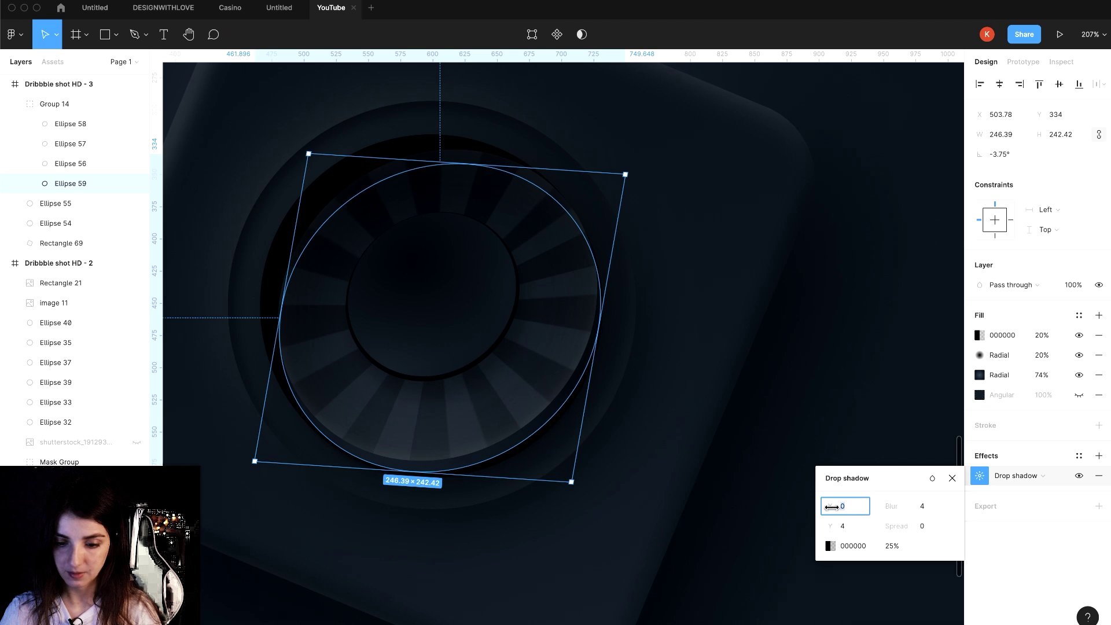
{"action": "left_click_drag", "start_coordinate": [832, 507], "coordinate": [881, 506]}
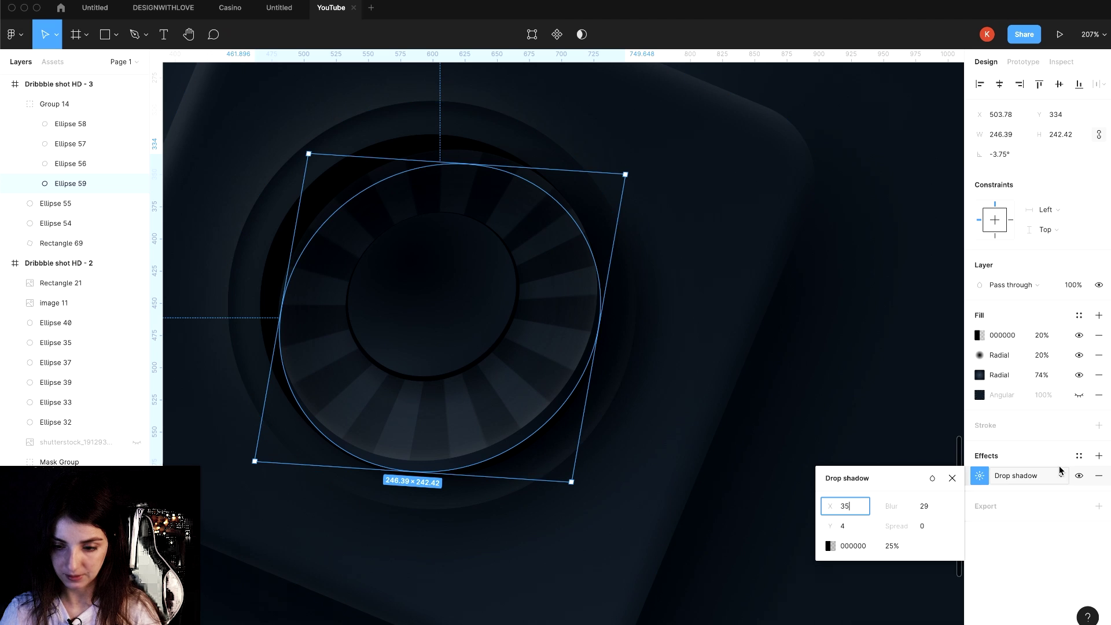
{"action": "left_click", "coordinate": [1100, 455]}
{"action": "left_click", "coordinate": [981, 476]}
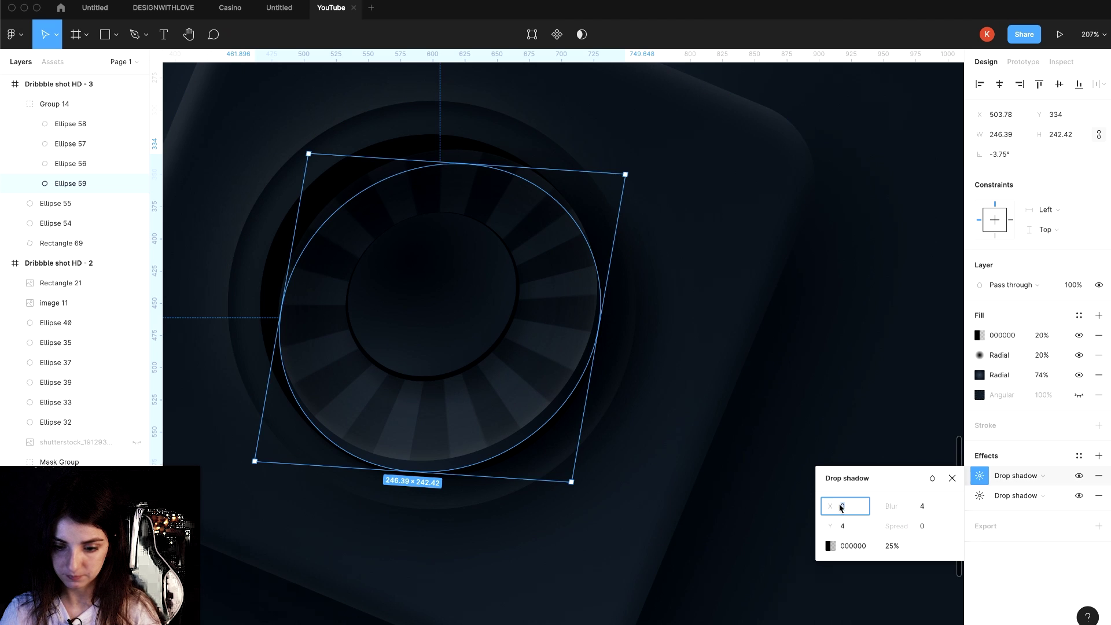
{"action": "mouse_move", "coordinate": [830, 506]}
{"action": "left_mouse_down"}
{"action": "mouse_move", "coordinate": [867, 506]}
{"action": "mouse_move", "coordinate": [859, 527]}
{"action": "mouse_move", "coordinate": [804, 512]}
{"action": "left_mouse_up"}
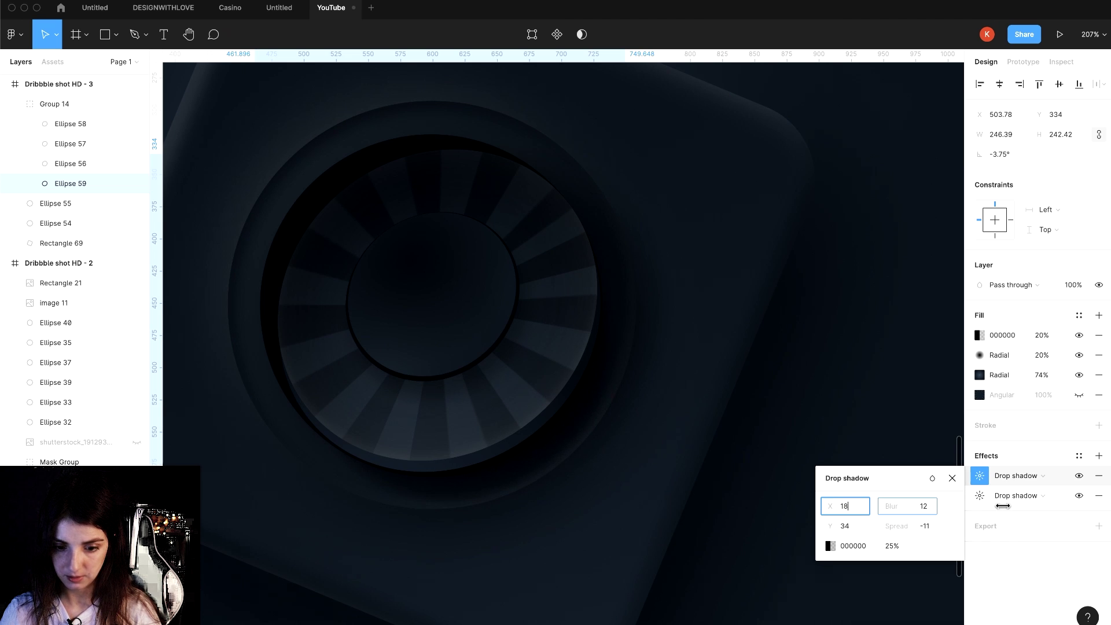
- Preview the new shadows, then select all the roulette icon's parts together
{"action": "scroll", "coordinate": [636, 474], "scroll_direction": "down", "scroll_amount": 2}
{"action": "scroll", "coordinate": [595, 451], "scroll_direction": "down", "scroll_amount": 5}
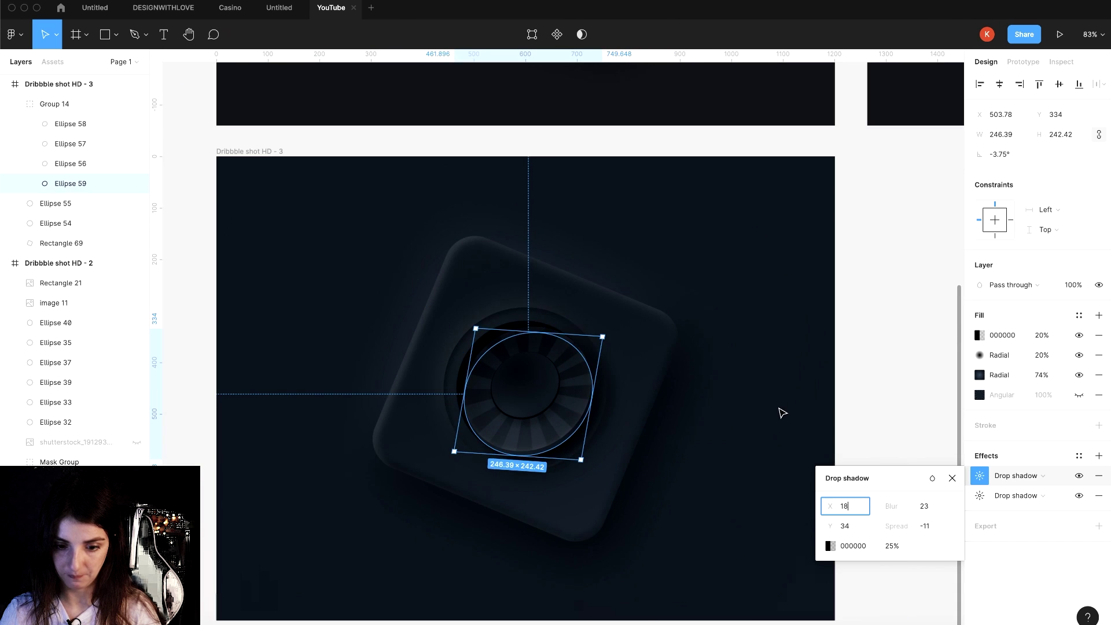
{"action": "key", "text": "Escape"}
{"action": "left_click", "coordinate": [892, 328]}
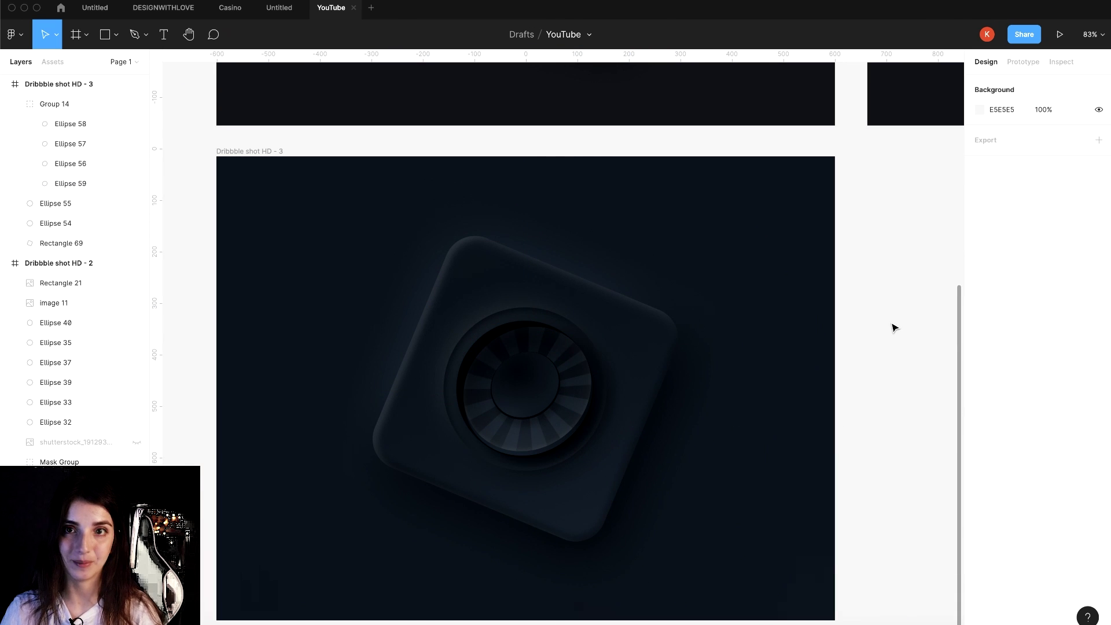
{"action": "left_click_drag", "start_coordinate": [342, 219], "coordinate": [808, 570]}
{"action": "key", "text": "Escape"}
{"action": "scroll", "coordinate": [809, 573], "scroll_direction": "up", "scroll_amount": 2}
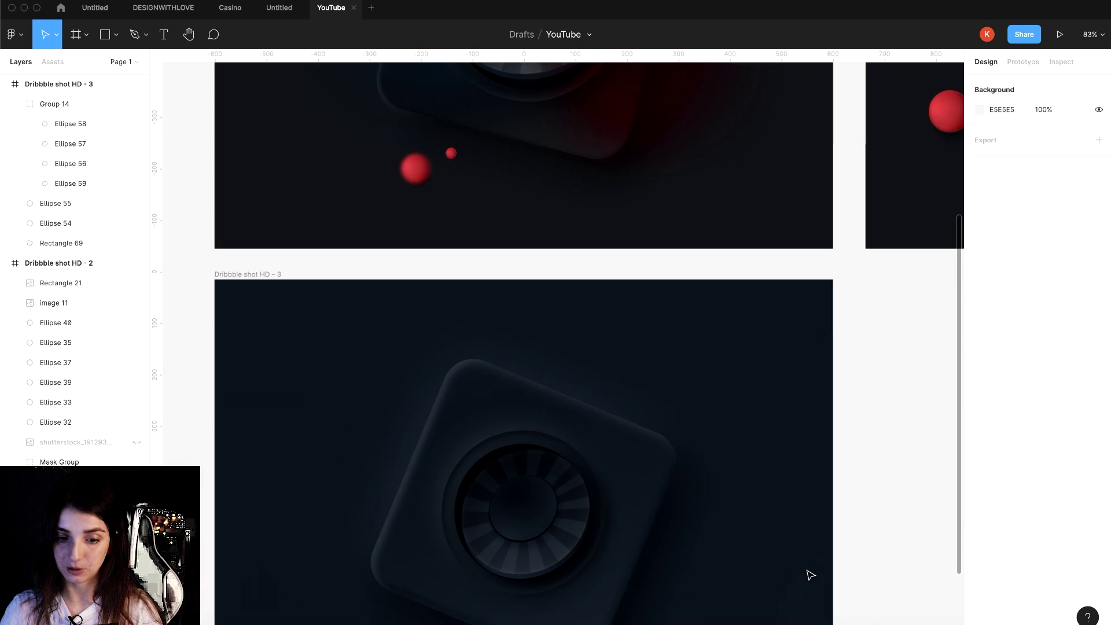
{"action": "scroll", "coordinate": [579, 347], "scroll_direction": "up", "scroll_amount": 2}
{"action": "scroll", "coordinate": [428, 185], "scroll_direction": "up", "scroll_amount": 2}
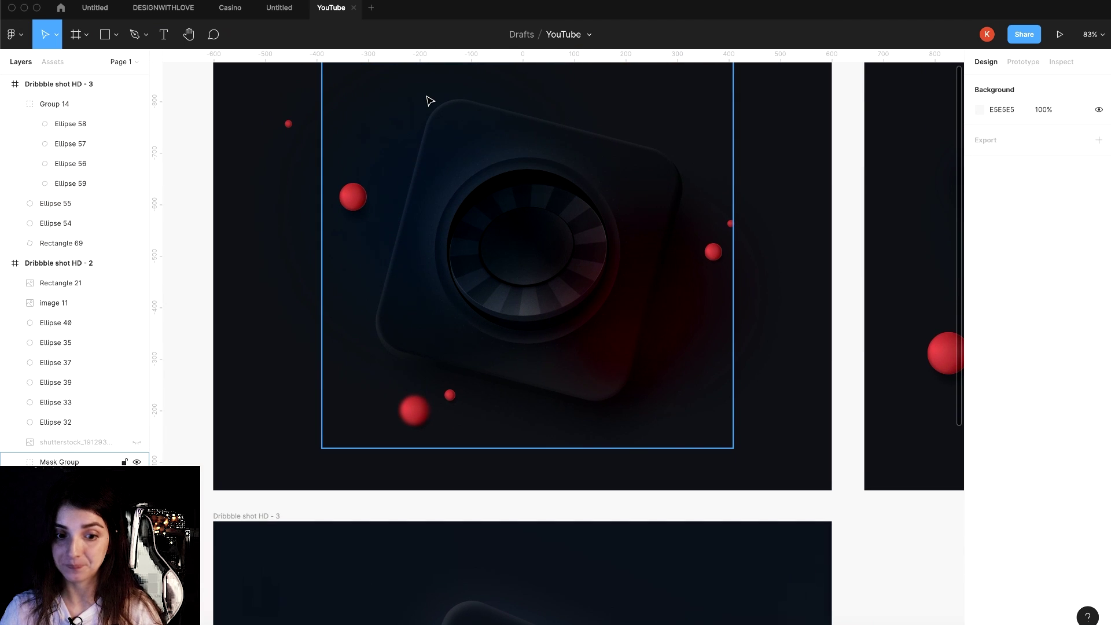
{"action": "scroll", "coordinate": [440, 110], "scroll_direction": "down", "scroll_amount": 4}
{"action": "scroll", "coordinate": [449, 112], "scroll_direction": "down", "scroll_amount": 3}
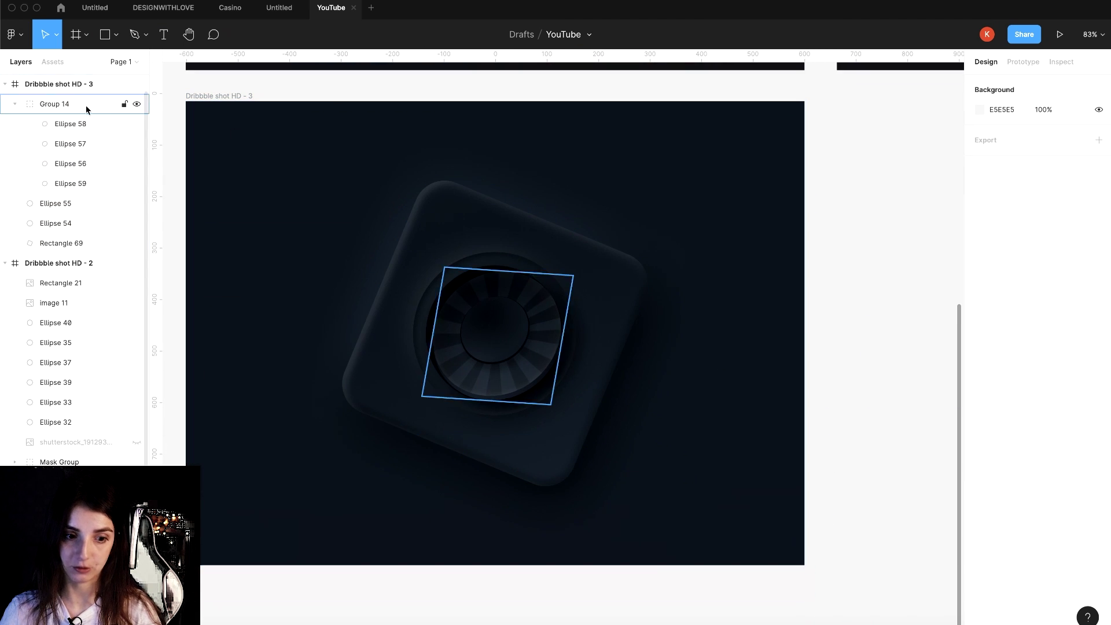
{"action": "left_click_drag", "start_coordinate": [666, 503], "coordinate": [298, 169]}
- Group the selected roulette icon layers into one group
{"action": "right_click", "coordinate": [533, 342]}
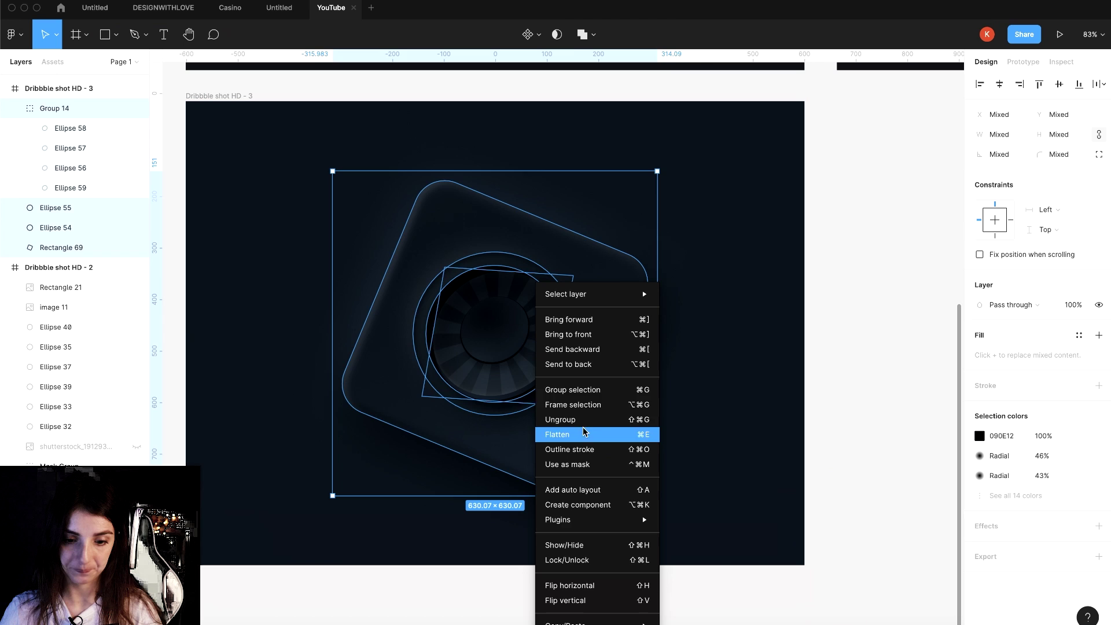
{"action": "left_click", "coordinate": [577, 390]}
{"action": "key", "text": "Escape"}
{"action": "key", "text": "Escape"}
- Draw a circle over the icon's upper left filled light blue 48BBD4
{"action": "left_click", "coordinate": [116, 35]}
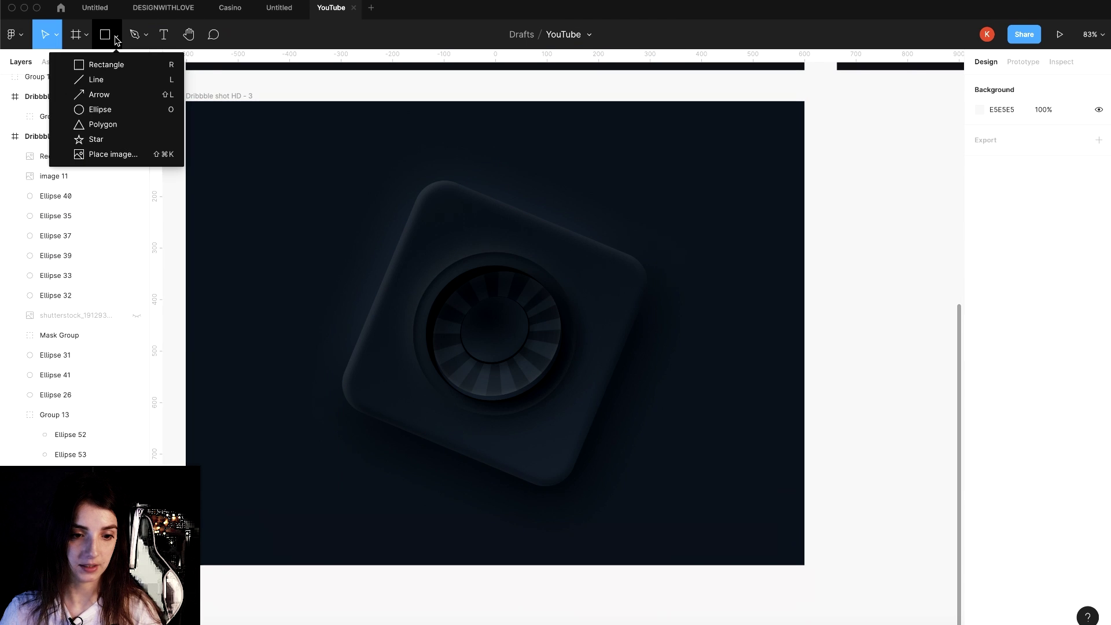
{"action": "left_click", "coordinate": [106, 116]}
{"action": "left_click_drag", "start_coordinate": [318, 201], "coordinate": [439, 322]}
{"action": "left_click", "coordinate": [980, 357]}
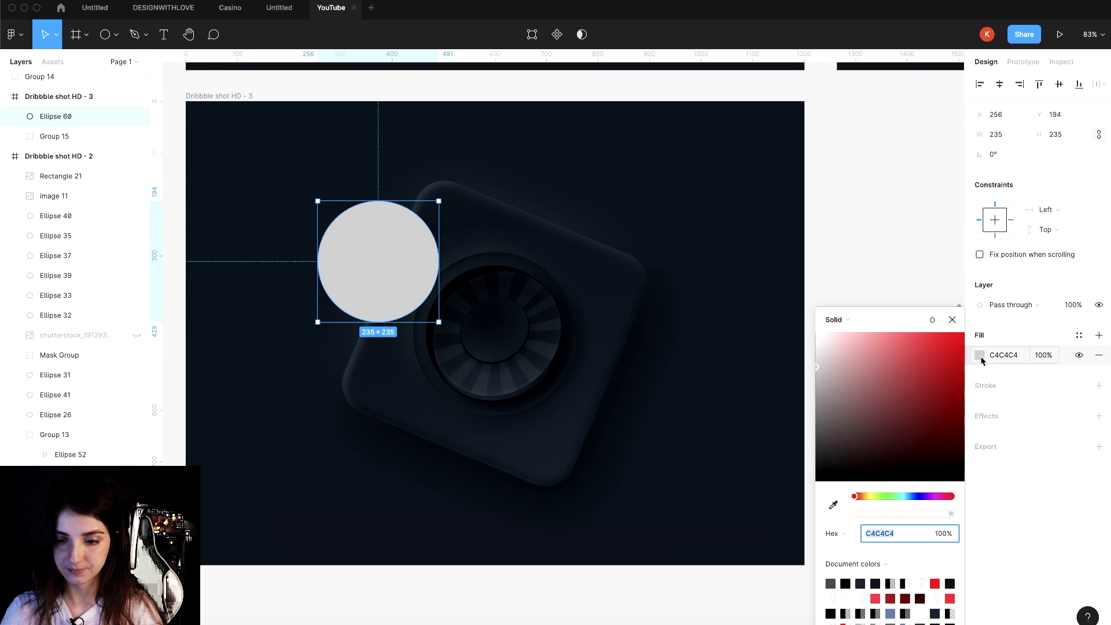
{"action": "left_click", "coordinate": [908, 496]}
{"action": "left_click_drag", "start_coordinate": [893, 429], "coordinate": [914, 357]}
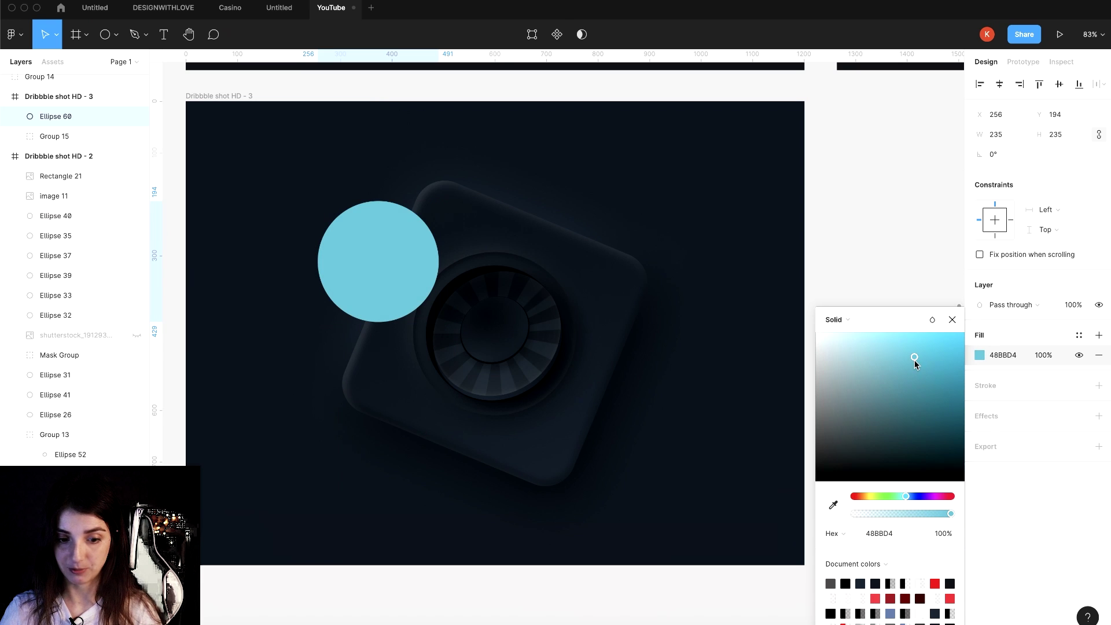
- Give the cyan circle a 500 layer blur, shift it up, and blend it in Soft light
{"action": "left_click", "coordinate": [1099, 416]}
{"action": "left_click", "coordinate": [1013, 436]}
{"action": "left_click", "coordinate": [1017, 449]}
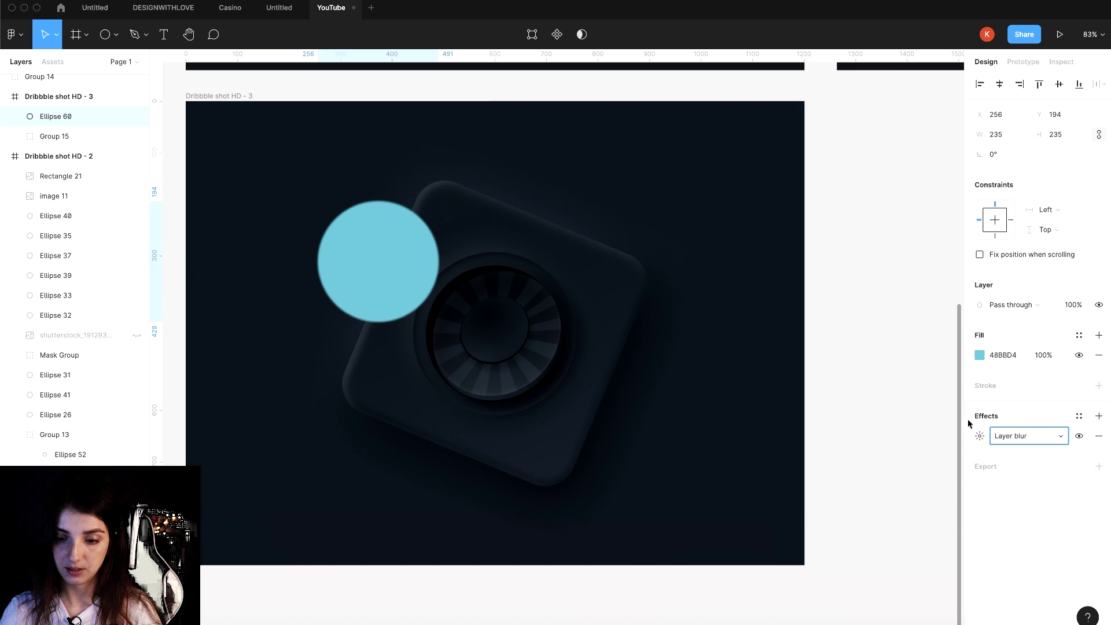
{"action": "left_click", "coordinate": [980, 436]}
{"action": "type", "text": "500"}
{"action": "key", "text": "Return"}
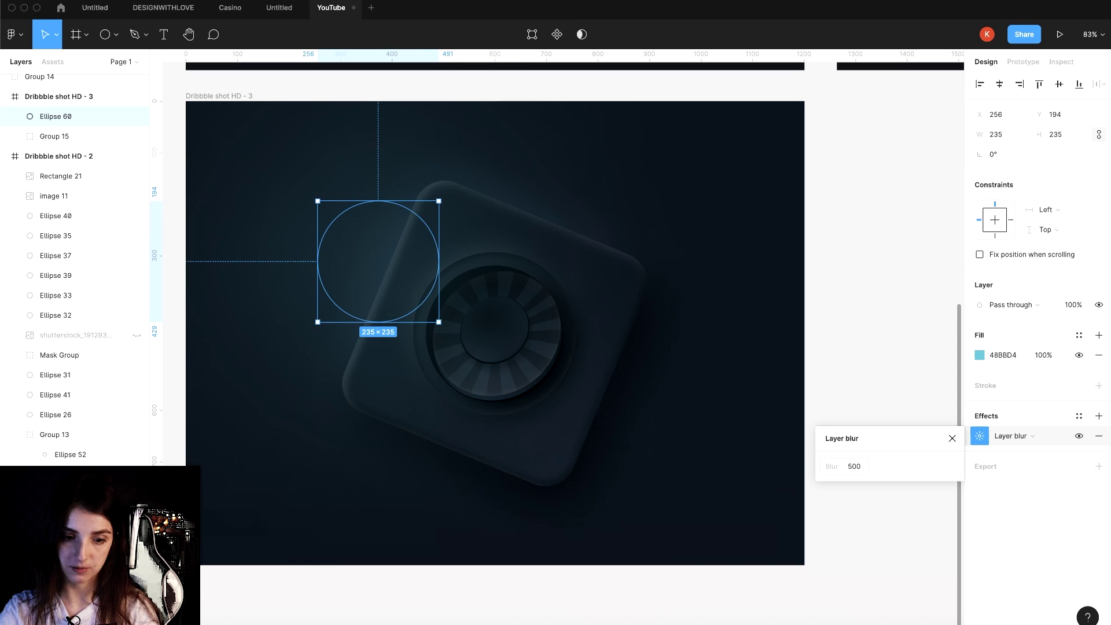
{"action": "left_click_drag", "start_coordinate": [387, 284], "coordinate": [405, 250]}
{"action": "left_click", "coordinate": [1011, 304]}
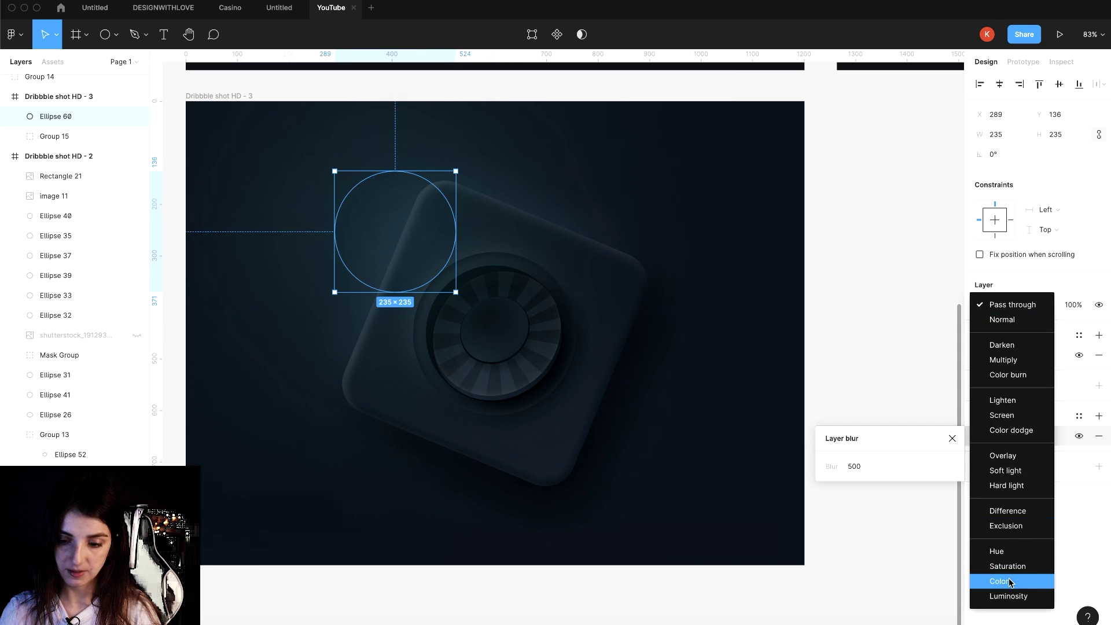
{"action": "left_click", "coordinate": [1011, 582]}
{"action": "left_click", "coordinate": [1005, 306]}
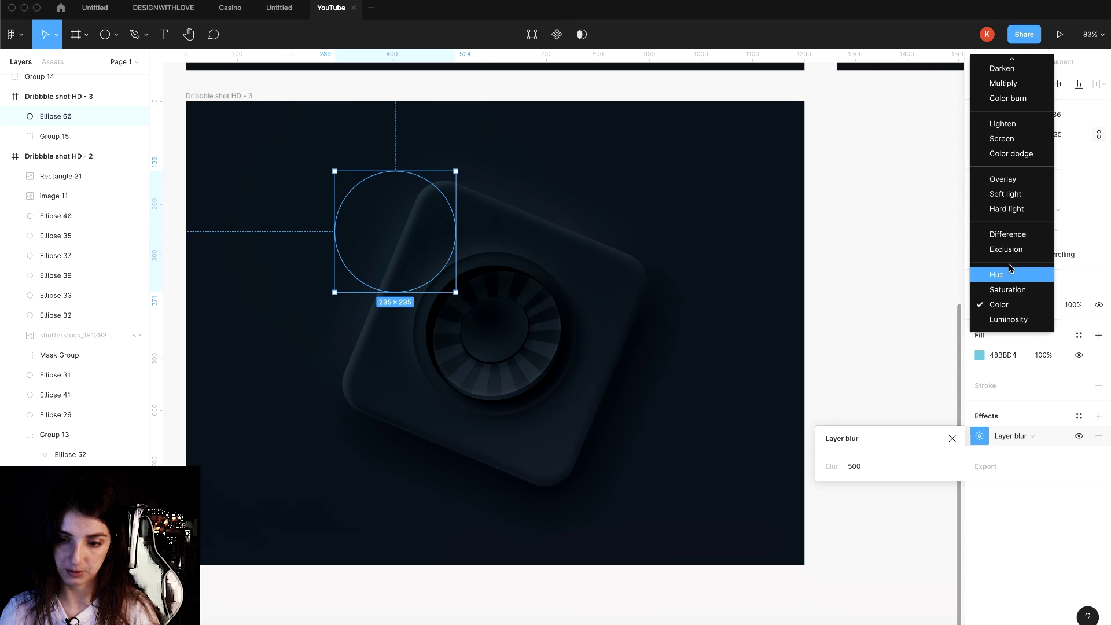
{"action": "left_click", "coordinate": [1007, 194]}
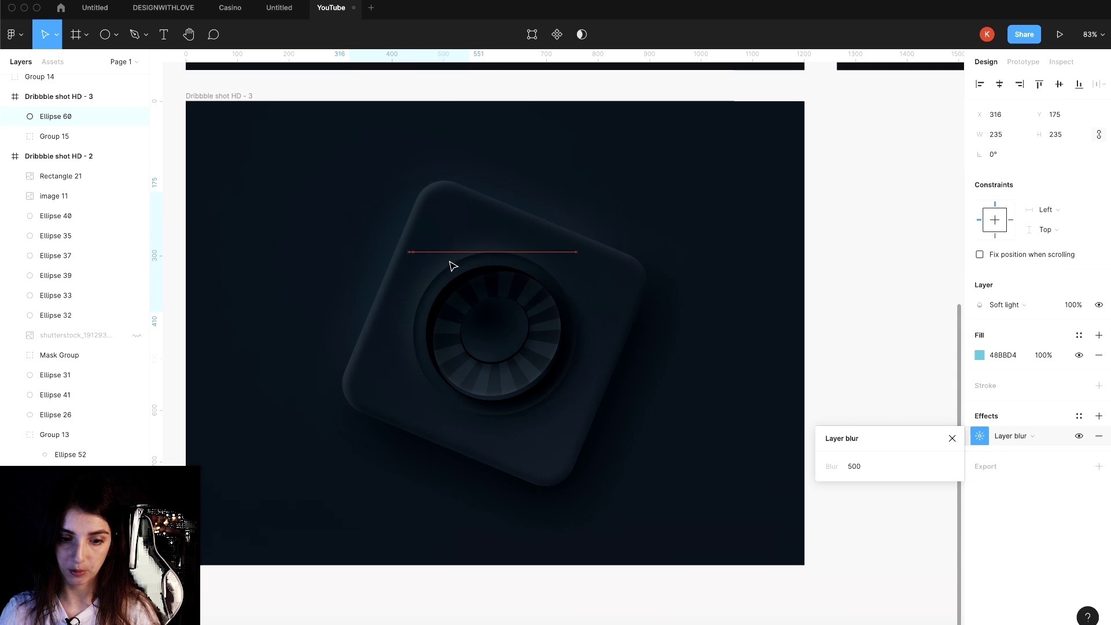
- Copy the glow to the icon's lower right, fill it FF0000, and set its blur to 300
{"action": "mouse_move", "coordinate": [408, 229]}
{"action": "left_mouse_down"}
{"action": "mouse_move", "coordinate": [402, 255]}
{"action": "mouse_move", "coordinate": [578, 462]}
{"action": "left_mouse_up"}
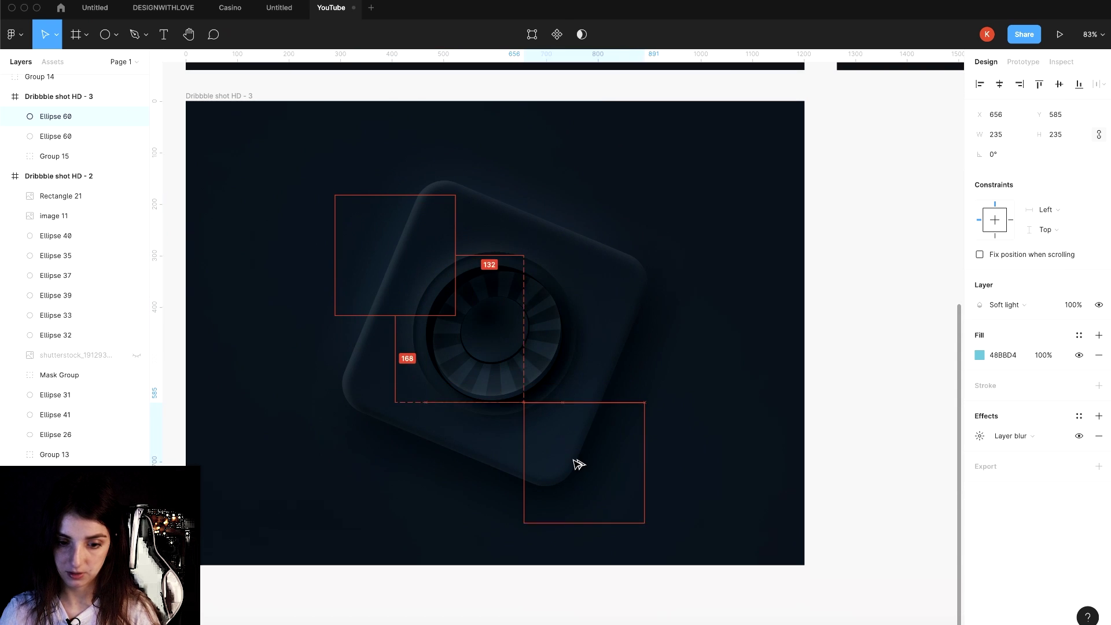
{"action": "left_click", "coordinate": [980, 355]}
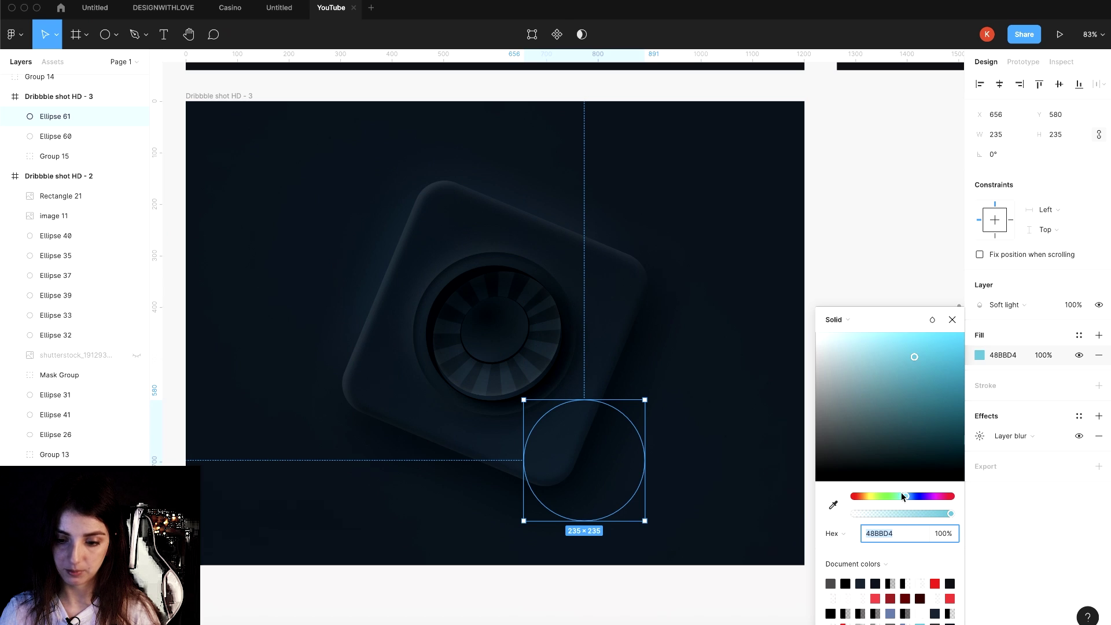
{"action": "left_click_drag", "start_coordinate": [903, 496], "coordinate": [853, 496]}
{"action": "left_click", "coordinate": [988, 437]}
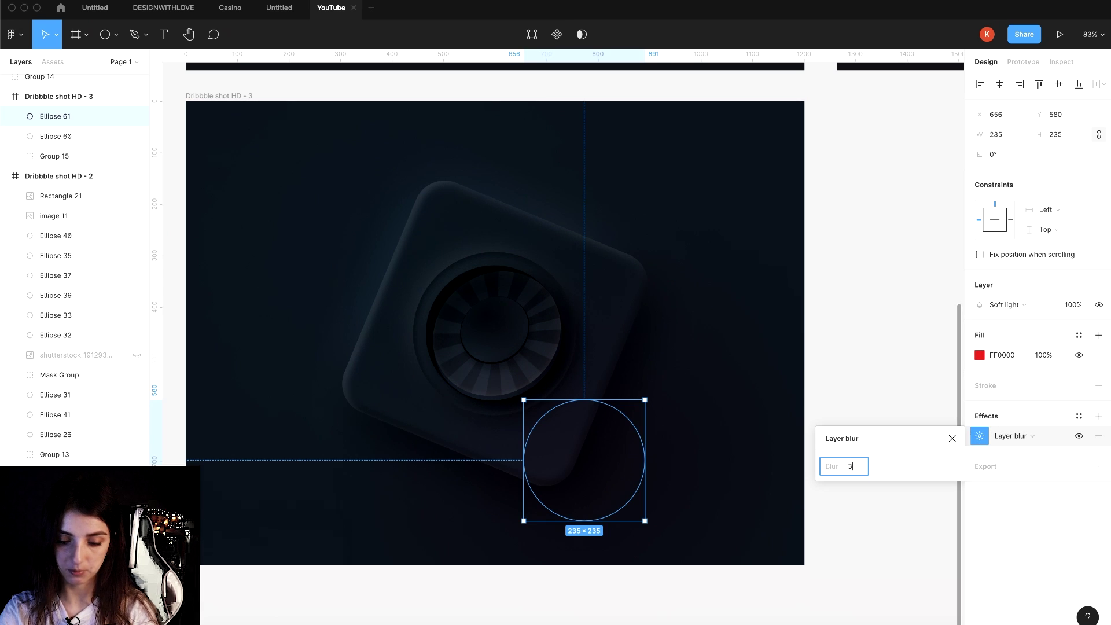
{"action": "type", "text": "0"}
{"action": "key", "text": "Return"}
{"action": "key", "text": "Return"}
{"action": "type", "text": "0"}
{"action": "key", "text": "Return"}
{"action": "key", "text": "Escape"}
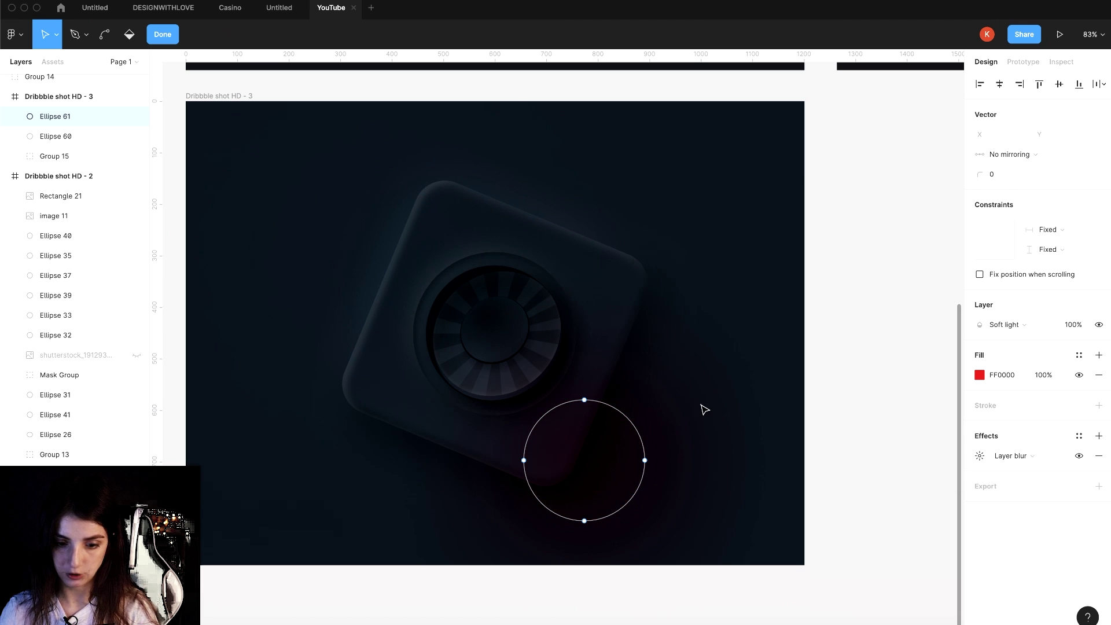
{"action": "key", "text": "Escape"}
- Duplicate the red glow as a smaller circle over the dial with Color blend mode
{"action": "left_click_drag", "start_coordinate": [581, 486], "coordinate": [507, 339]}
{"action": "left_click_drag", "start_coordinate": [559, 253], "coordinate": [509, 299]}
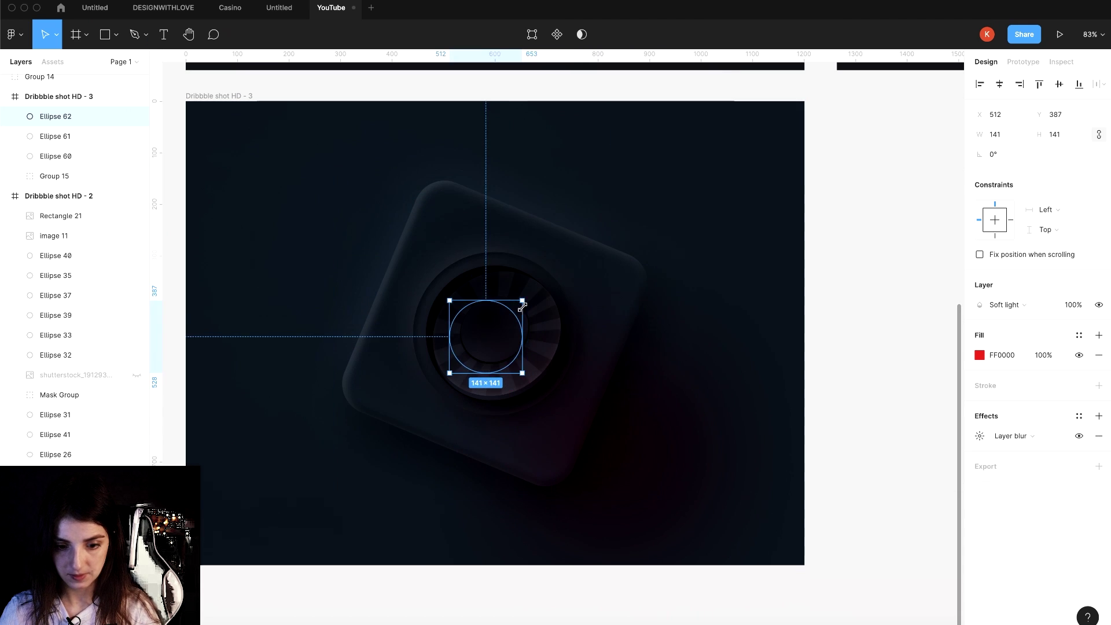
{"action": "left_click_drag", "start_coordinate": [498, 335], "coordinate": [564, 317]}
{"action": "left_click", "coordinate": [1013, 305]}
{"action": "left_click", "coordinate": [1012, 417]}
{"action": "left_click_drag", "start_coordinate": [588, 280], "coordinate": [614, 263]}
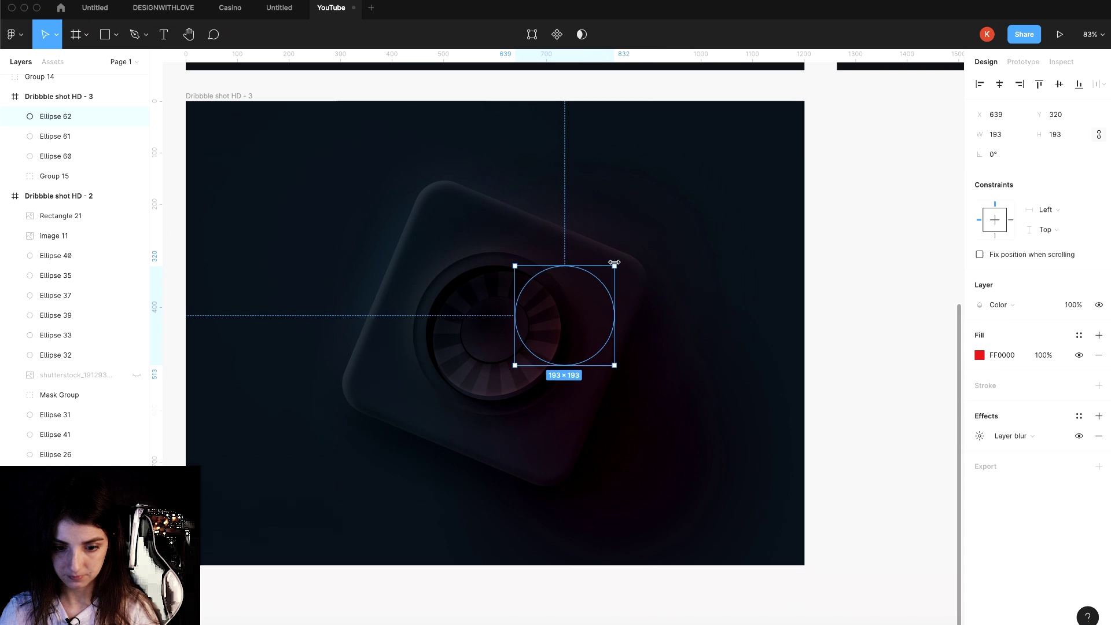
- Launch the Noise plugin on the Dribbble shot HD - 3 frame from its right-click Plugins menu
{"action": "left_click", "coordinate": [823, 347]}
{"action": "scroll", "coordinate": [826, 347], "scroll_direction": "up", "scroll_amount": 5}
{"action": "scroll", "coordinate": [588, 175], "scroll_direction": "up", "scroll_amount": 5}
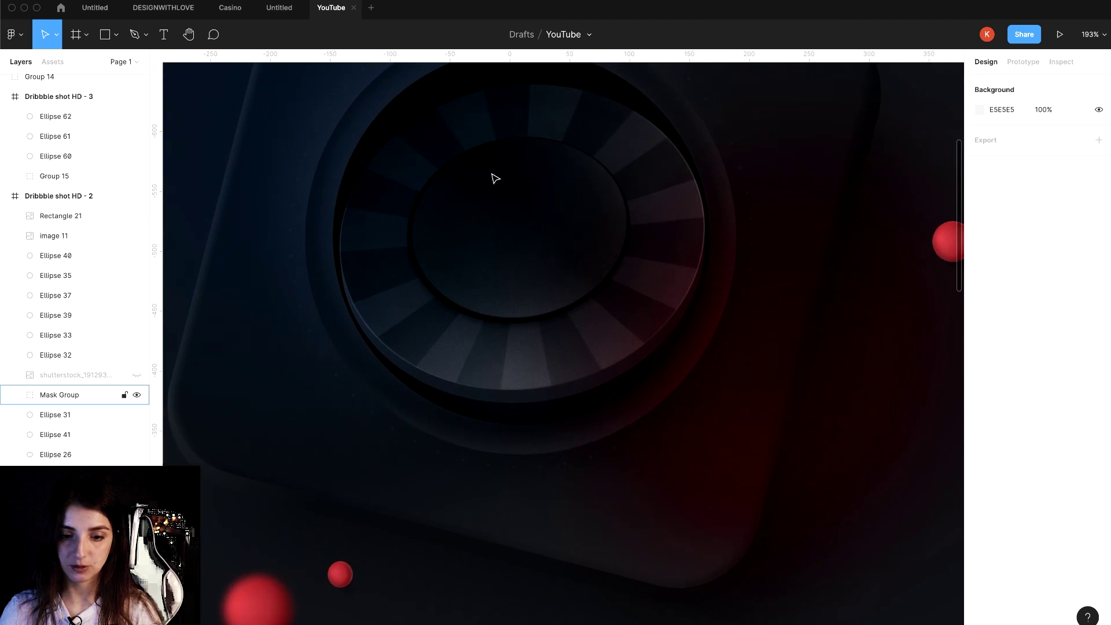
{"action": "scroll", "coordinate": [495, 177], "scroll_direction": "down", "scroll_amount": 2}
{"action": "scroll", "coordinate": [495, 177], "scroll_direction": "down", "scroll_amount": 5}
{"action": "scroll", "coordinate": [521, 214], "scroll_direction": "down", "scroll_amount": 4}
{"action": "scroll", "coordinate": [501, 240], "scroll_direction": "up", "scroll_amount": 1}
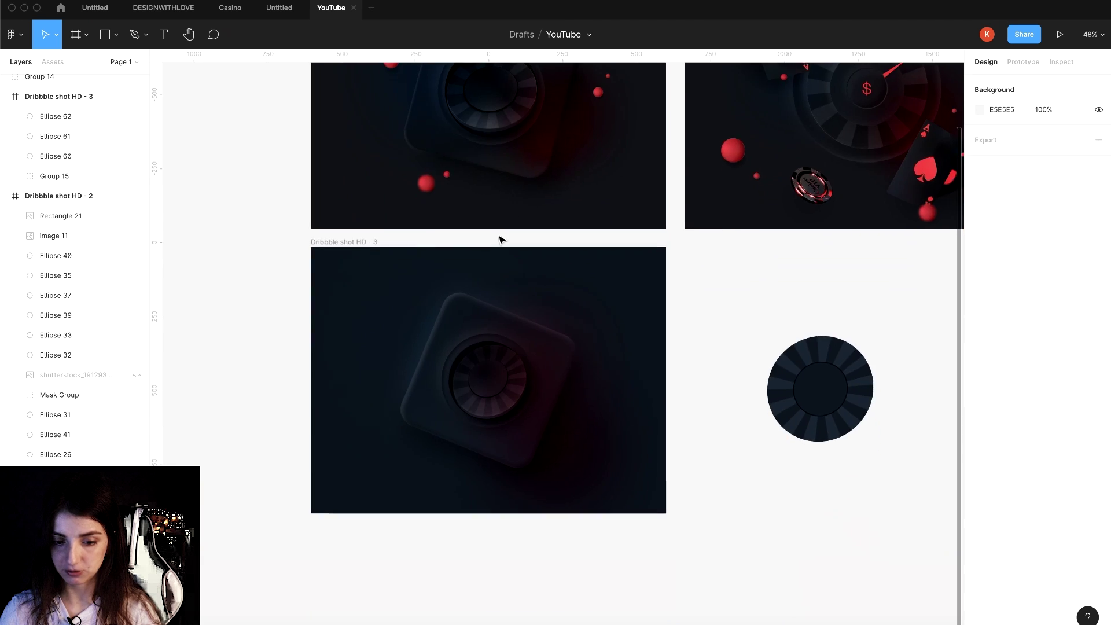
{"action": "scroll", "coordinate": [469, 485], "scroll_direction": "up", "scroll_amount": 3}
{"action": "right_click", "coordinate": [312, 177]}
{"action": "mouse_move", "coordinate": [366, 425]}
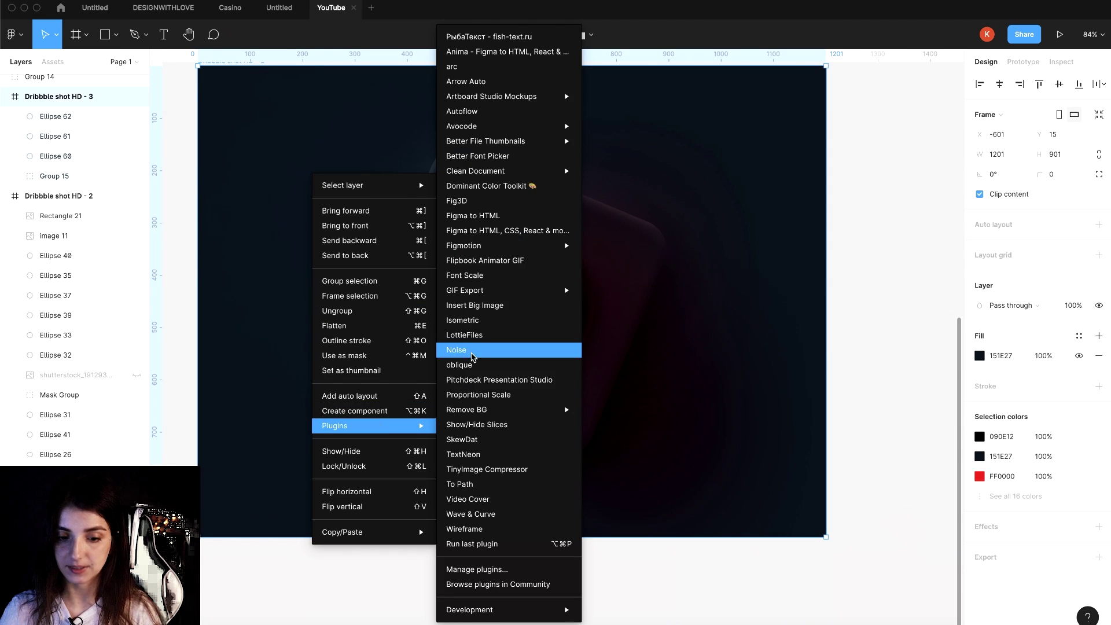
{"action": "left_click", "coordinate": [473, 350]}
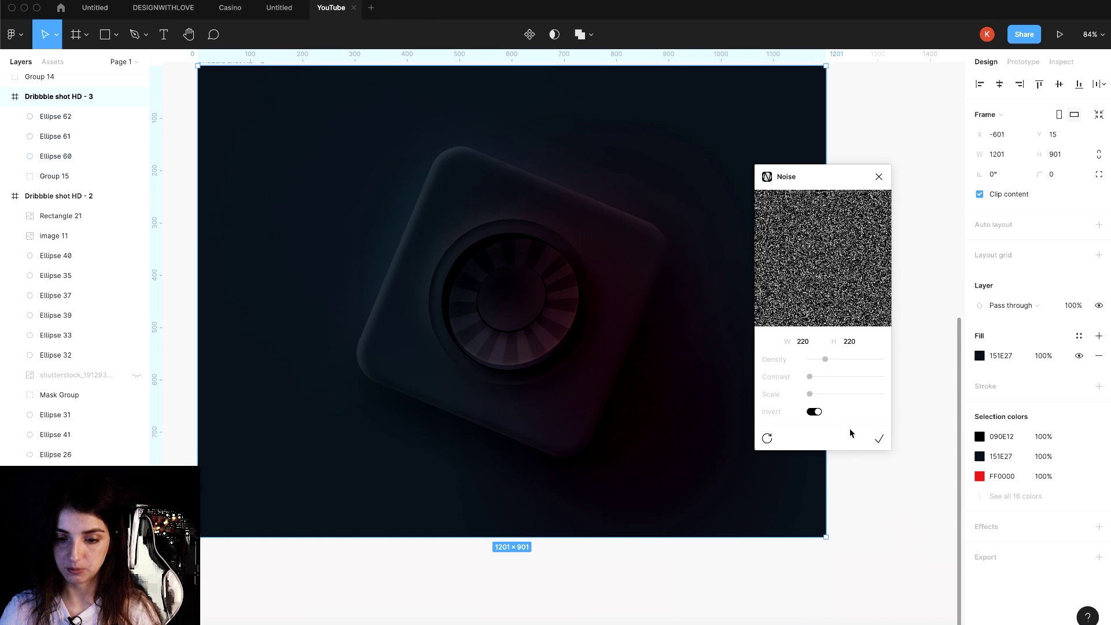
- Insert the noise texture, stretch it to 1201×901 over the frame, and set Overlay at 20%
{"action": "left_click", "coordinate": [879, 438]}
{"action": "left_click_drag", "start_coordinate": [541, 367], "coordinate": [288, 203]}
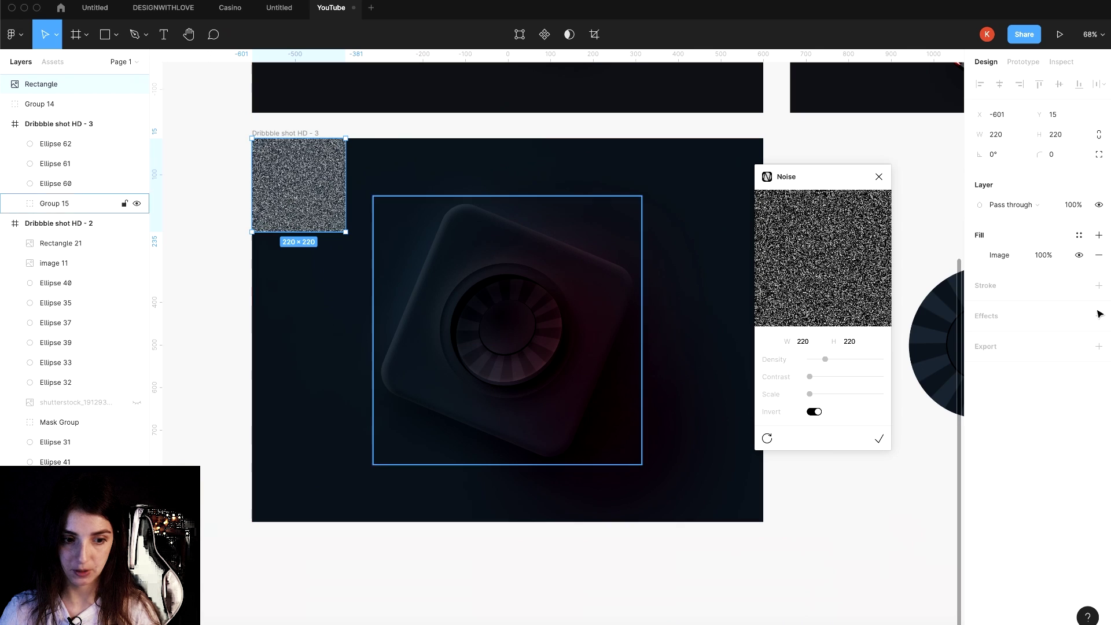
{"action": "left_click", "coordinate": [879, 177]}
{"action": "mouse_move", "coordinate": [317, 186]}
{"action": "left_mouse_down"}
{"action": "mouse_move", "coordinate": [761, 217]}
{"action": "mouse_move", "coordinate": [376, 183]}
{"action": "left_mouse_up"}
{"action": "left_click_drag", "start_coordinate": [398, 233], "coordinate": [815, 521]}
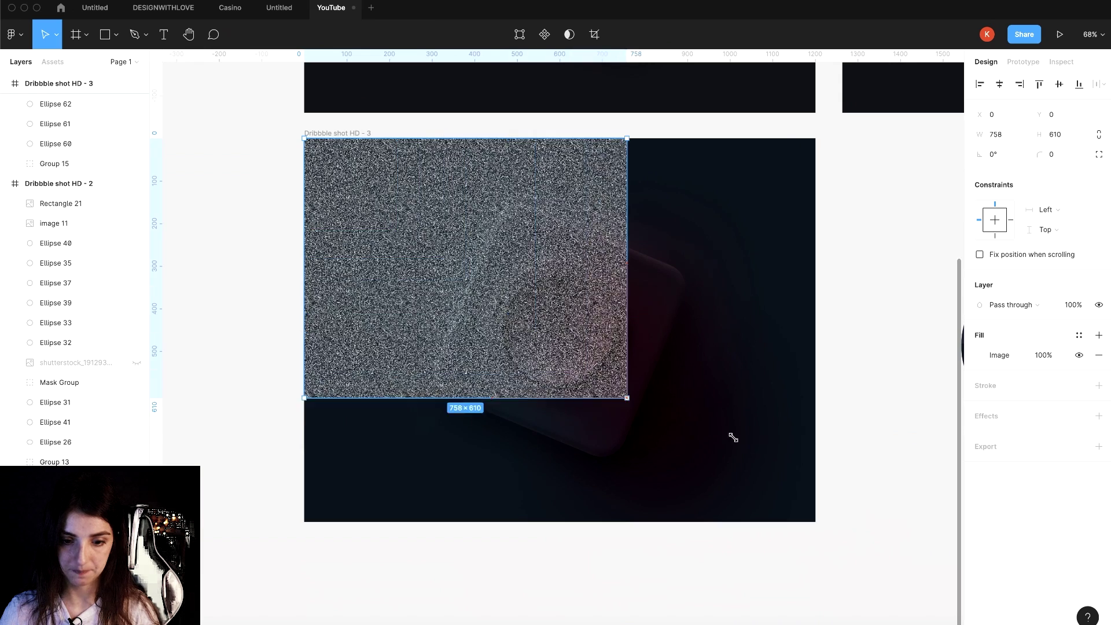
{"action": "left_click", "coordinate": [1028, 302]}
{"action": "left_click", "coordinate": [1012, 458]}
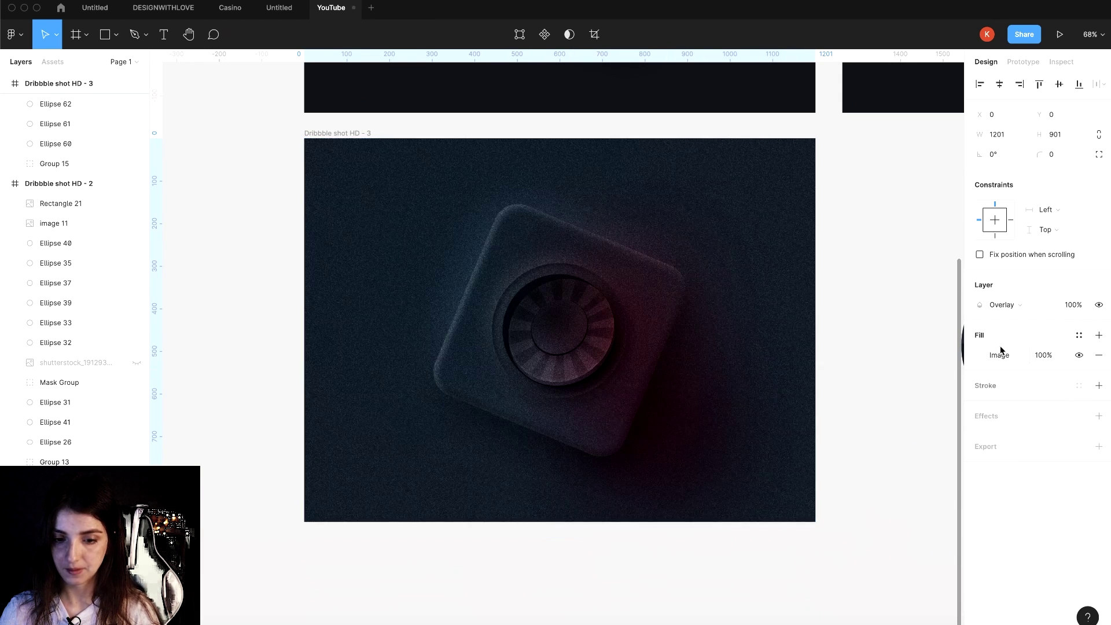
{"action": "key", "text": "2"}
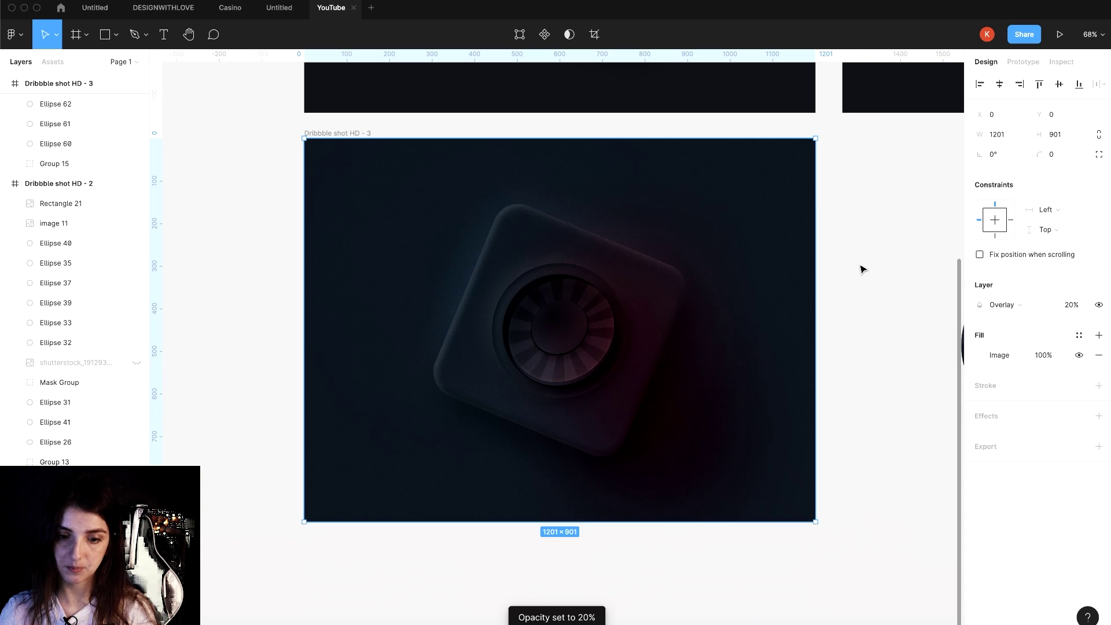
{"action": "left_click", "coordinate": [862, 269]}
{"action": "scroll", "coordinate": [580, 286], "scroll_direction": "up", "scroll_amount": 5}
{"action": "scroll", "coordinate": [337, 154], "scroll_direction": "up", "scroll_amount": 5}
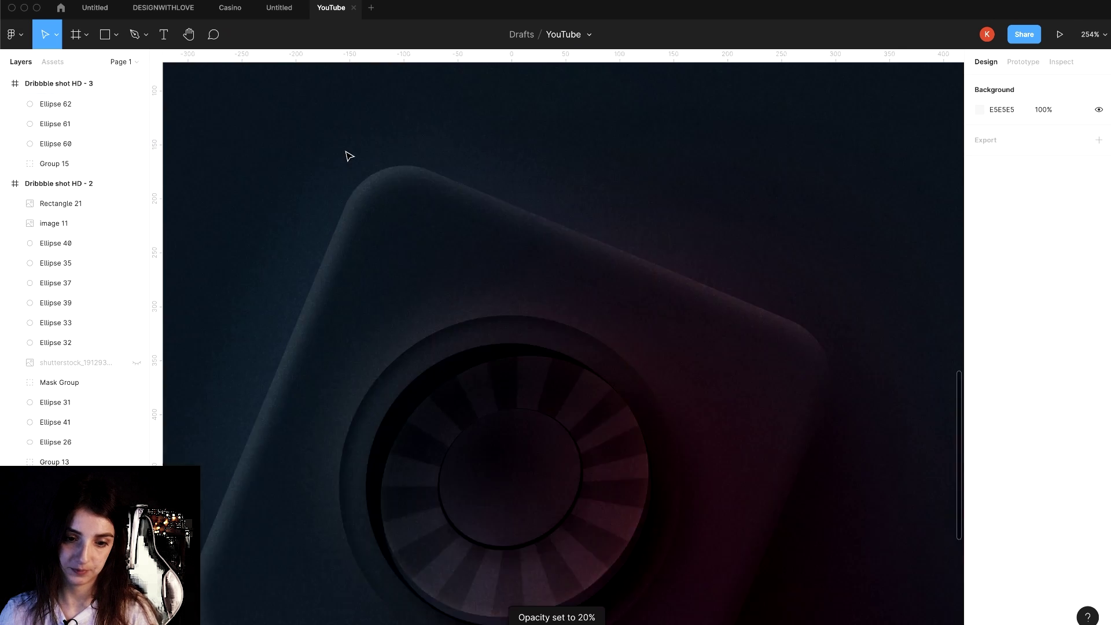
{"action": "scroll", "coordinate": [406, 209], "scroll_direction": "down", "scroll_amount": 5}
{"action": "scroll", "coordinate": [510, 301], "scroll_direction": "up", "scroll_amount": 5}
{"action": "scroll", "coordinate": [490, 314], "scroll_direction": "up", "scroll_amount": 2}
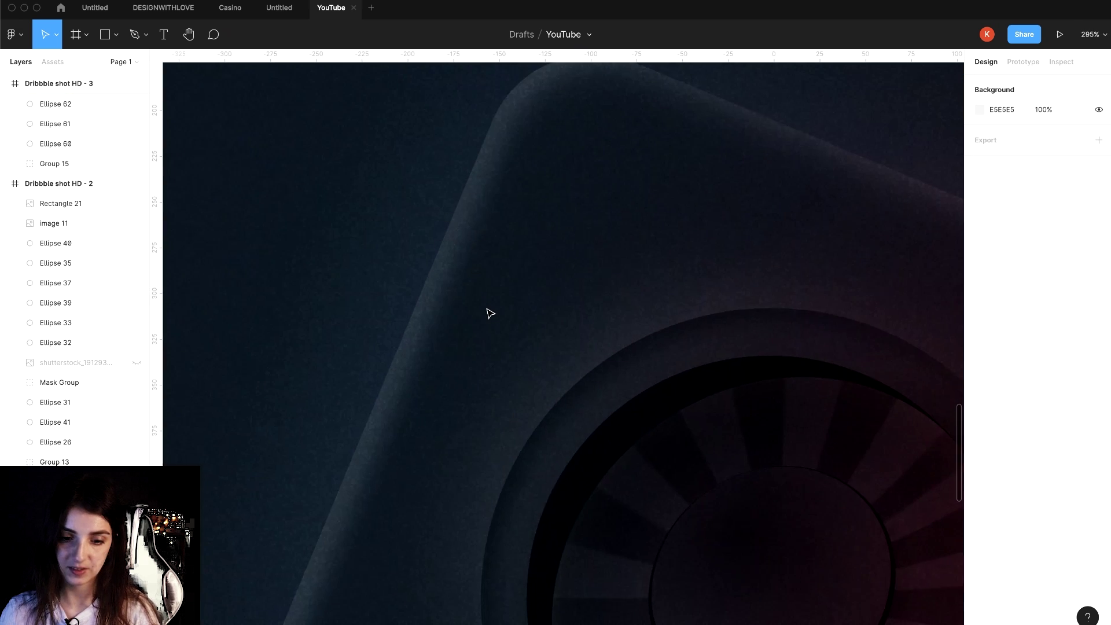
{"action": "scroll", "coordinate": [490, 314], "scroll_direction": "down", "scroll_amount": 5}
{"action": "scroll", "coordinate": [584, 256], "scroll_direction": "up", "scroll_amount": 3}
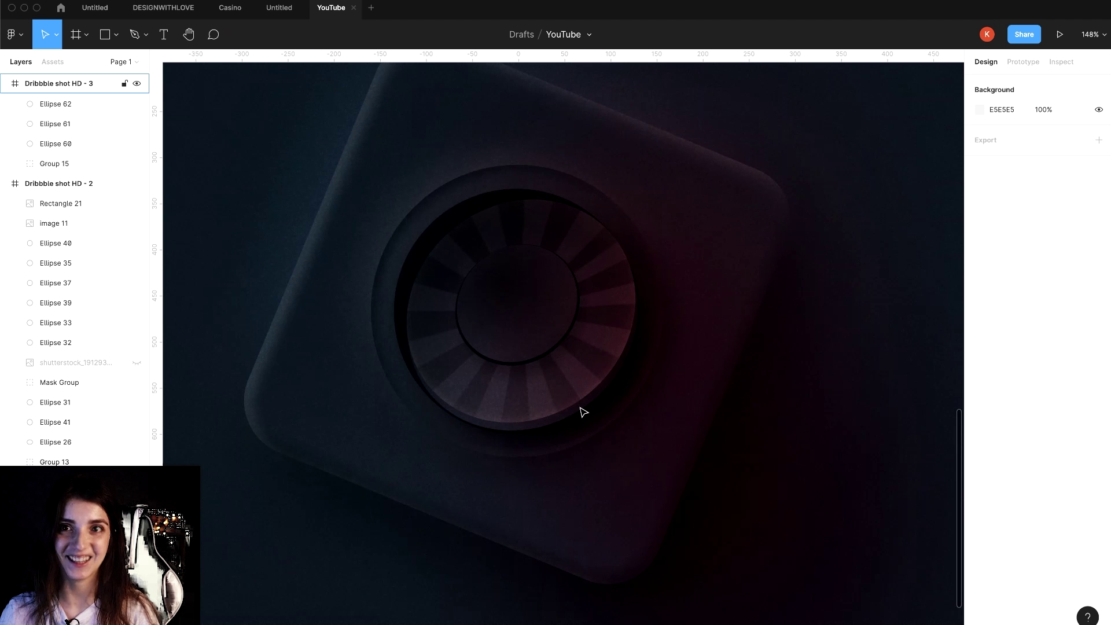
{"action": "scroll", "coordinate": [615, 388], "scroll_direction": "down", "scroll_amount": 3}
{"action": "scroll", "coordinate": [616, 388], "scroll_direction": "down", "scroll_amount": 2}
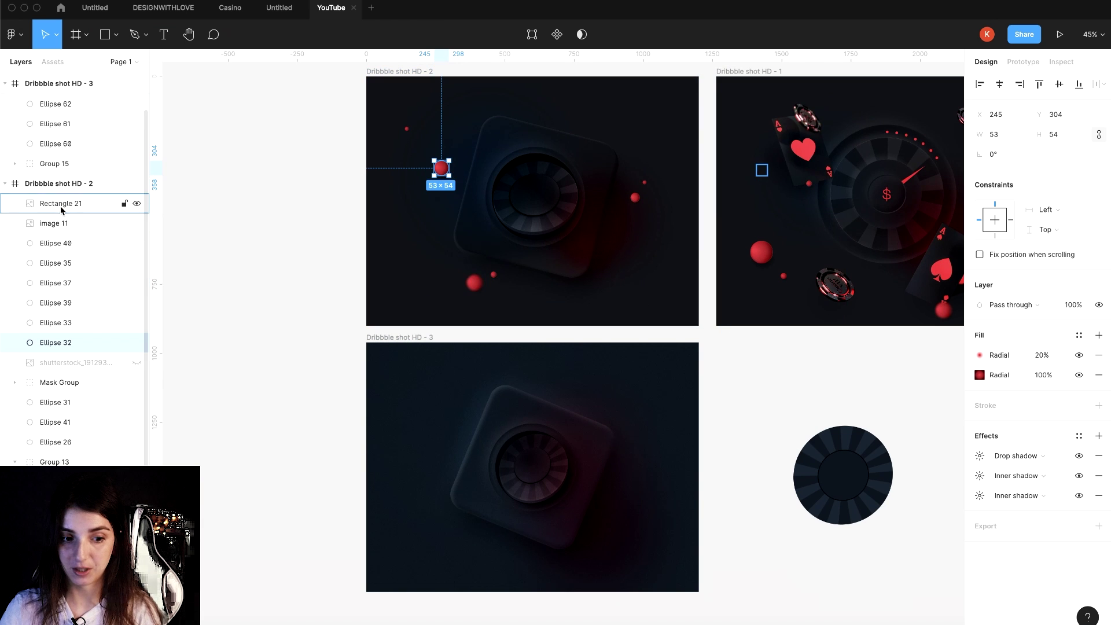
- Copy the shutterstock casino image from Dribbble shot HD - 2 into HD - 3 and nudge it up-left
{"action": "left_click", "coordinate": [94, 362]}
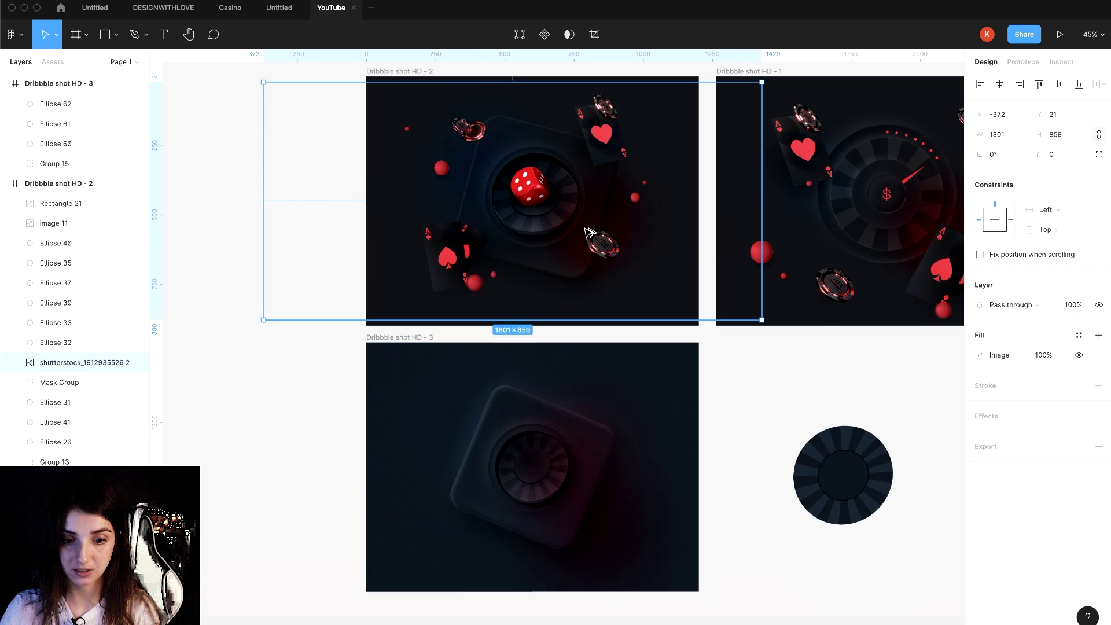
{"action": "left_click_drag", "start_coordinate": [590, 233], "coordinate": [594, 509]}
{"action": "scroll", "coordinate": [524, 463], "scroll_direction": "up", "scroll_amount": 5}
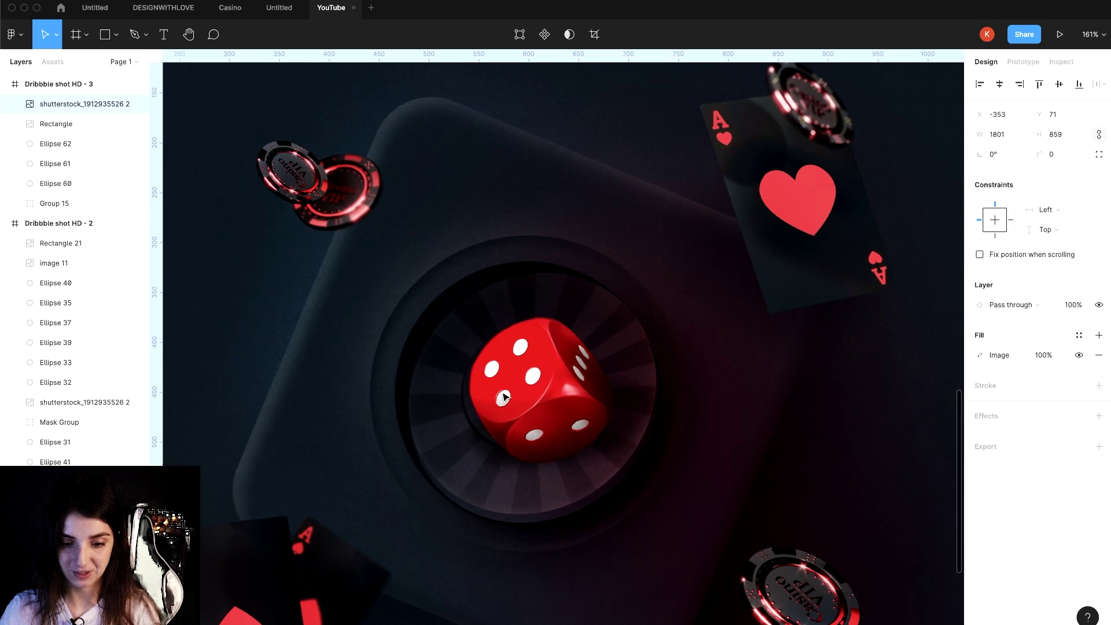
{"action": "key", "text": "shift+Left"}
{"action": "key", "text": "shift+Left"}
{"action": "key", "text": "Left"}
{"action": "key", "text": "Left"}
{"action": "key", "text": "Left"}
{"action": "key", "text": "shift+Up"}
{"action": "key", "text": "shift+Up"}
{"action": "key", "text": "Up"}
{"action": "key", "text": "Up"}
{"action": "key", "text": "Up"}
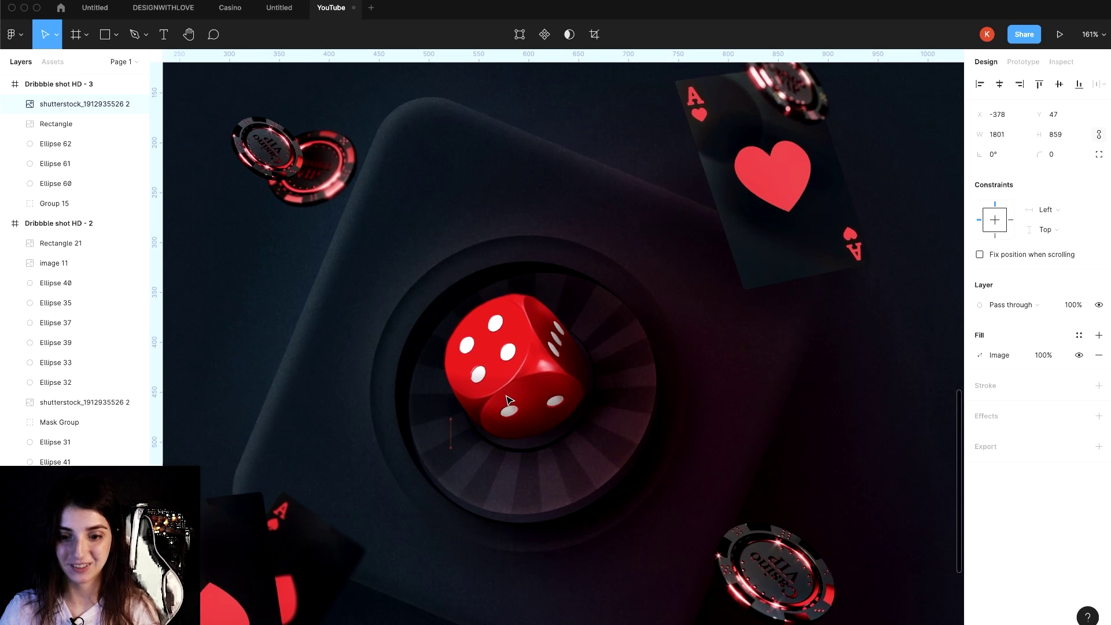
{"action": "scroll", "coordinate": [509, 399], "scroll_direction": "down", "scroll_amount": 10}
{"action": "scroll", "coordinate": [722, 513], "scroll_direction": "down", "scroll_amount": 2}
{"action": "left_click", "coordinate": [728, 528]}
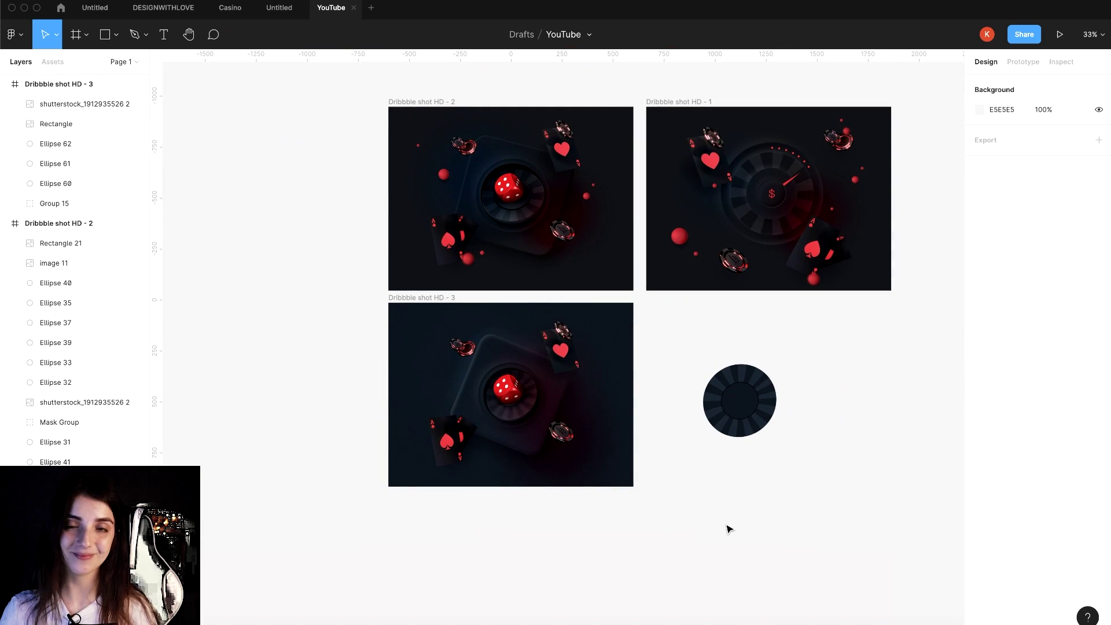